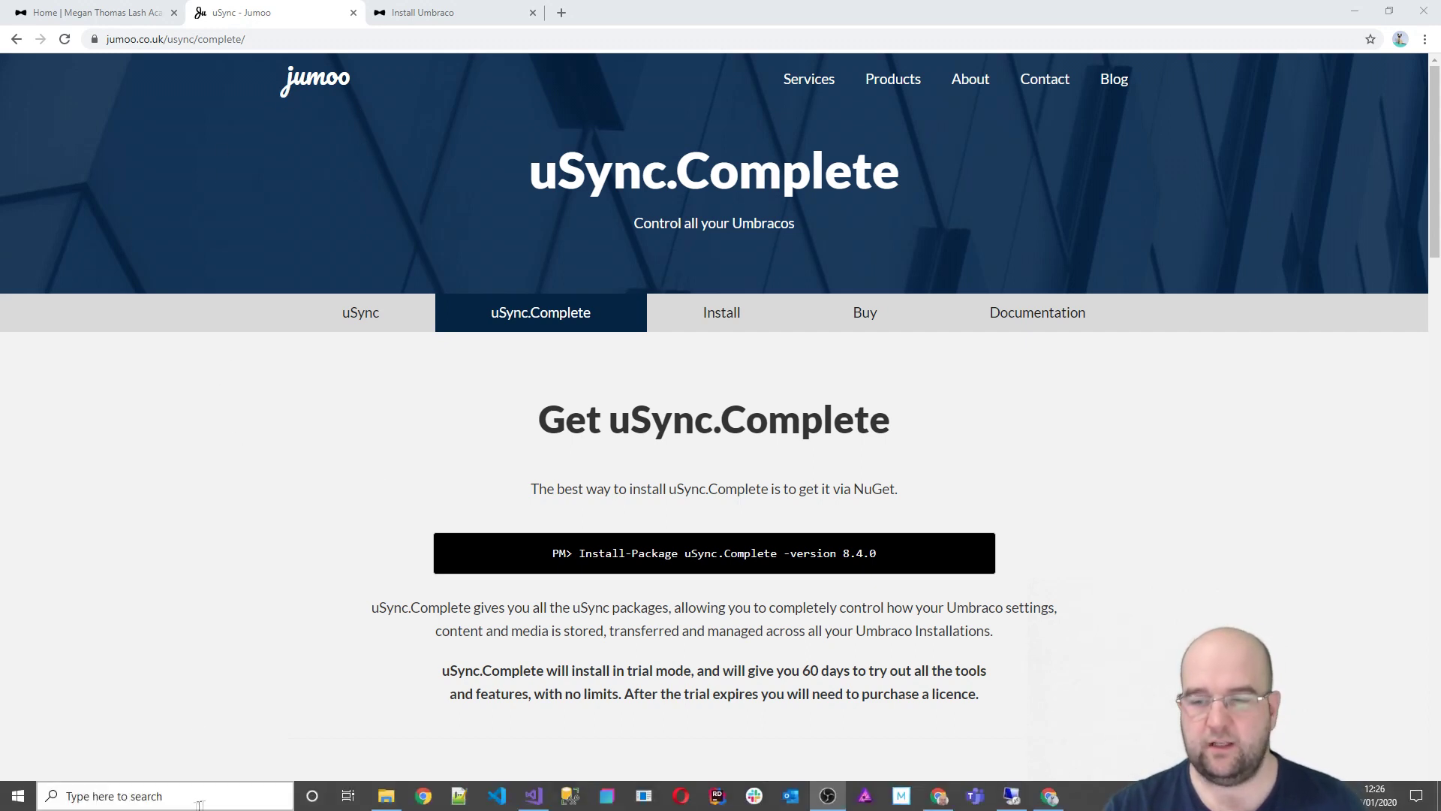
# Step: Switch to the Chrome tab with the local lash academy site
pyautogui.click(105, 11)
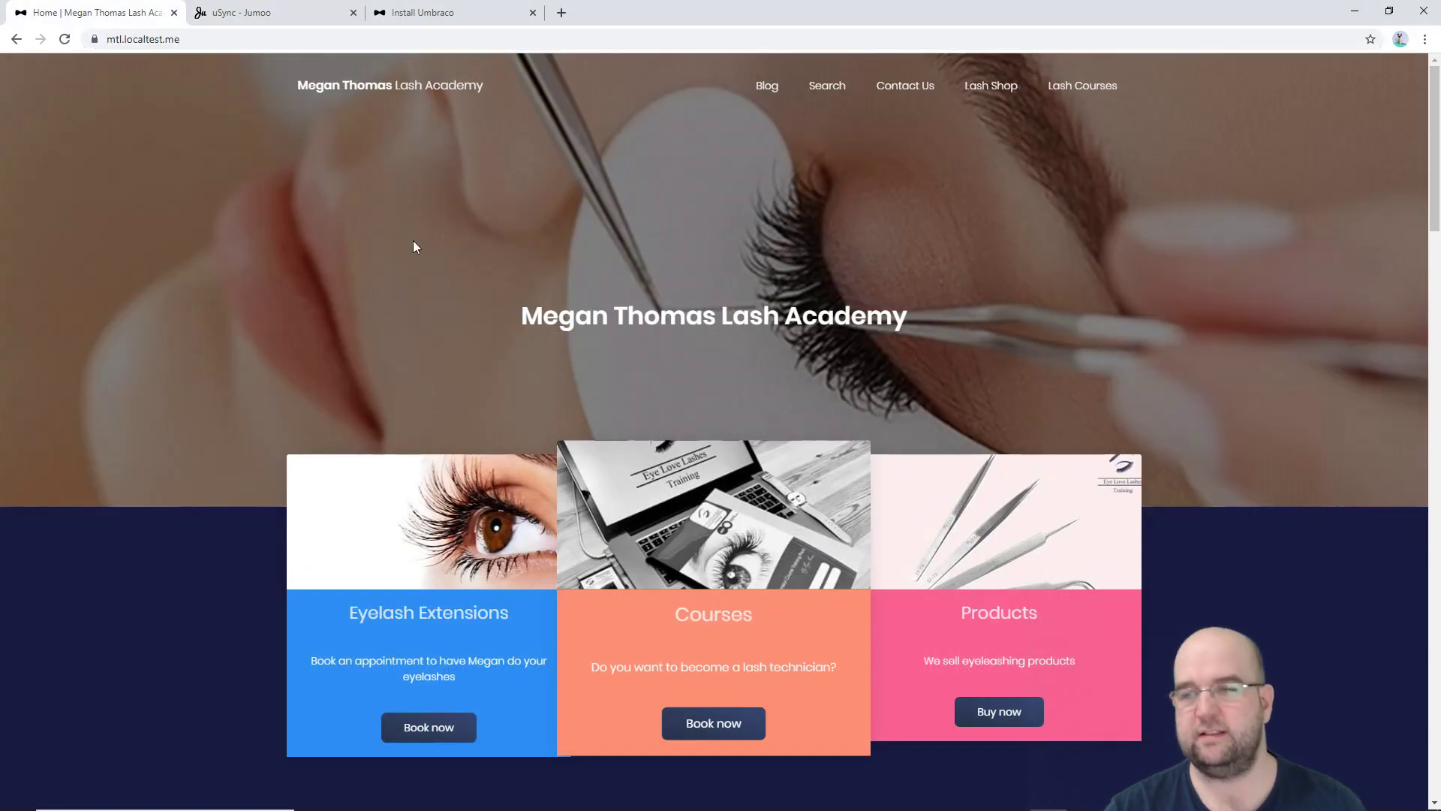
# Step: Scroll the lash academy homepage down to the three Latest Blogposts, including Eyelash Course Sale
pyautogui.scroll(-10, 516, 338)
pyautogui.scroll(-15, 531, 349)
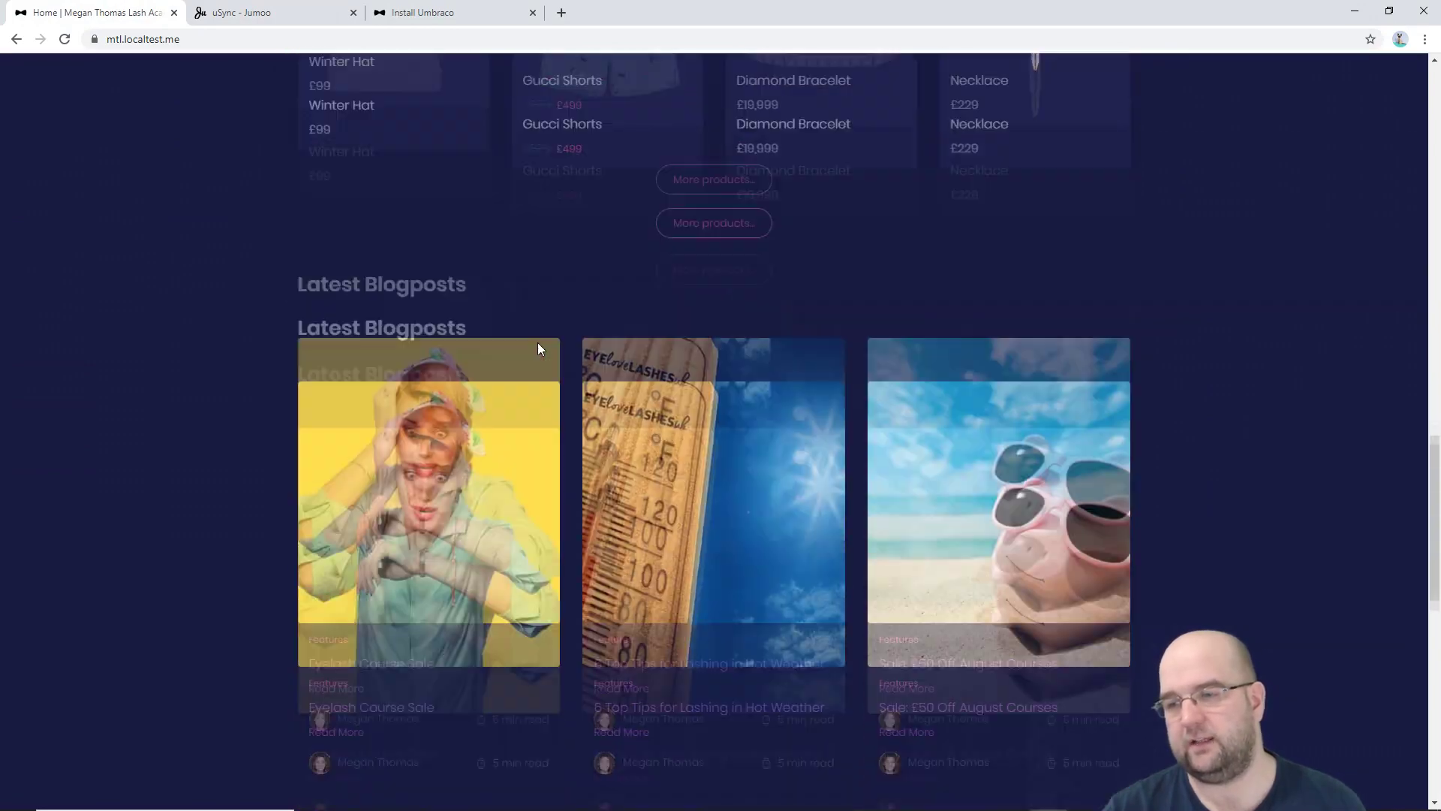
pyautogui.scroll(5, 538, 352)
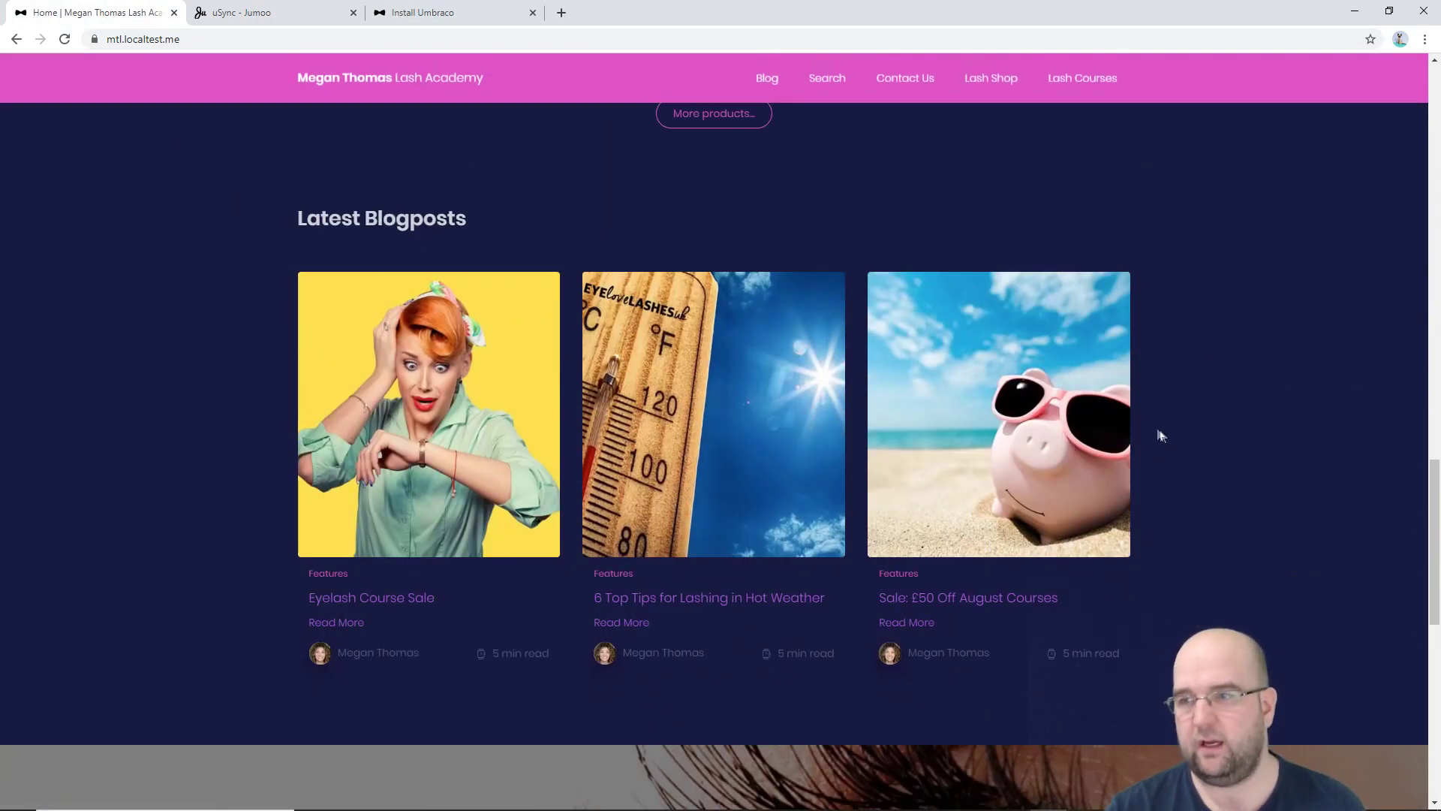
pyautogui.hotkey('alt', 'Tab')
pyautogui.hotkey('alt', 'Tab')
pyautogui.hotkey('alt', 'Tab')
pyautogui.hotkey('alt', 'Tab')
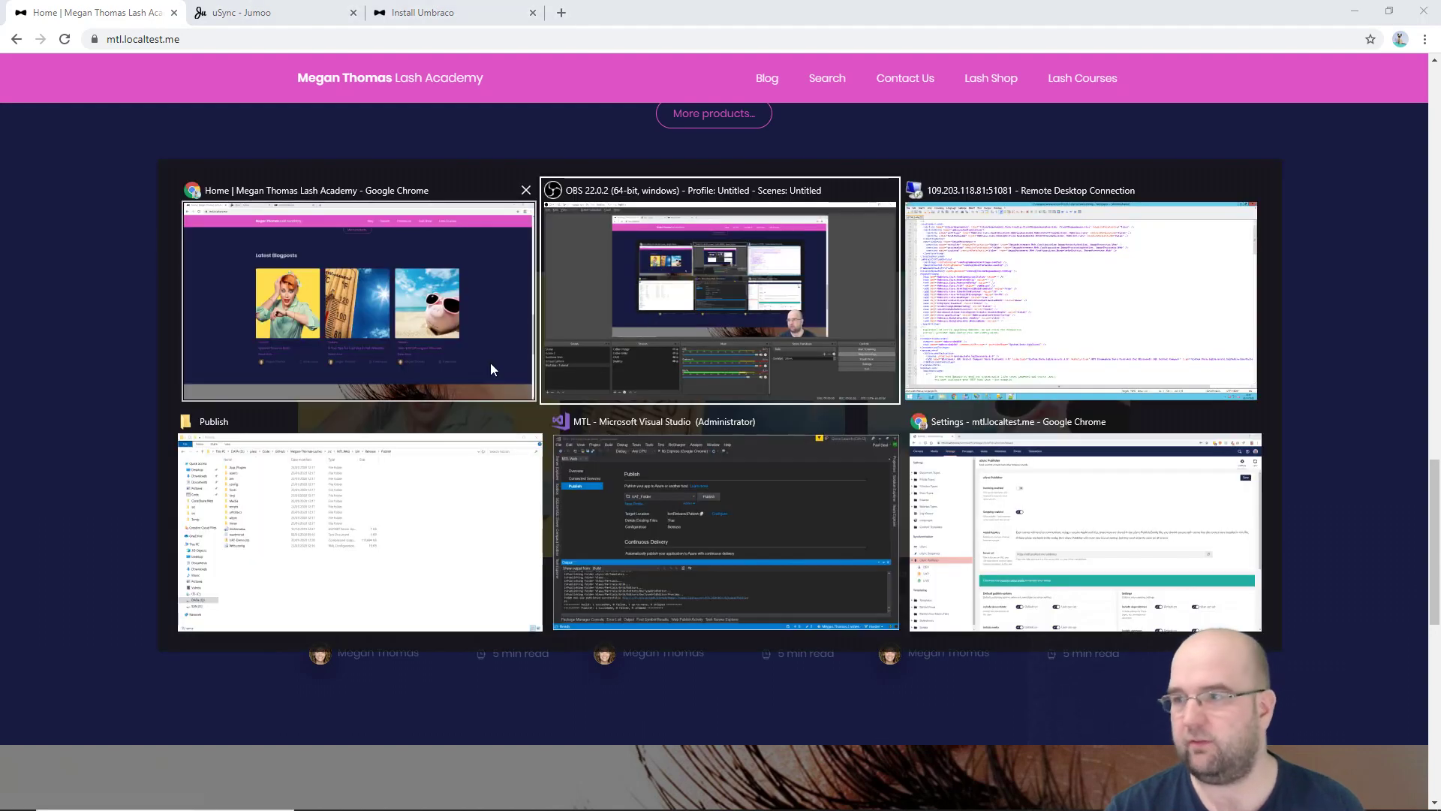
# Step: In the Umbraco Content section, scroll through the Home page's header, contact footer, content rows and SEO fields
pyautogui.hotkey('alt', 'Tab')
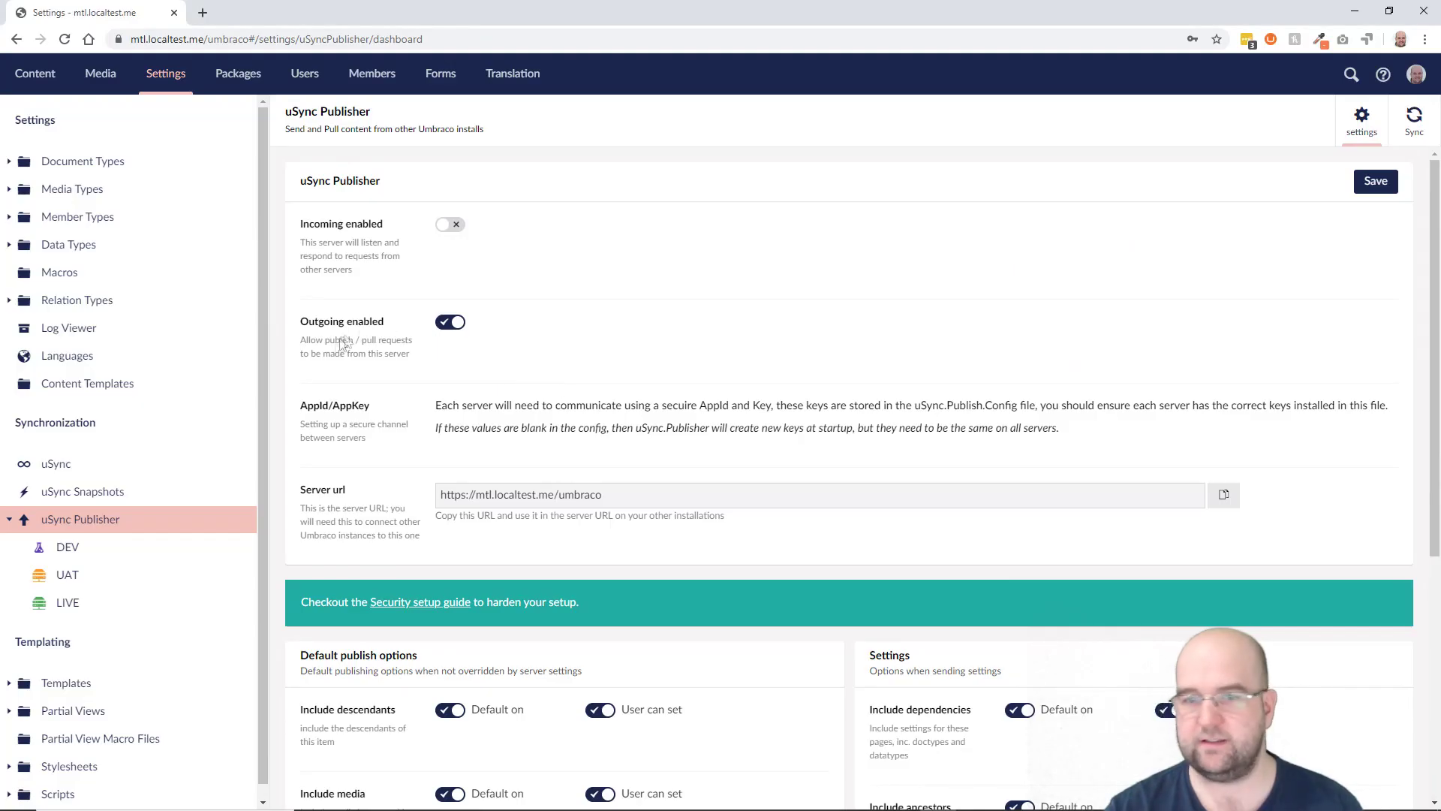
pyautogui.click(25, 81)
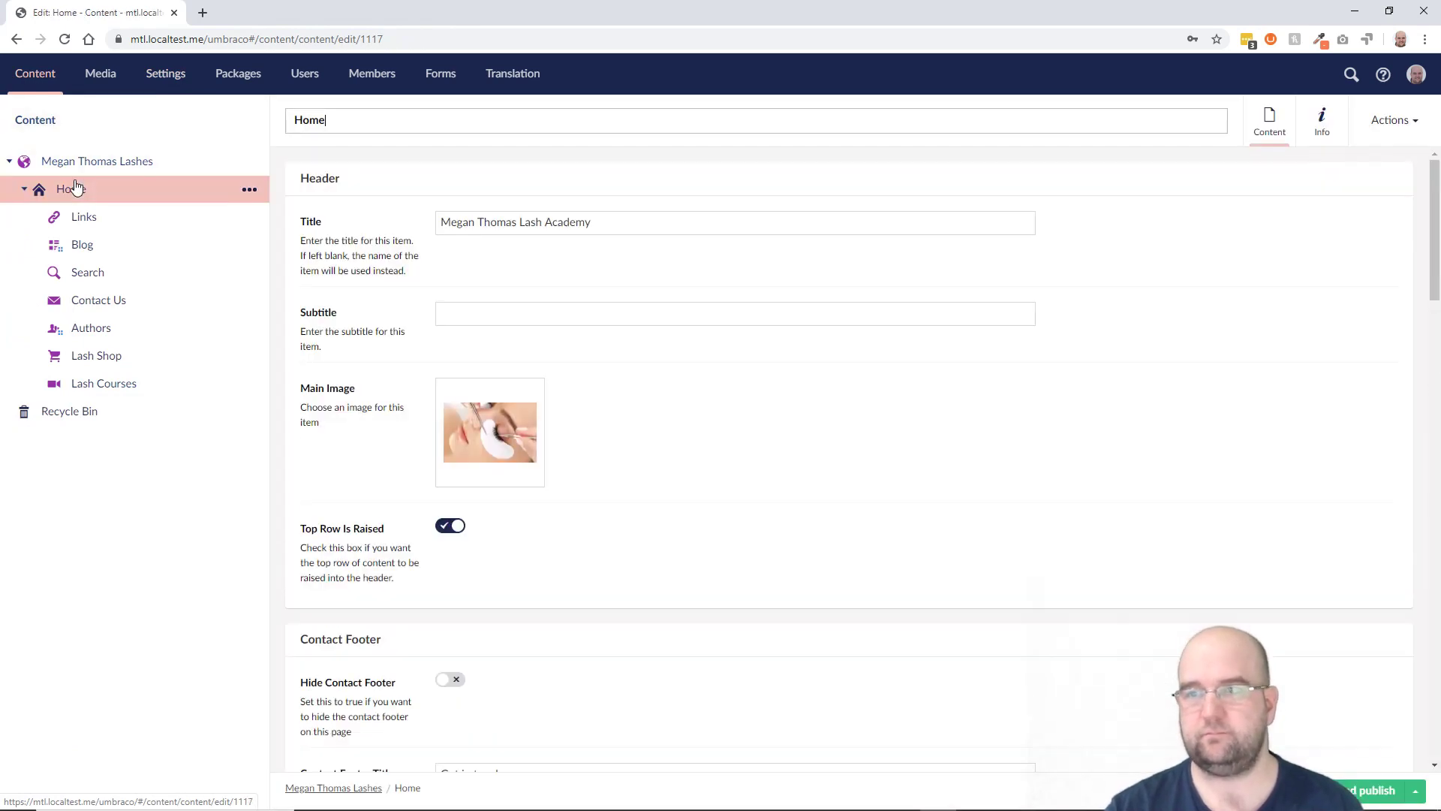
pyautogui.scroll(-5, 826, 451)
pyautogui.scroll(-7, 868, 465)
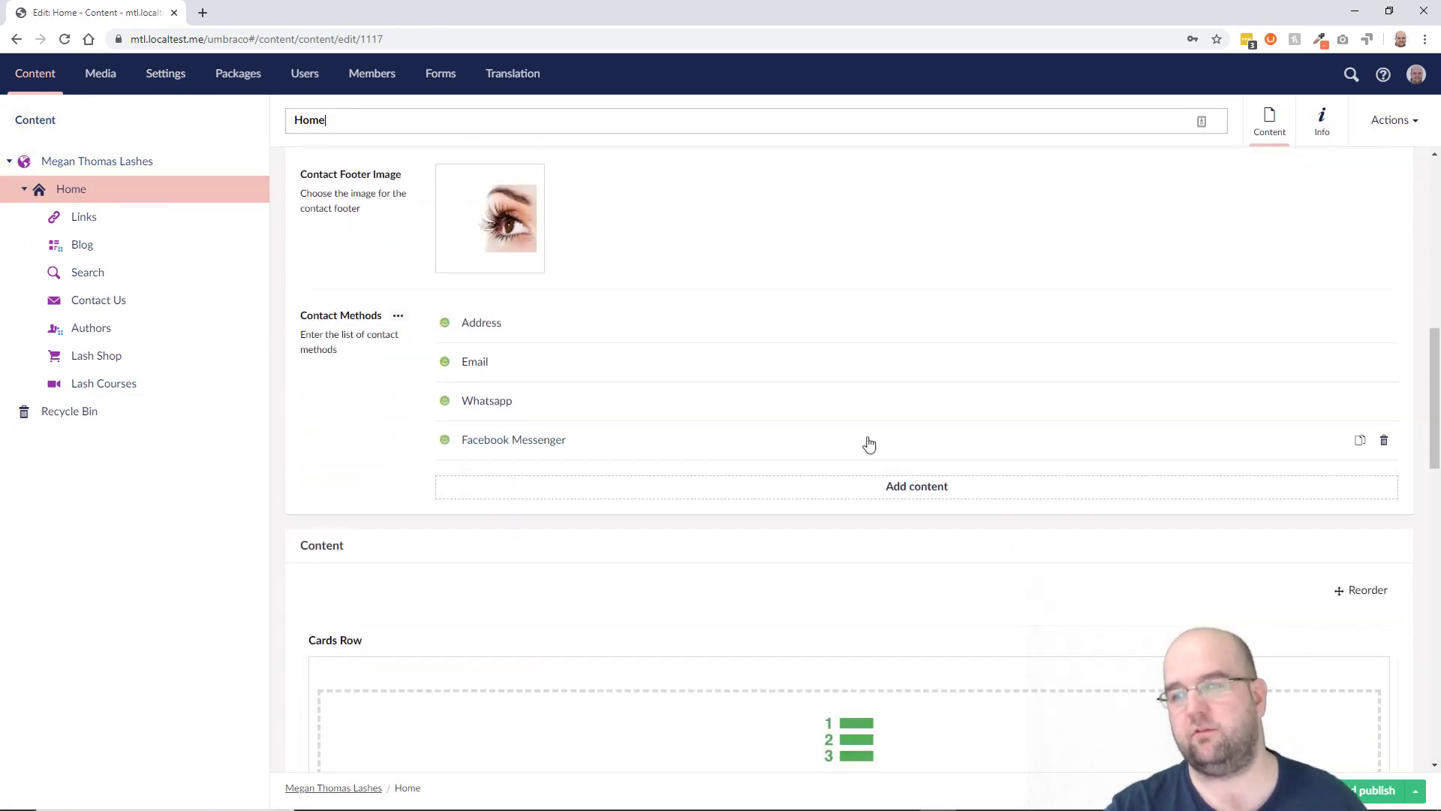
pyautogui.scroll(-3, 868, 445)
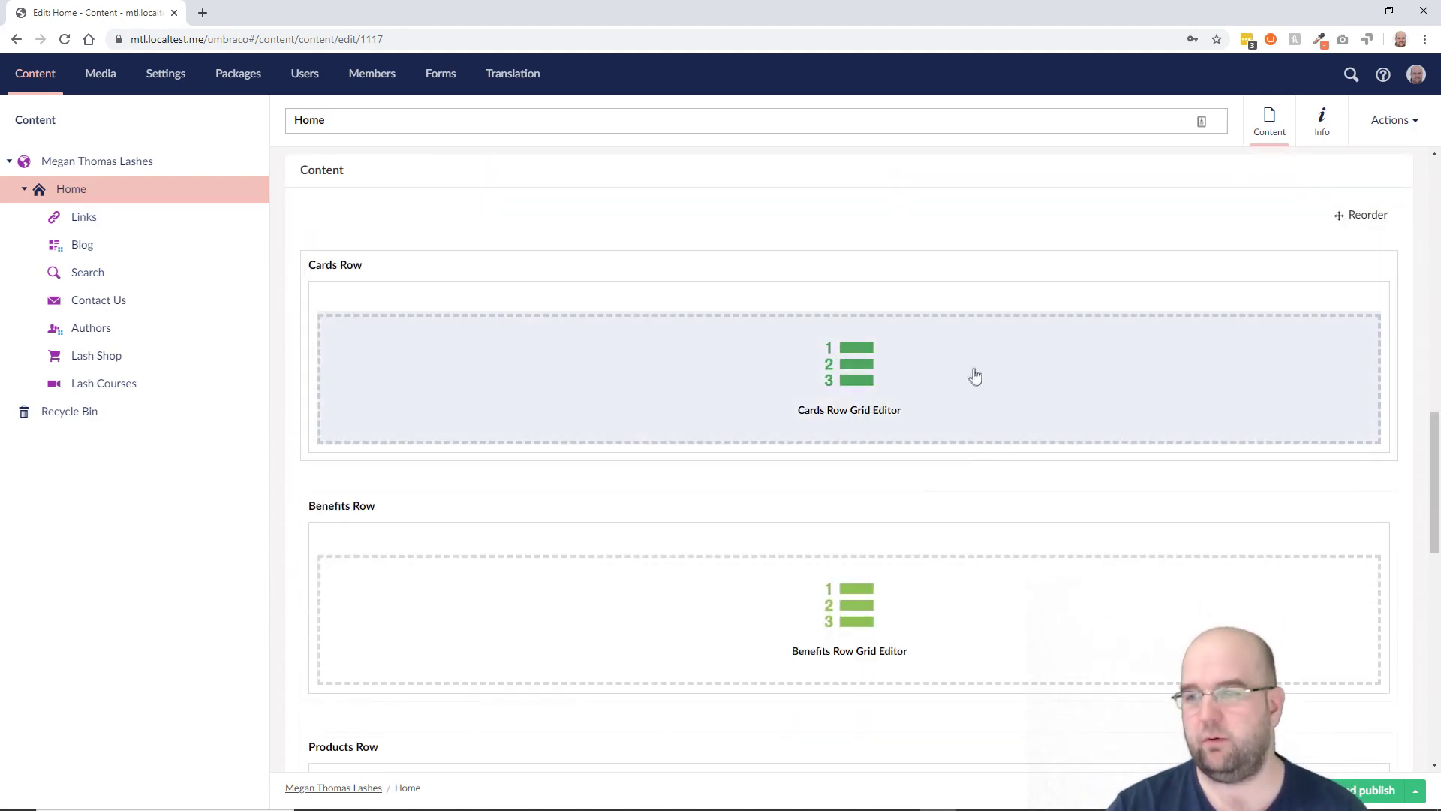
pyautogui.scroll(-4, 977, 402)
pyautogui.scroll(-1, 975, 399)
pyautogui.scroll(7, 972, 422)
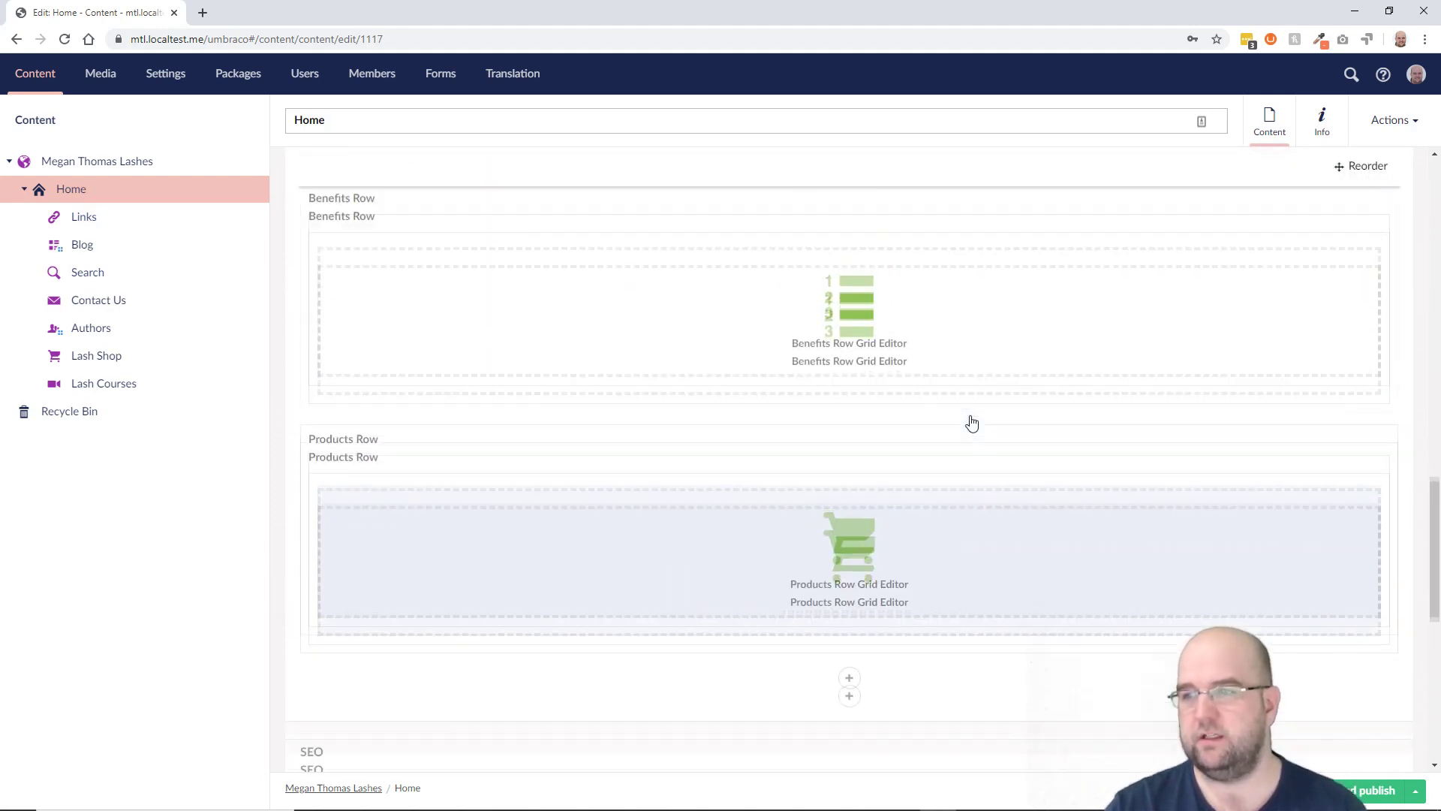
pyautogui.scroll(-1, 948, 379)
pyautogui.scroll(2, 949, 379)
pyautogui.scroll(-7, 976, 386)
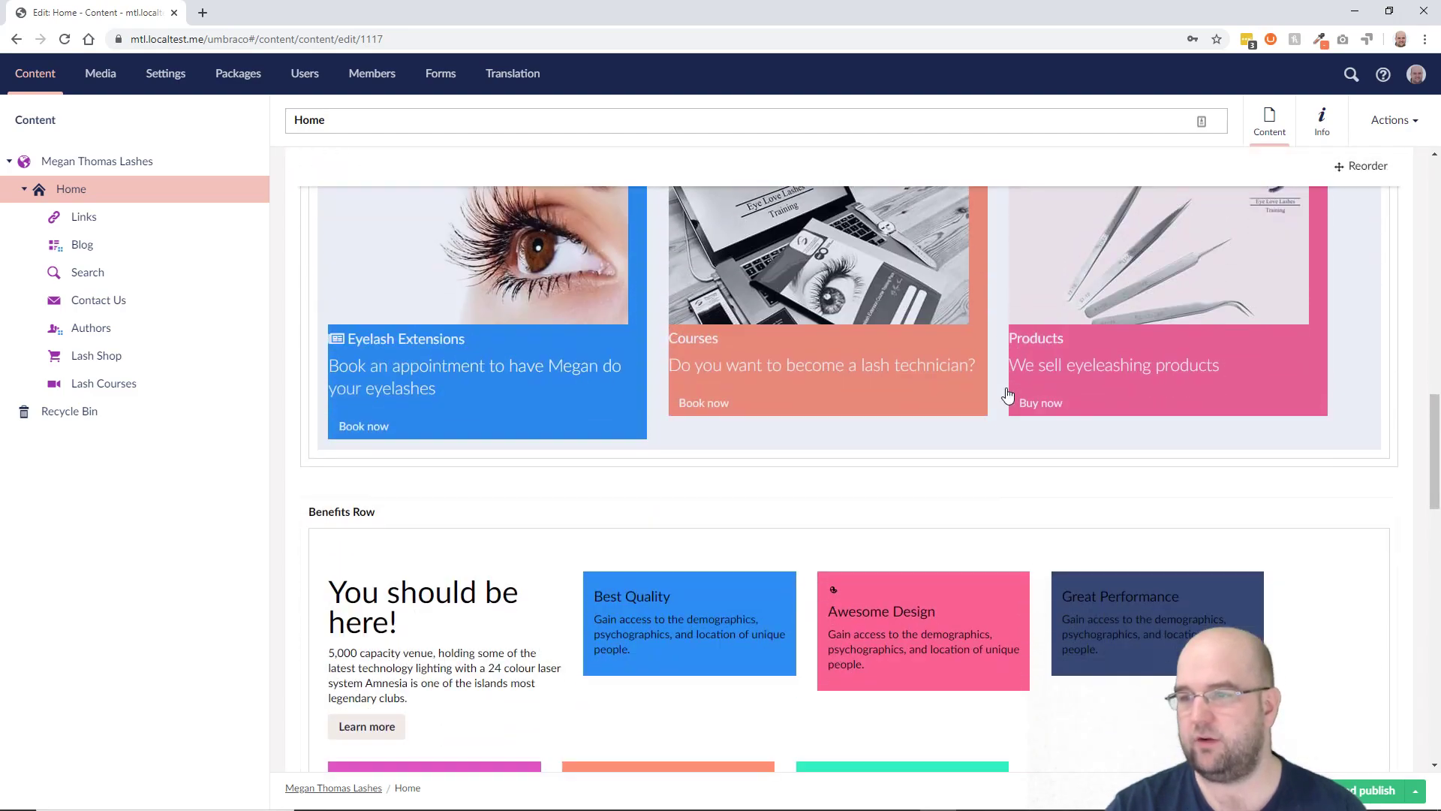
pyautogui.scroll(-4, 1010, 396)
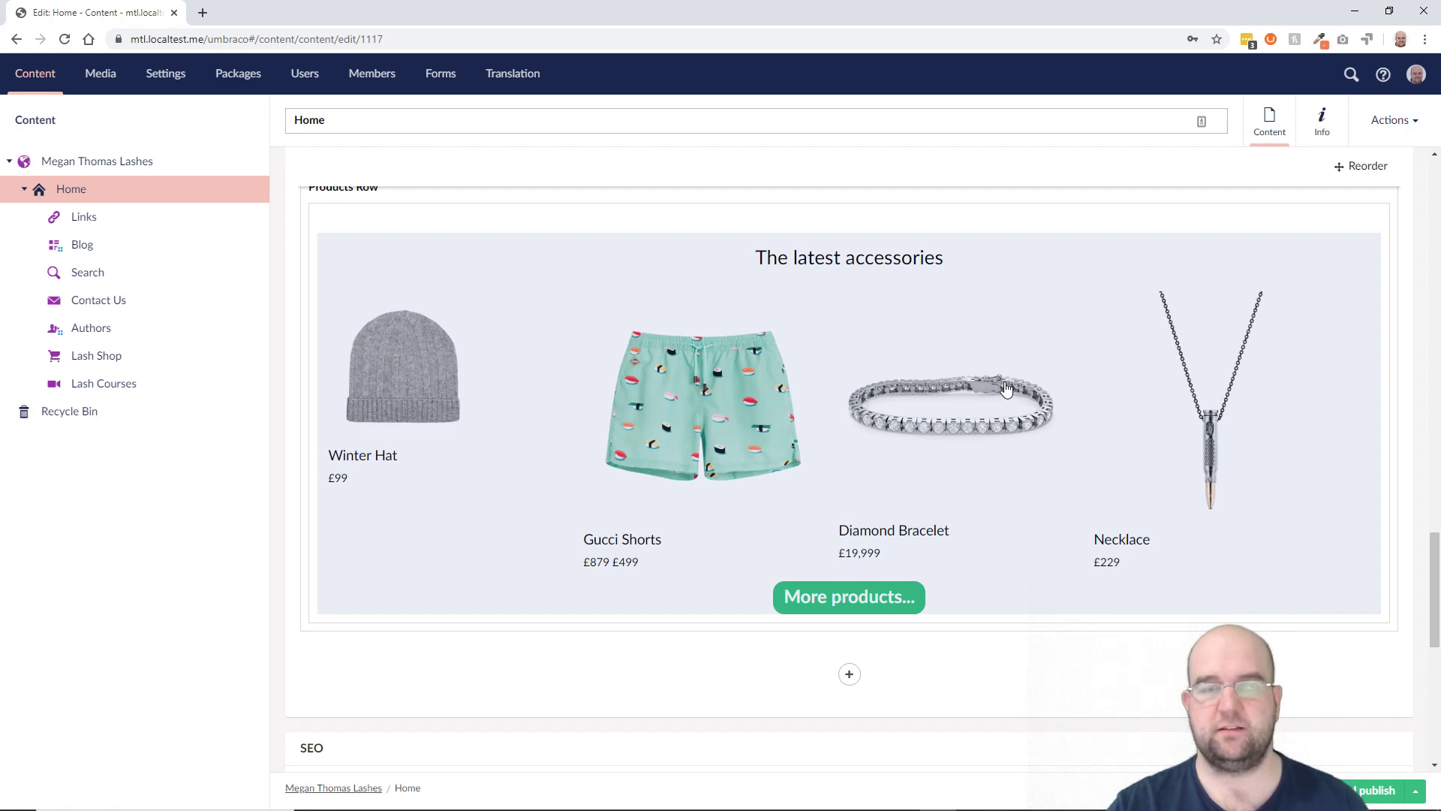
pyautogui.scroll(-9, 1009, 398)
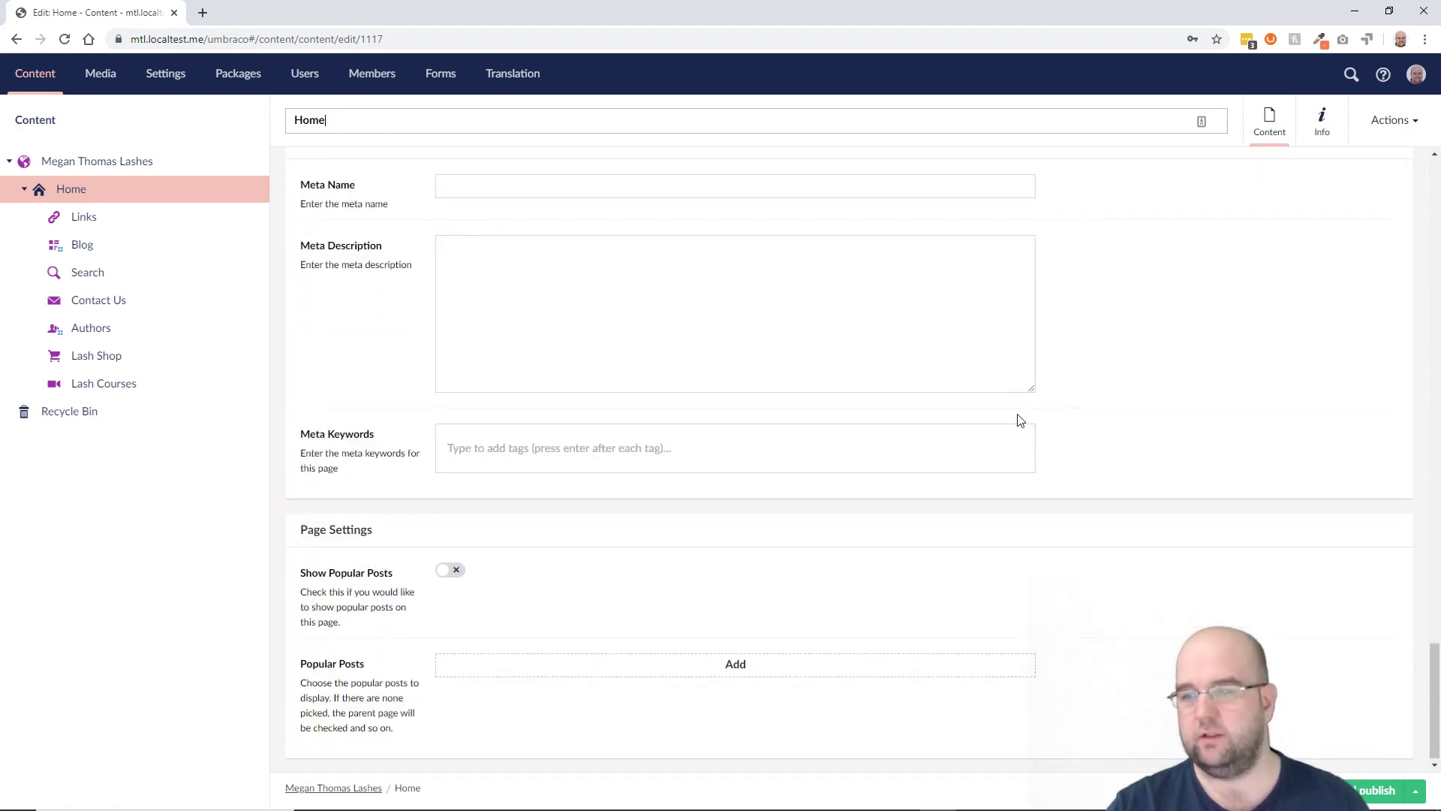
pyautogui.scroll(1, 1019, 428)
# Step: Show the element document types under Settings > Document Types > Elements
pyautogui.click(163, 74)
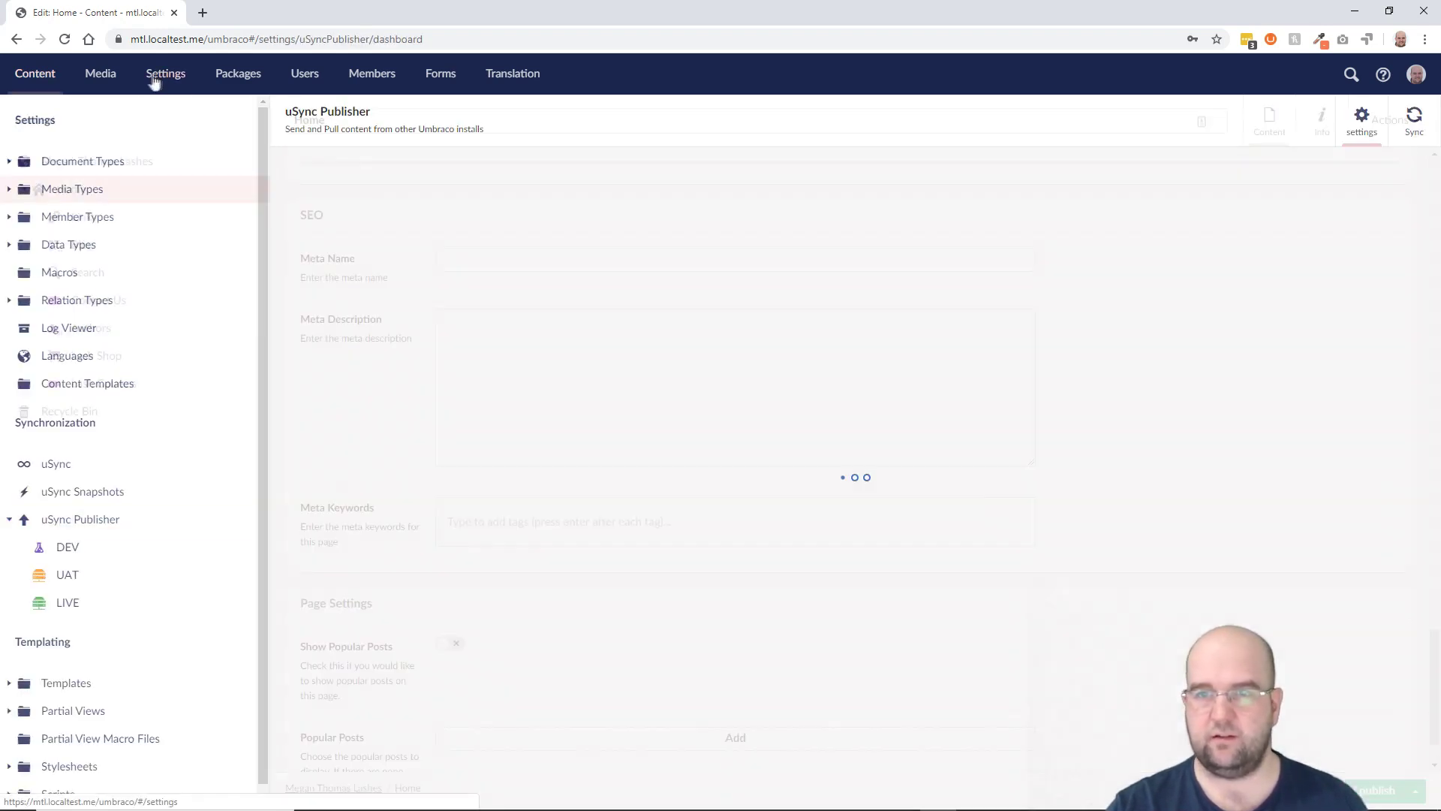
pyautogui.click(10, 162)
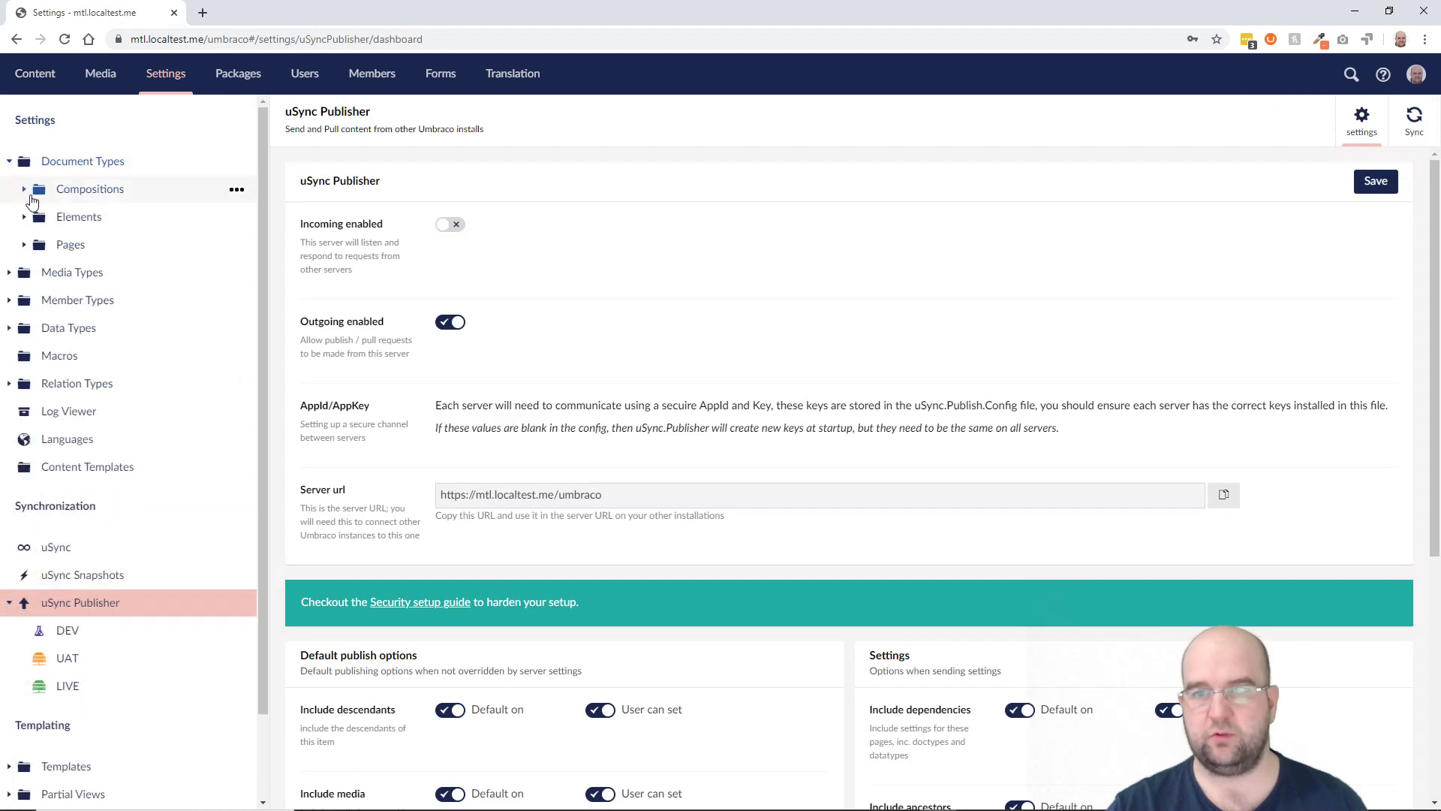
pyautogui.click(23, 217)
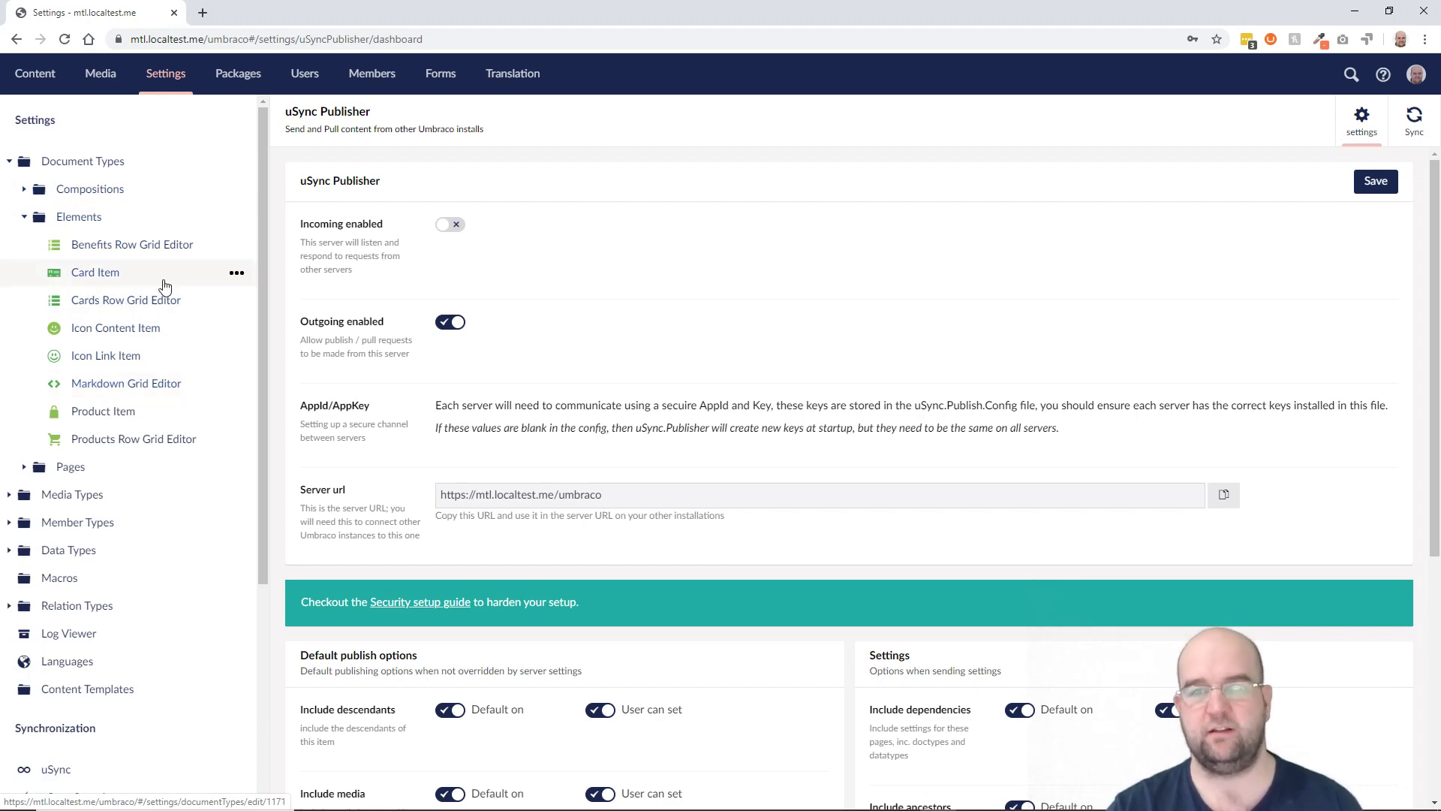
# Step: Revisit the Home page content and scroll through its editor
pyautogui.click(61, 89)
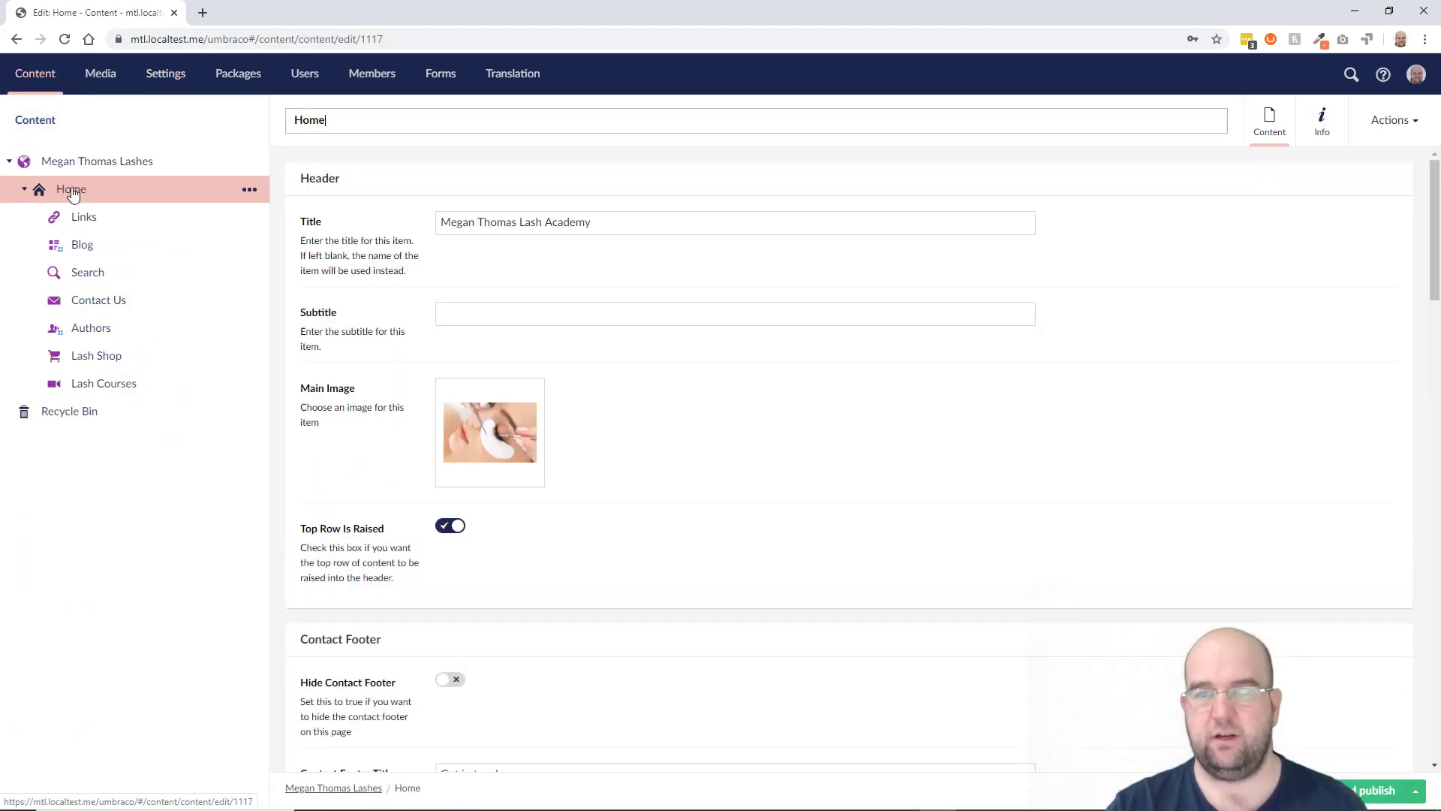
pyautogui.scroll(-5, 718, 456)
pyautogui.scroll(-15, 735, 461)
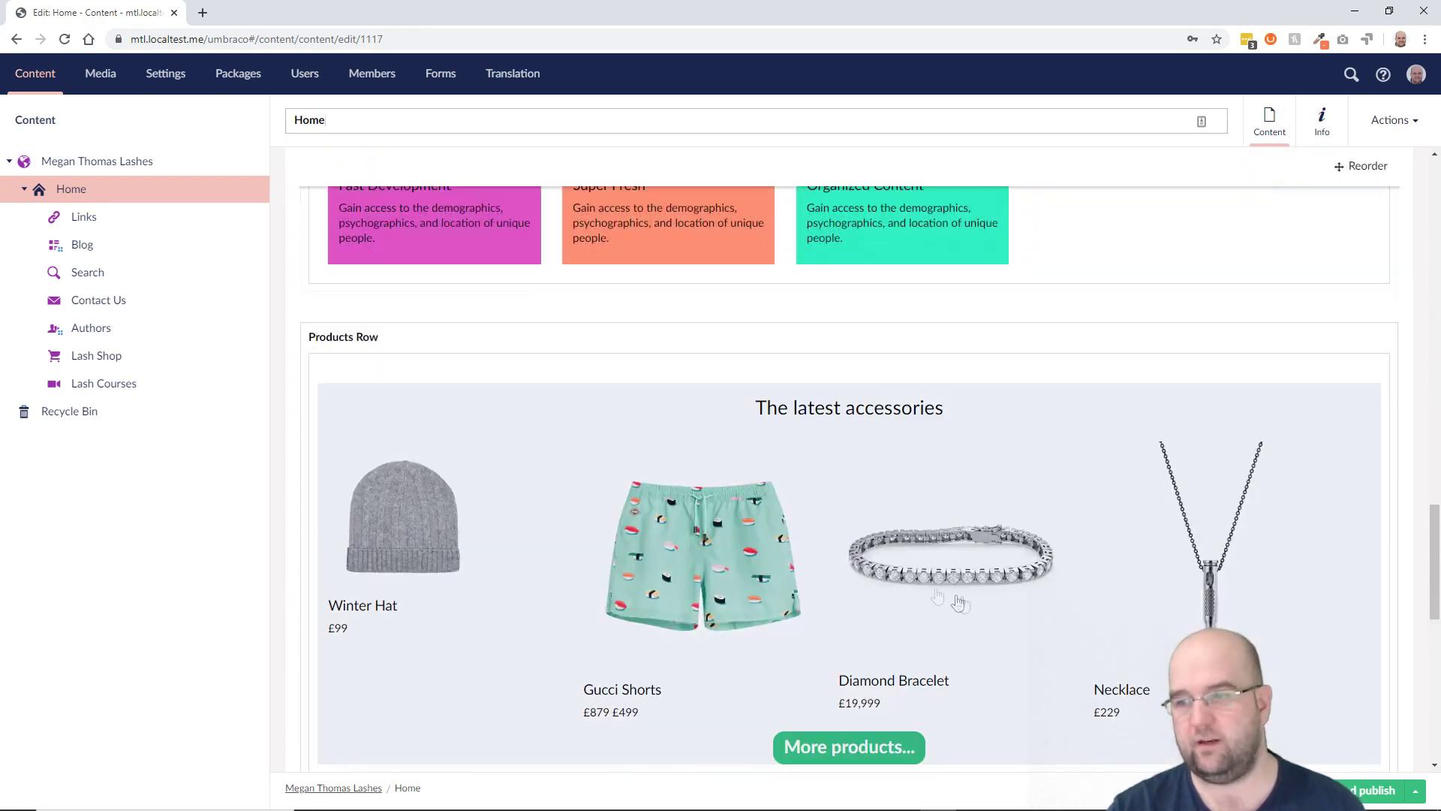
pyautogui.scroll(8, 788, 463)
pyautogui.scroll(3, 853, 464)
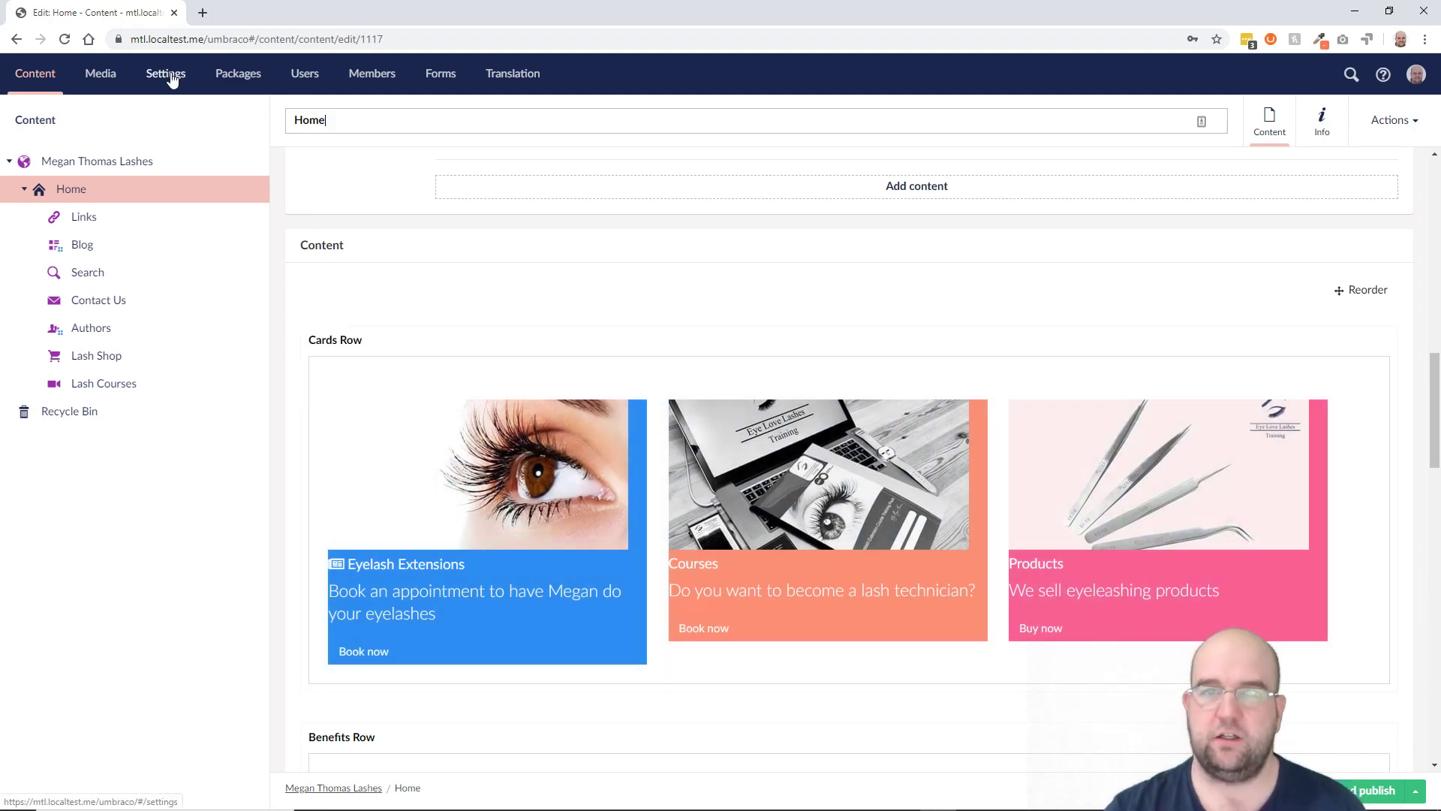
# Step: Back in Settings, open the UAT server under uSync Publisher
pyautogui.click(166, 74)
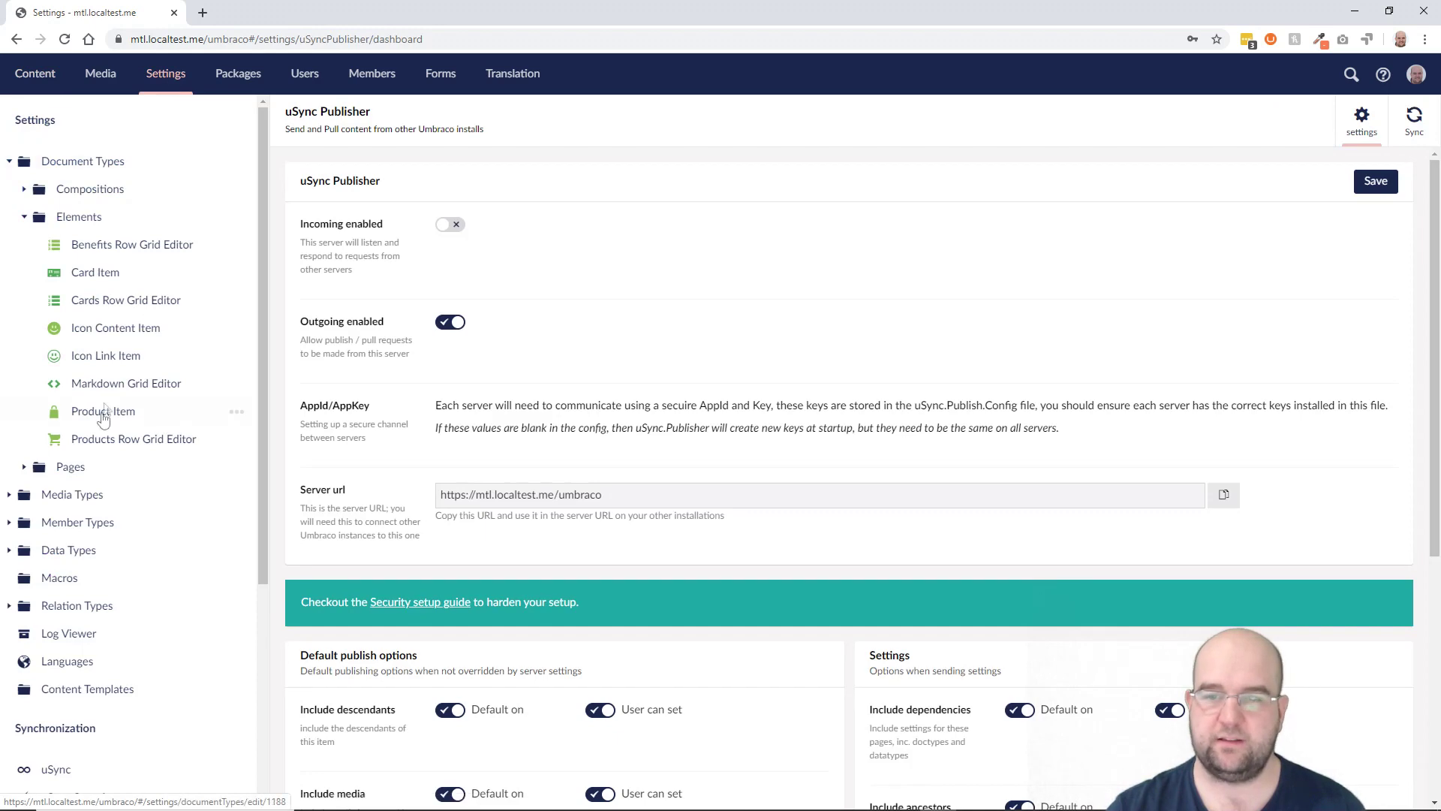
pyautogui.scroll(-4, 120, 488)
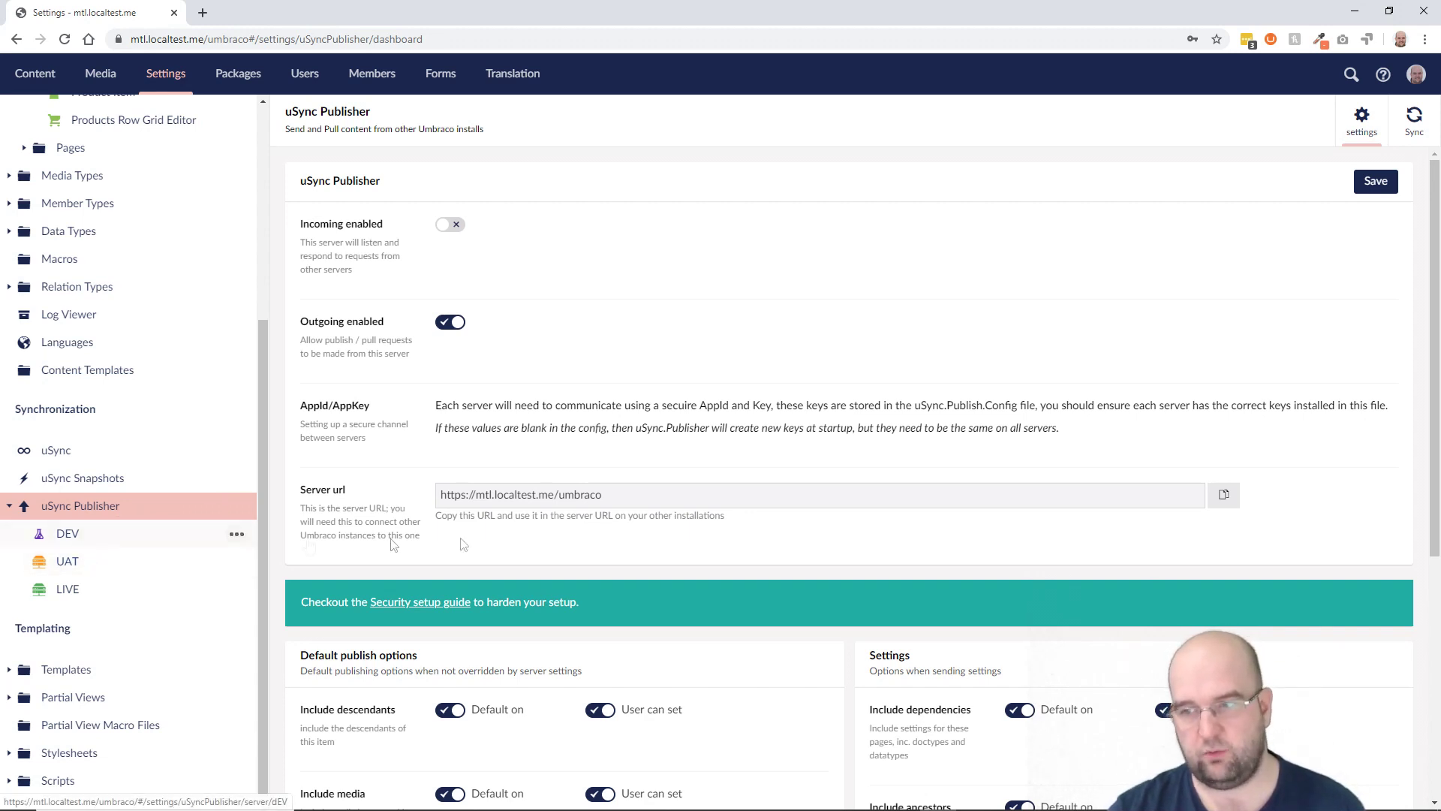
pyautogui.click(69, 563)
# Step: Check the UAT server's Url and icon picker without changes, then open the uSync Publisher servers actions
pyautogui.moveTo(705, 403); pyautogui.dragTo(436, 408)
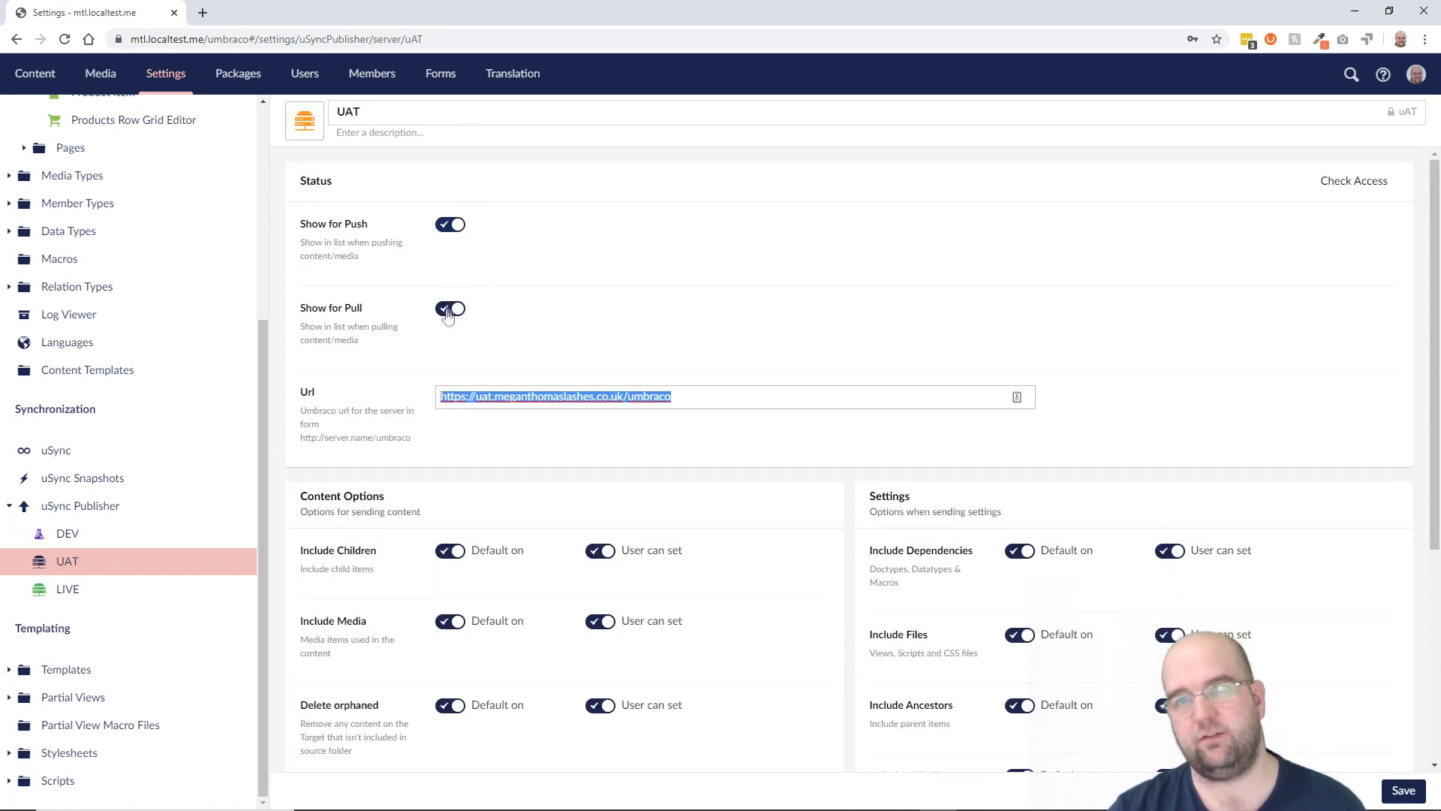
pyautogui.scroll(-1, 508, 344)
pyautogui.click(308, 124)
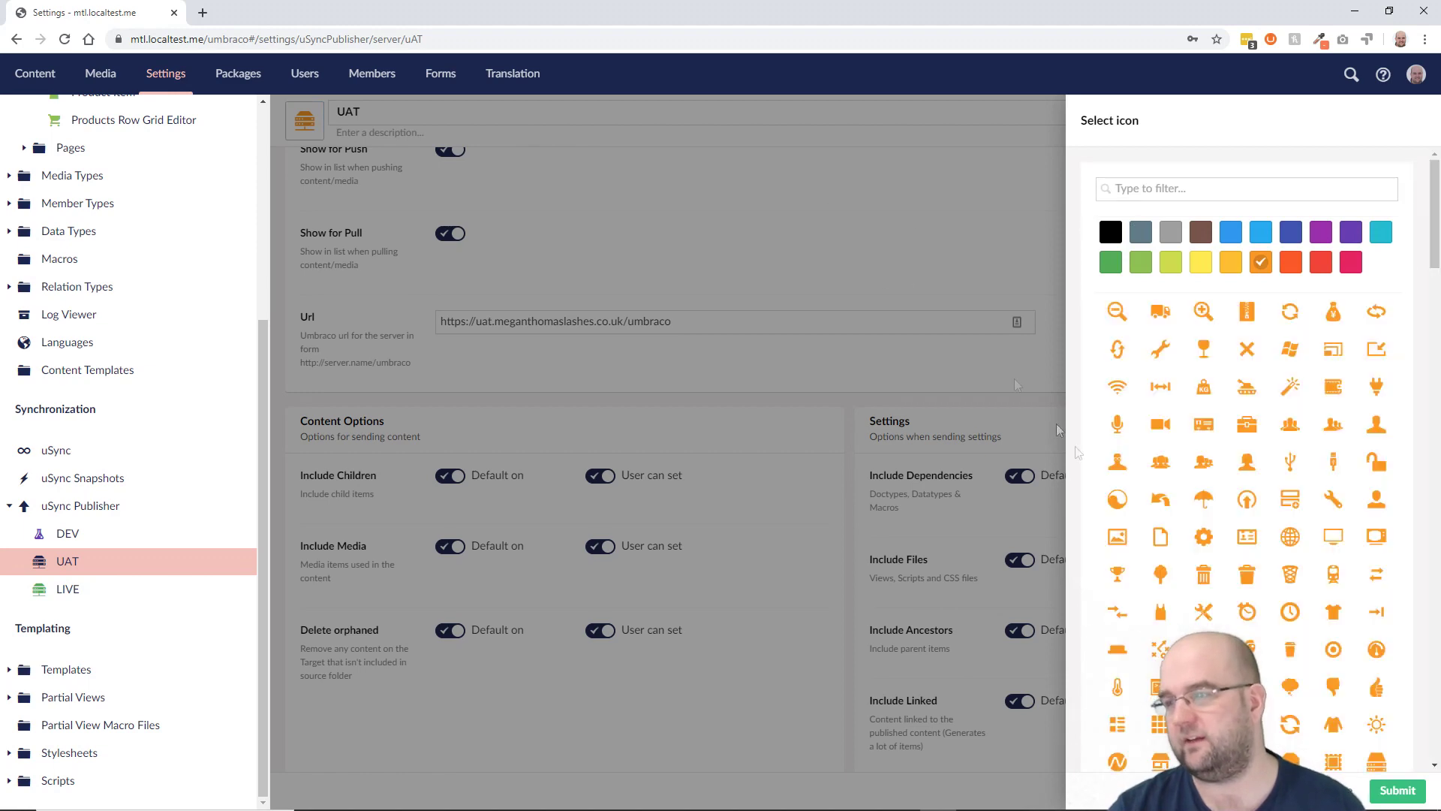
pyautogui.press('Escape')
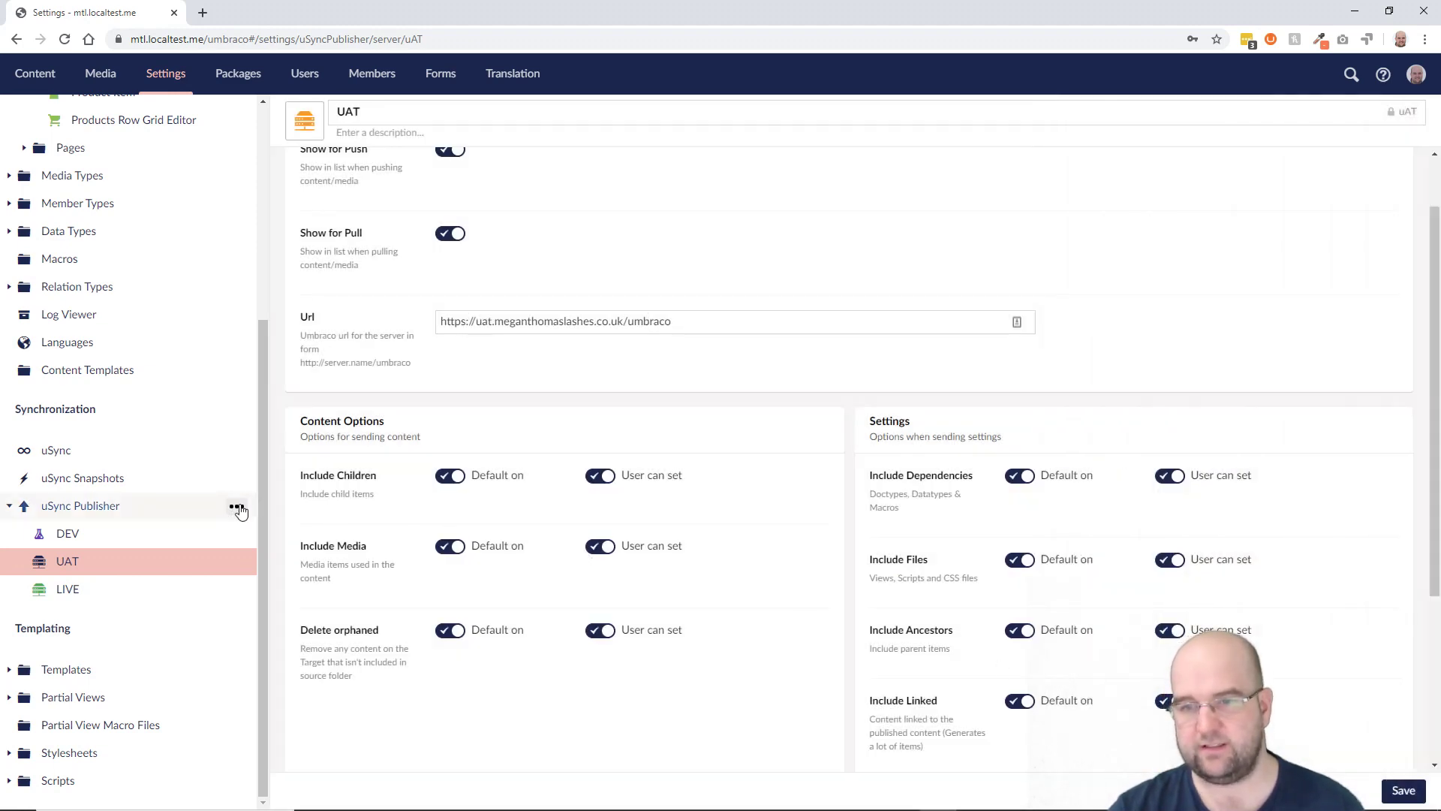
pyautogui.click(237, 507)
pyautogui.click(341, 167)
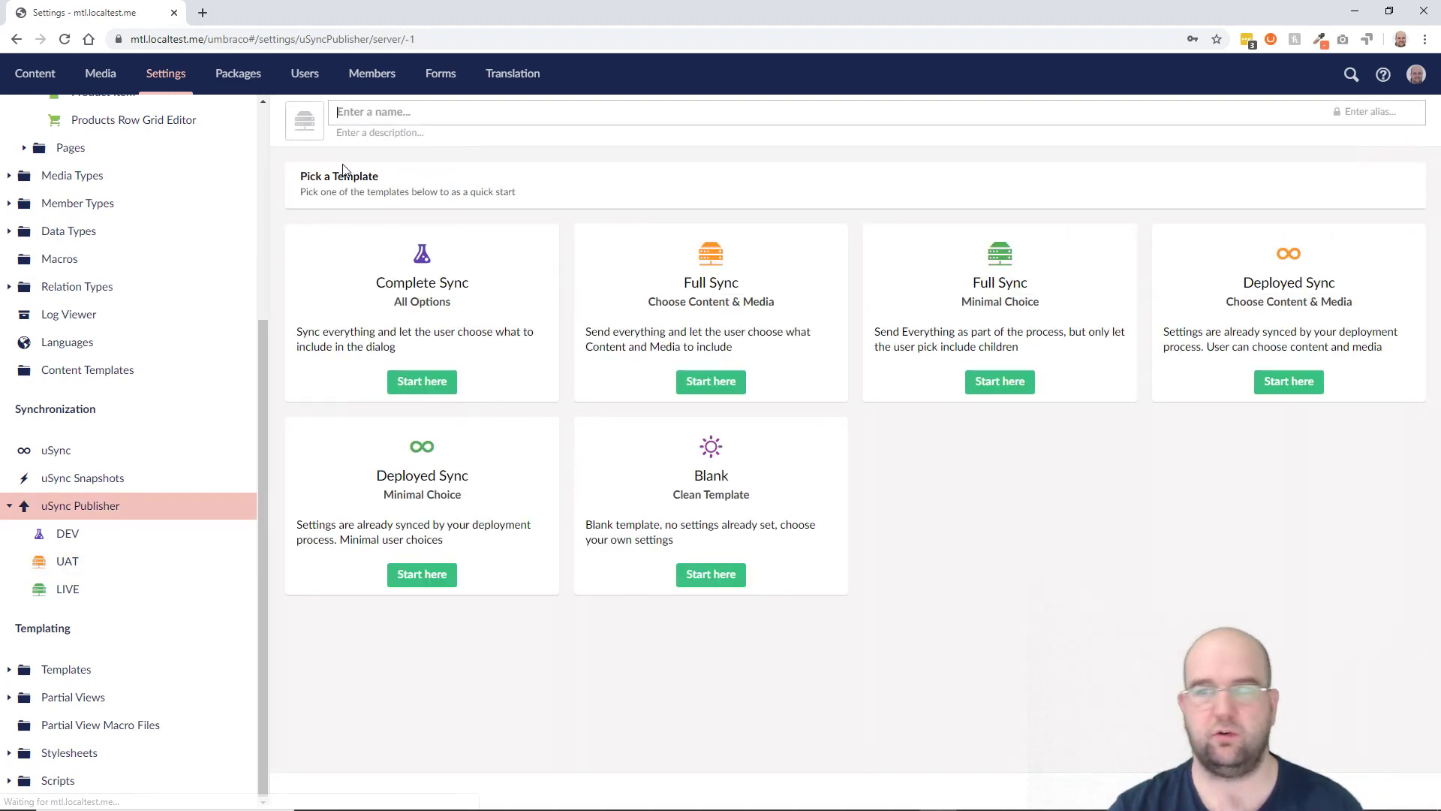
pyautogui.write('S')
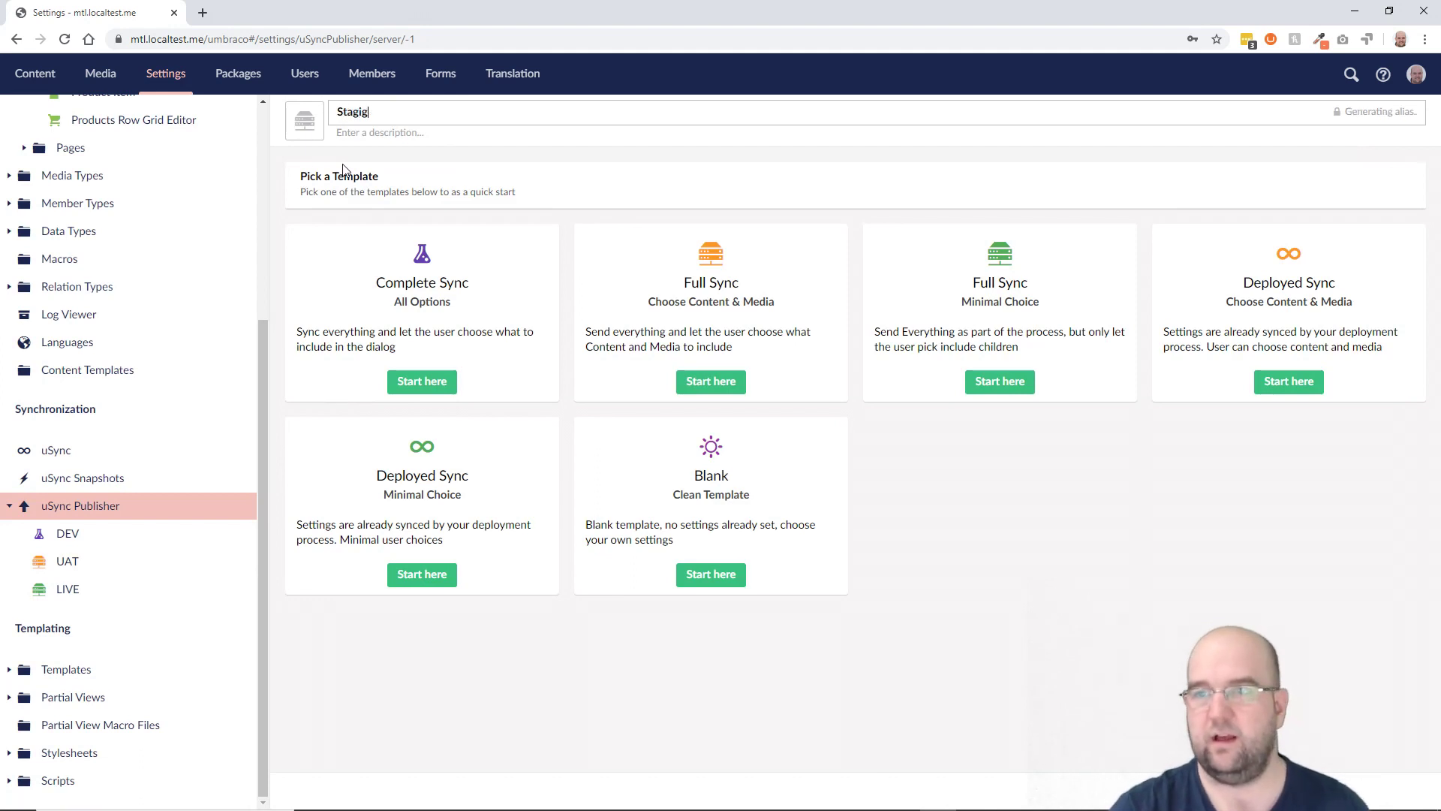
pyautogui.write('tagin')
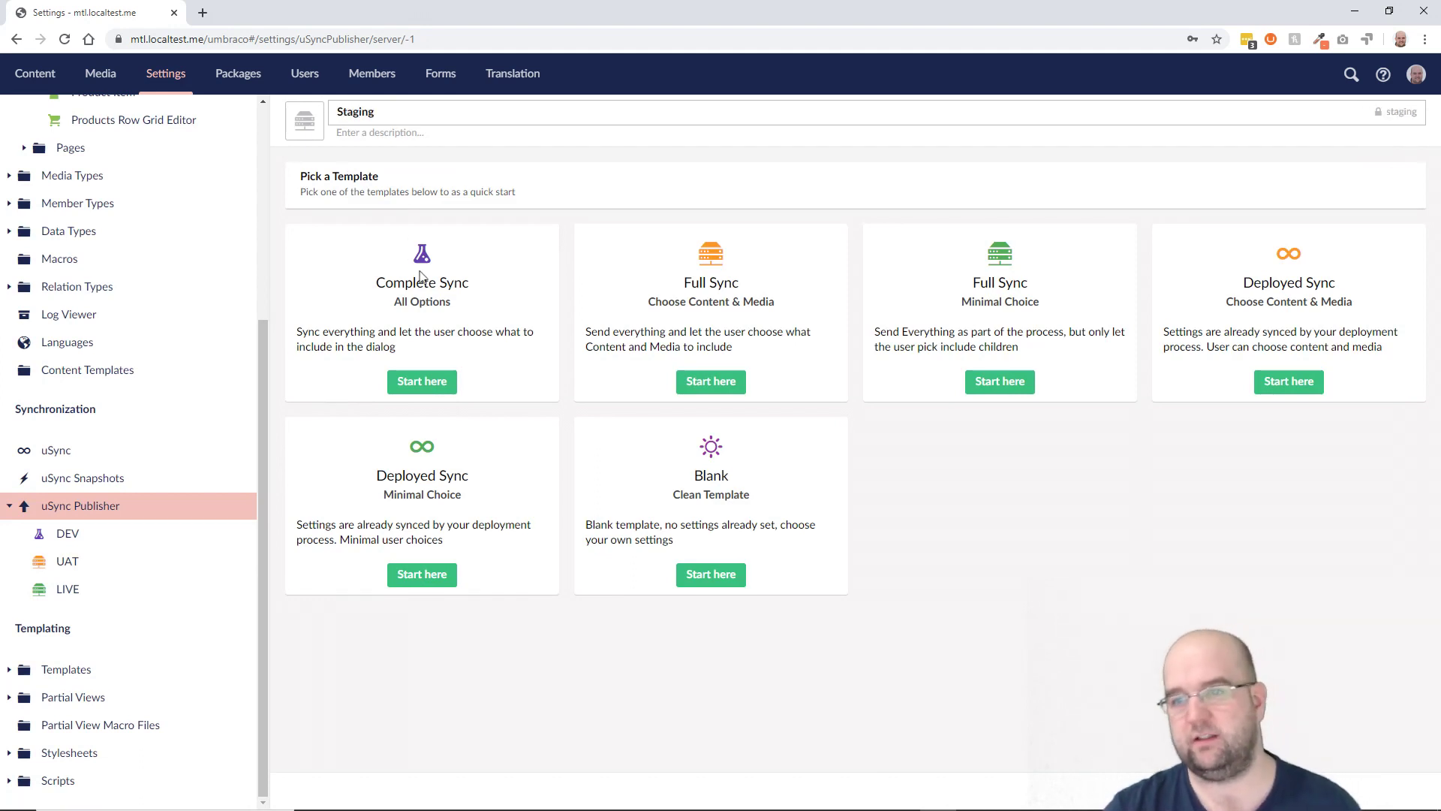
pyautogui.click(421, 380)
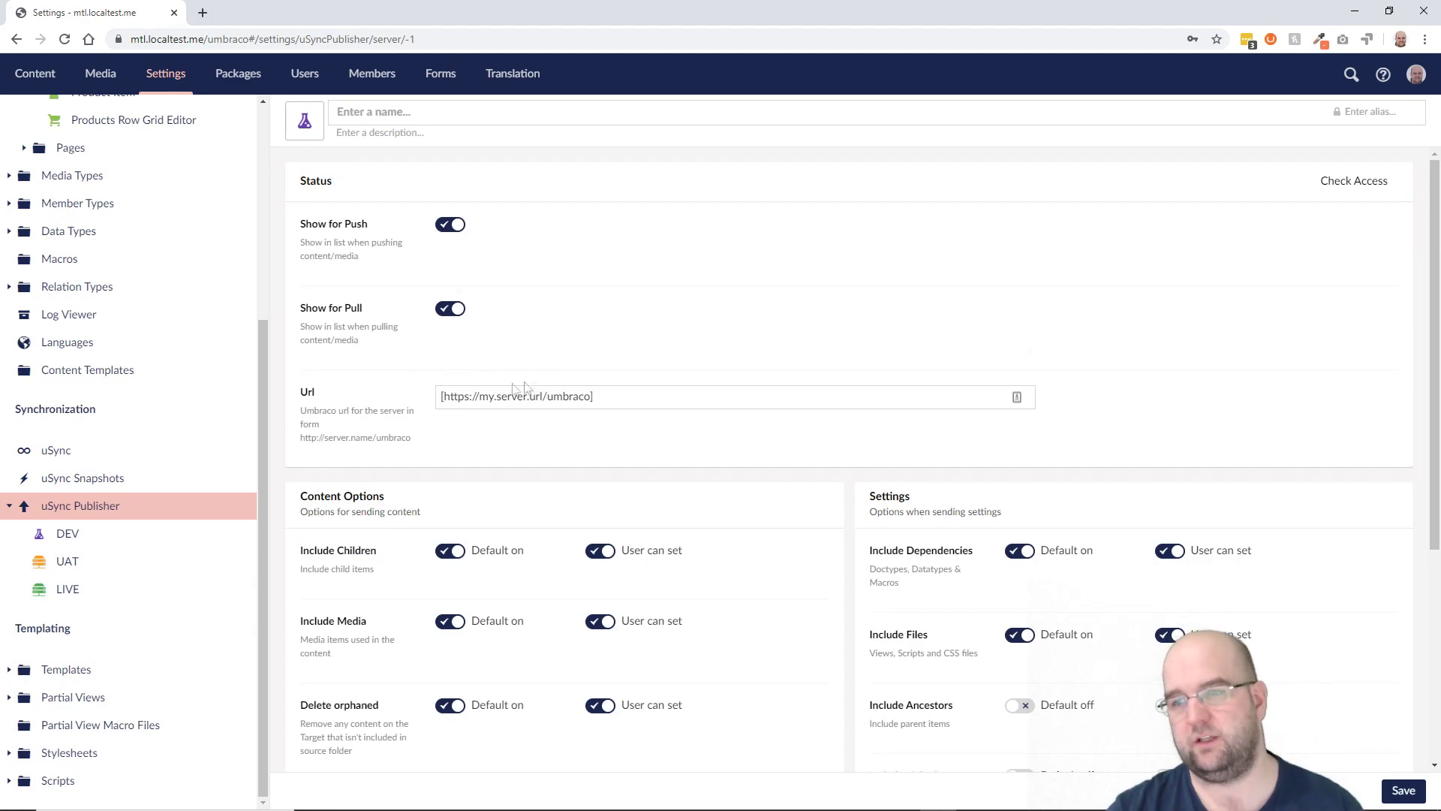
pyautogui.moveTo(594, 395); pyautogui.dragTo(435, 397)
pyautogui.scroll(-4, 581, 447)
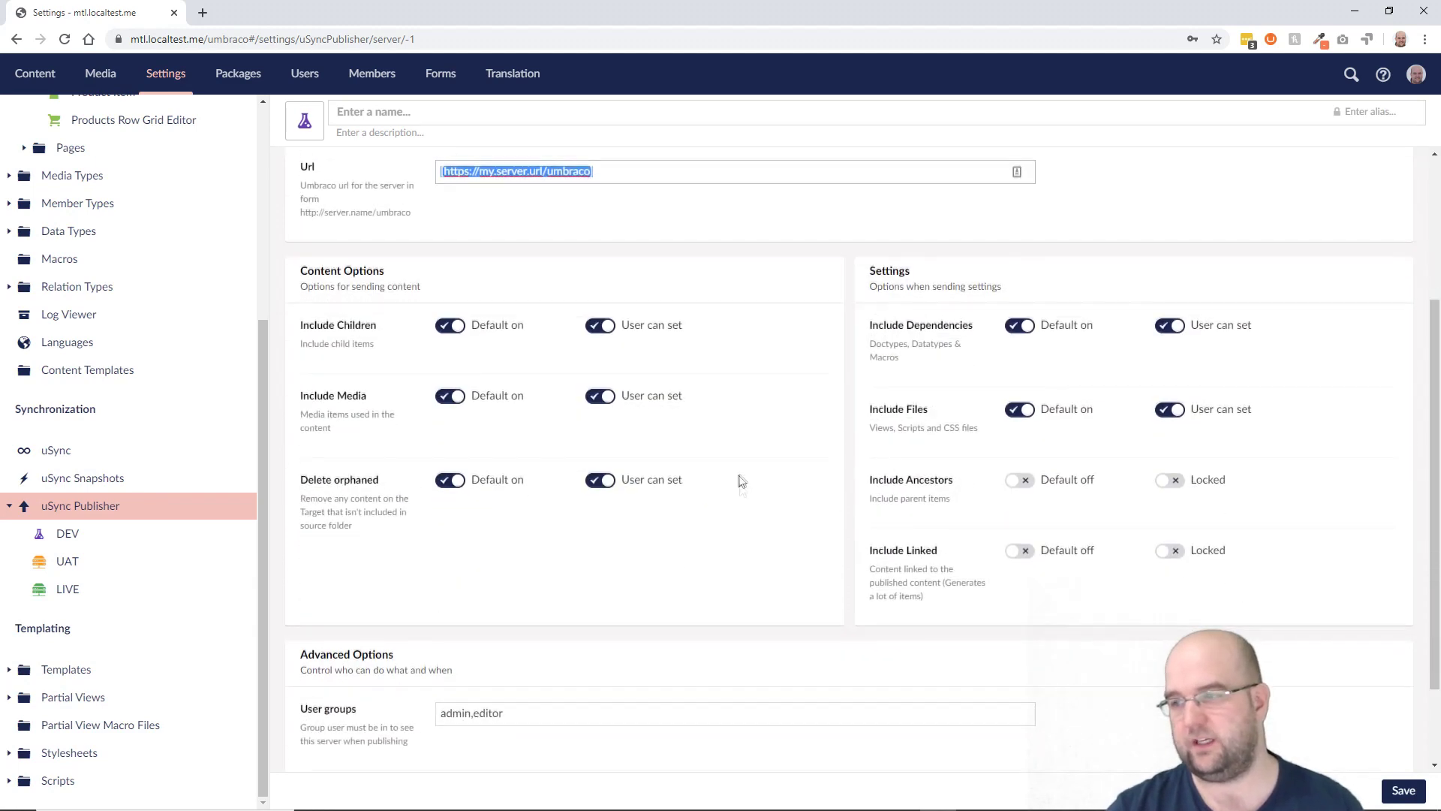
pyautogui.scroll(1, 917, 501)
pyautogui.scroll(3, 917, 501)
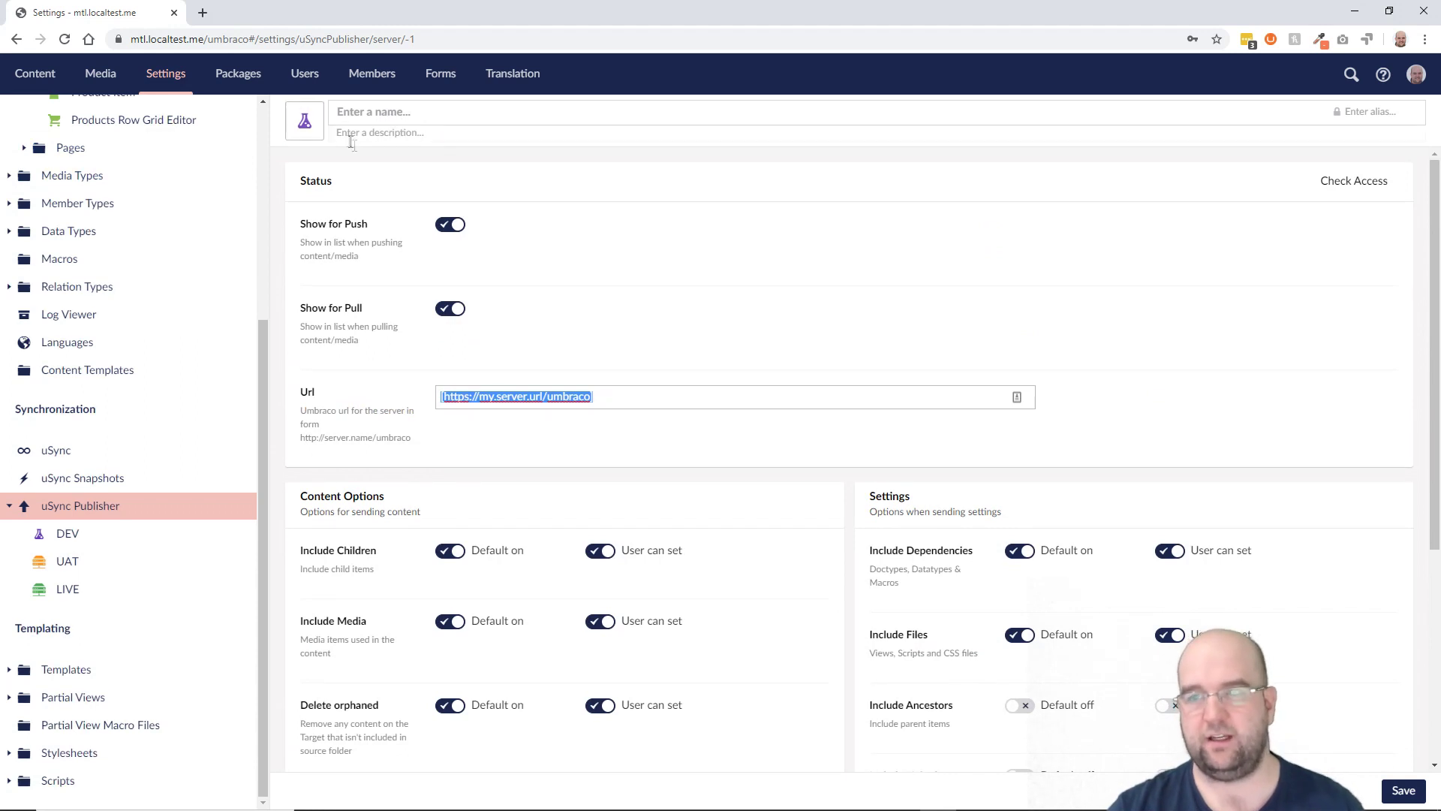
pyautogui.click(103, 561)
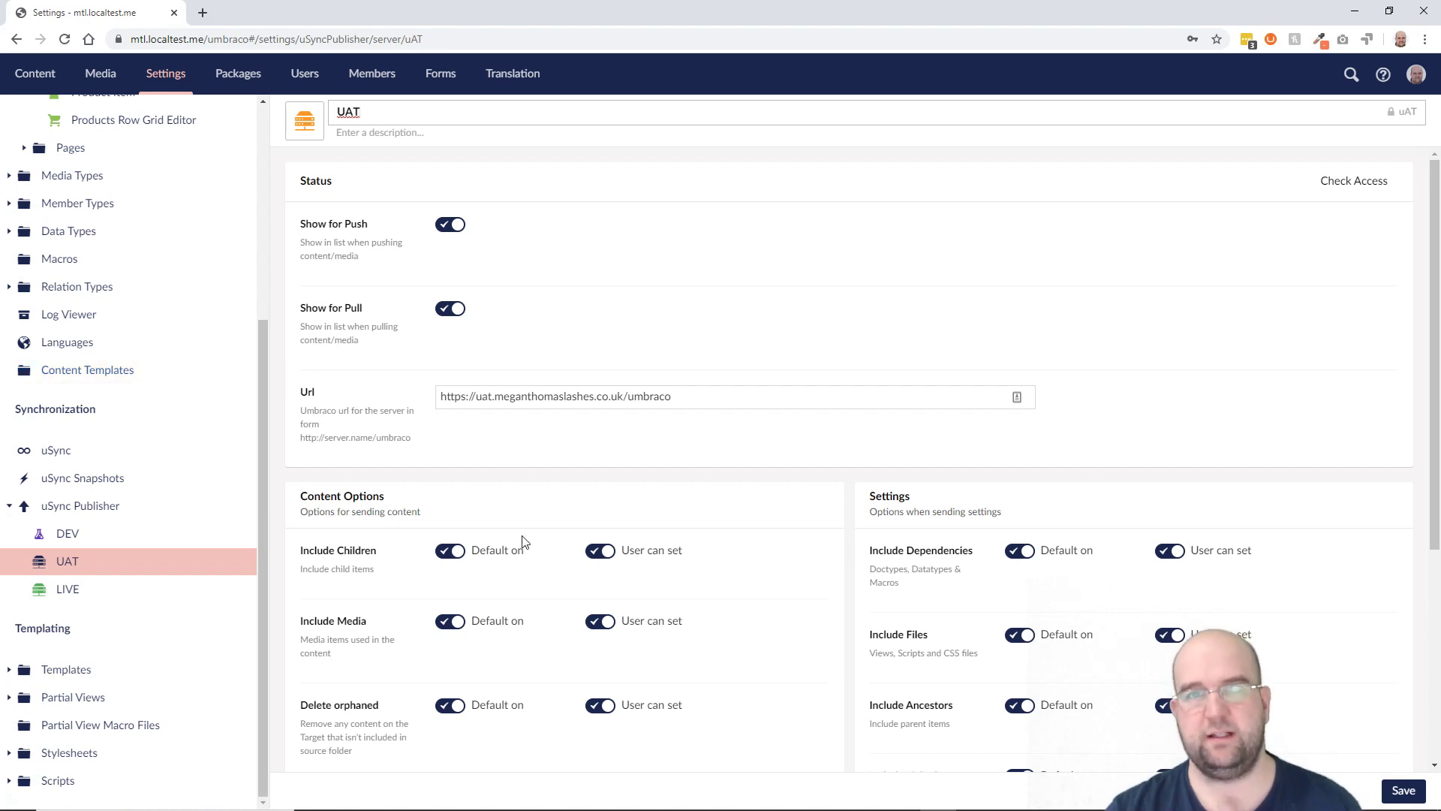
pyautogui.moveTo(786, 784)
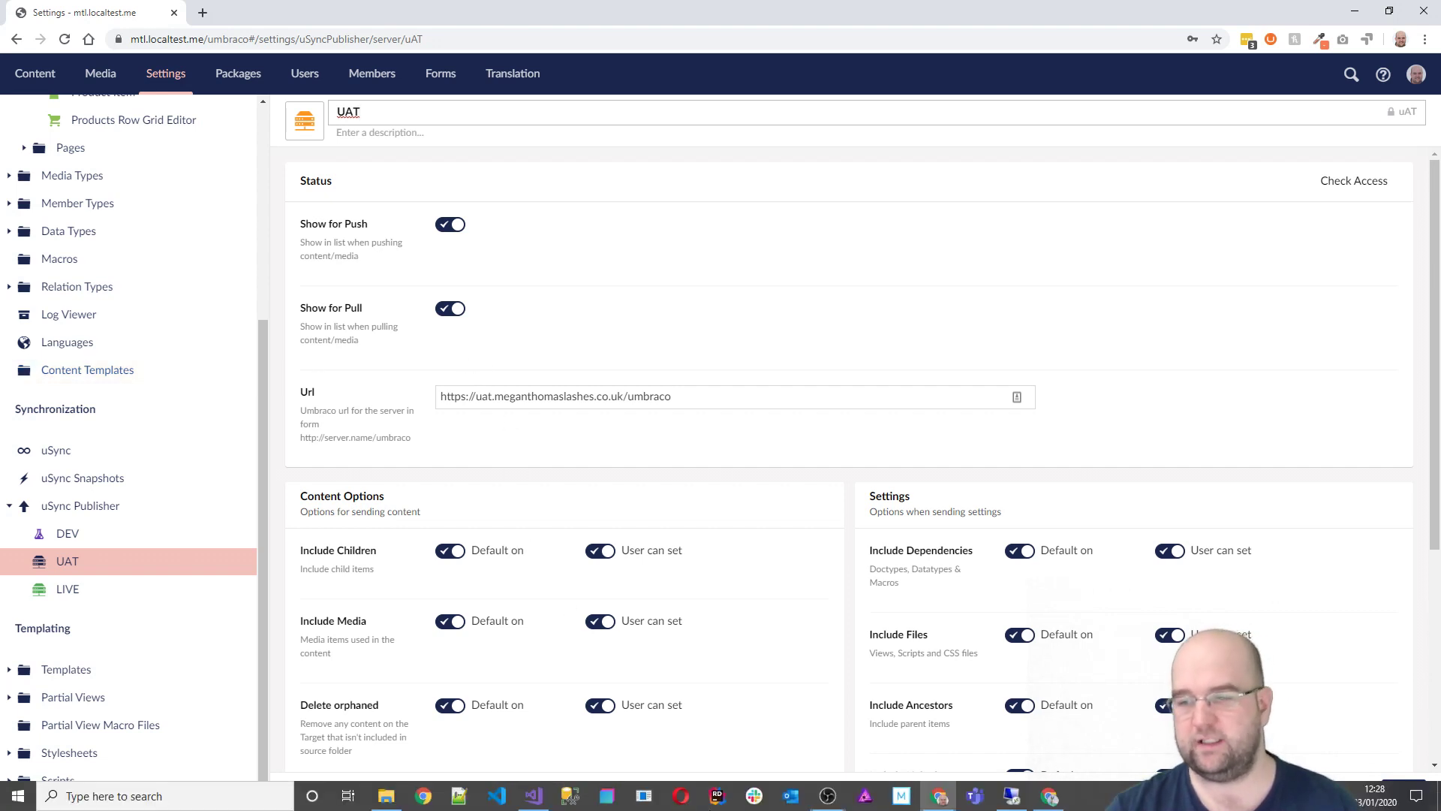
pyautogui.click(1011, 796)
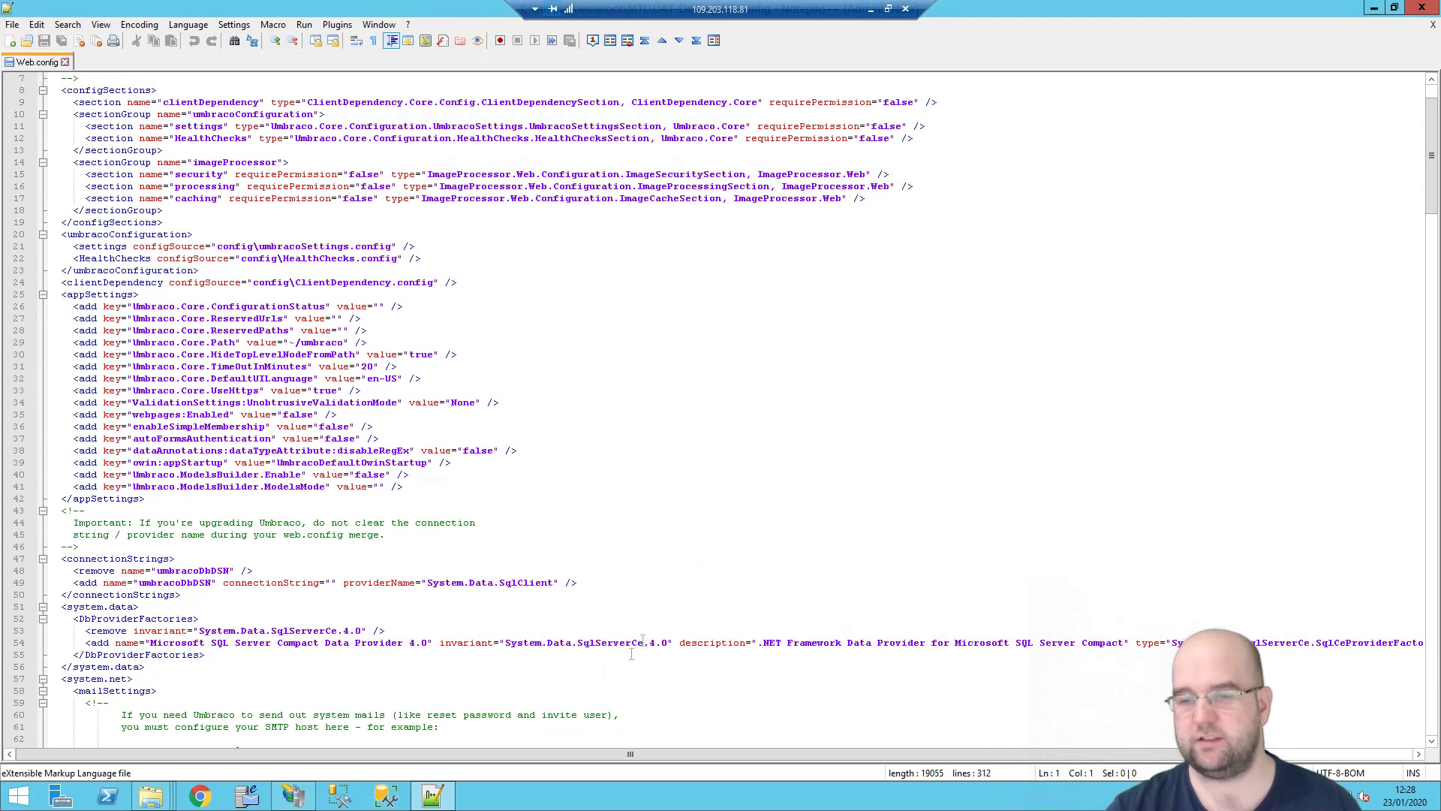
pyautogui.moveTo(151, 795)
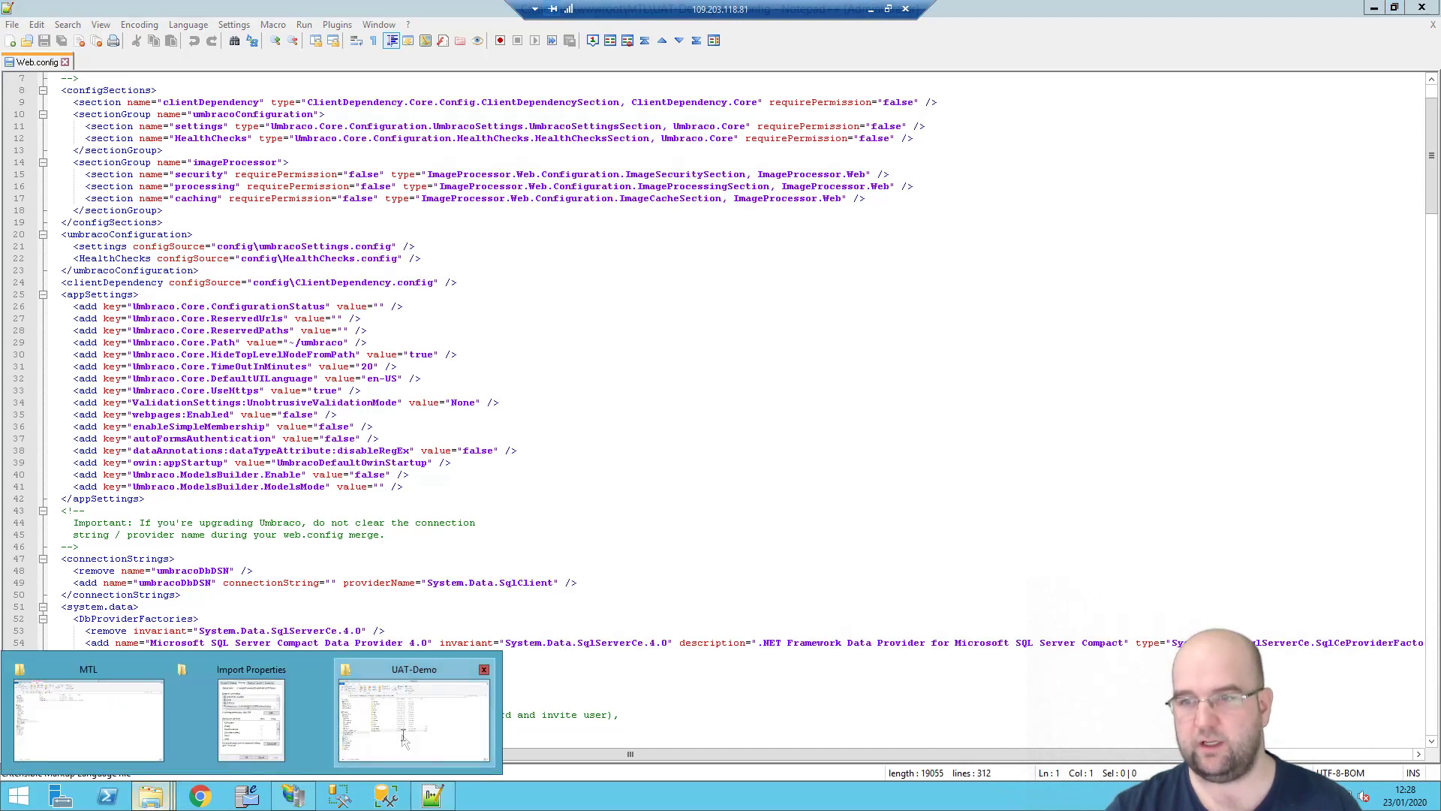
pyautogui.click(403, 739)
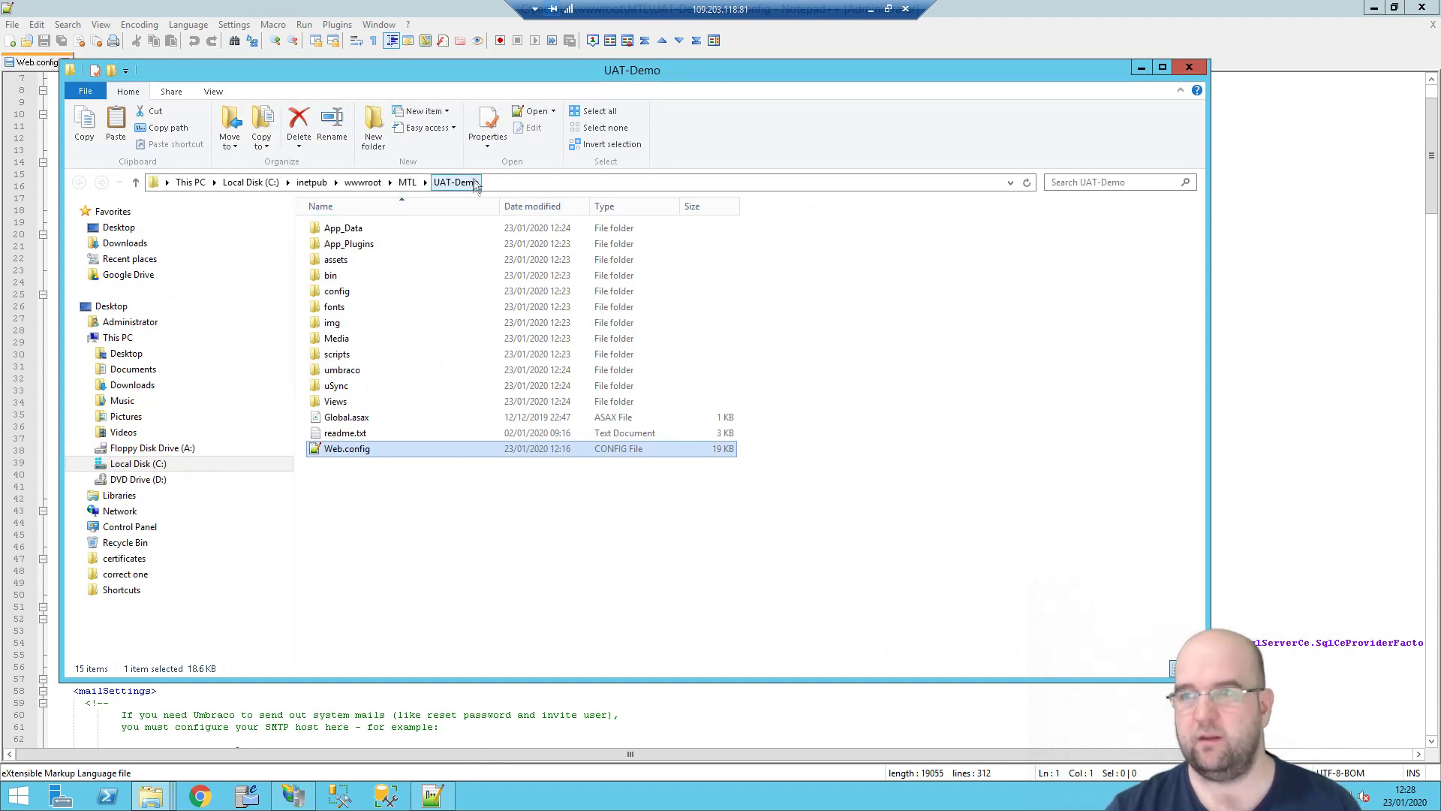
pyautogui.click(871, 14)
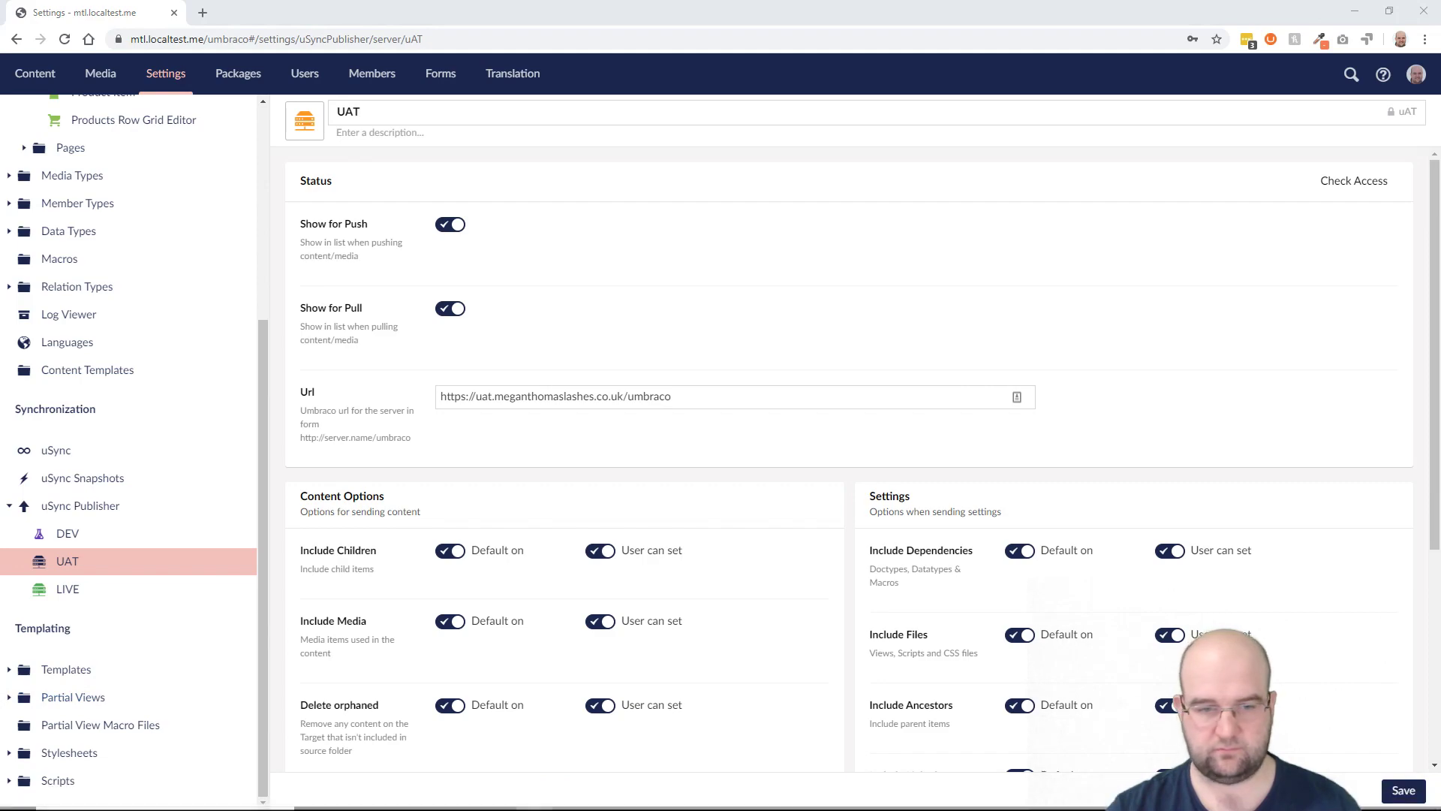
# Step: Open MTL.Web's bin\Release\Publish folder containing UAT-Demo.zip from Visual Studio's Output pane
pyautogui.hotkey('alt', 'Tab')
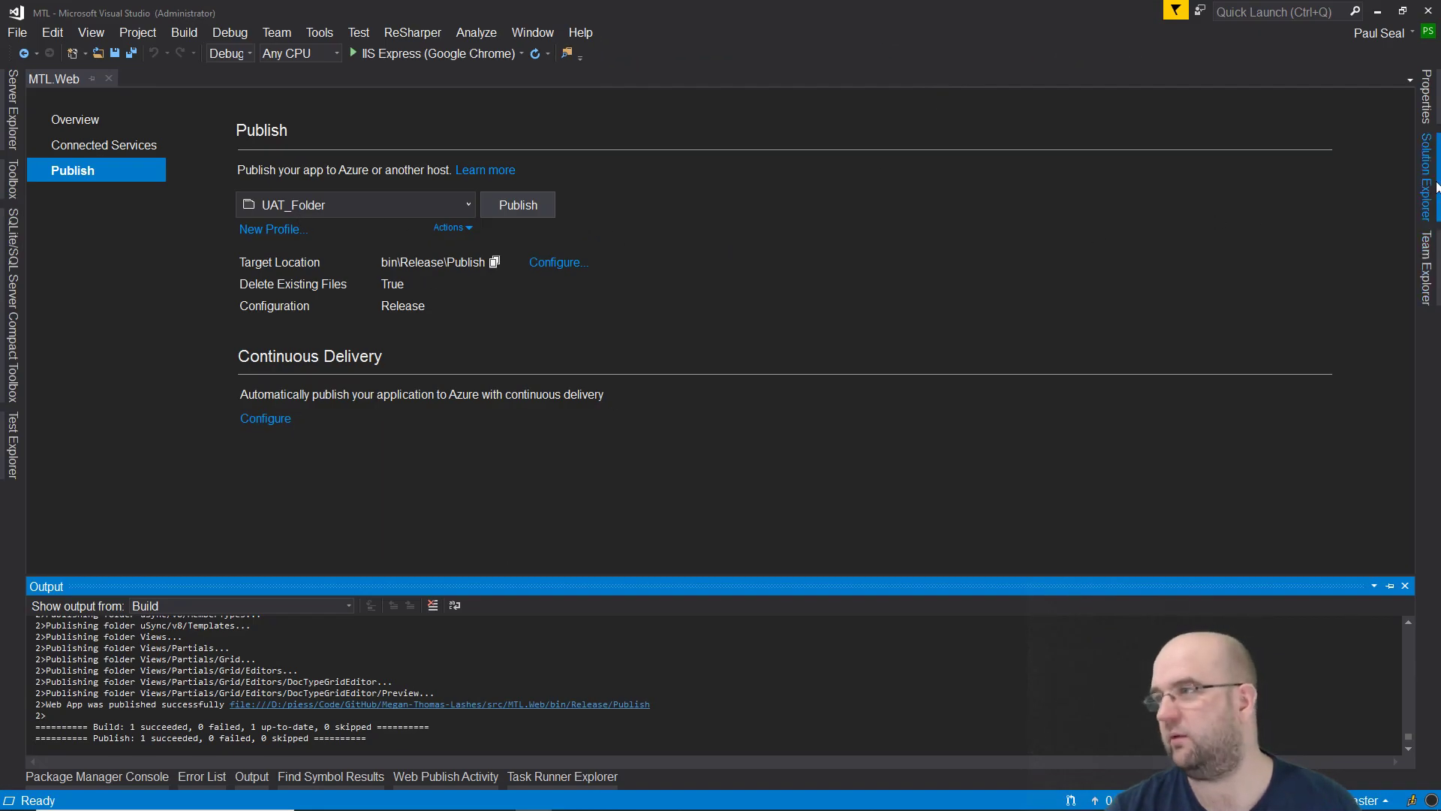
pyautogui.click(1436, 187)
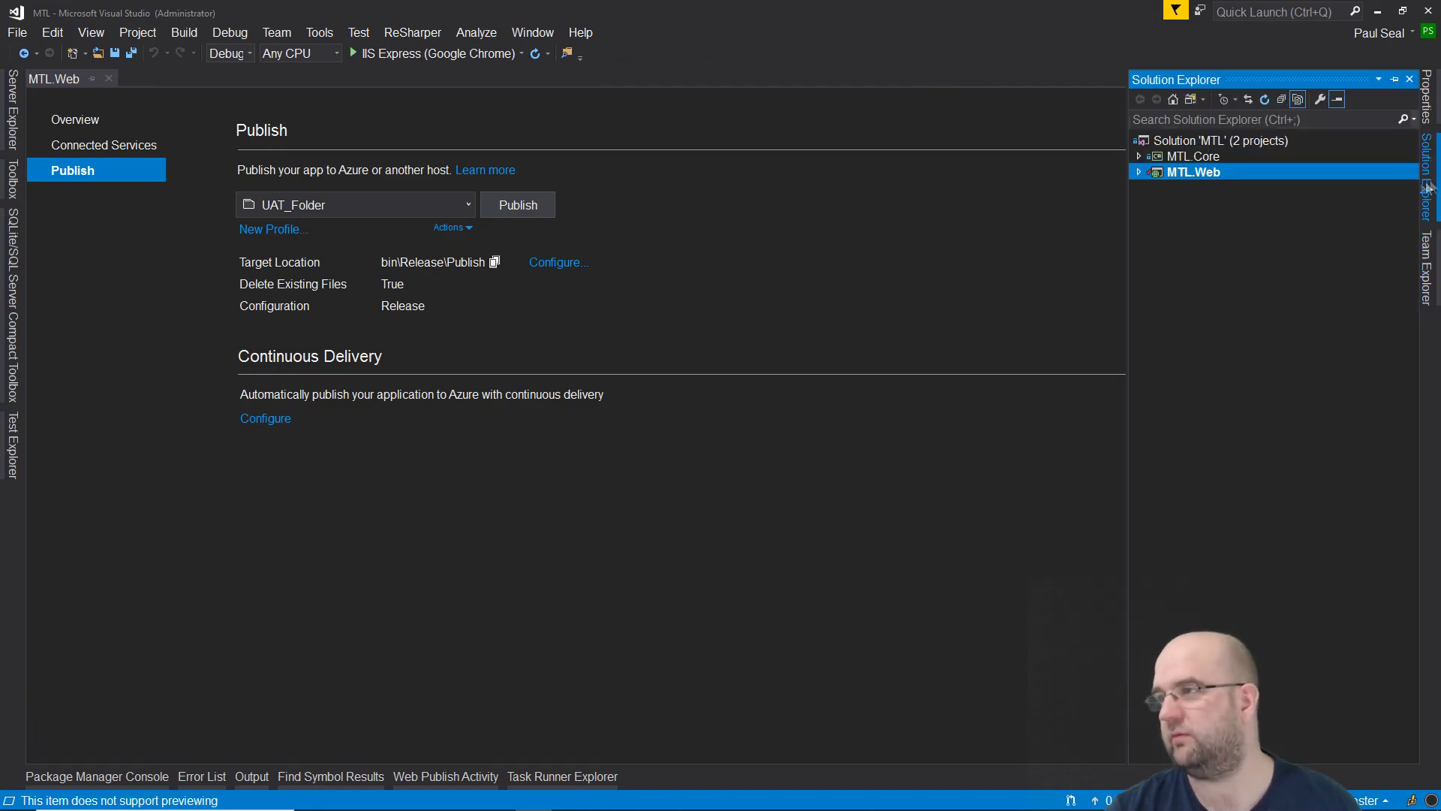
pyautogui.rightClick(1196, 177)
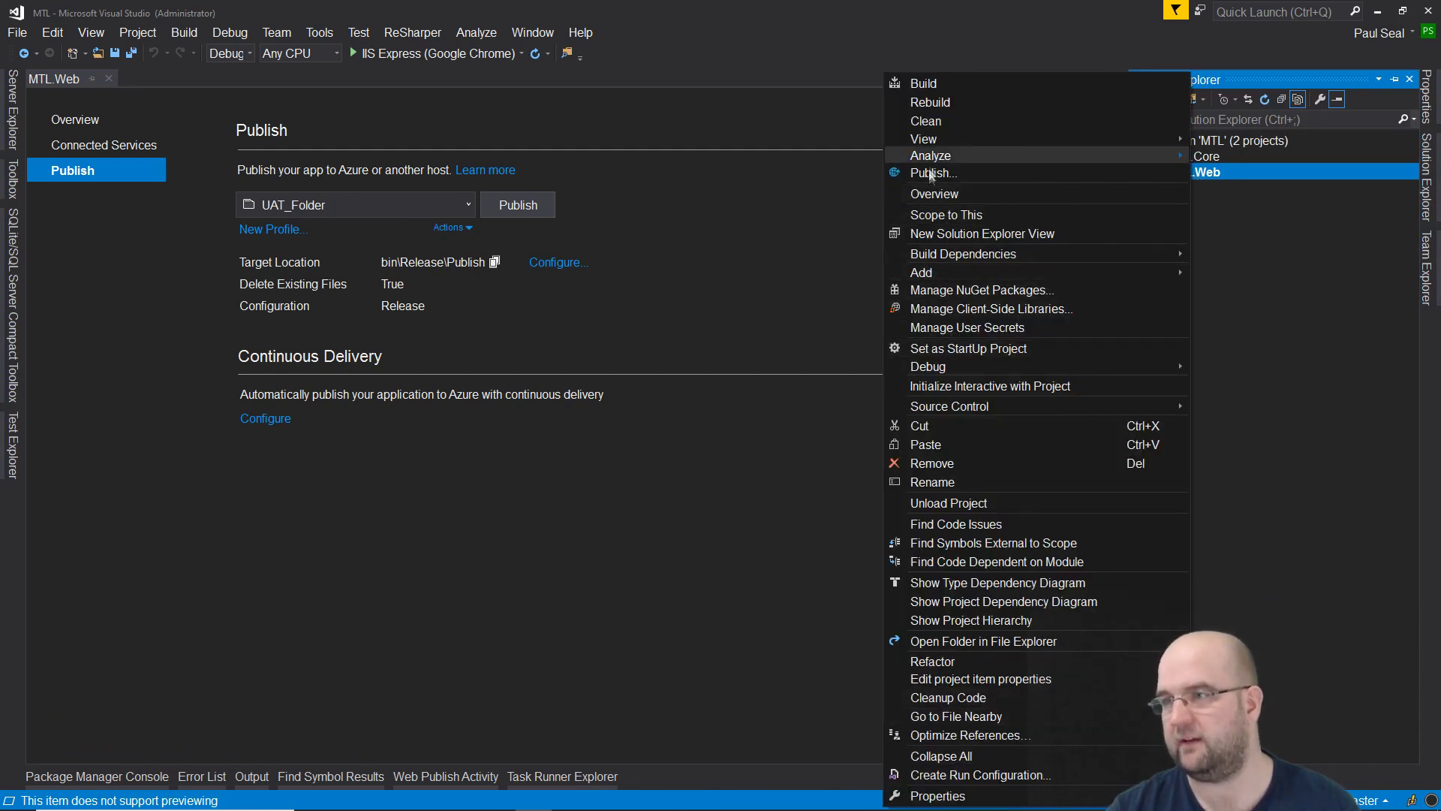
pyautogui.click(695, 216)
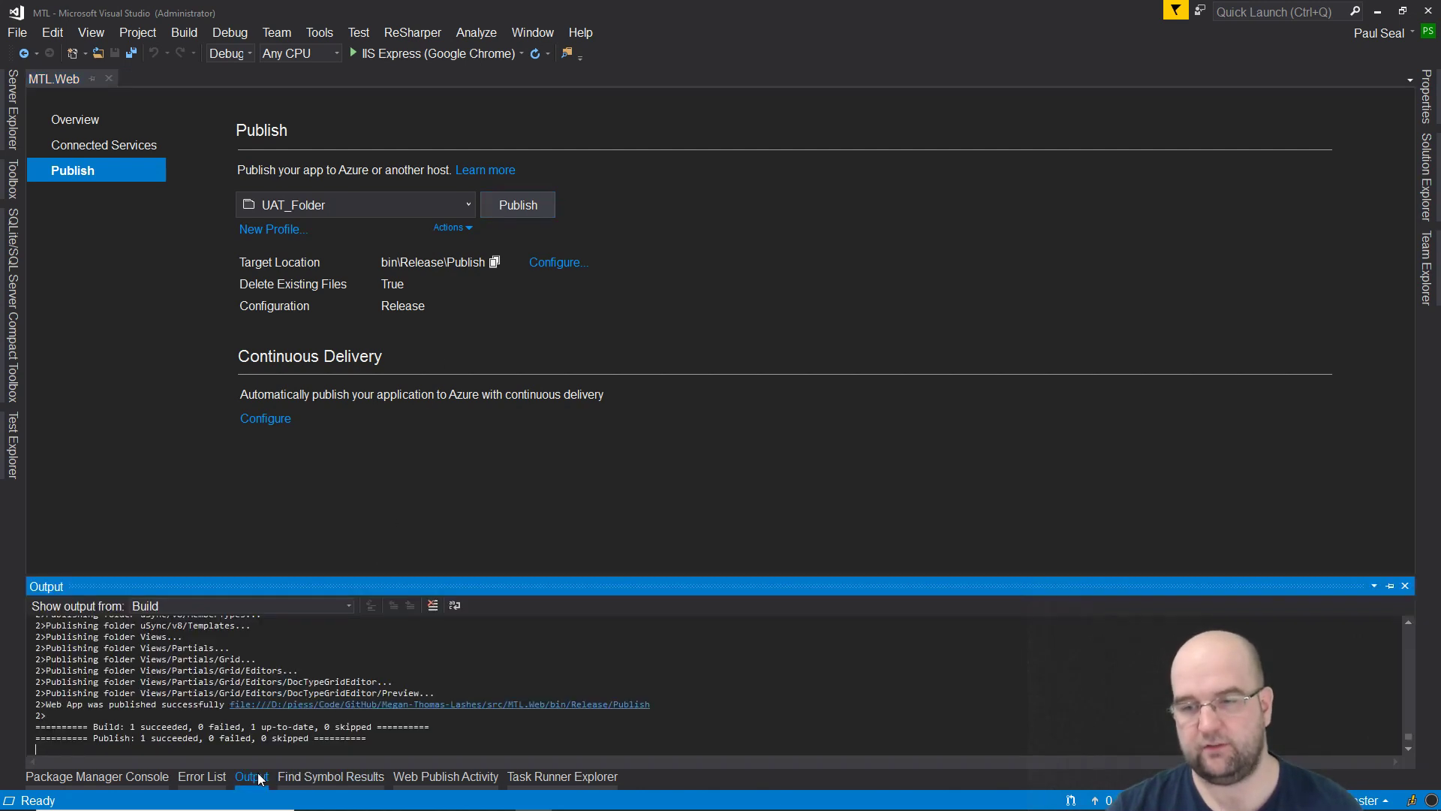
pyautogui.click(399, 706)
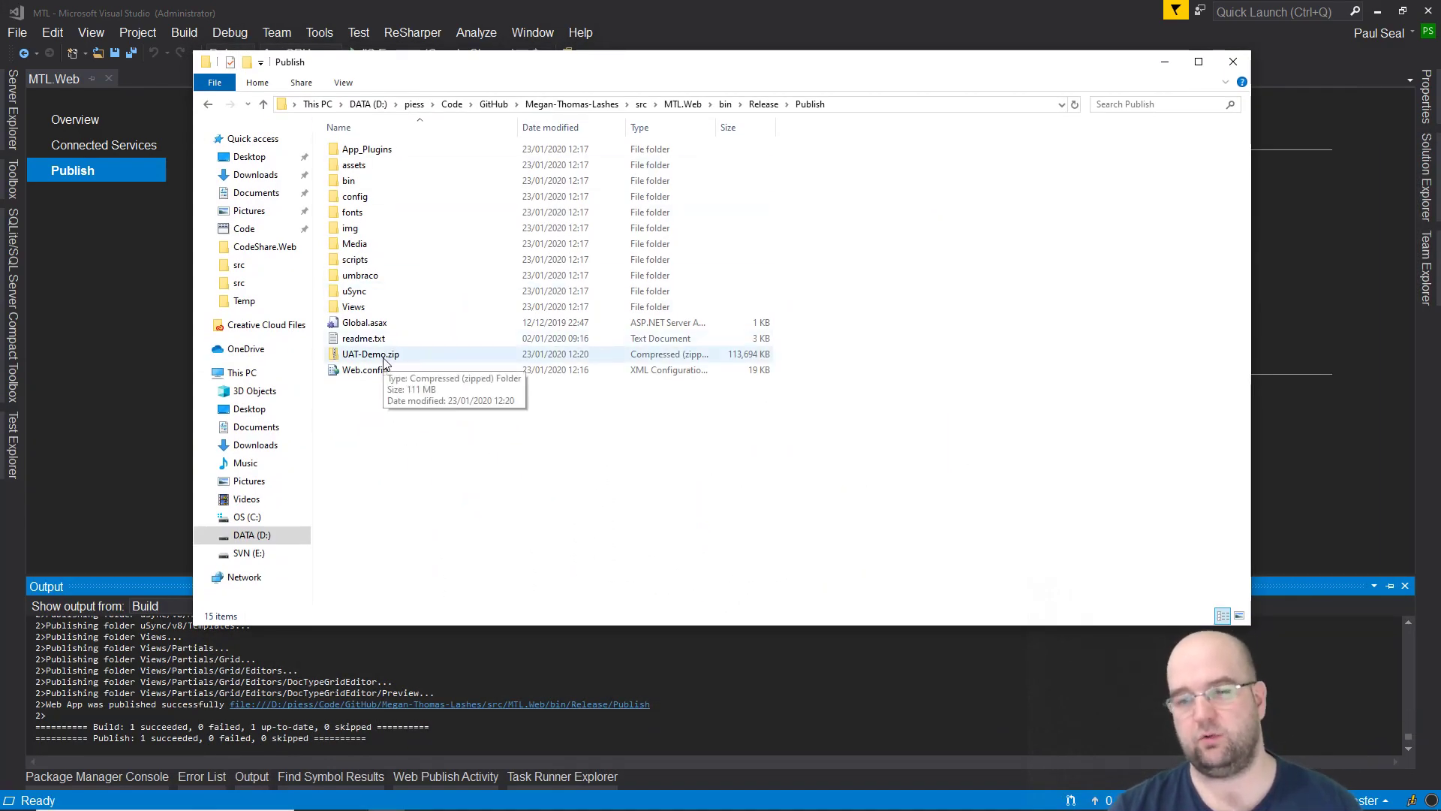
pyautogui.click(939, 797)
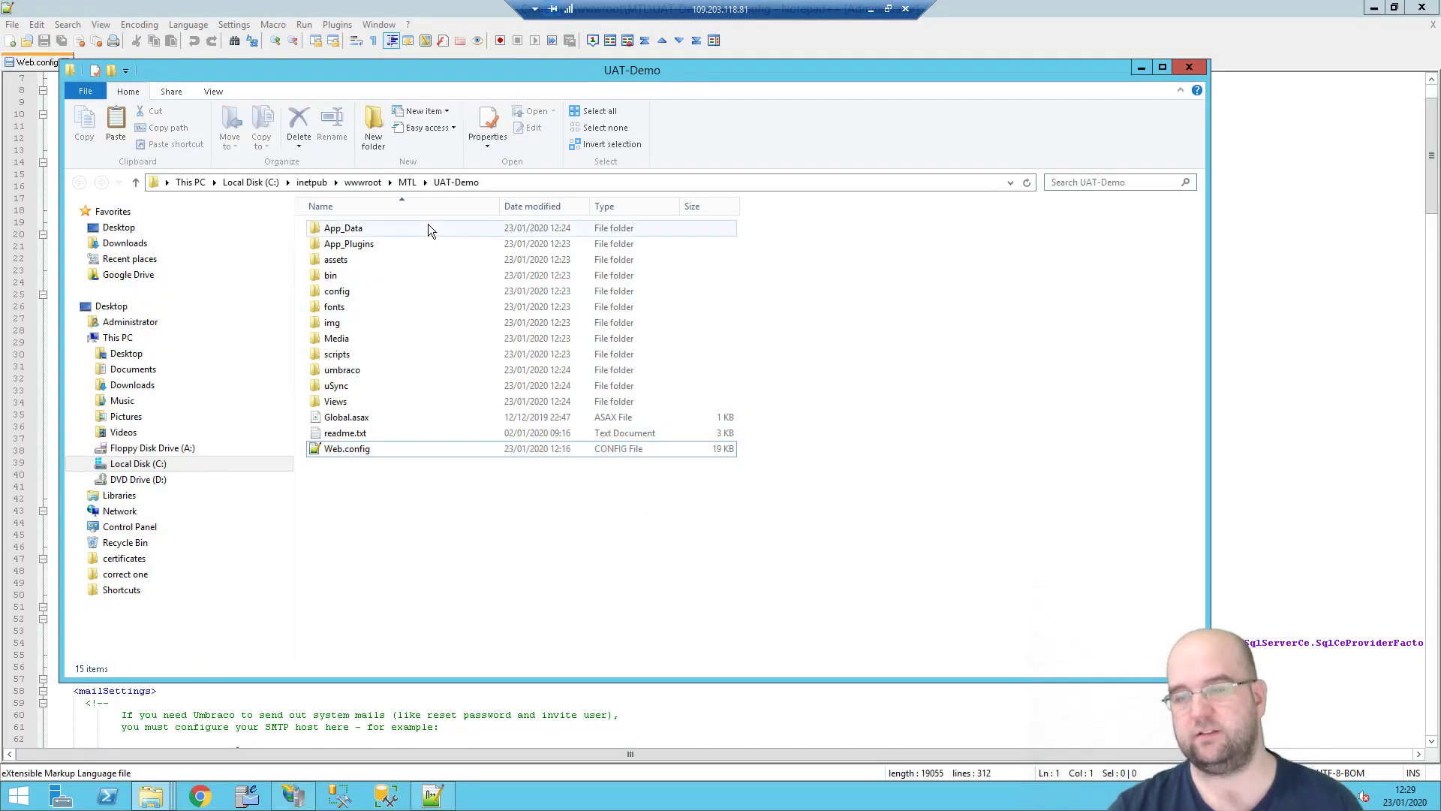
pyautogui.click(410, 185)
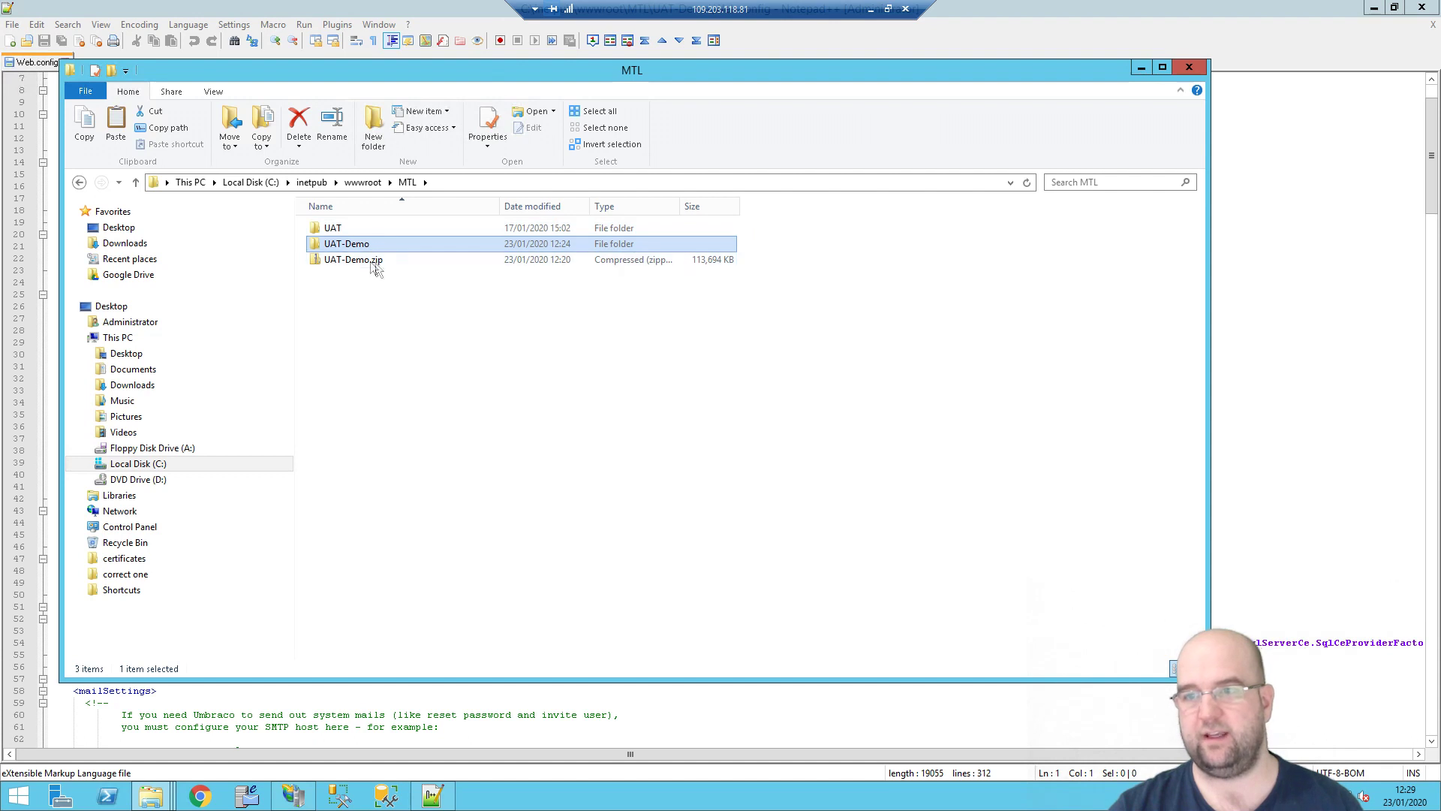
pyautogui.doubleClick(351, 245)
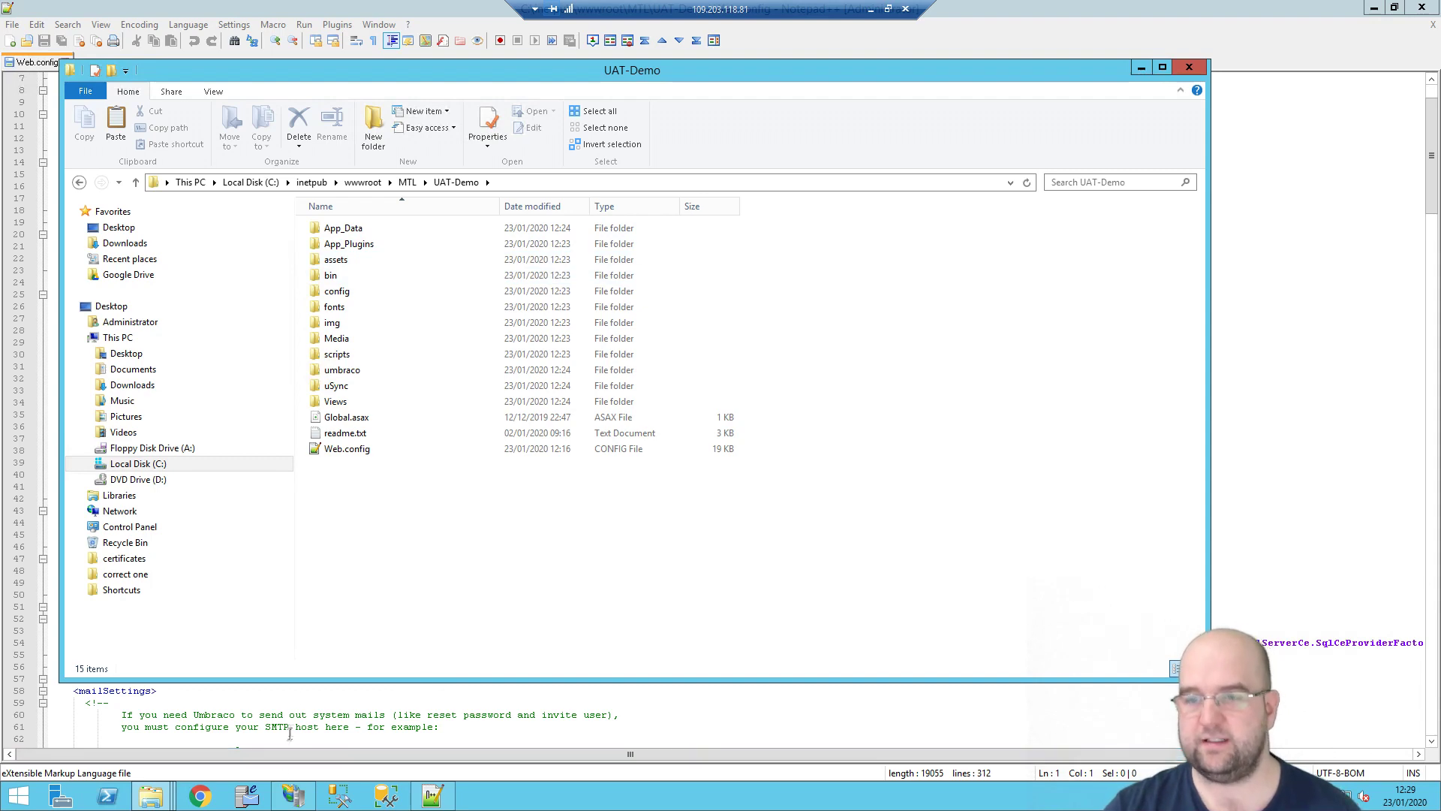
pyautogui.click(871, 9)
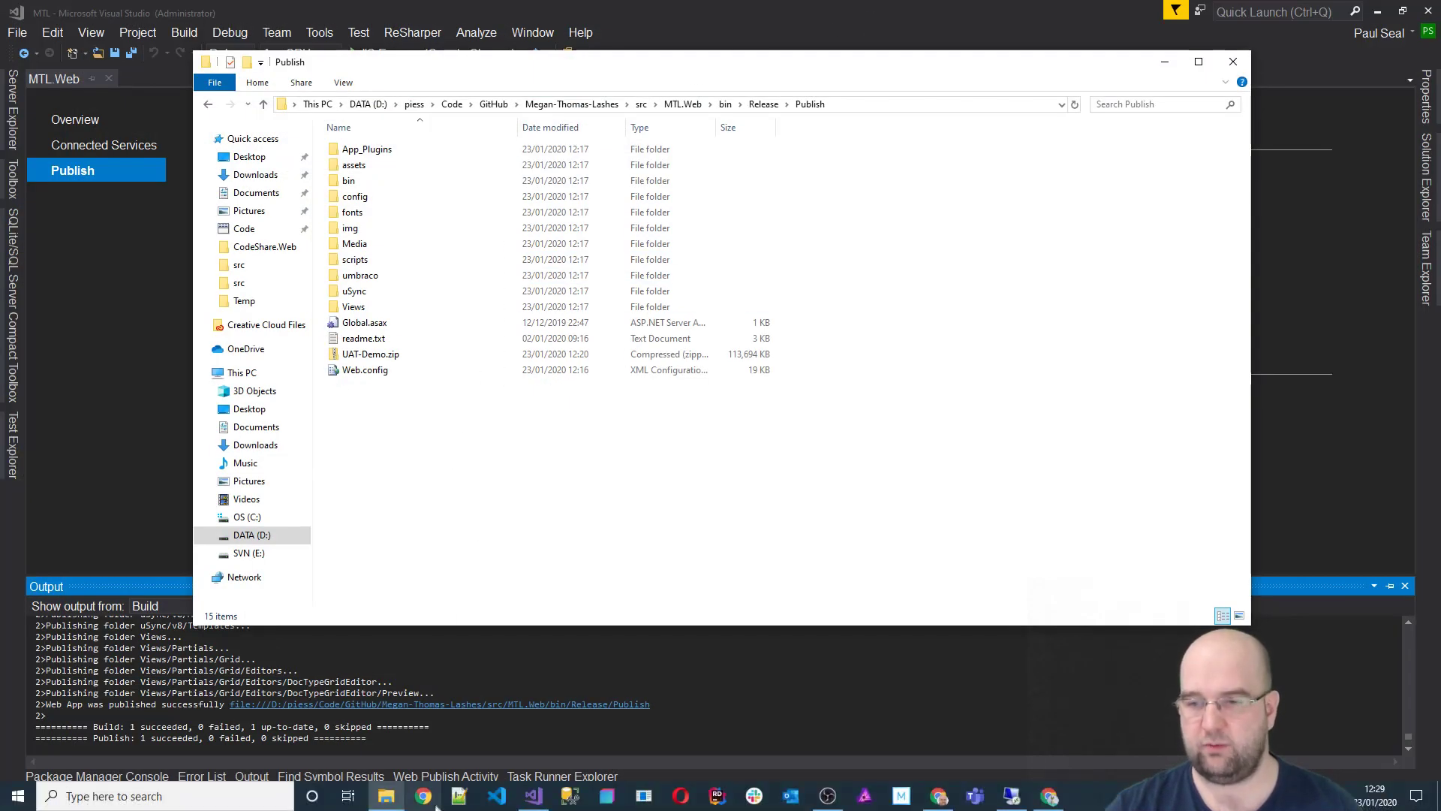
# Step: Remove /install from the UAT installer URL to load the site root, then return to the remote session
pyautogui.click(1049, 796)
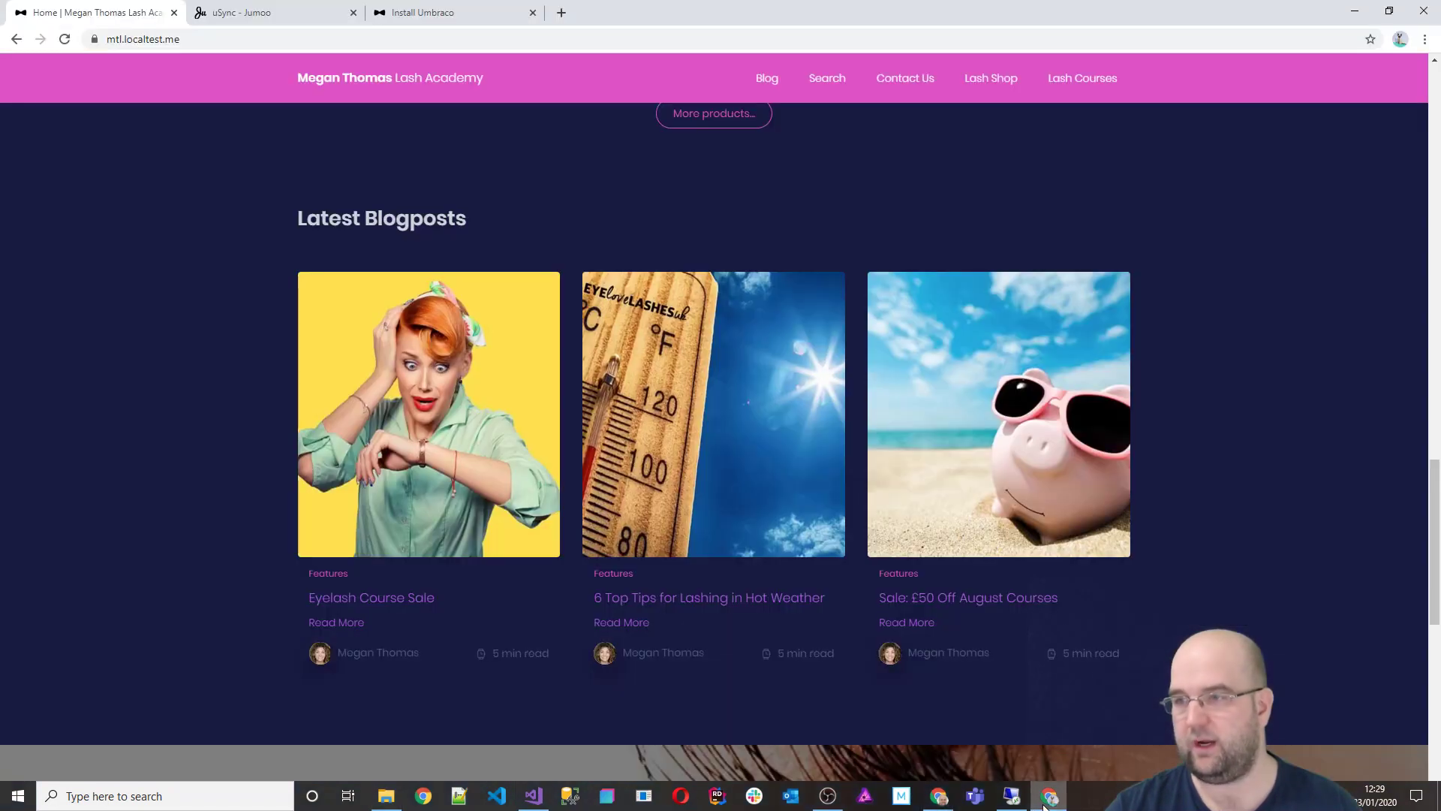
pyautogui.click(435, 39)
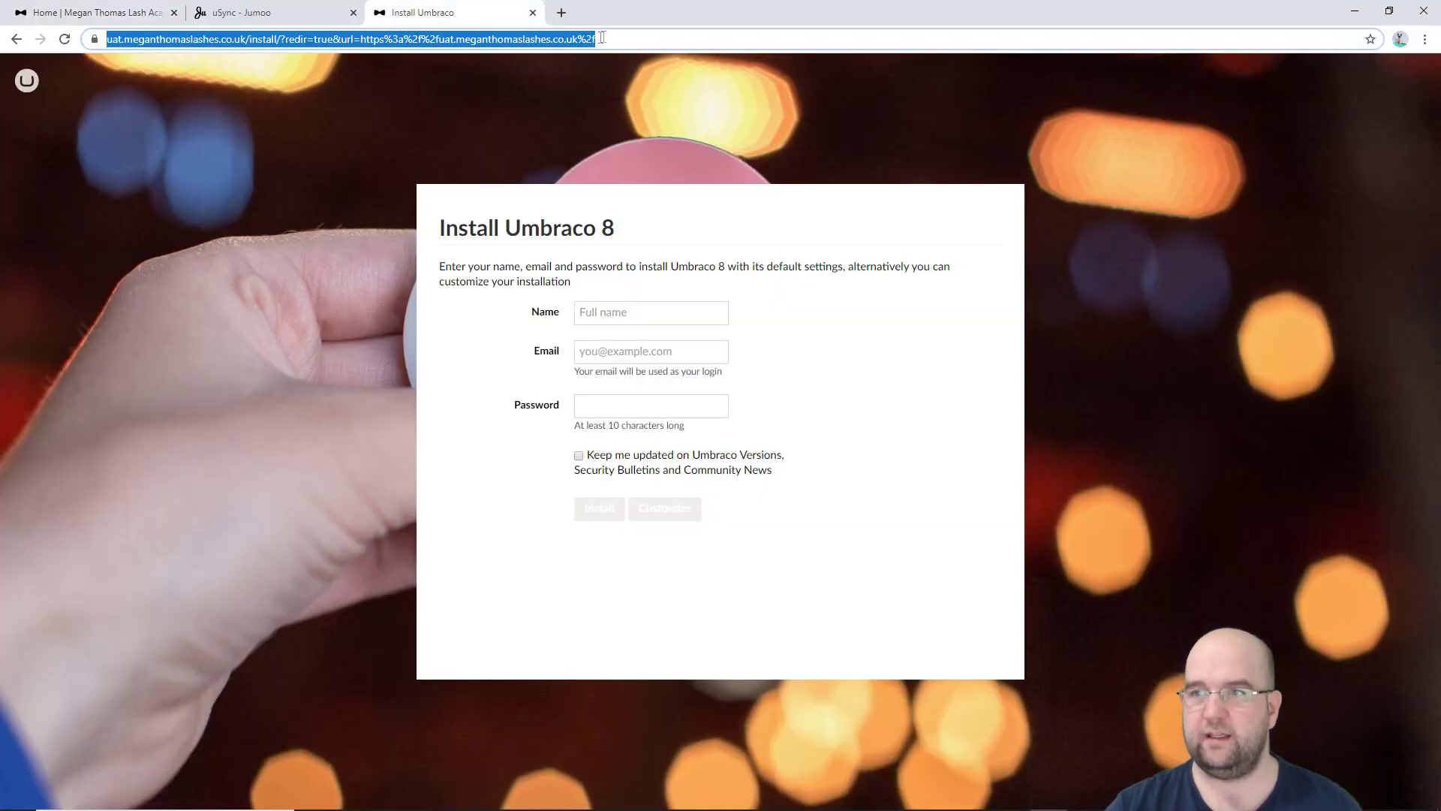
pyautogui.click(268, 39)
pyautogui.moveTo(284, 39); pyautogui.dragTo(851, 78)
pyautogui.press('BackSpace')
pyautogui.press('Return')
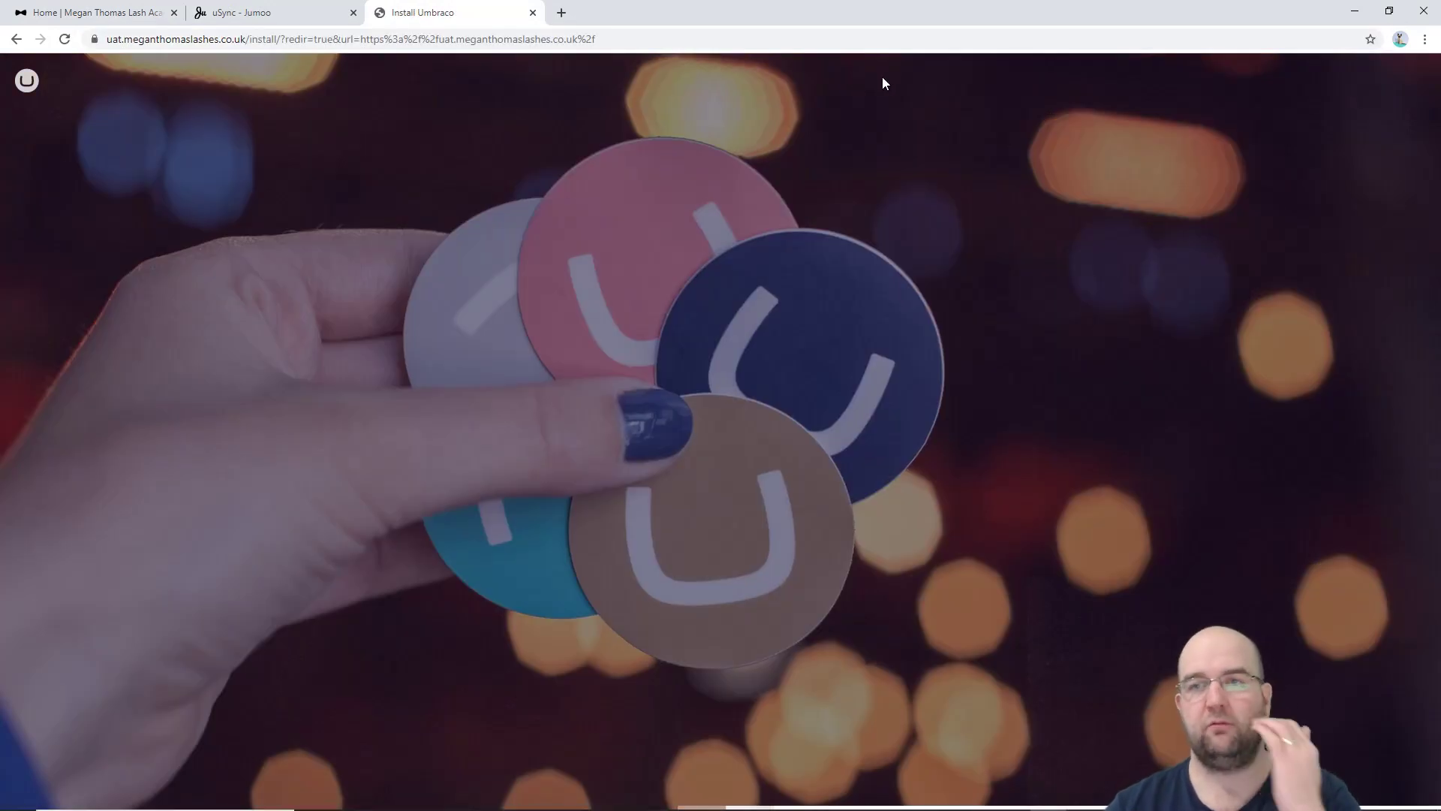
pyautogui.hotkey('alt', 'Tab')
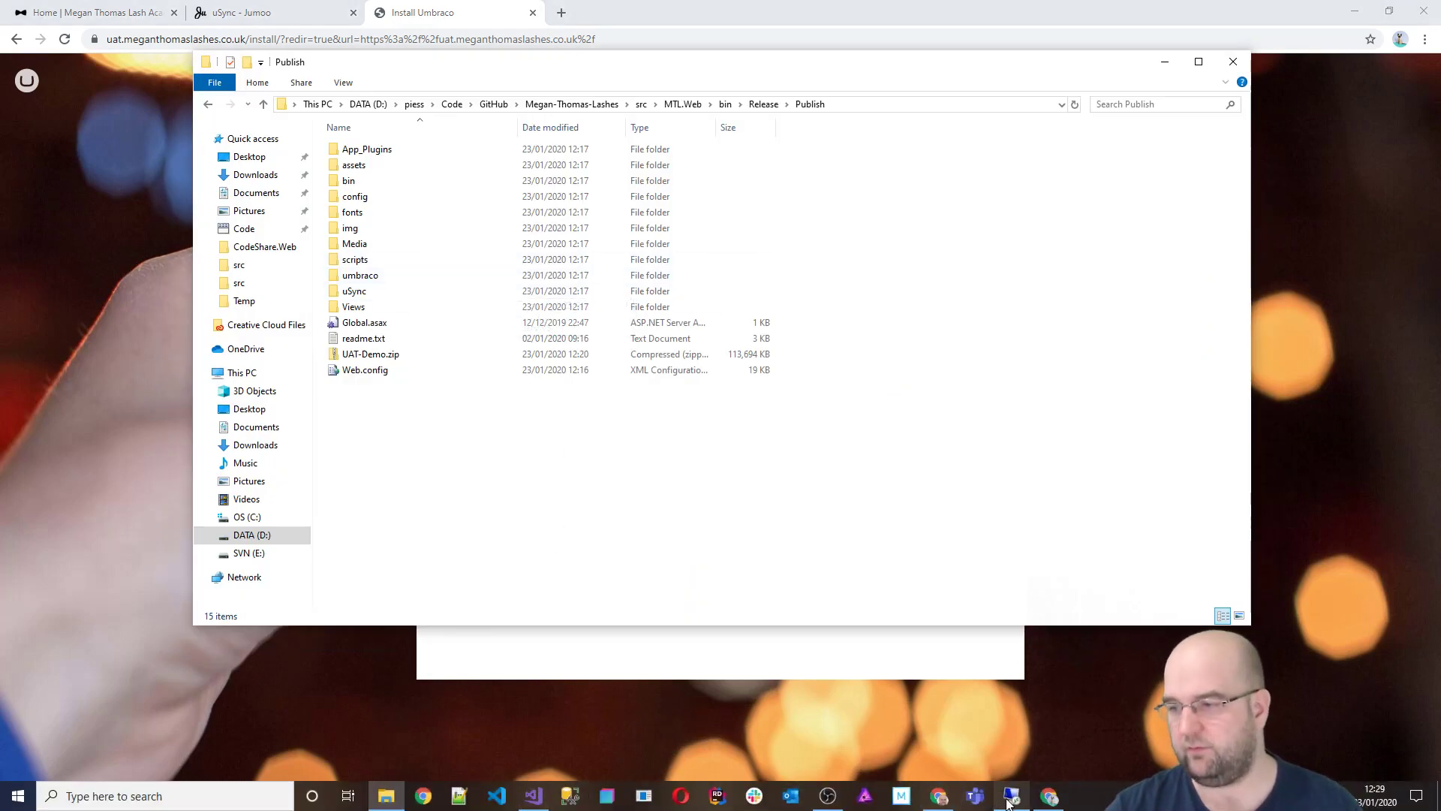
pyautogui.click(1009, 795)
pyautogui.click(613, 719)
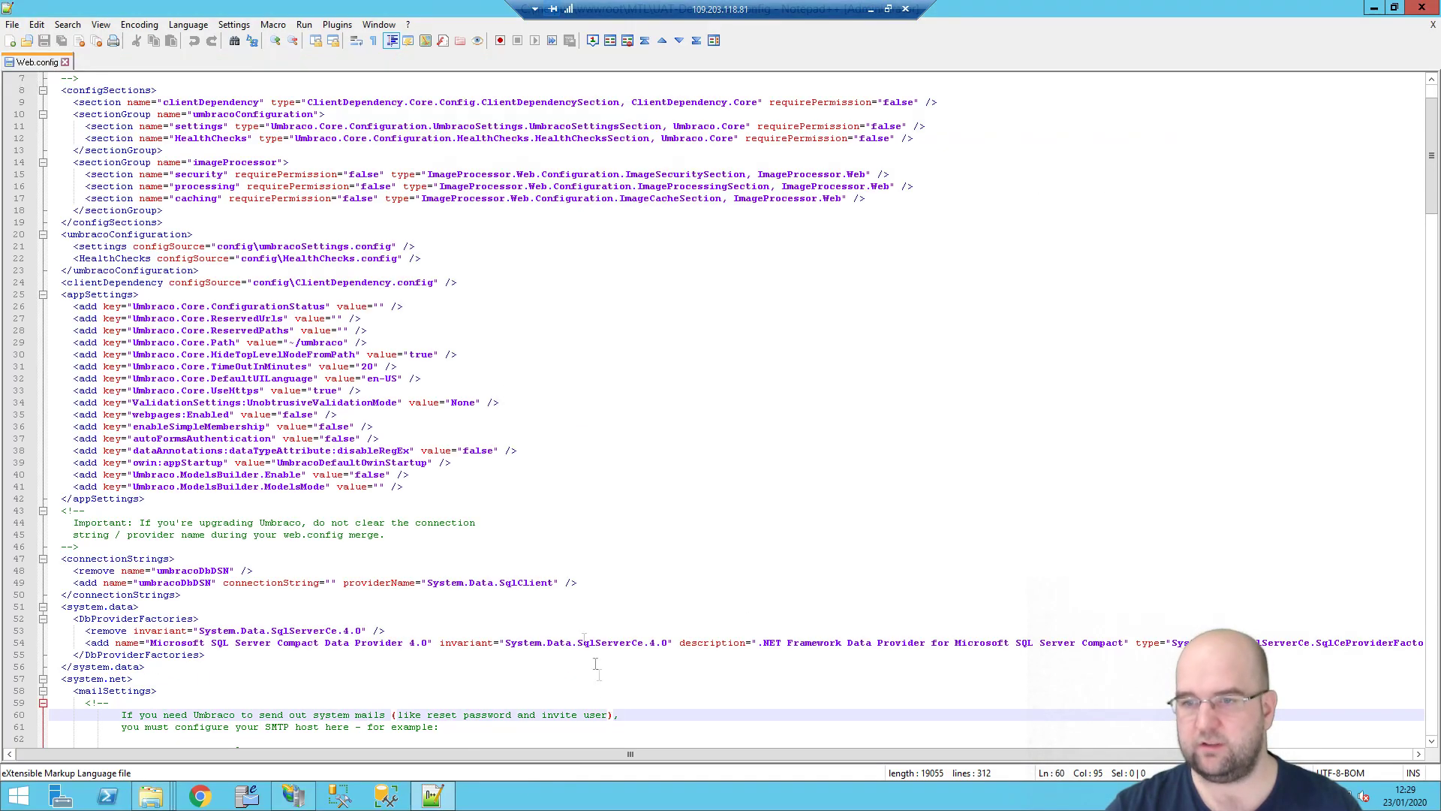
pyautogui.click(379, 305)
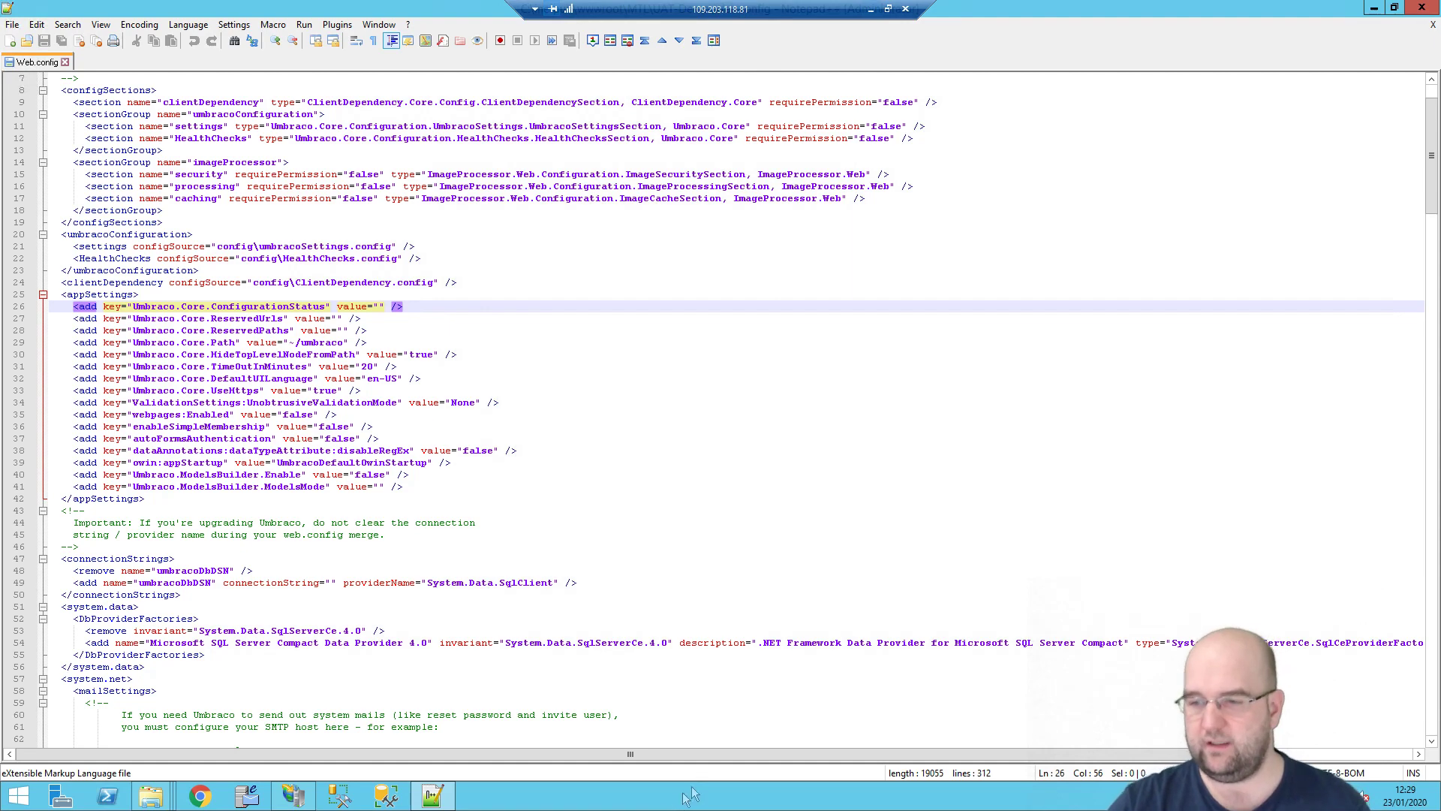
pyautogui.hotkey('alt', 'Tab')
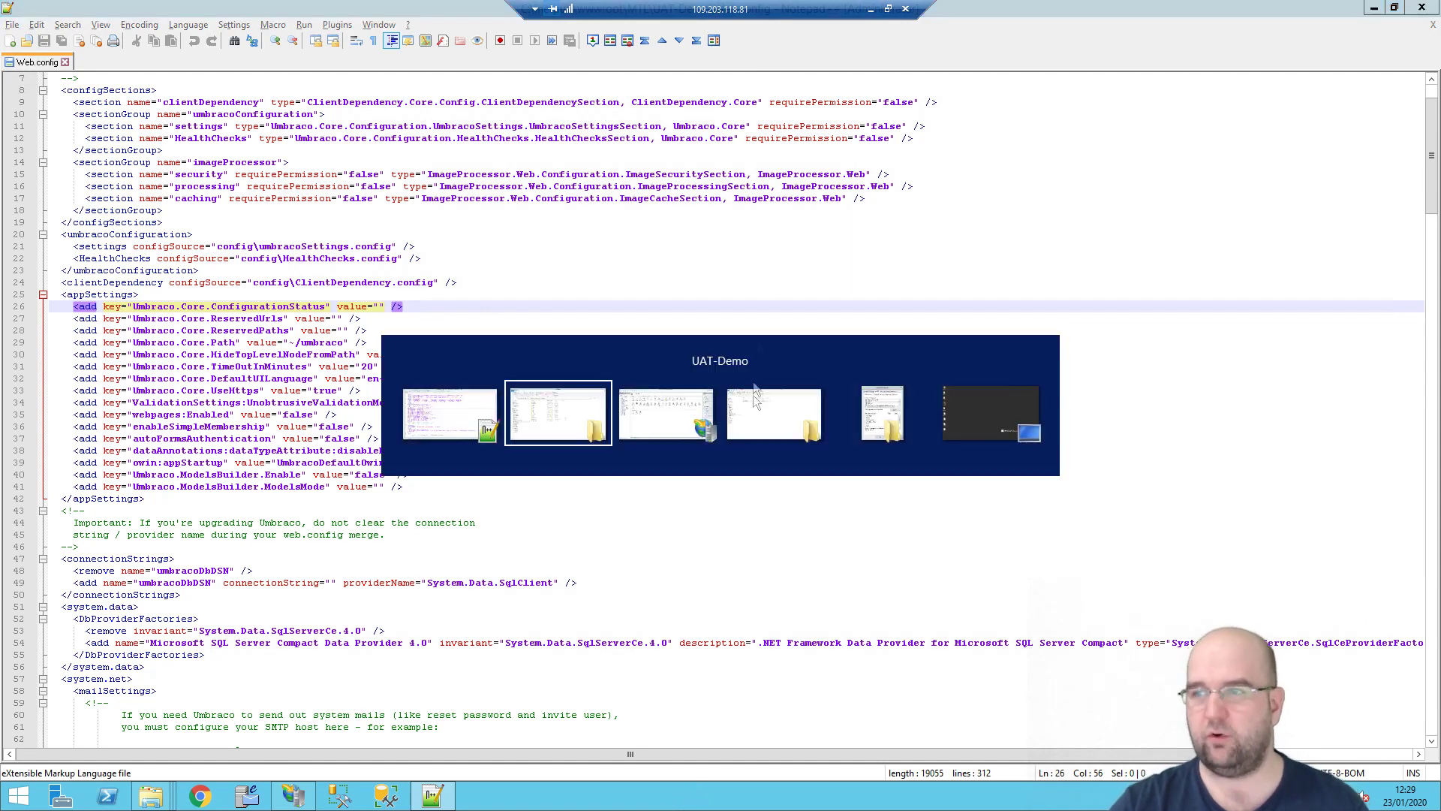
pyautogui.click(870, 9)
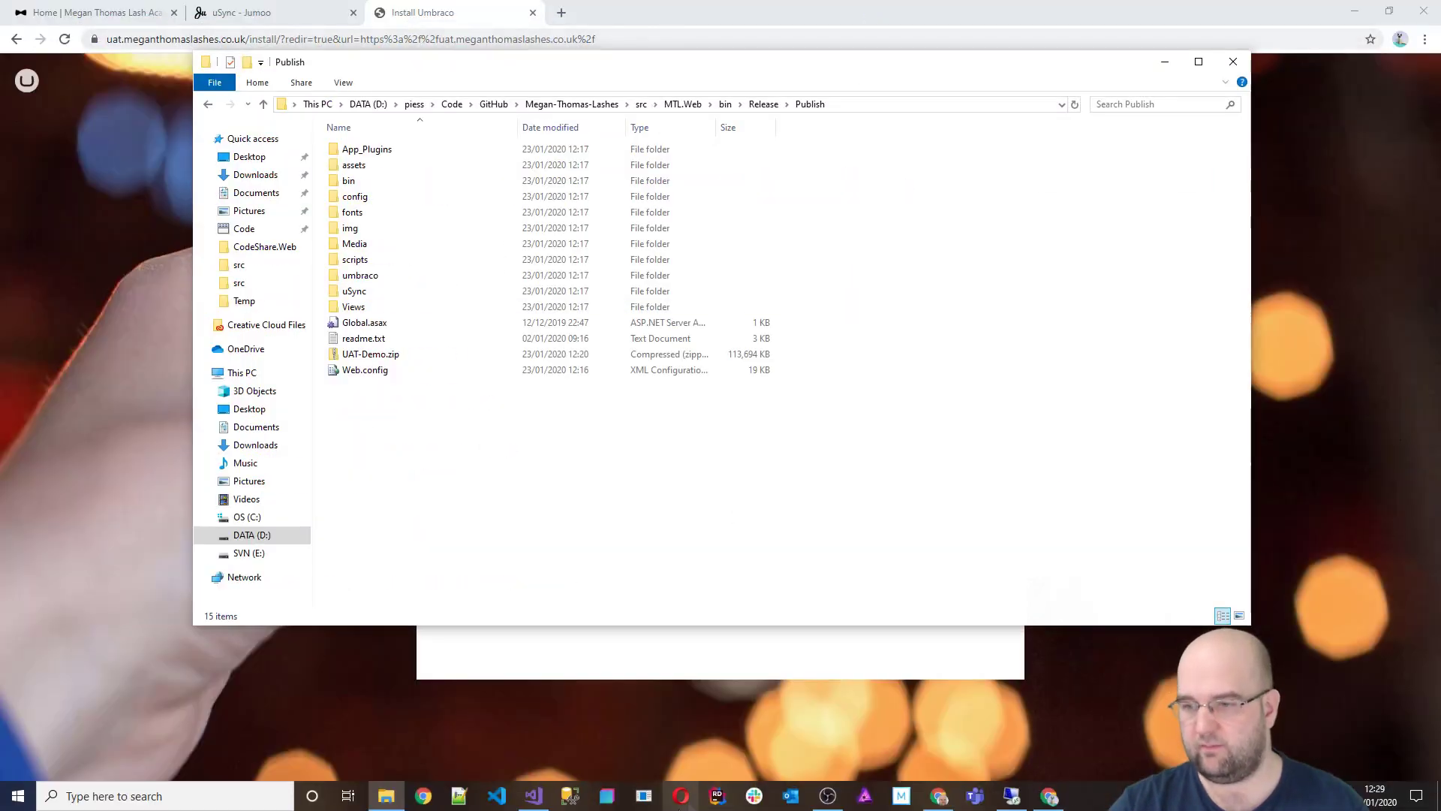
# Step: Open MTL.Web's Web.config in Visual Studio and scroll through it
pyautogui.click(532, 795)
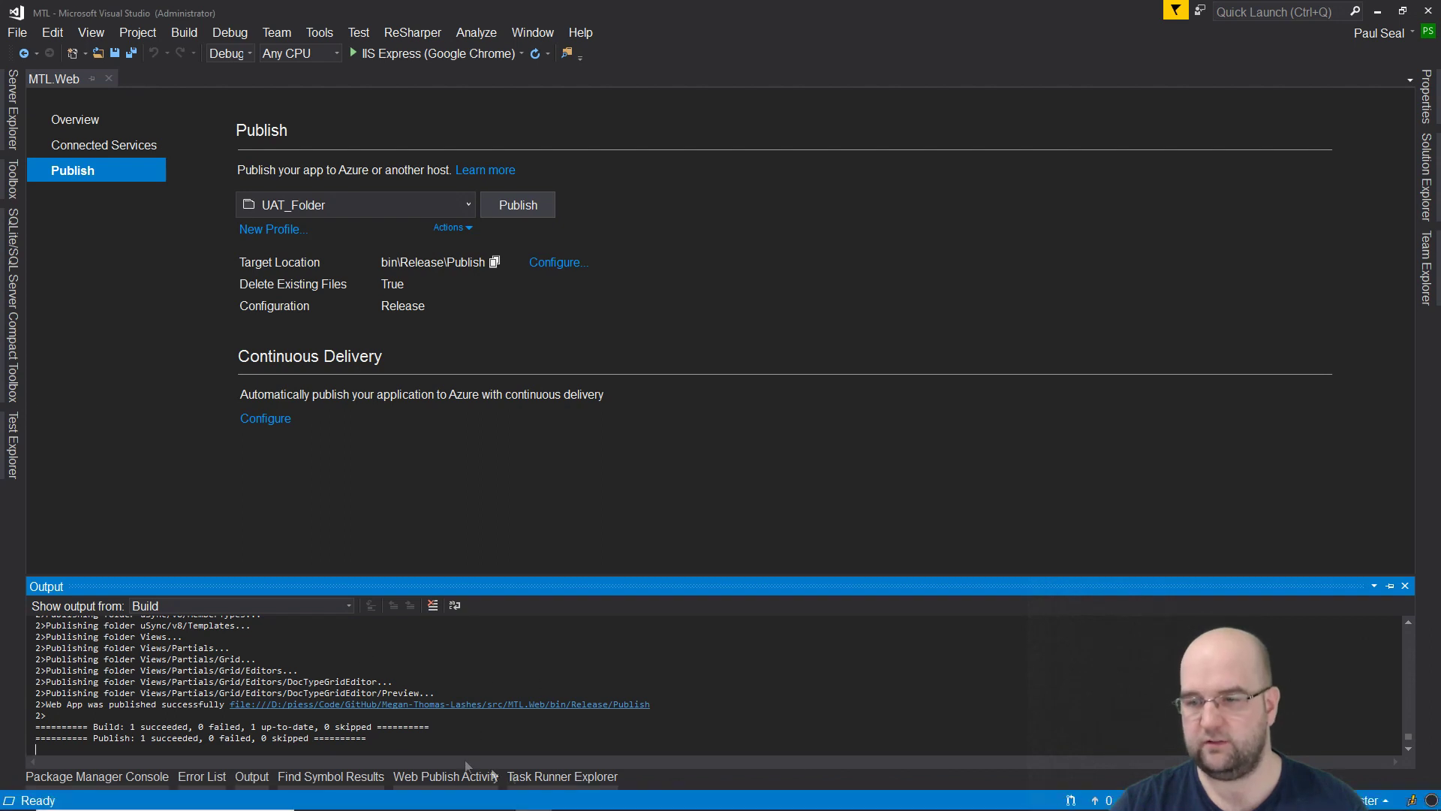
pyautogui.click(1429, 180)
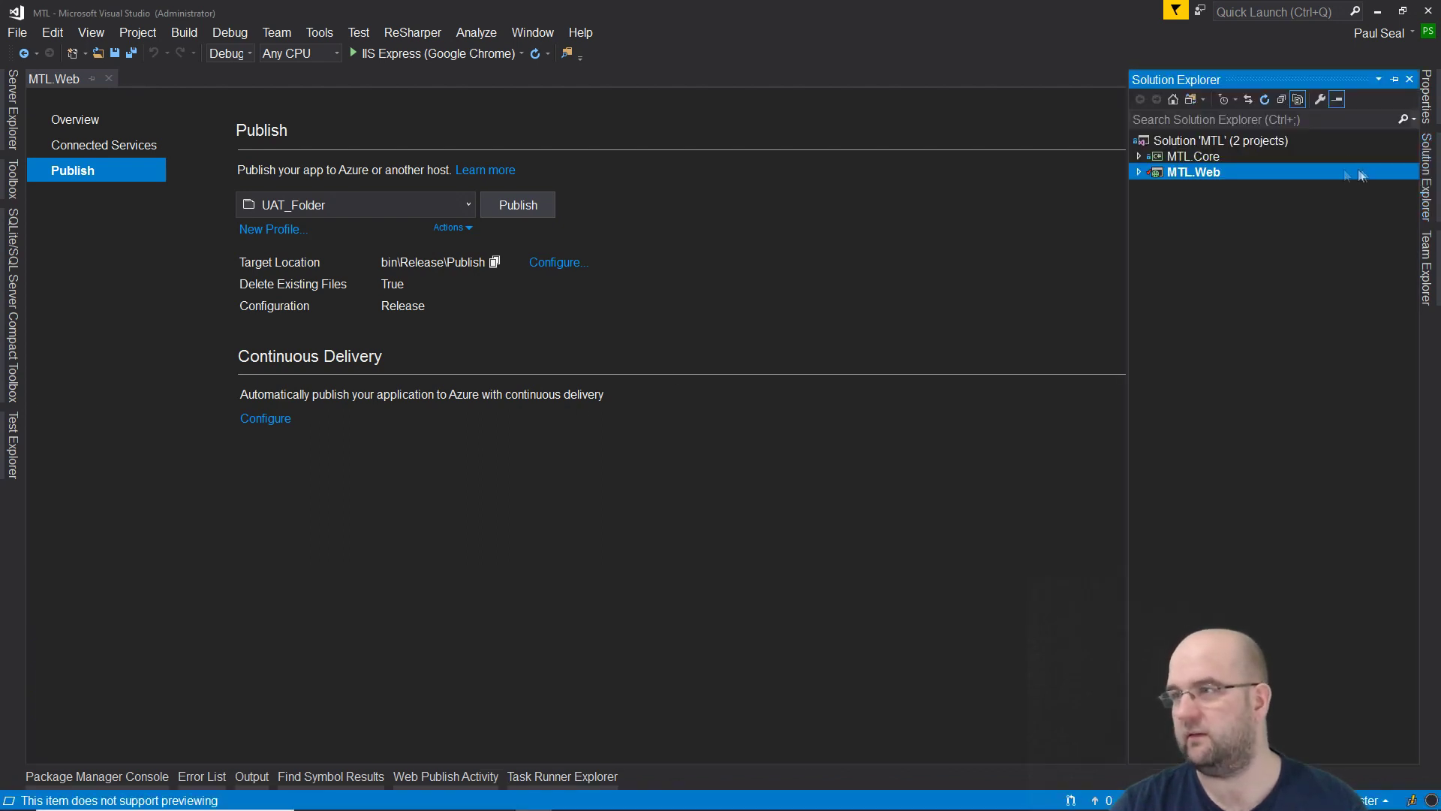
pyautogui.click(1139, 174)
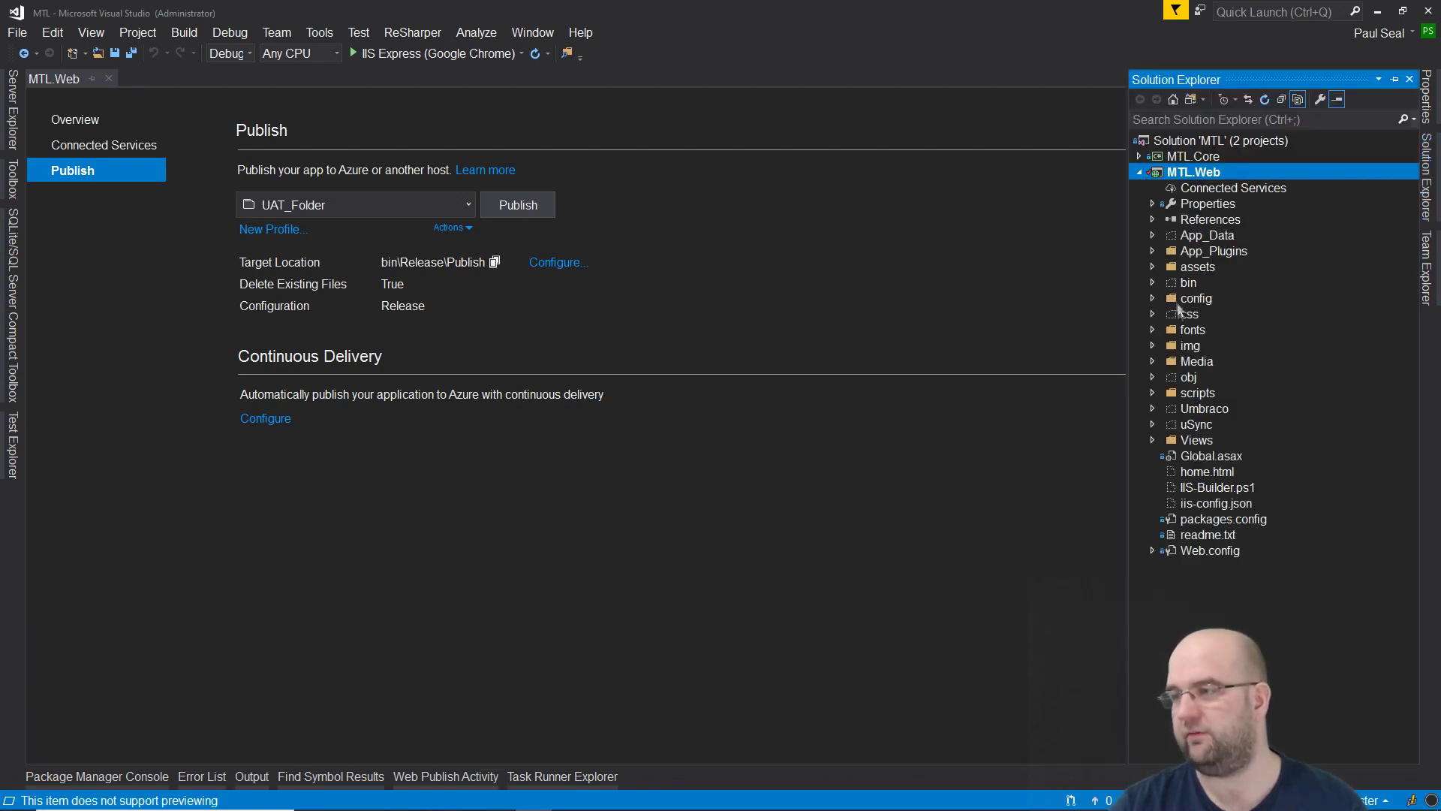
pyautogui.click(1195, 553)
pyautogui.doubleClick(1195, 556)
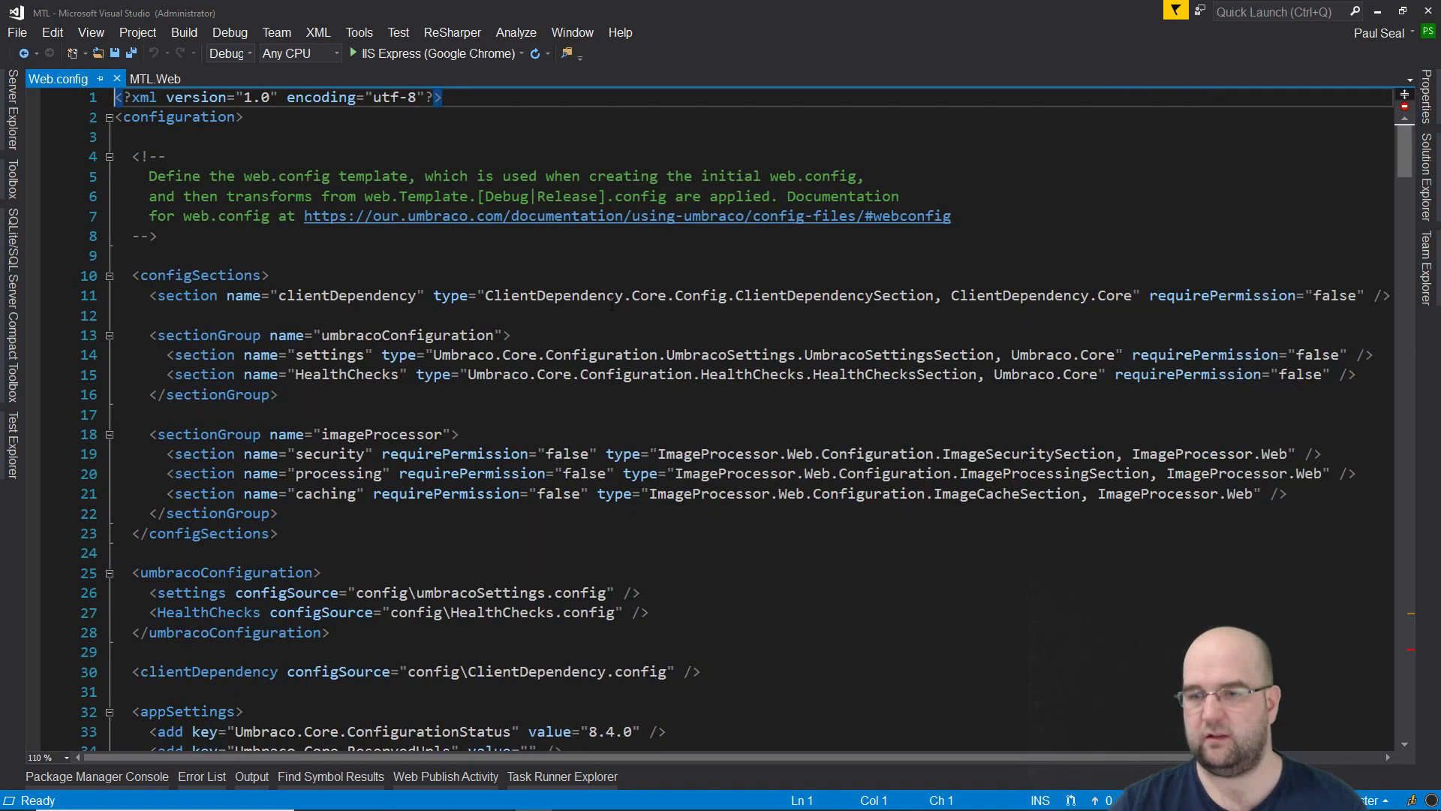
pyautogui.scroll(-3, 707, 326)
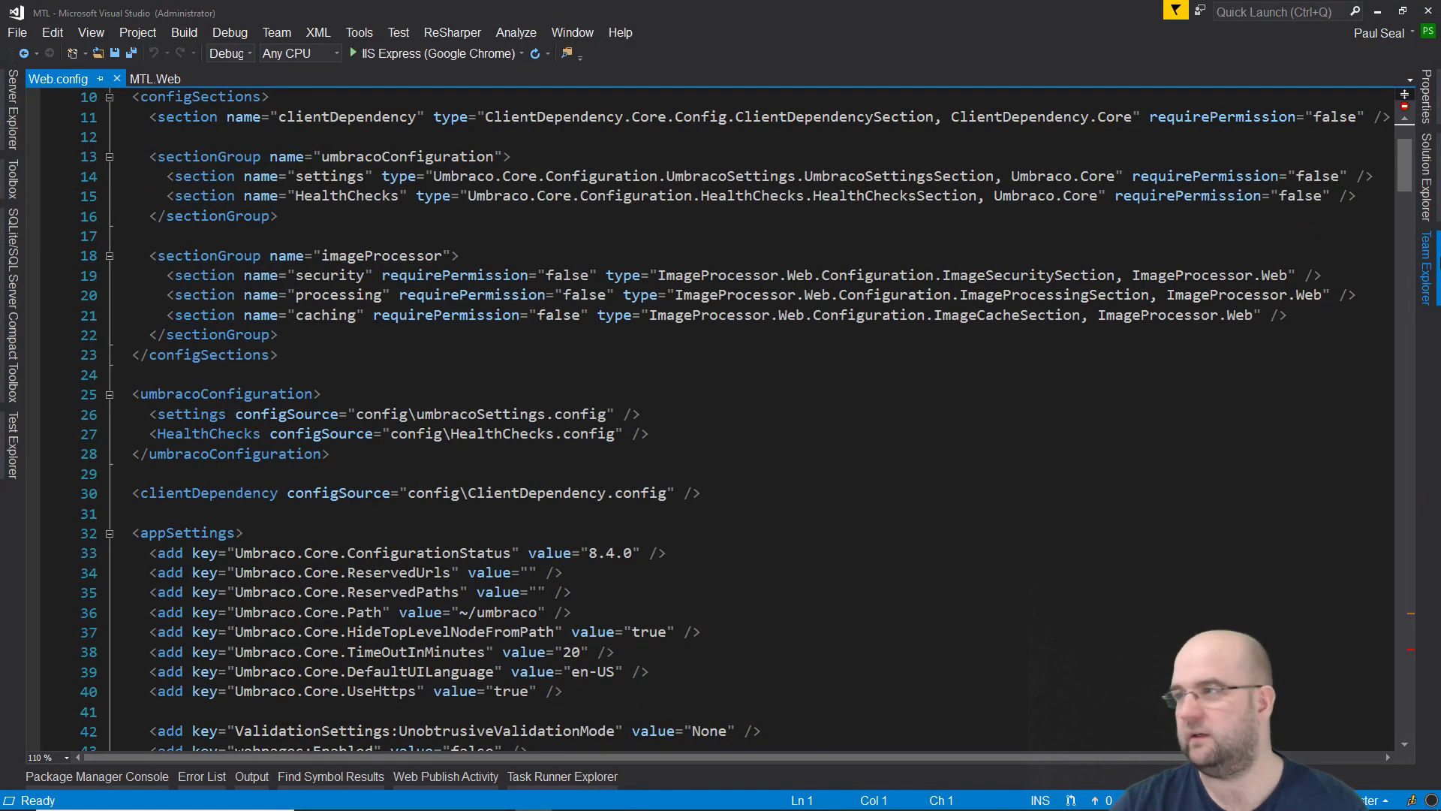
# Step: In Web.Release.config, blank the ConfigurationStatus value and umbracoDbDSN connectionString via xdt transforms
pyautogui.click(1425, 178)
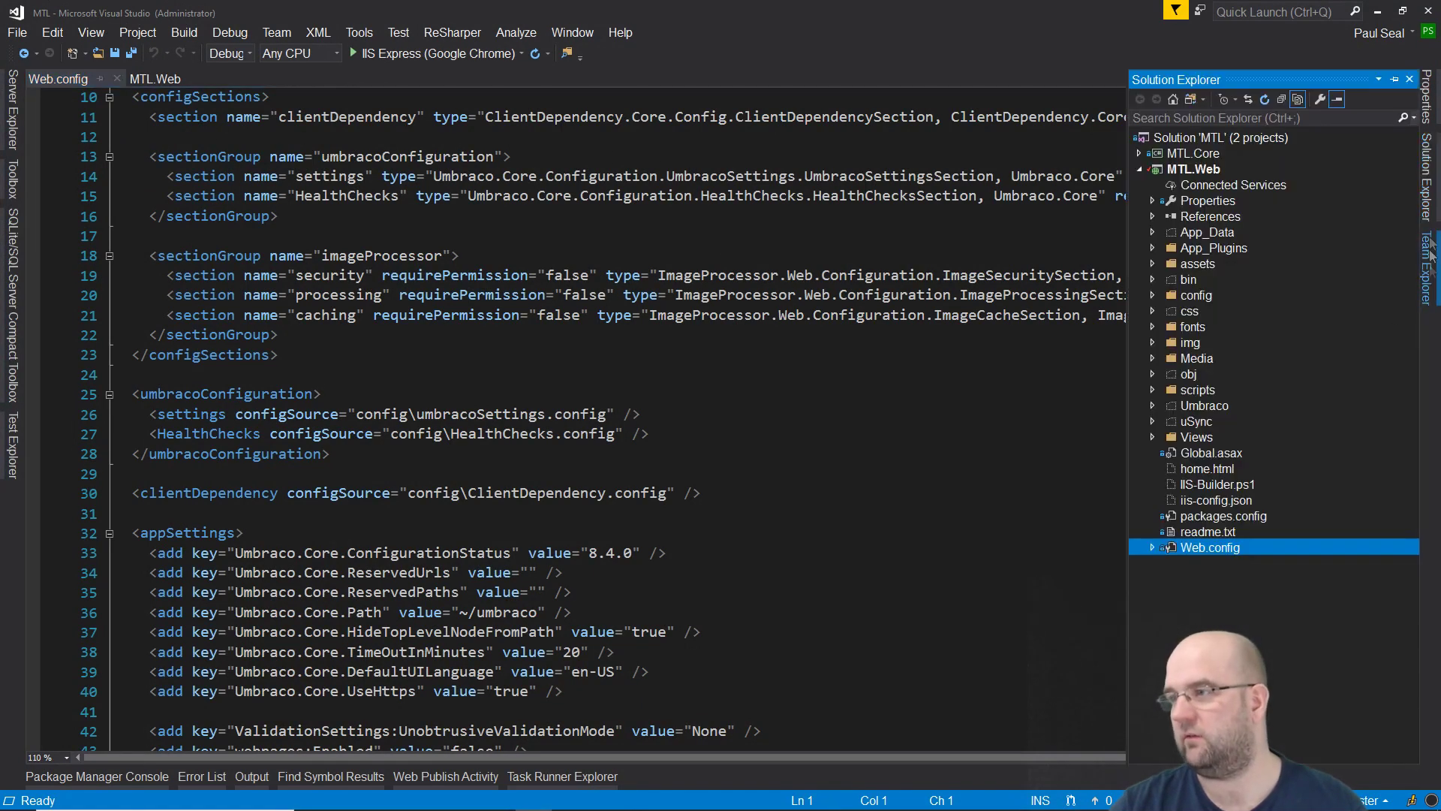
pyautogui.click(1154, 548)
pyautogui.doubleClick(1213, 579)
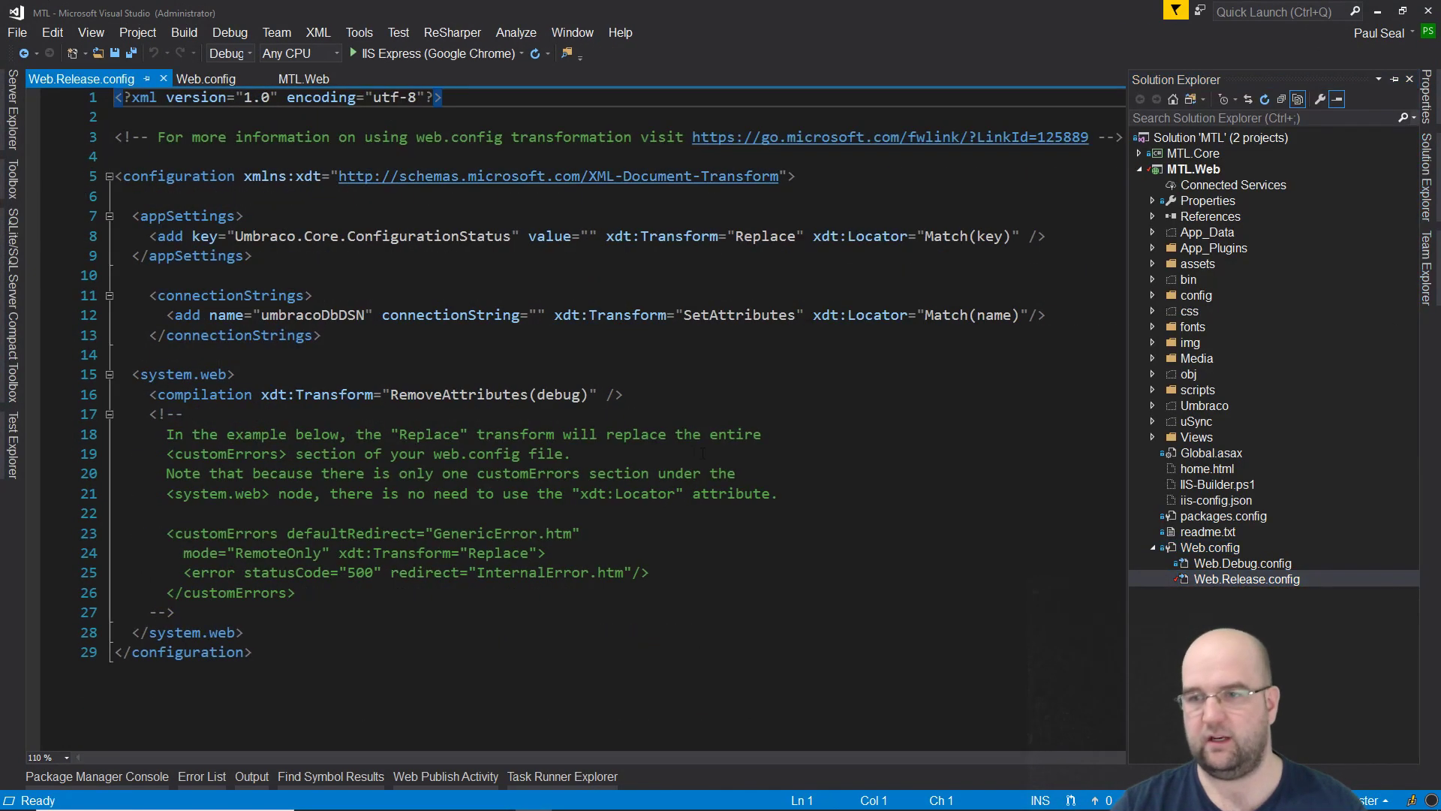
pyautogui.click(598, 239)
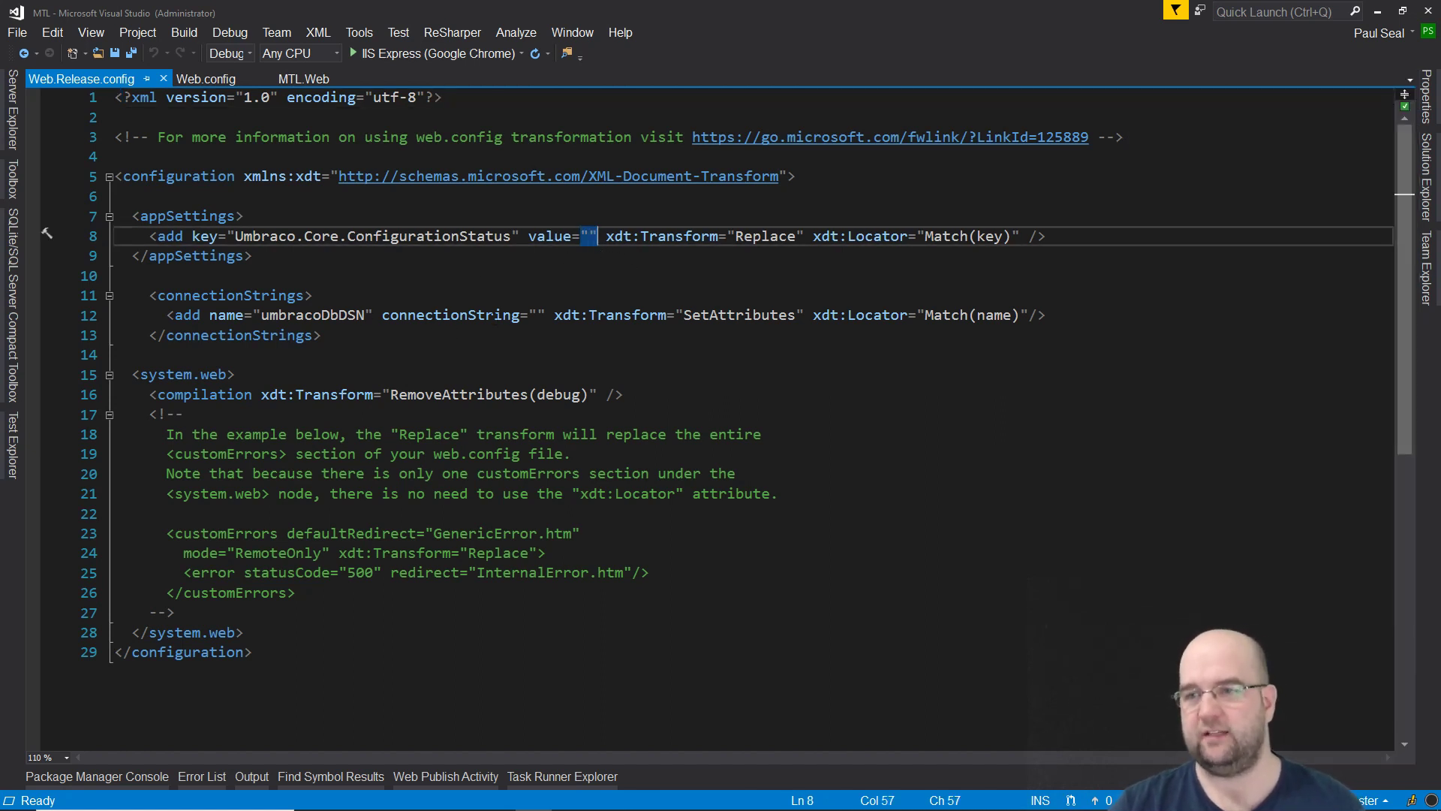
pyautogui.click(538, 316)
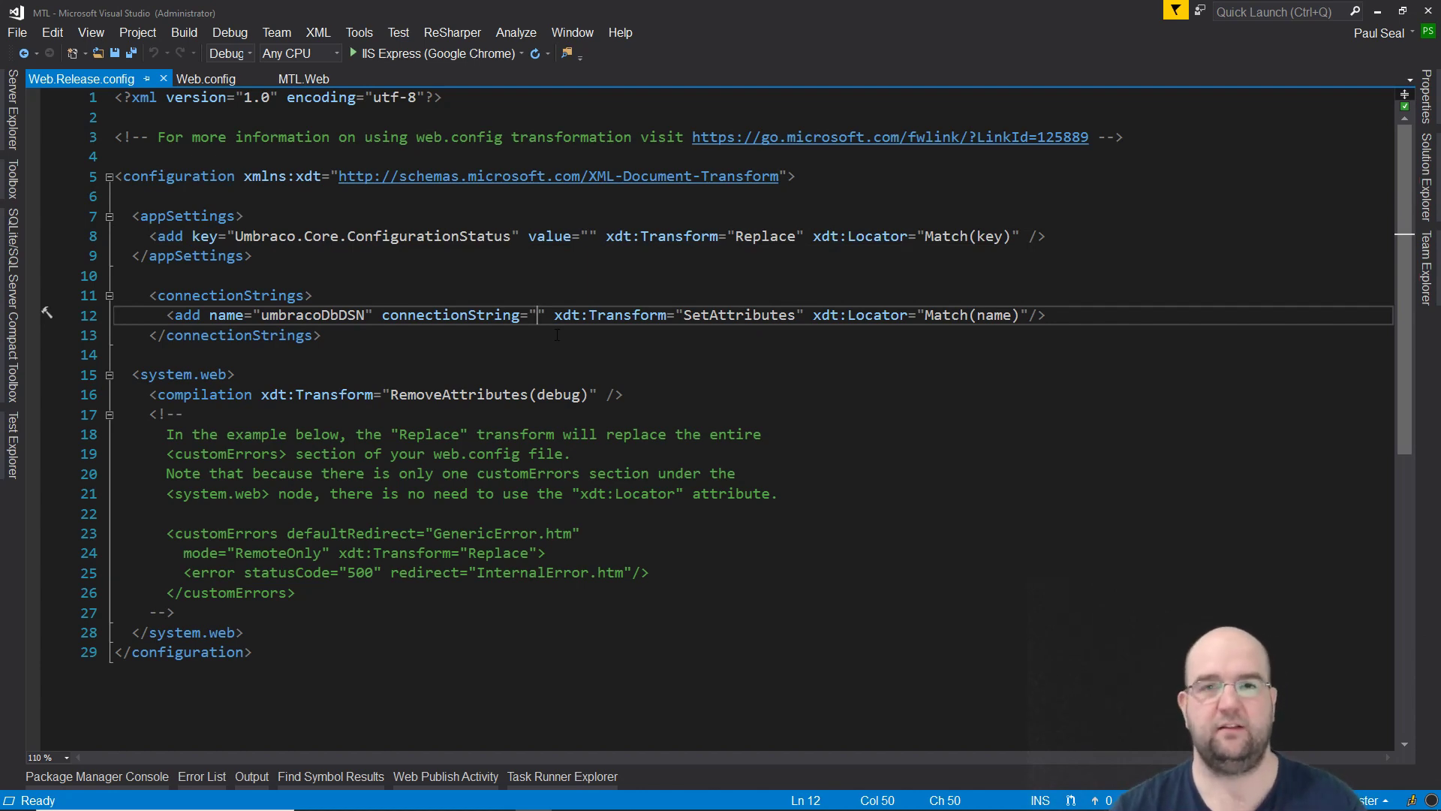
# Step: Switch back to the Chrome window showing the Umbraco installer
pyautogui.hotkey('alt', 'Tab')
pyautogui.hotkey('alt', 'Tab')
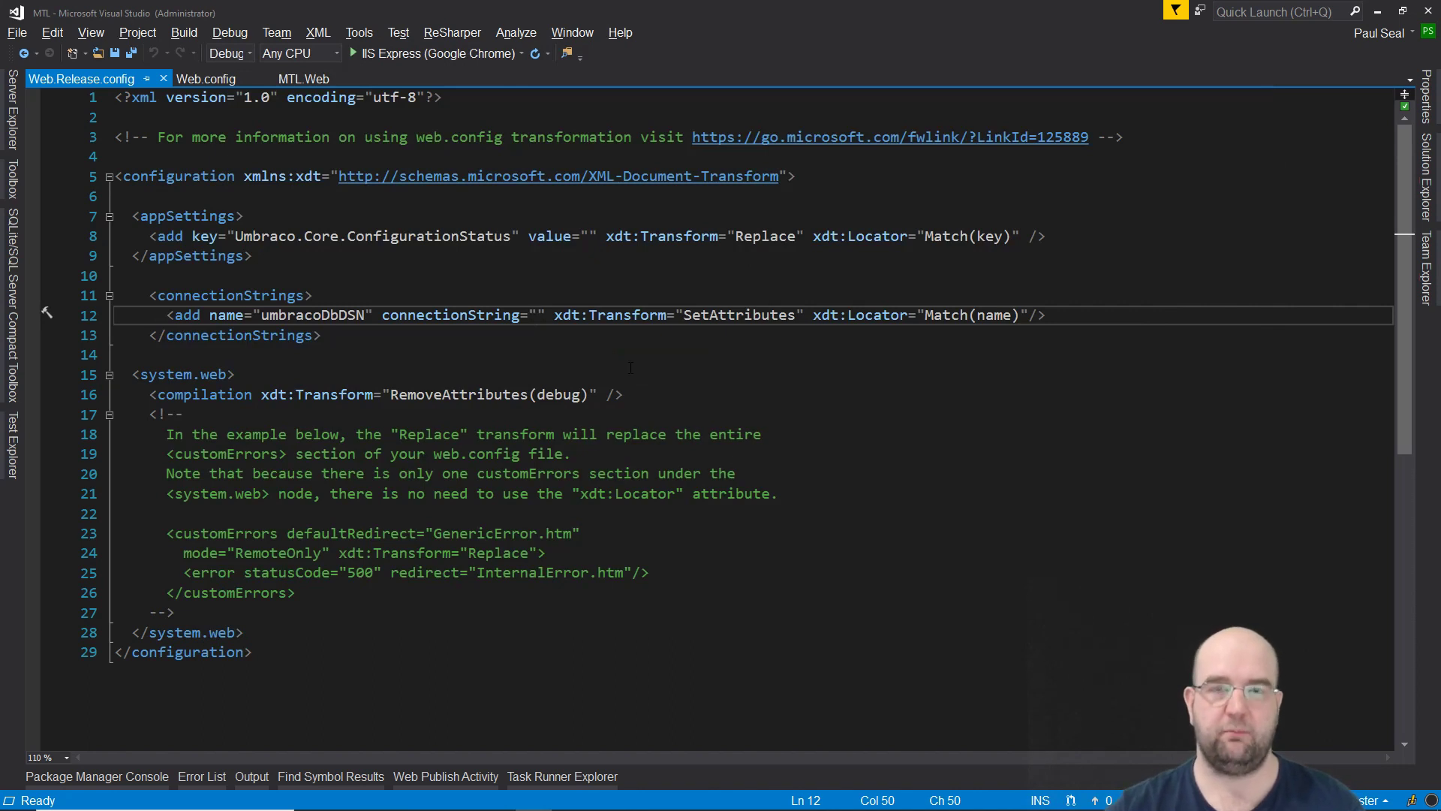
pyautogui.moveTo(645, 803)
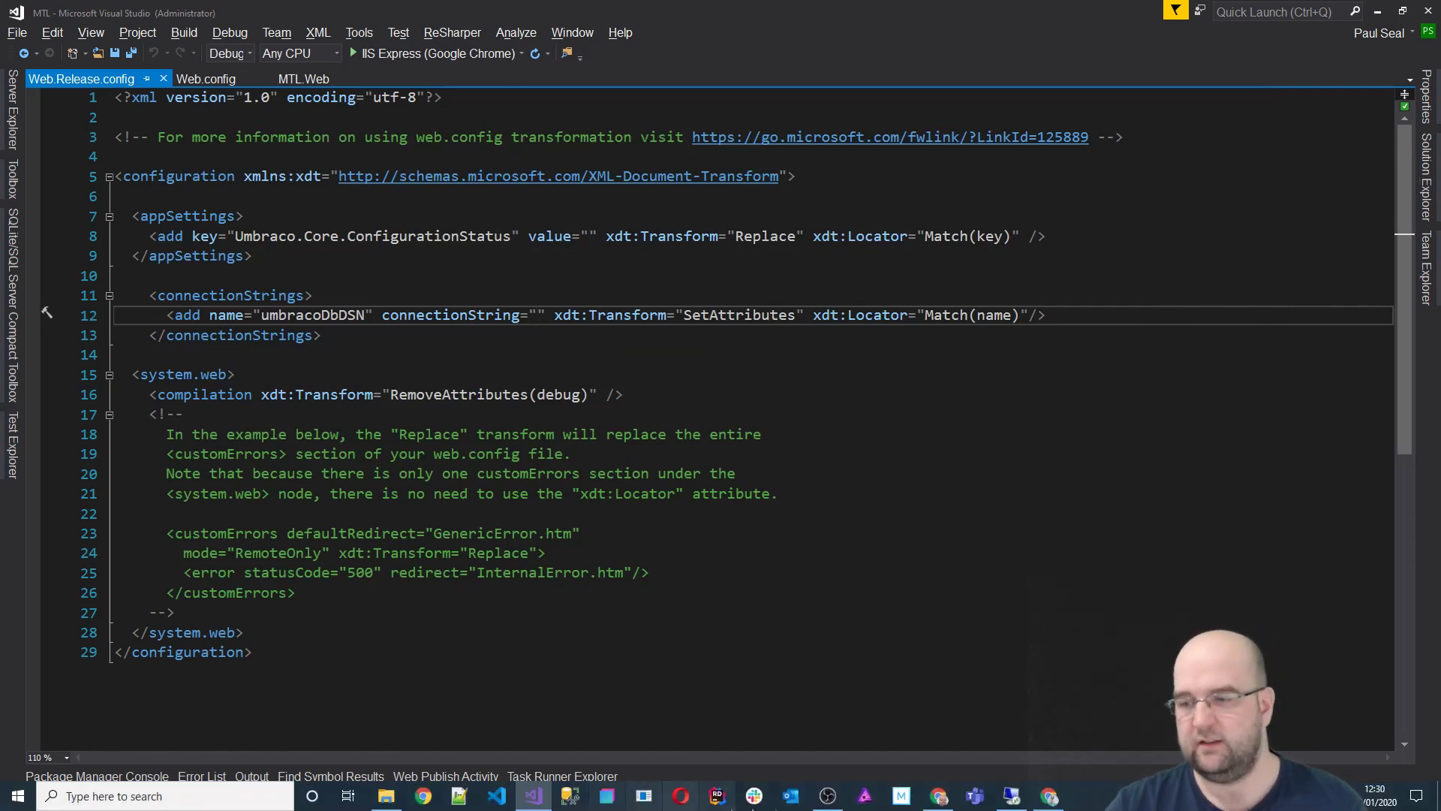
pyautogui.moveTo(1008, 803)
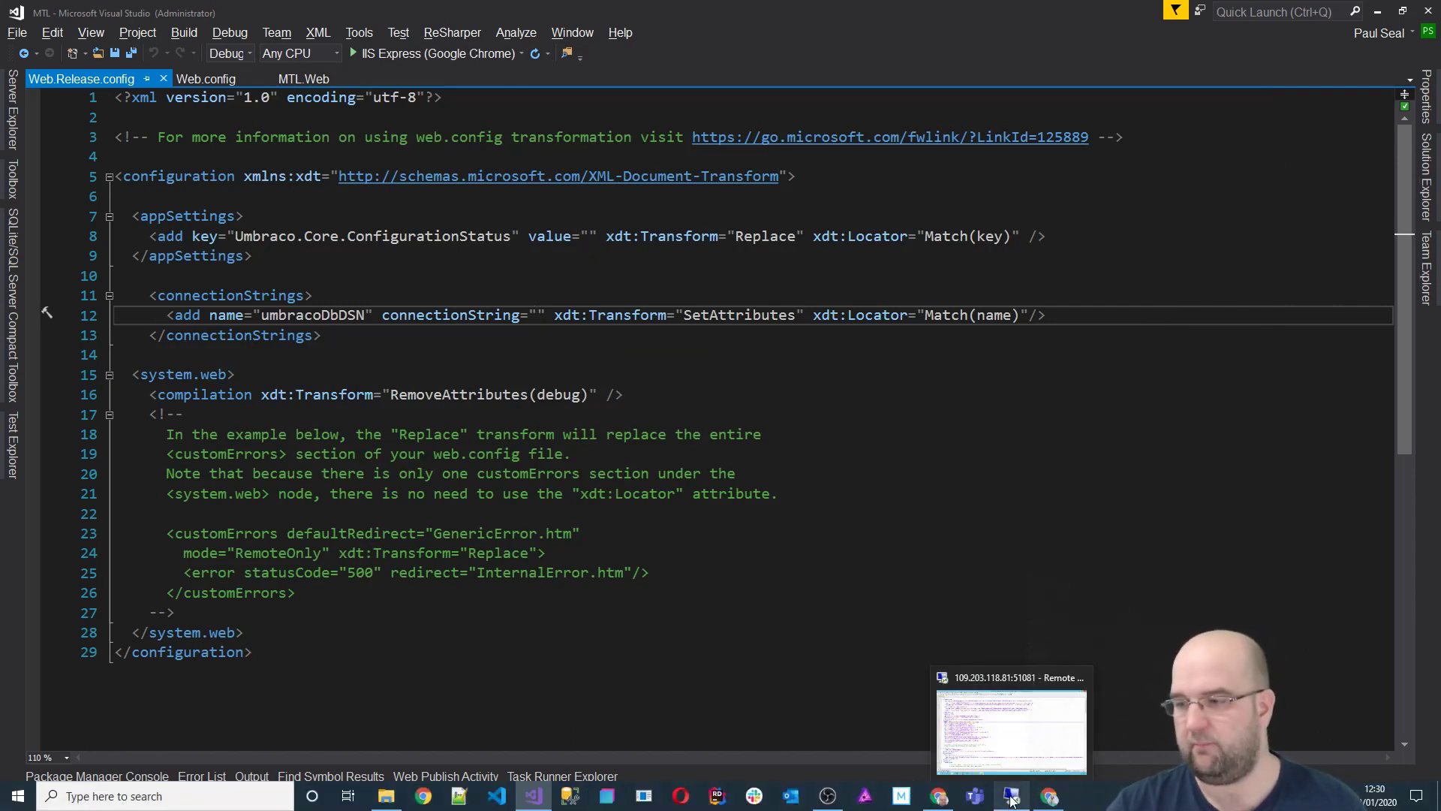
pyautogui.click(1049, 795)
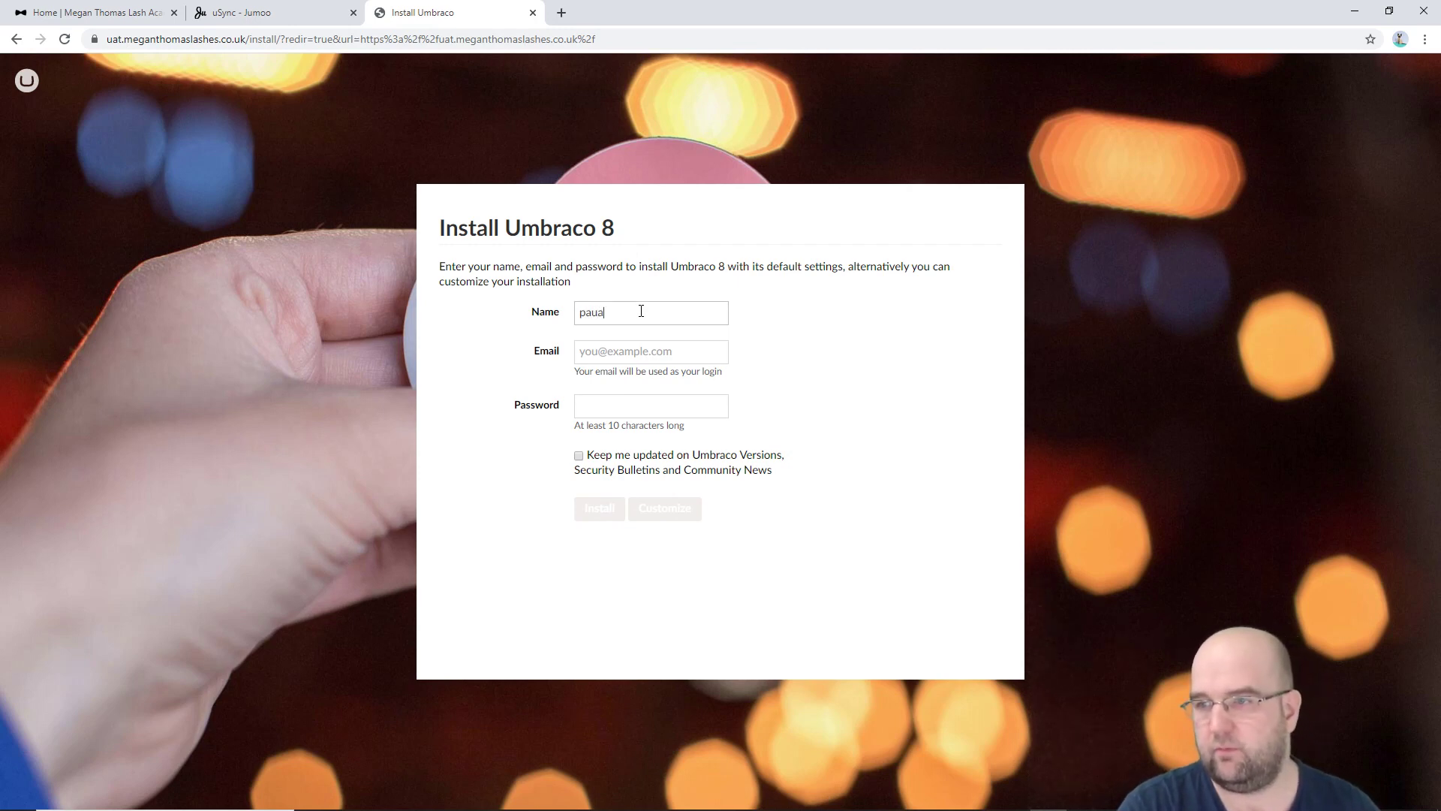
# Step: Enter the admin account's email, customise the install, keep SQL CE, and decline the starter website
pyautogui.write('admin')
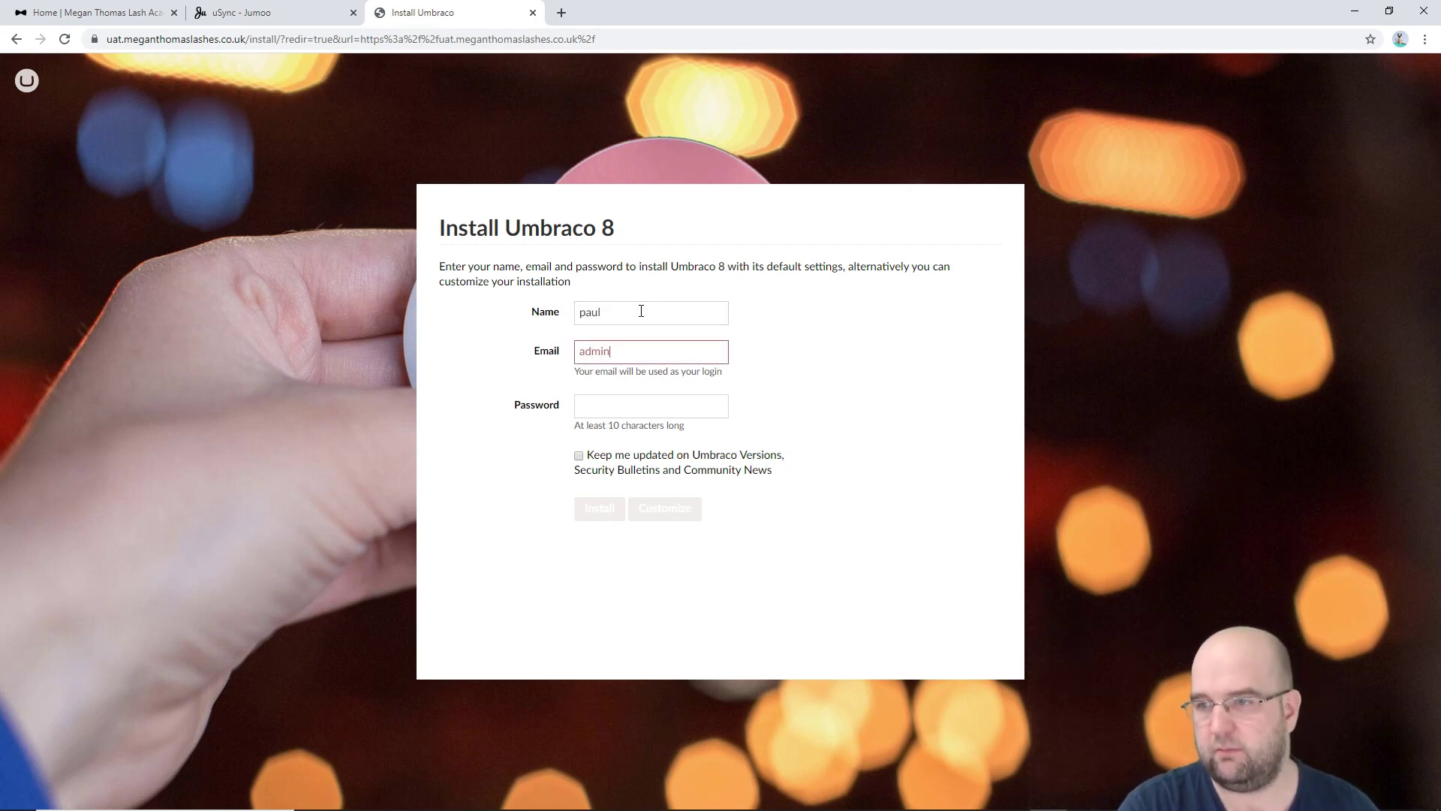
pyautogui.write('@admin.co')
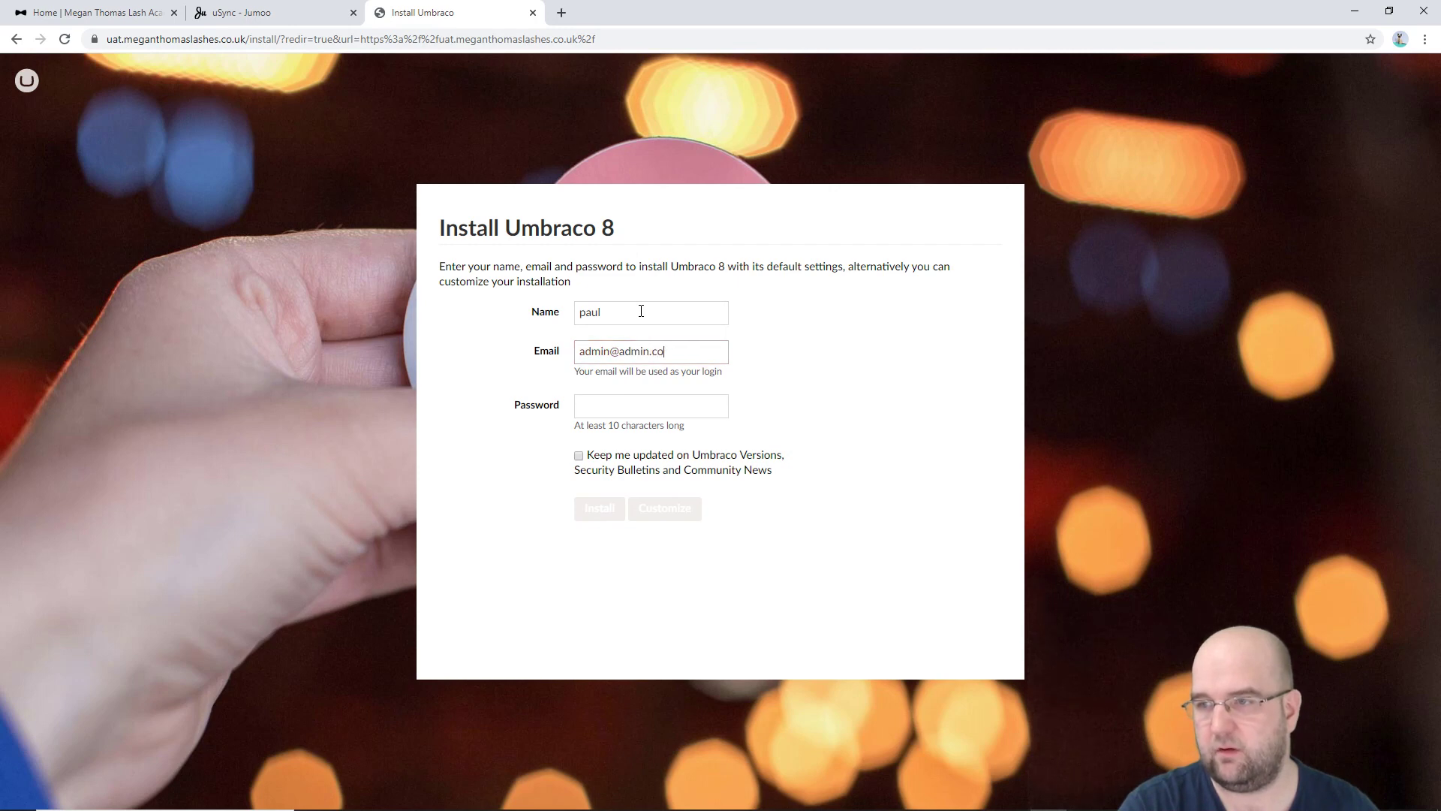
pyautogui.write('12345')
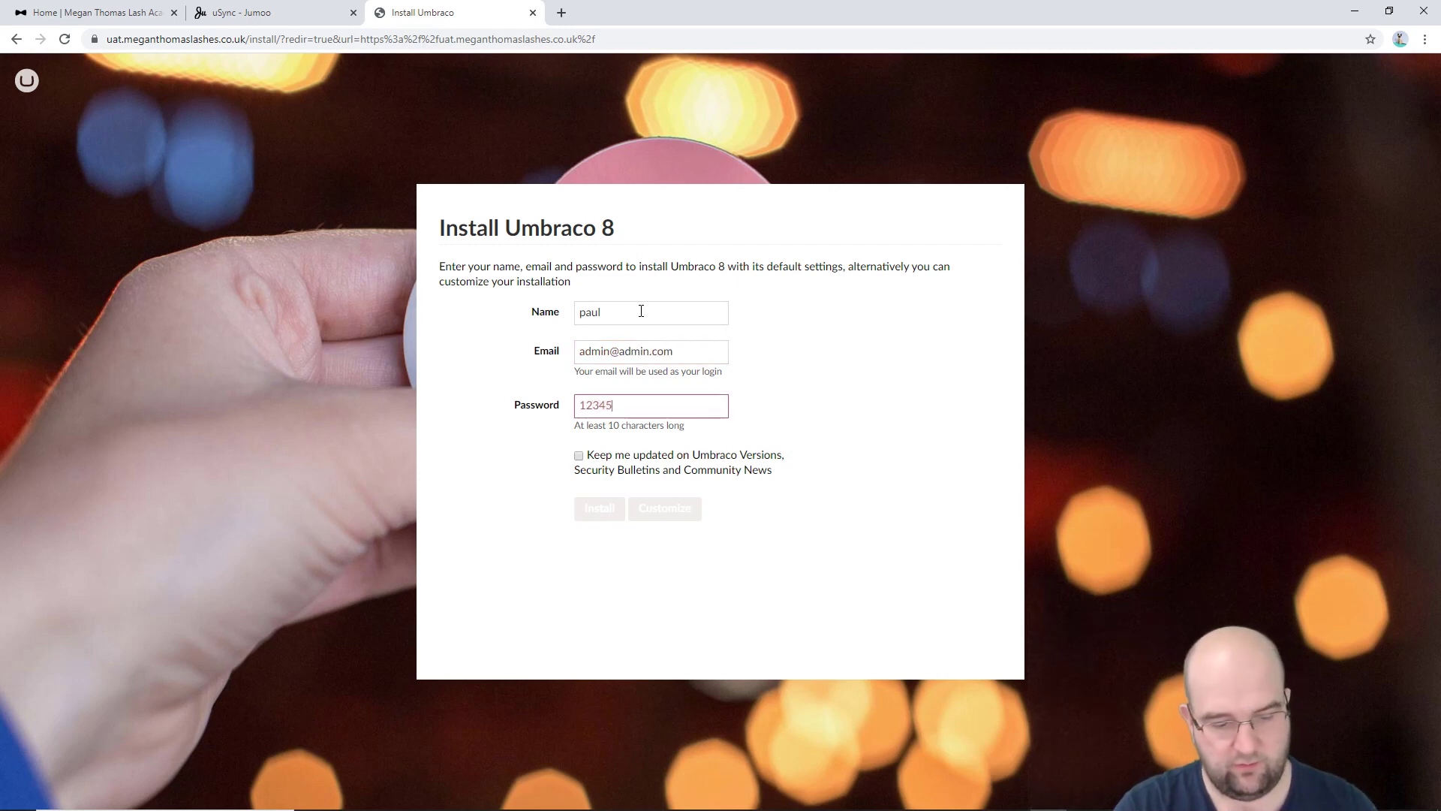
pyautogui.write('67890')
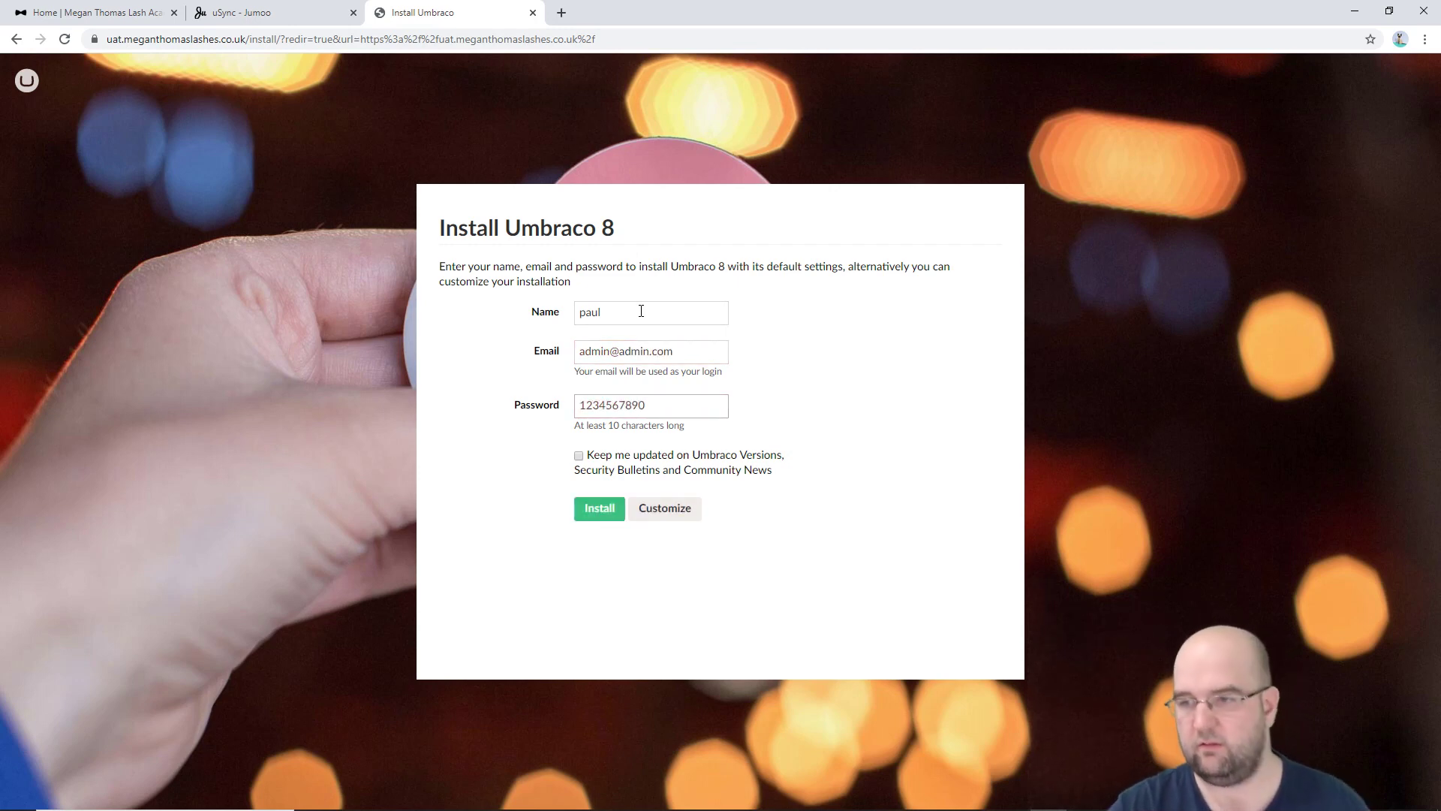
pyautogui.click(664, 509)
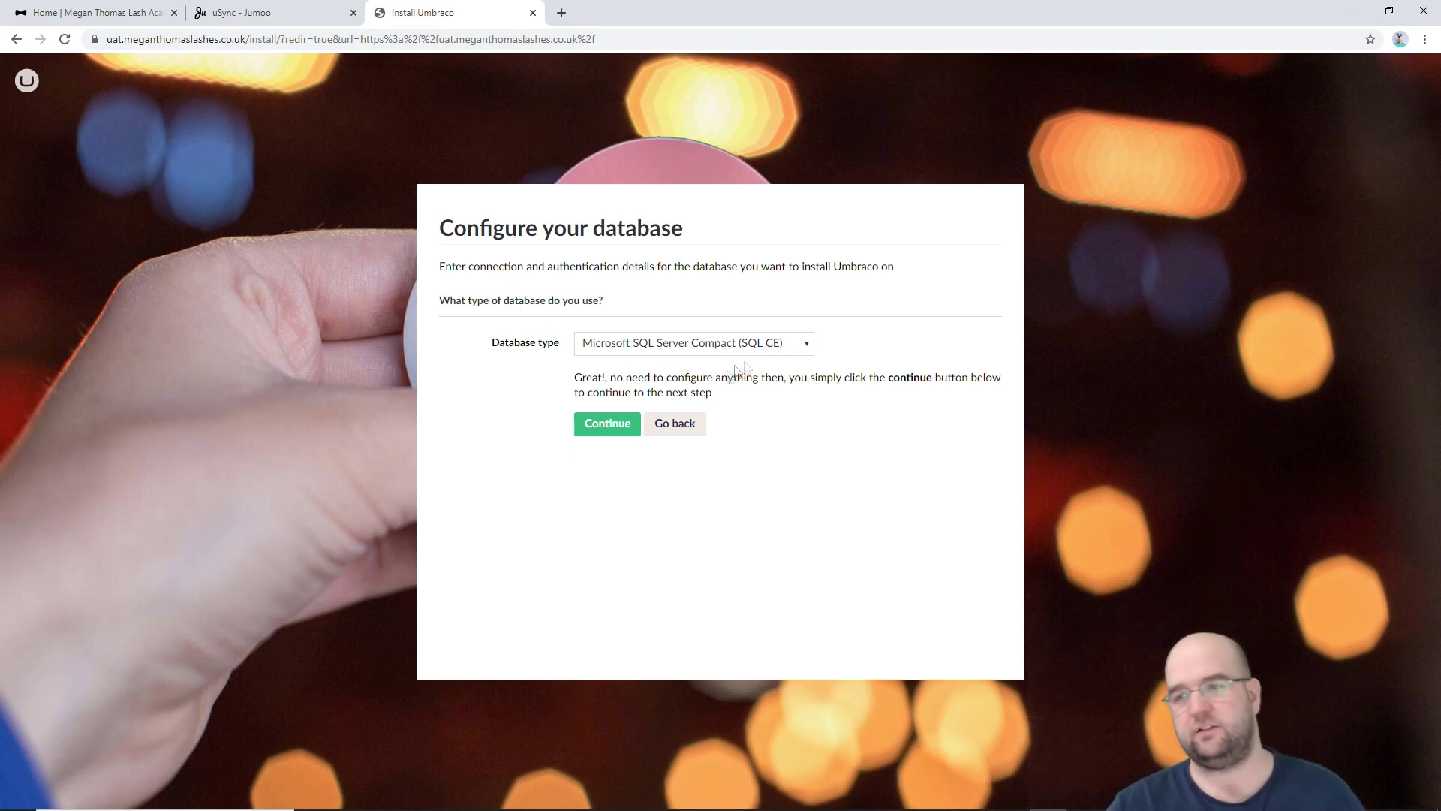
pyautogui.click(618, 431)
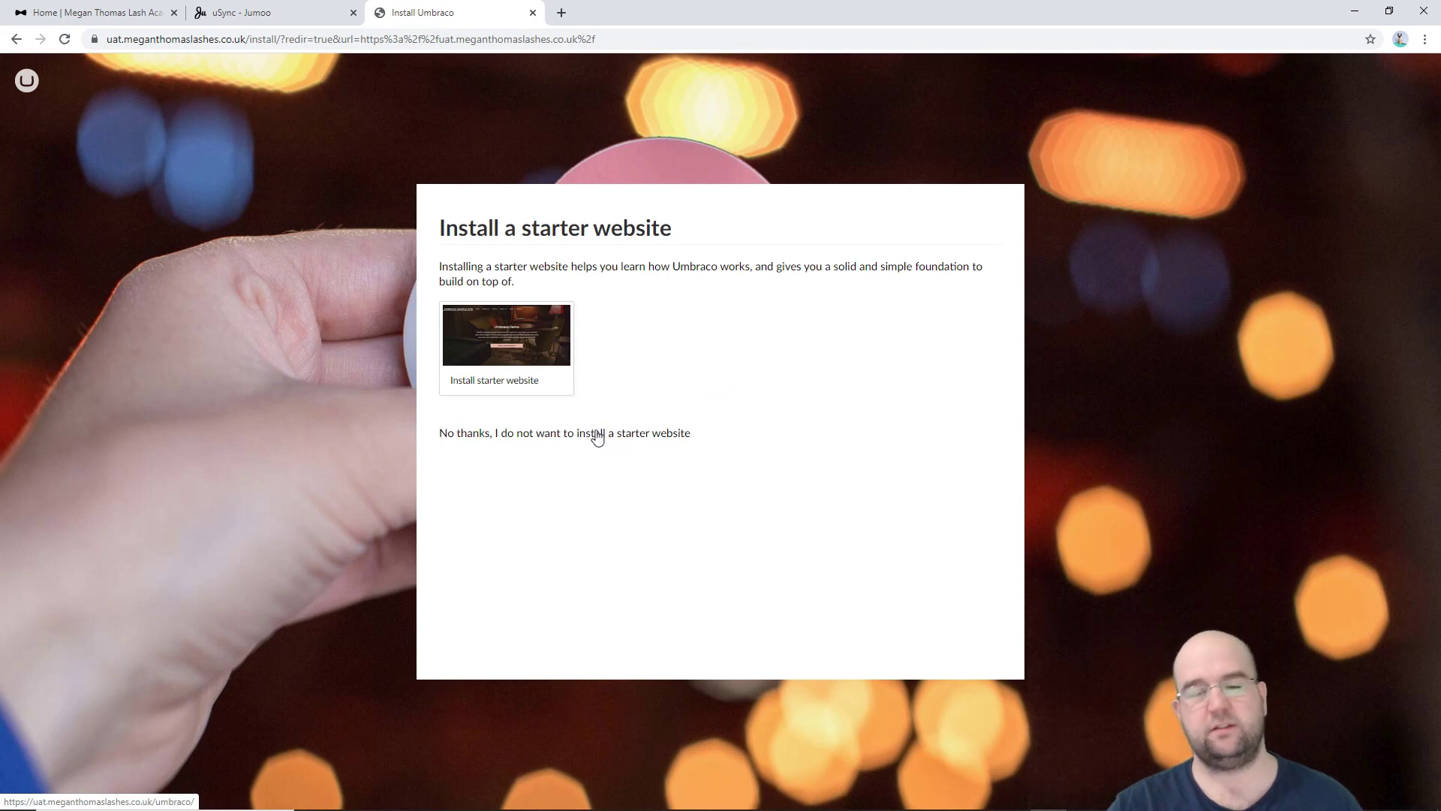
pyautogui.click(620, 435)
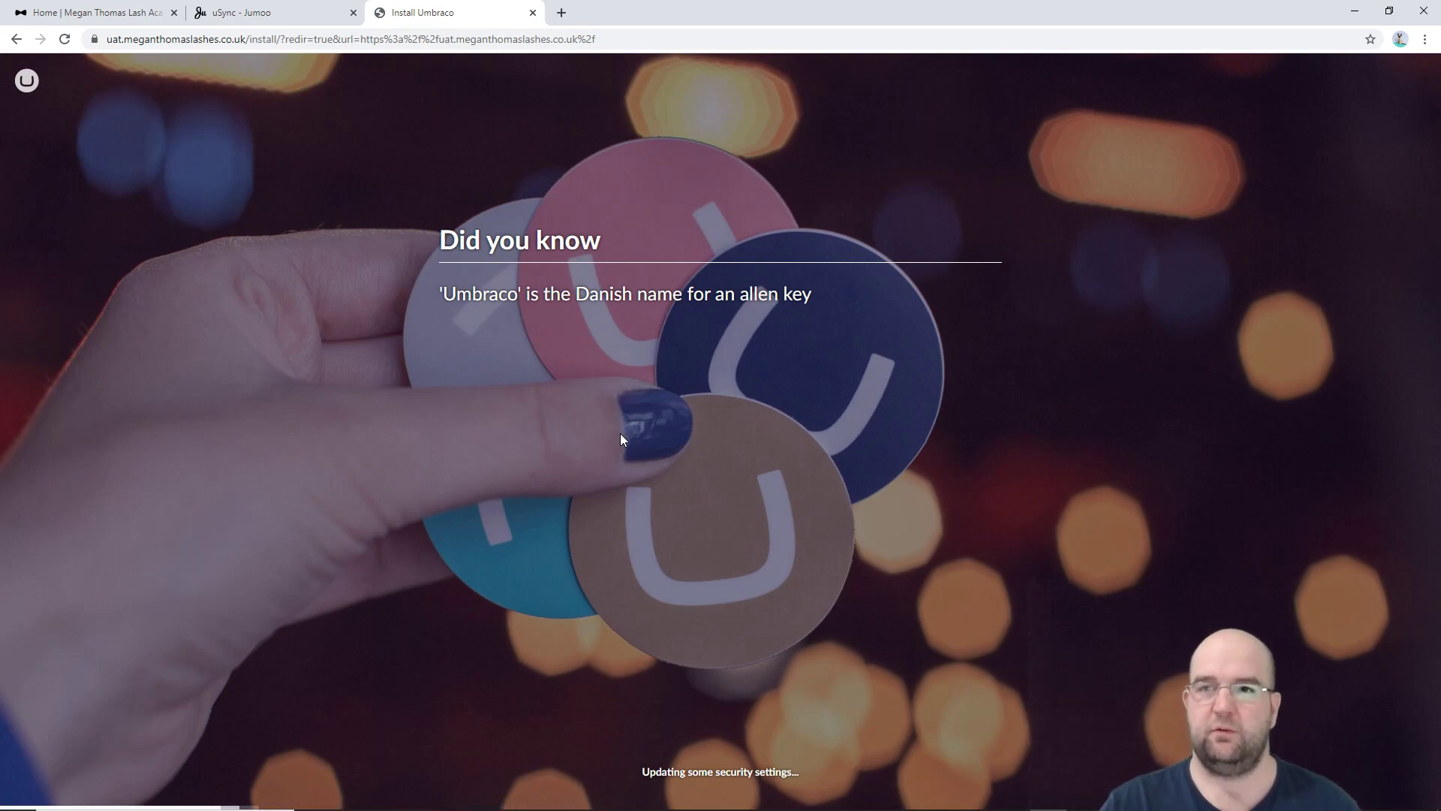
# Step: Scroll through the Buy uSync.Complete section on Jumoo, then return to the Install Umbraco tab
pyautogui.click(233, 16)
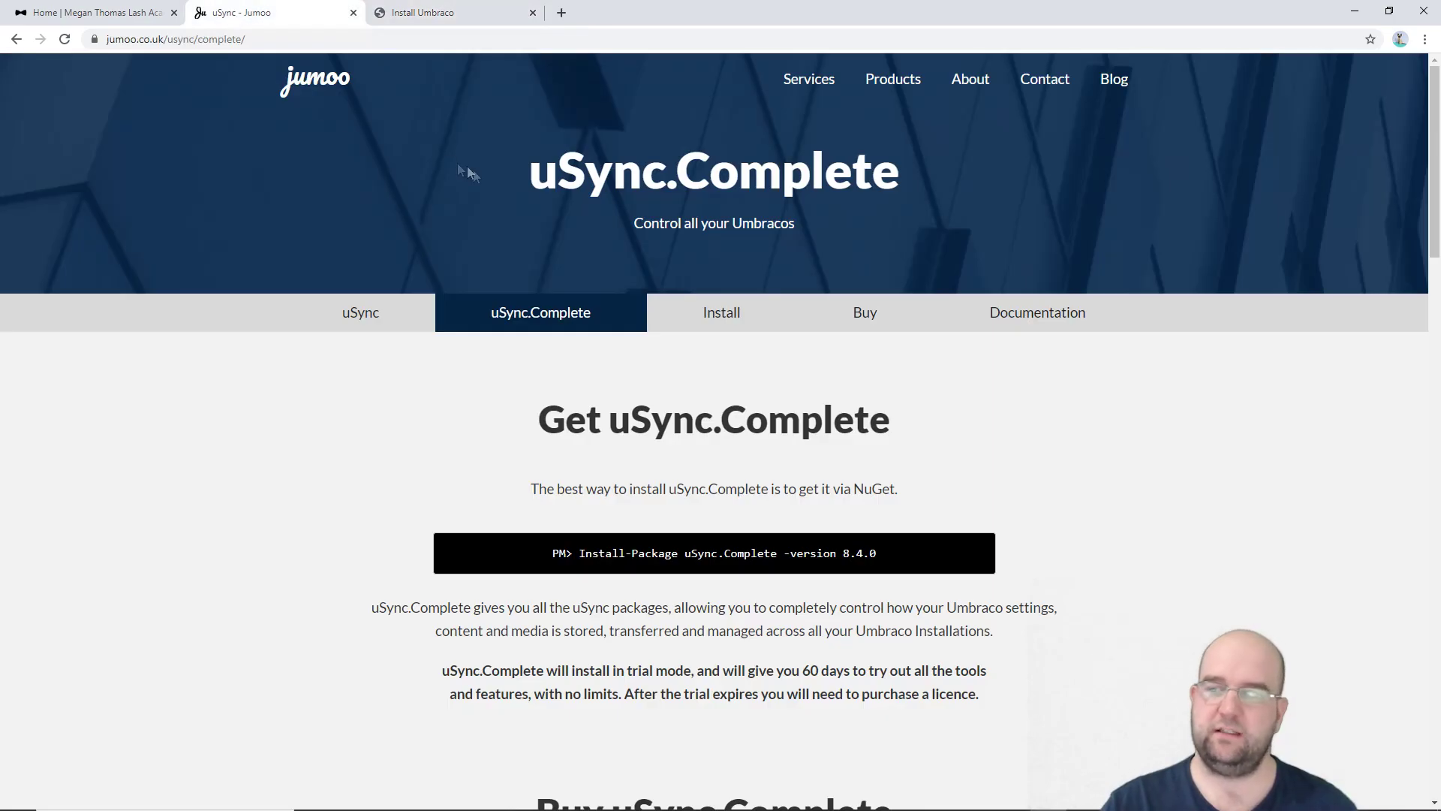
pyautogui.scroll(-7, 468, 173)
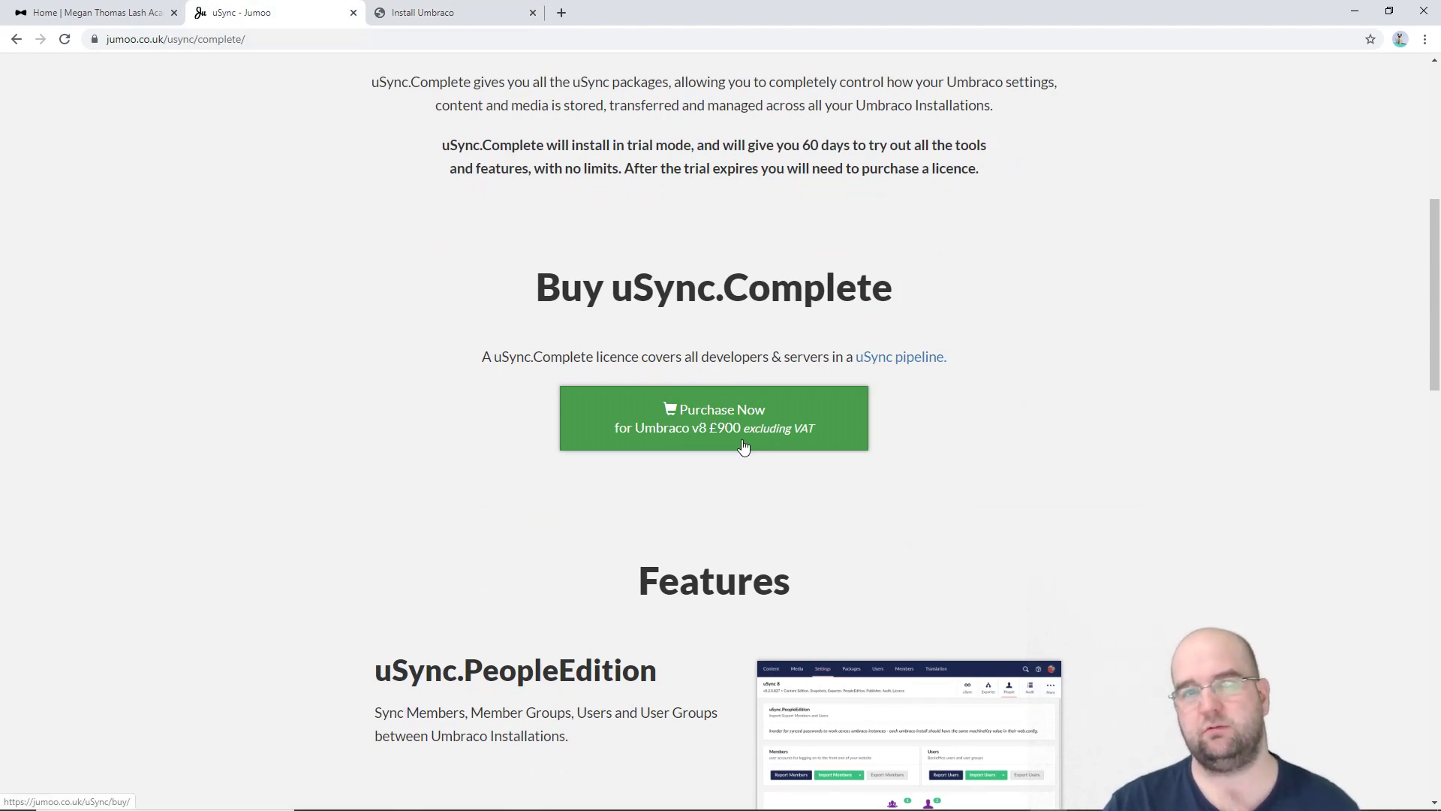
pyautogui.scroll(-2, 830, 396)
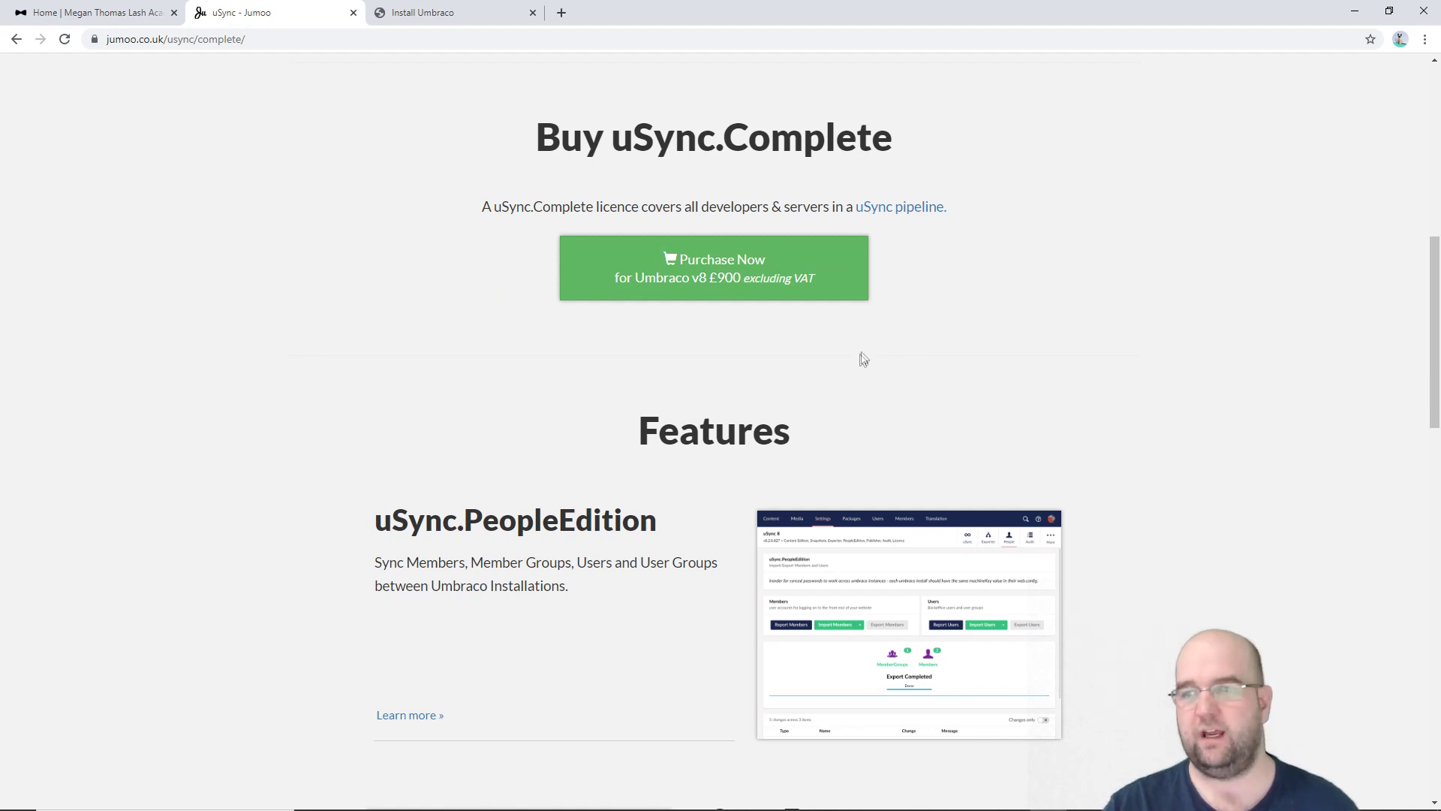
pyautogui.scroll(3, 990, 331)
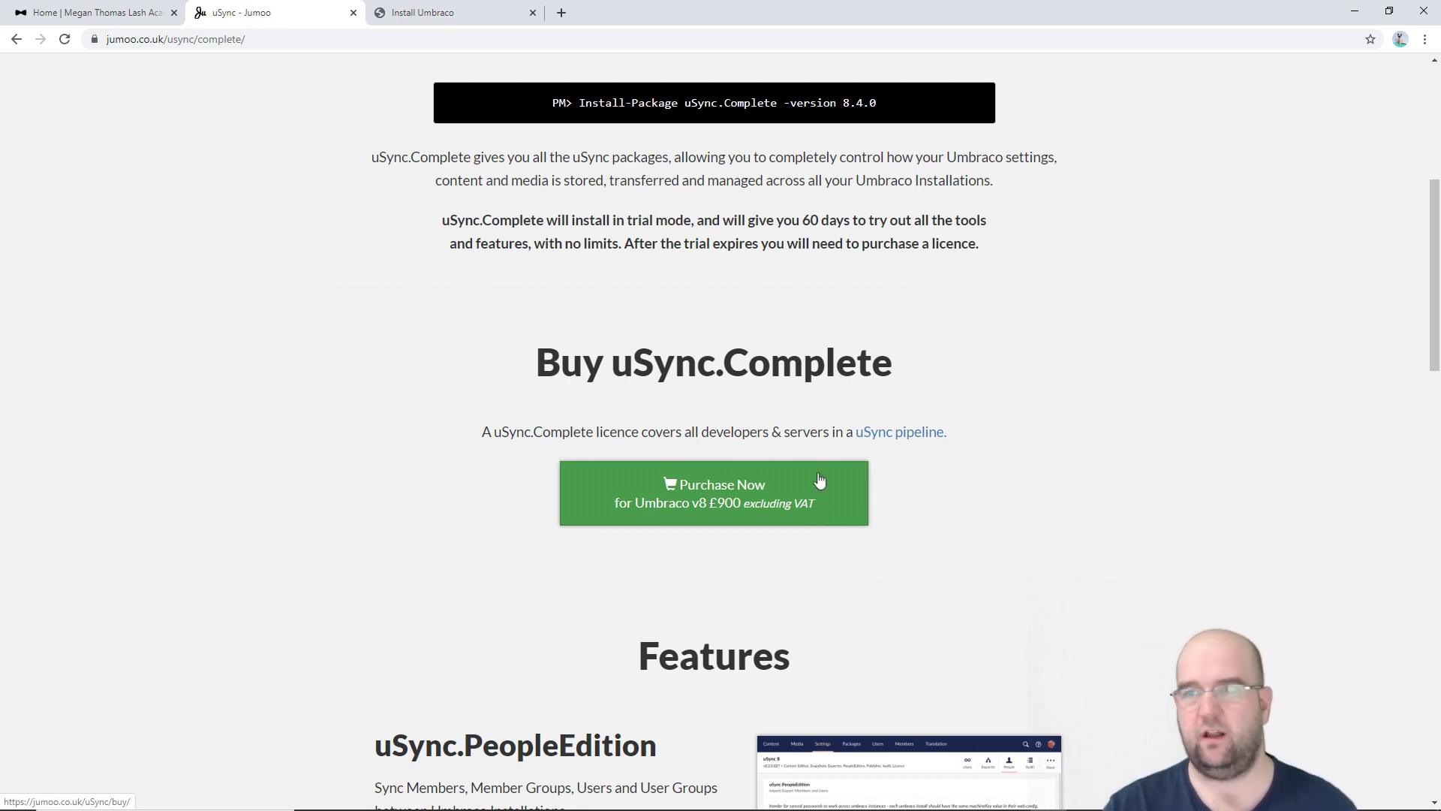
pyautogui.click(422, 12)
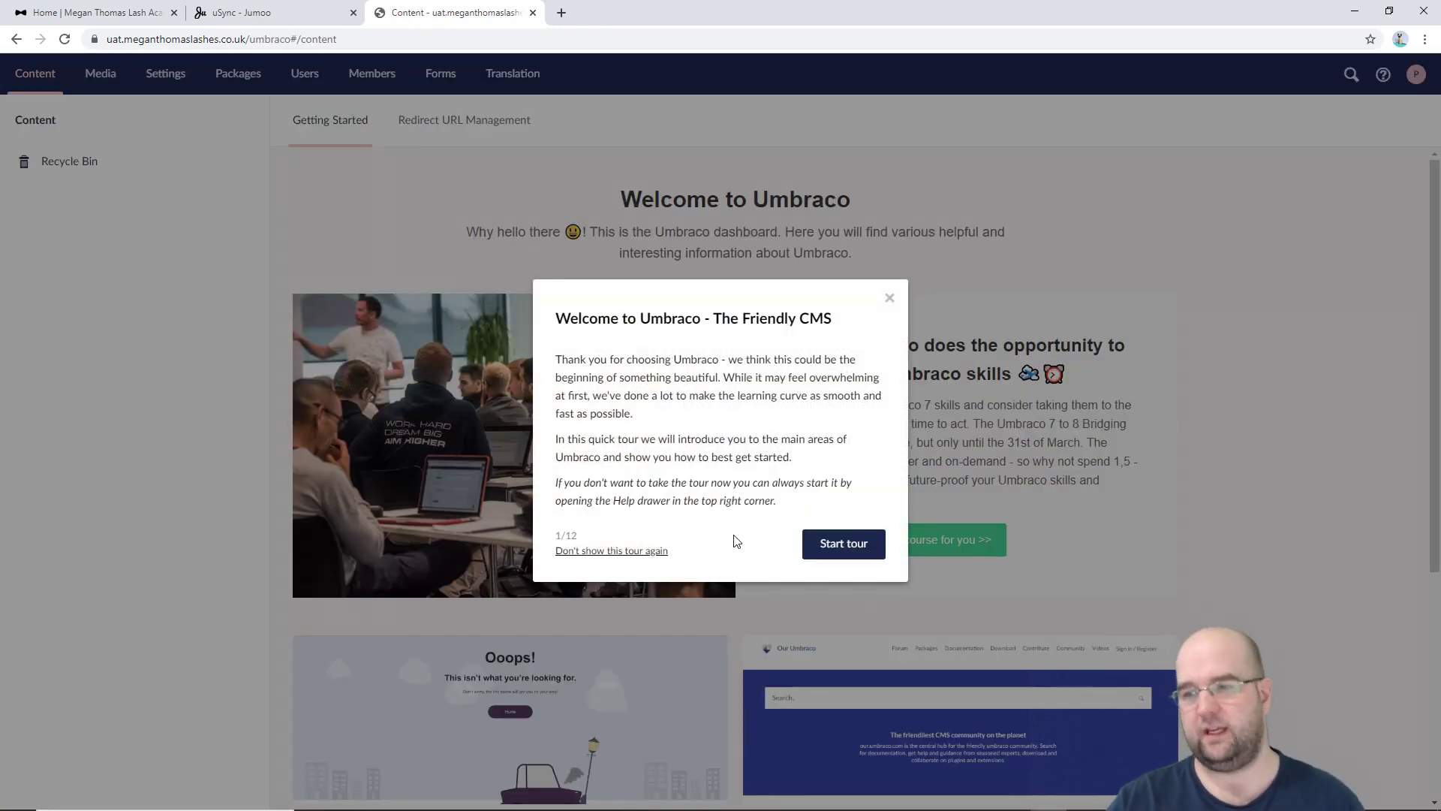
# Step: Turn off the UAT welcome tour for good and bring up the local uSync Publisher UAT server URL
pyautogui.click(655, 551)
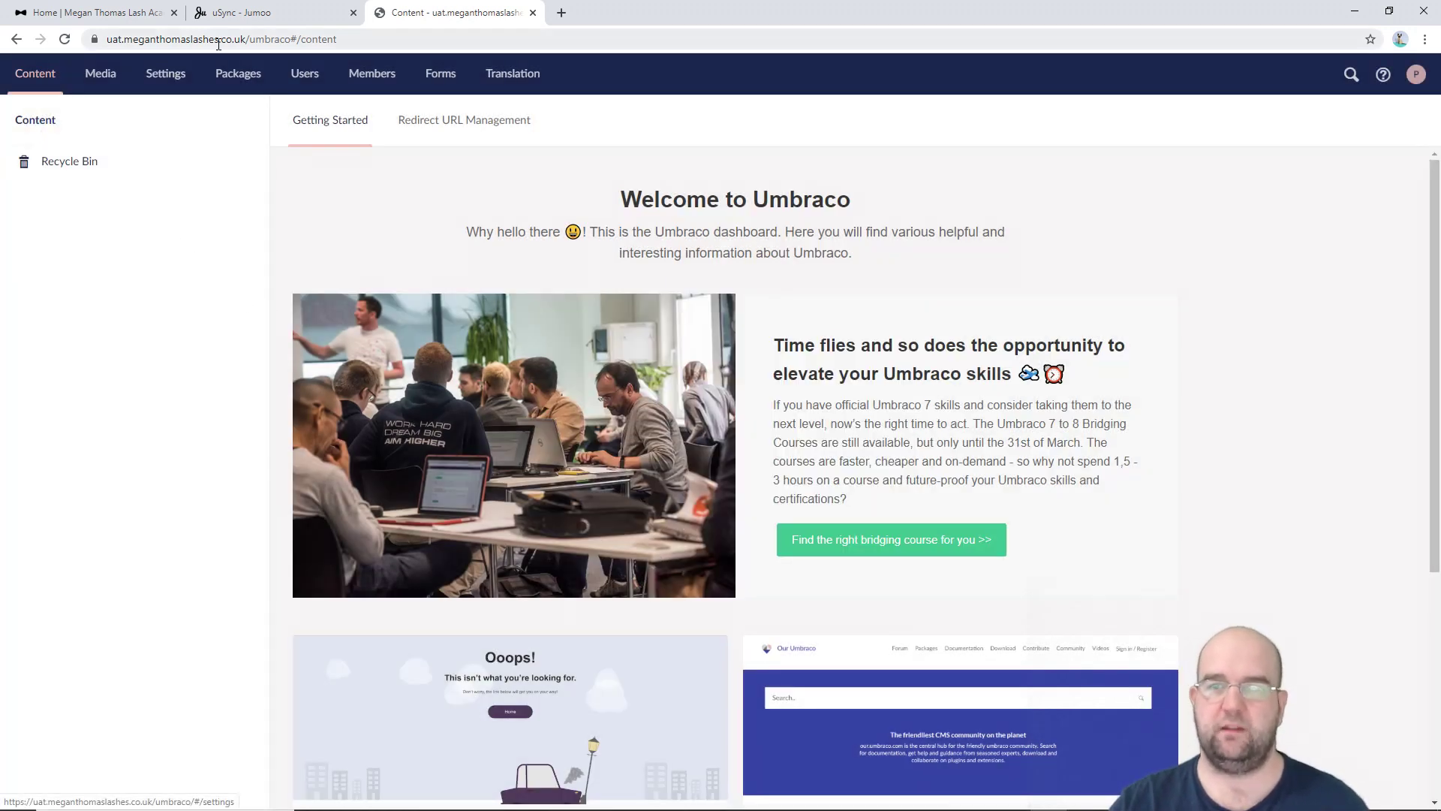
pyautogui.moveTo(109, 40); pyautogui.dragTo(251, 45)
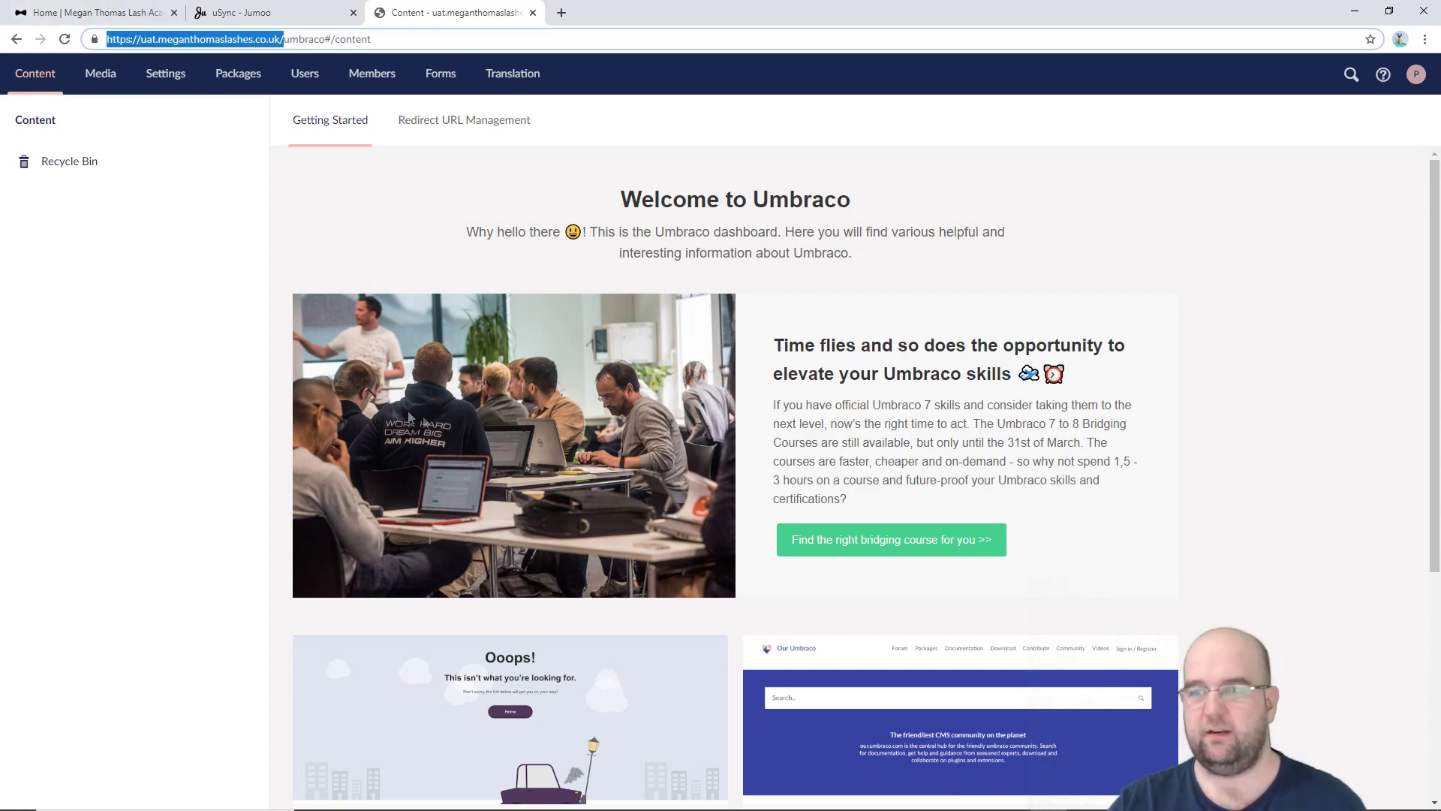
pyautogui.click(120, 16)
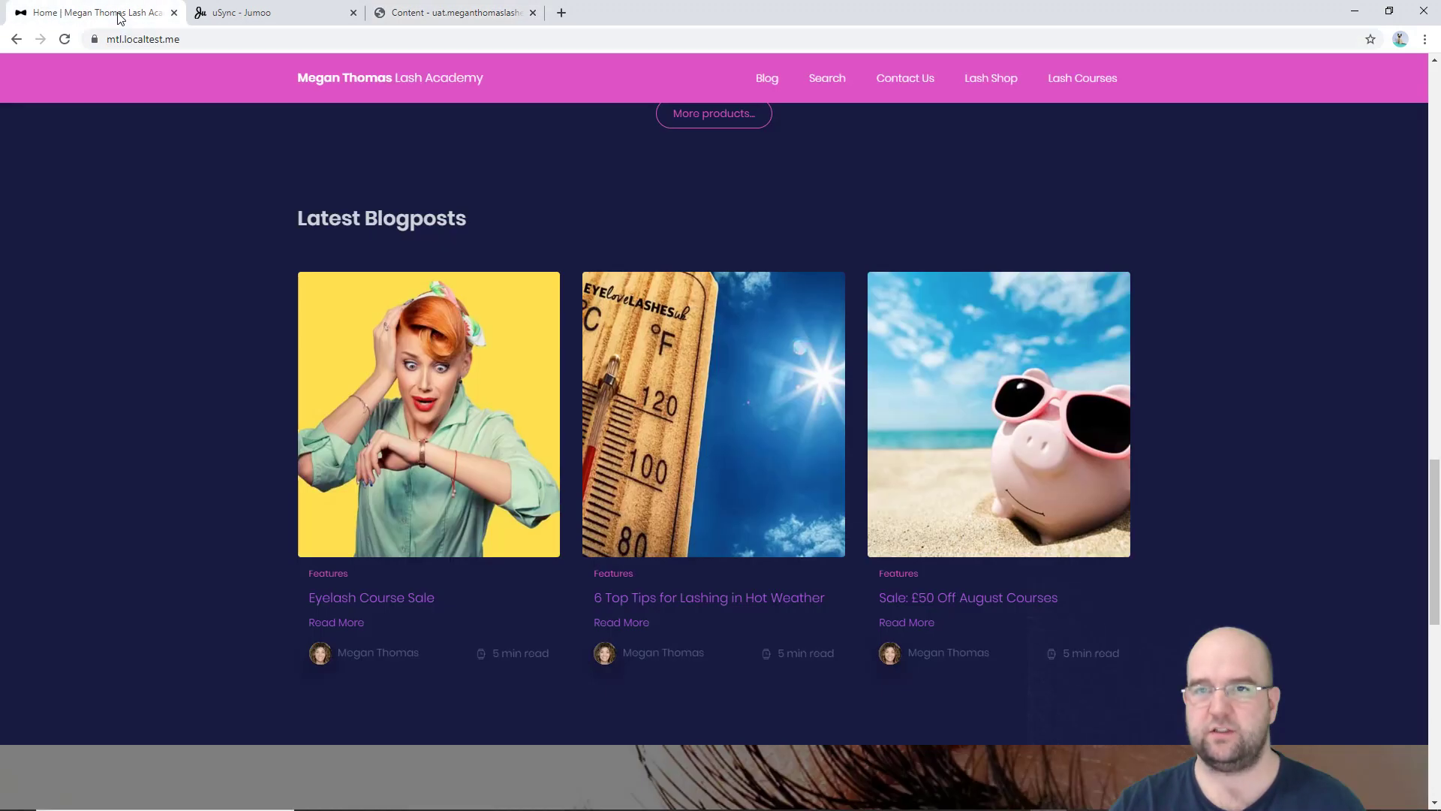
pyautogui.scroll(5, 295, 186)
pyautogui.hotkey('alt', 'Tab')
pyautogui.press('Tab')
pyautogui.press('Tab')
pyautogui.press('Tab')
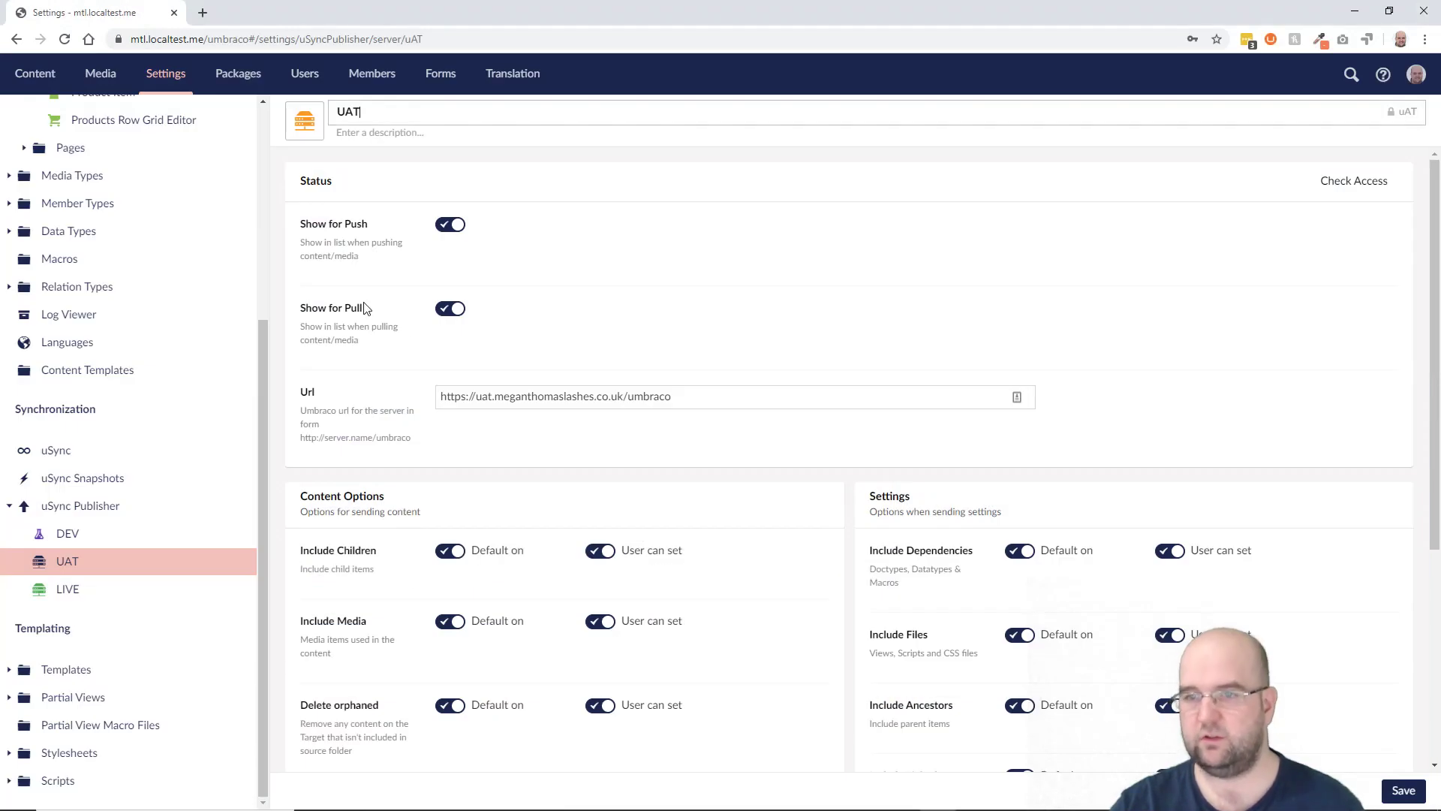
pyautogui.click(683, 401)
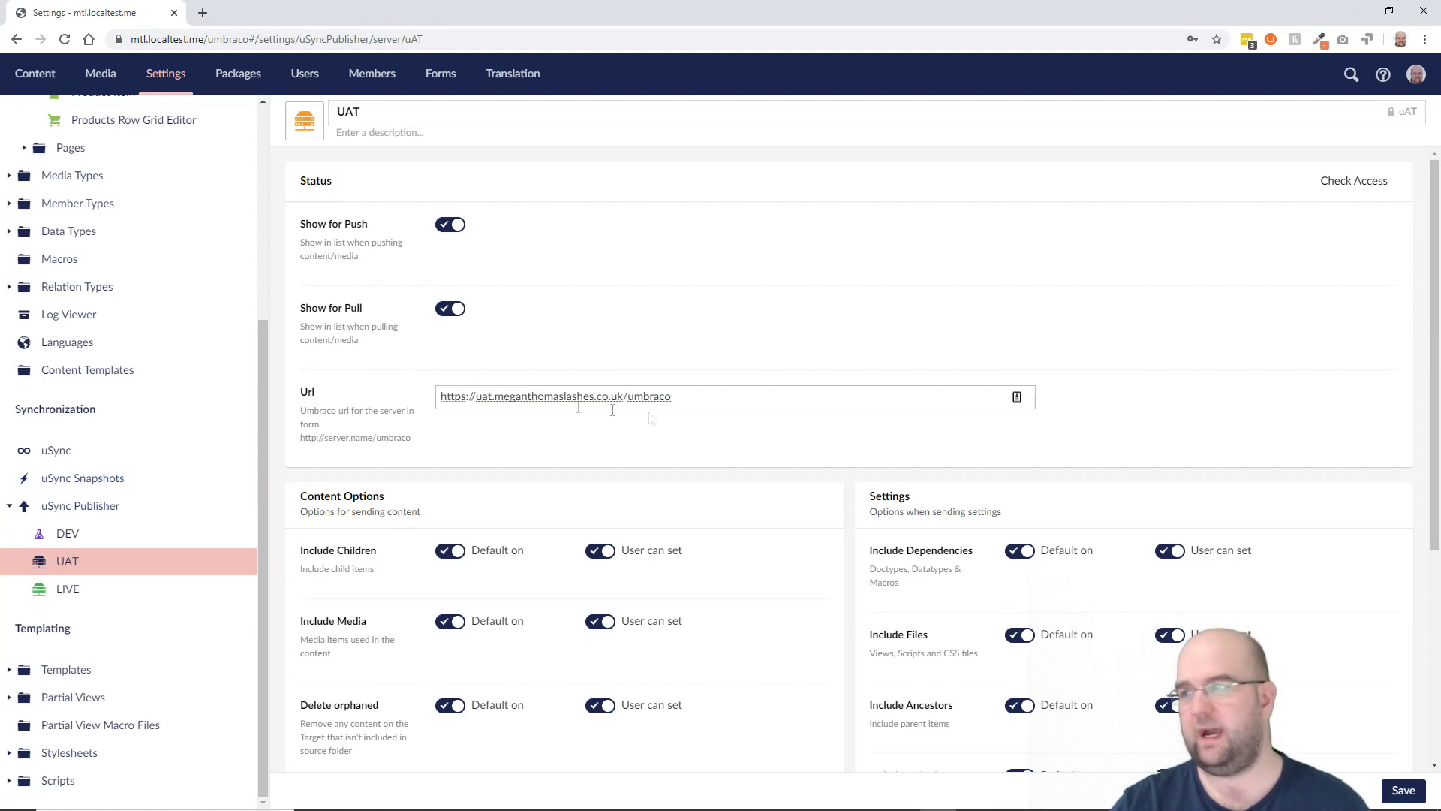
# Step: Run Check Access on the UAT server, which reports Disabled, then close the UAT back-office tab
pyautogui.click(1342, 184)
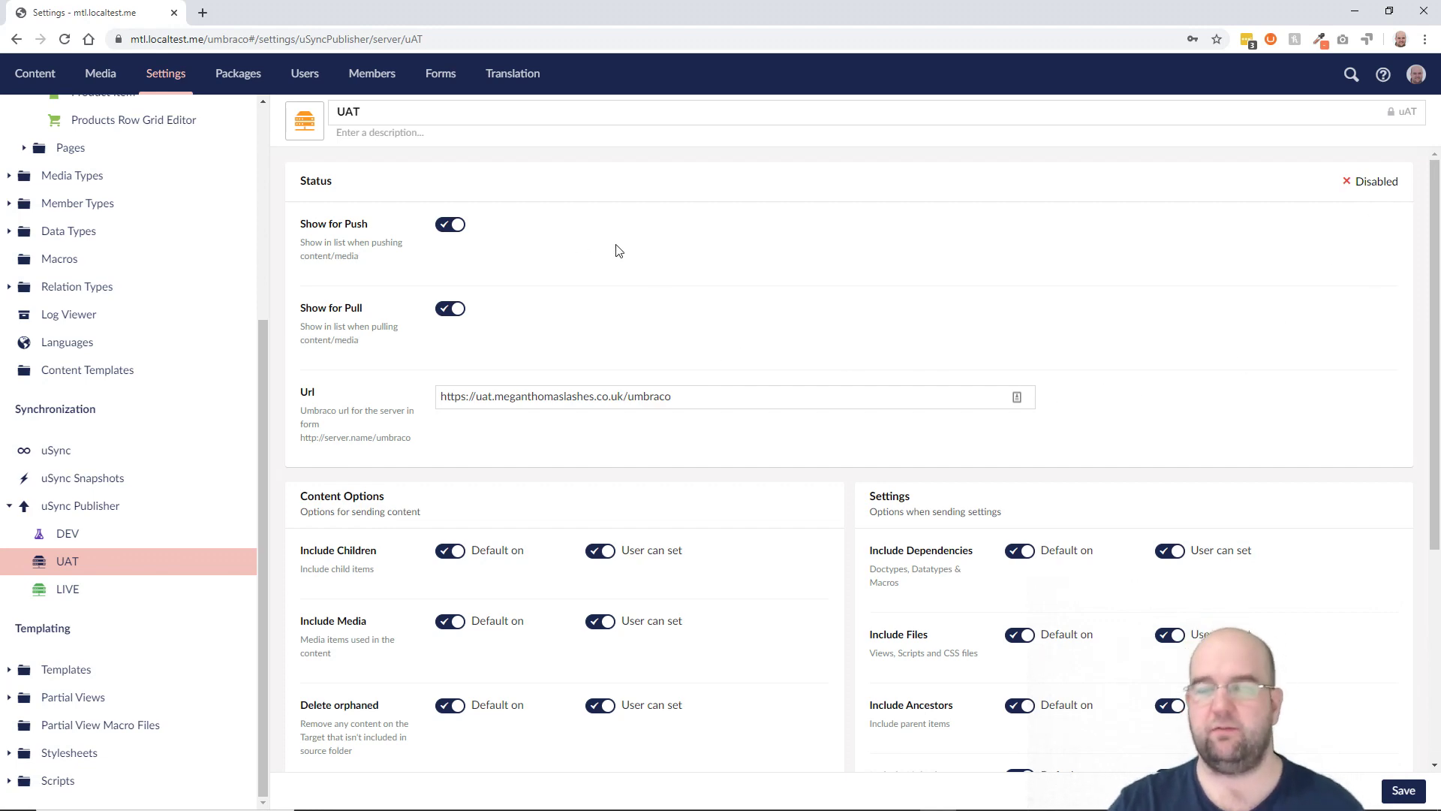
pyautogui.hotkey('alt', 'Tab')
pyautogui.click(446, 13)
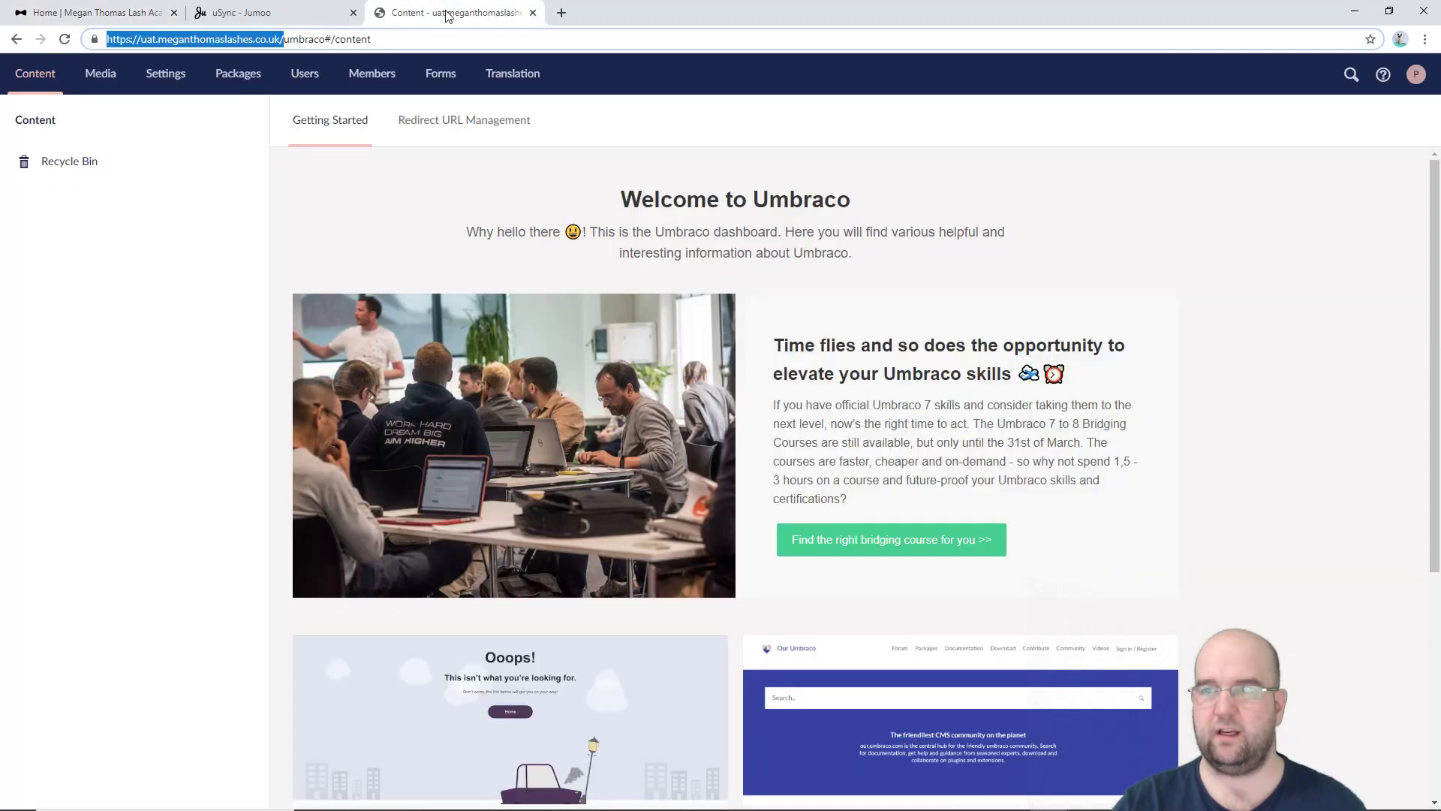
pyautogui.hotkey('ctrl', 'w')
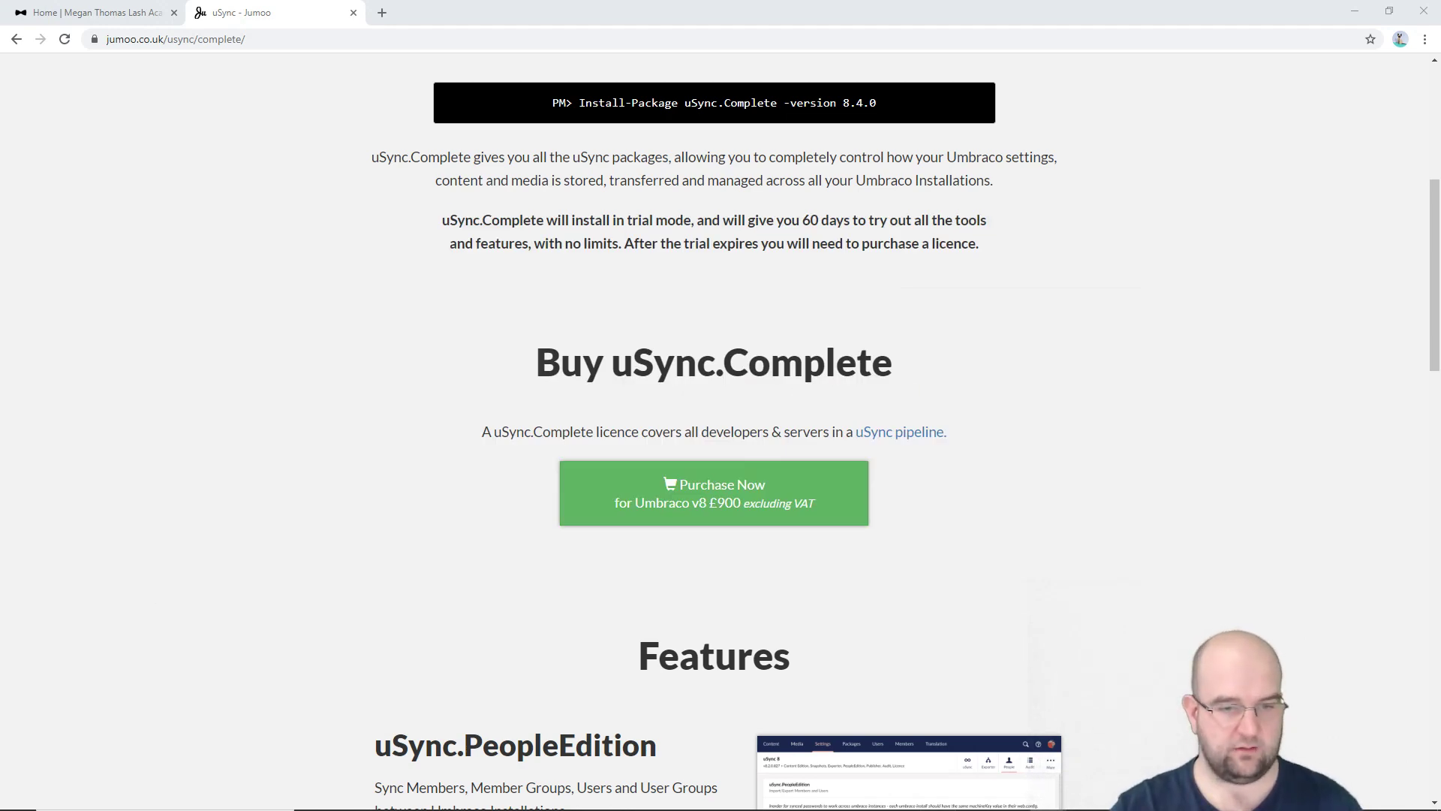
# Step: Reopen the UAT server's publisher settings, run Check Access again, and bring the UAT window forward
pyautogui.hotkey('alt', 'Tab')
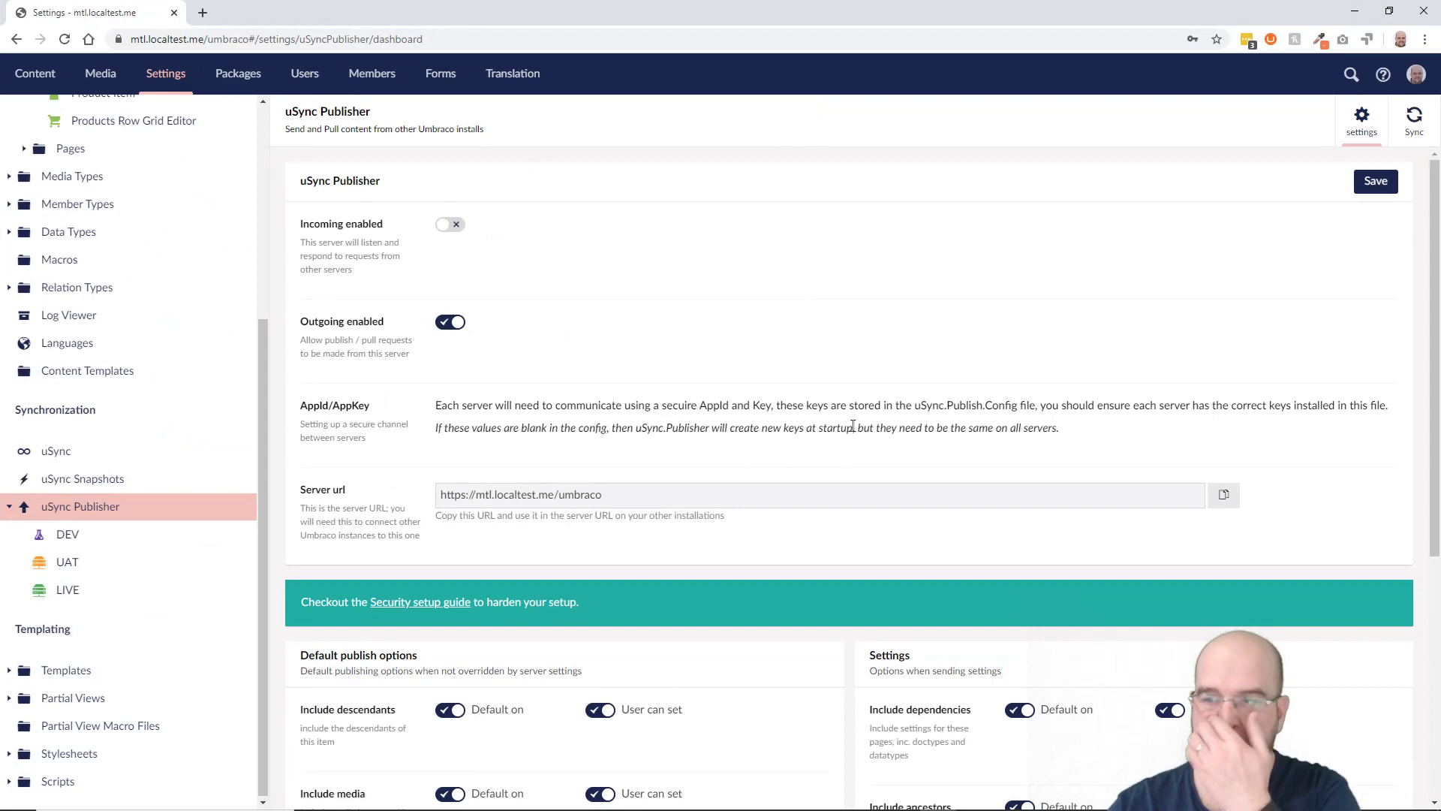
pyautogui.click(72, 564)
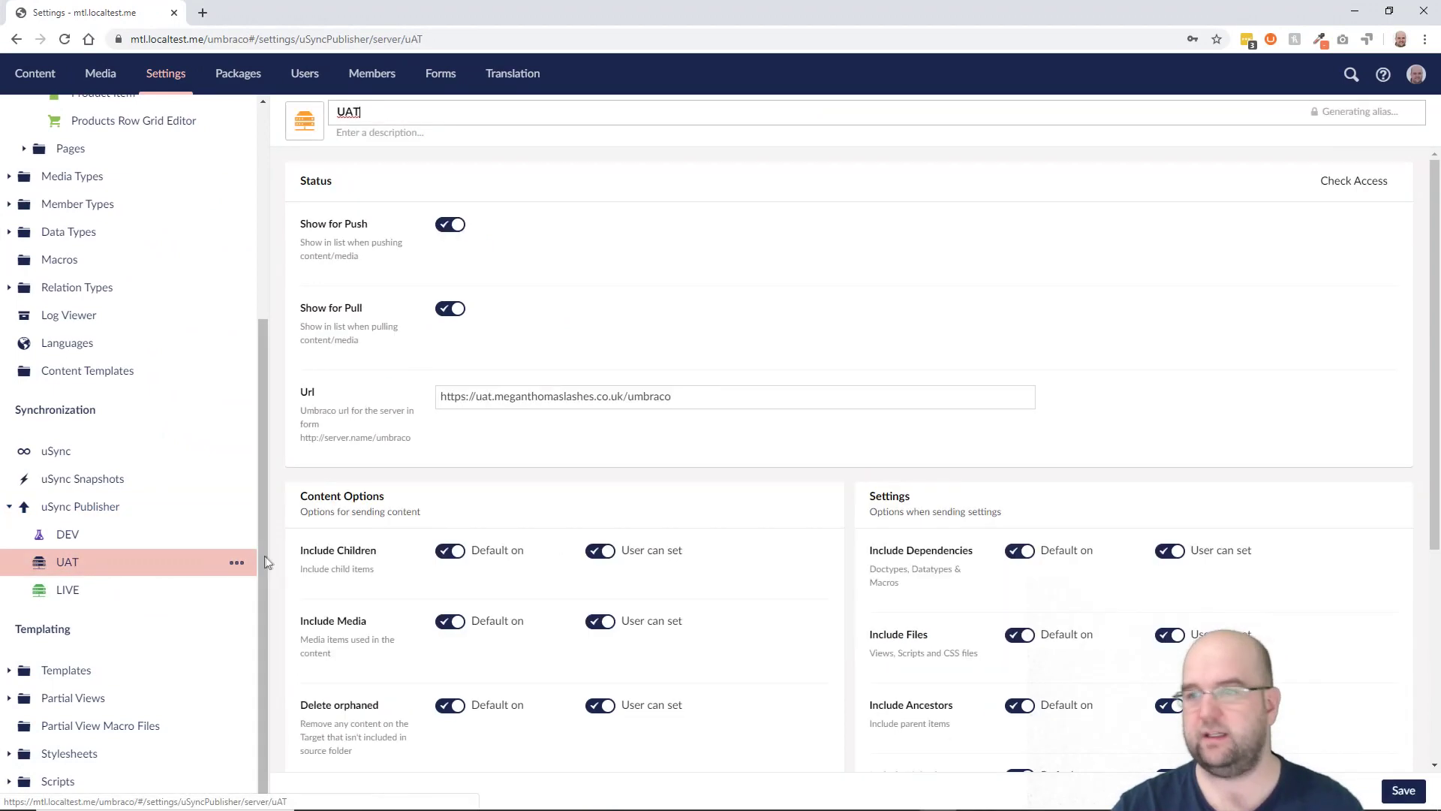
pyautogui.click(1357, 183)
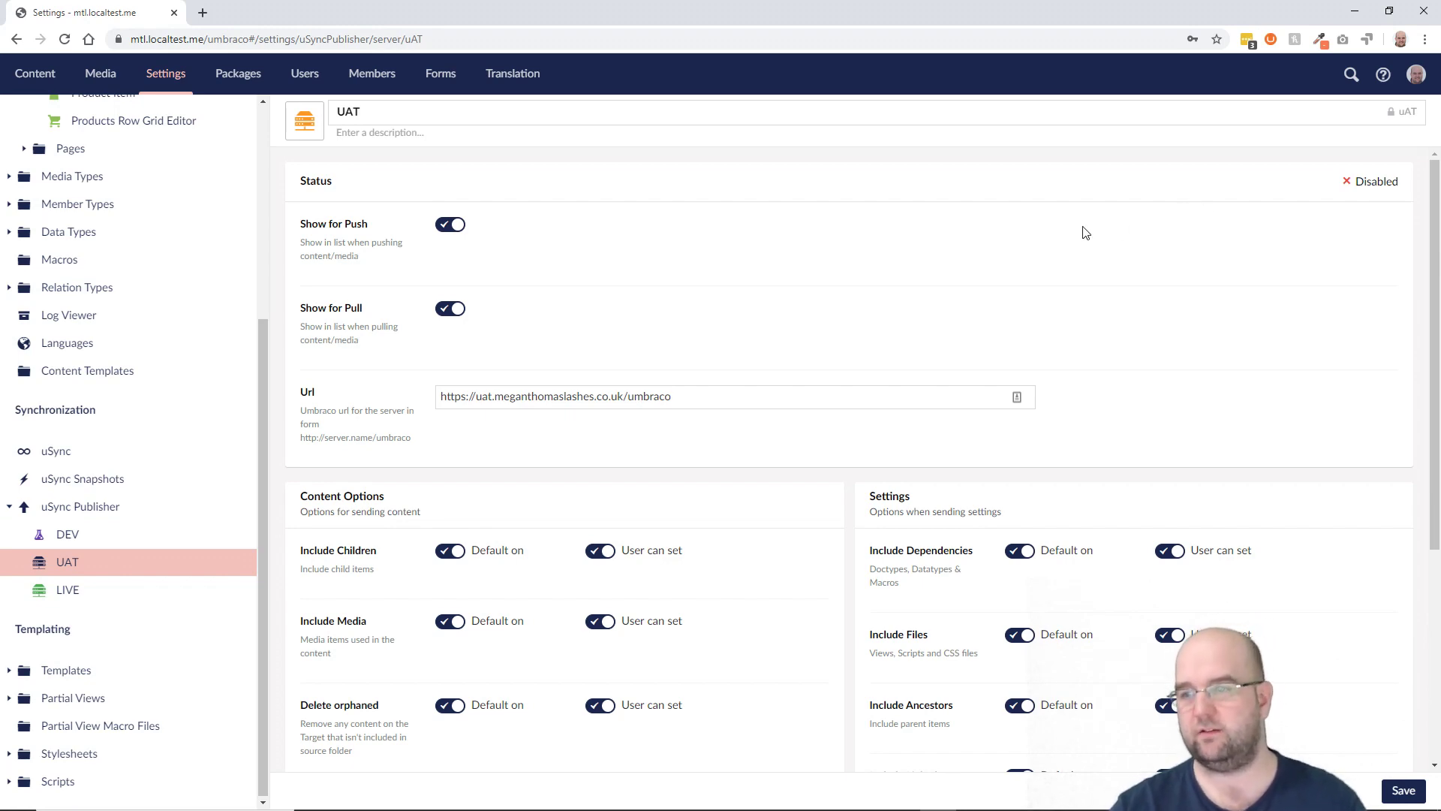
pyautogui.scroll(-4, 912, 601)
pyautogui.scroll(4, 909, 596)
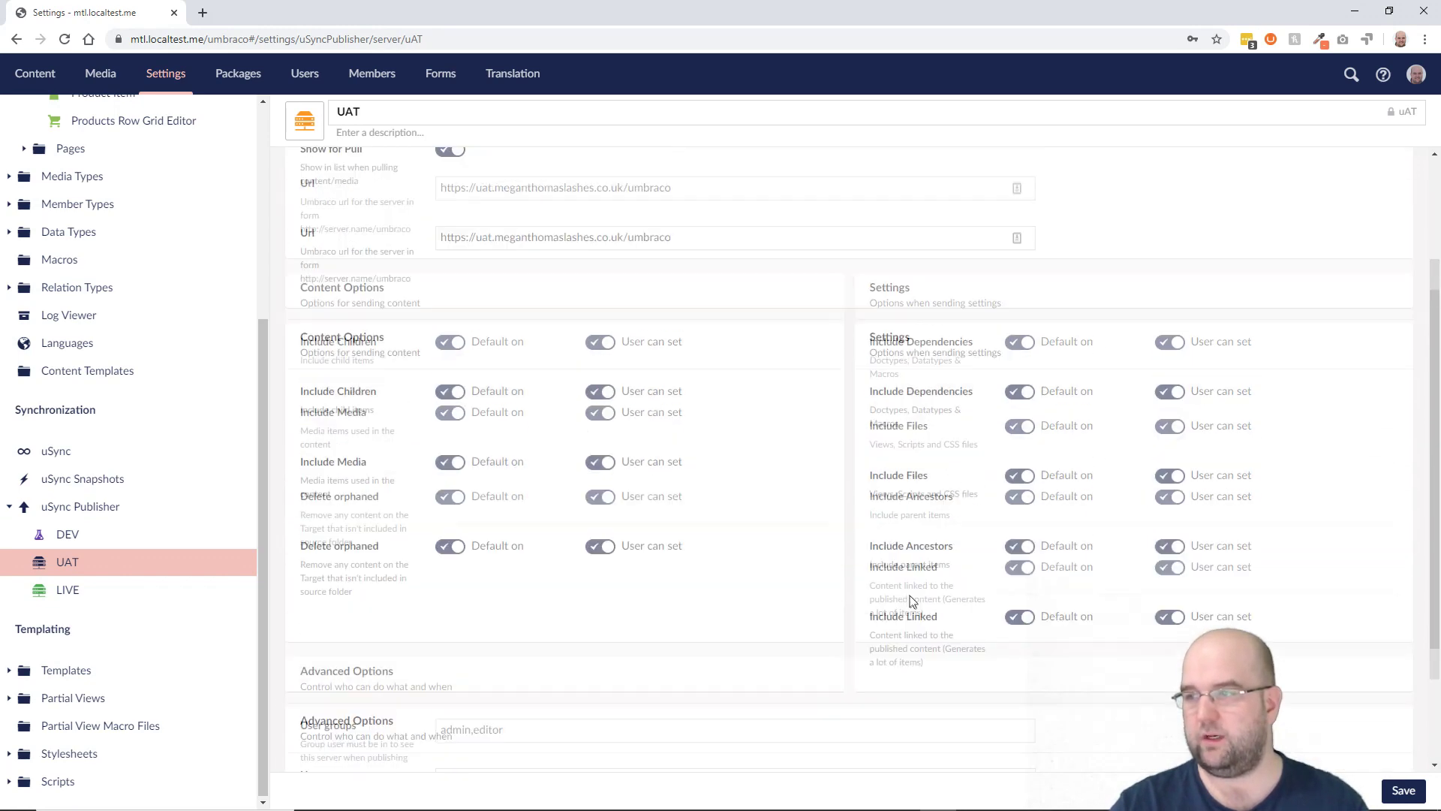
pyautogui.moveTo(552, 803)
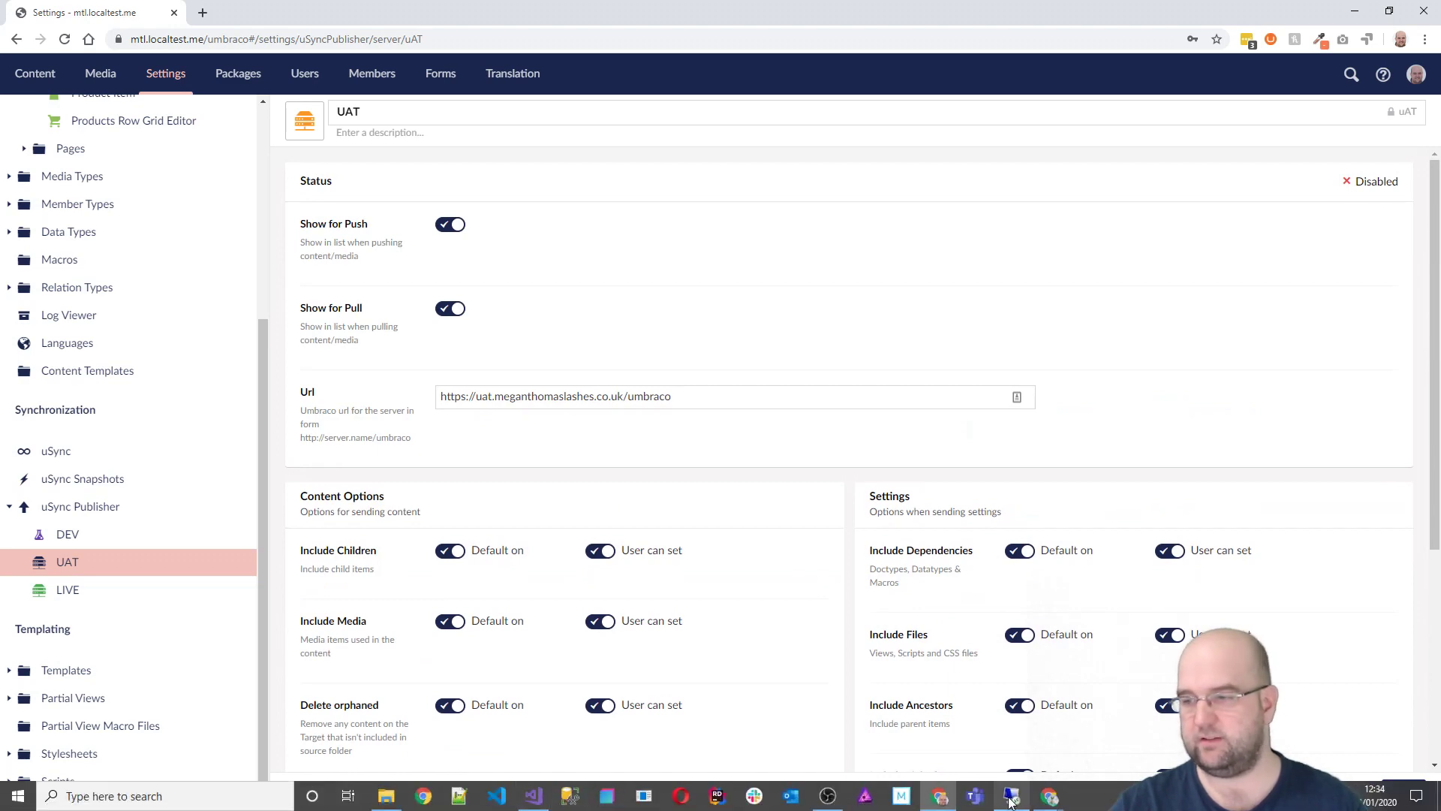
pyautogui.moveTo(1052, 801)
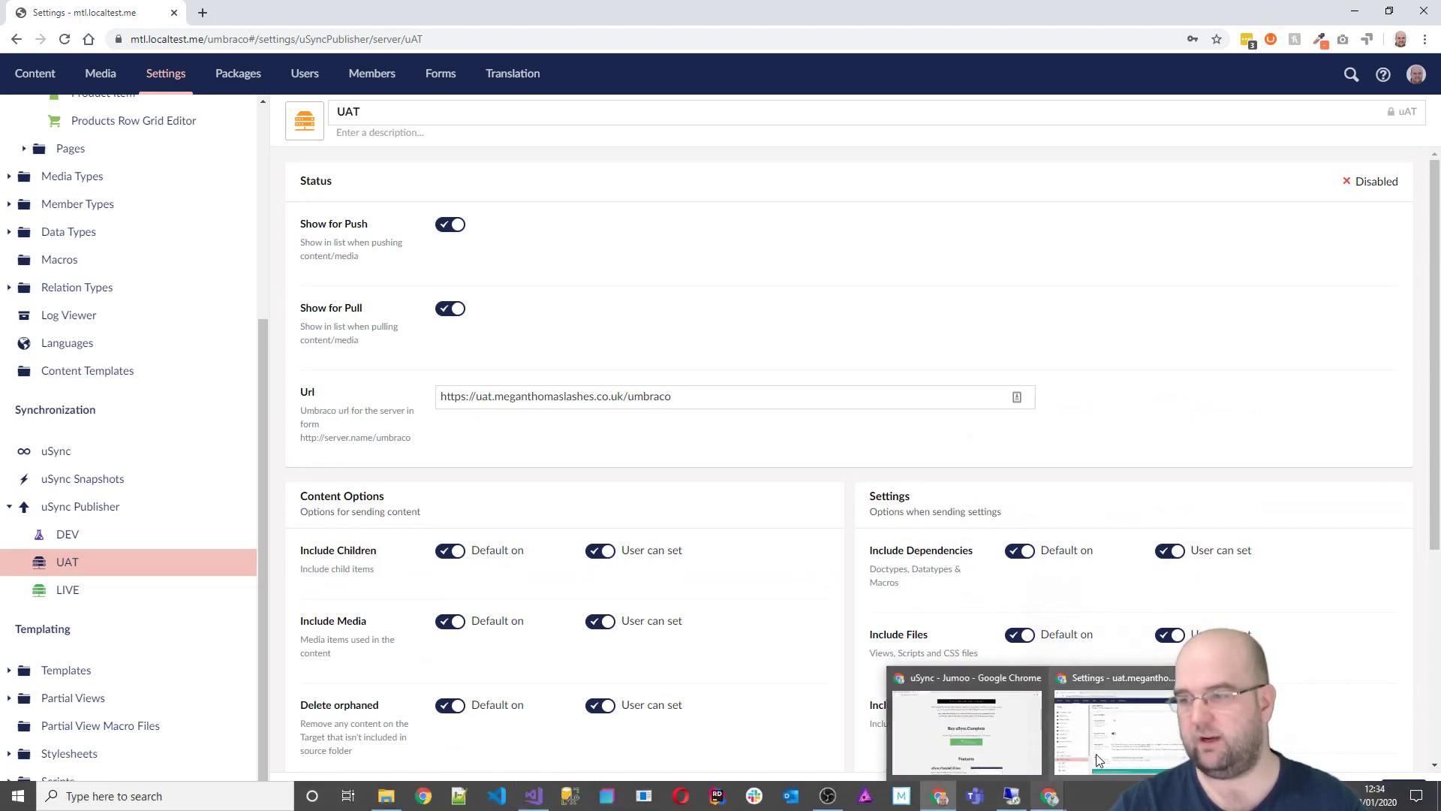
pyautogui.click(1133, 721)
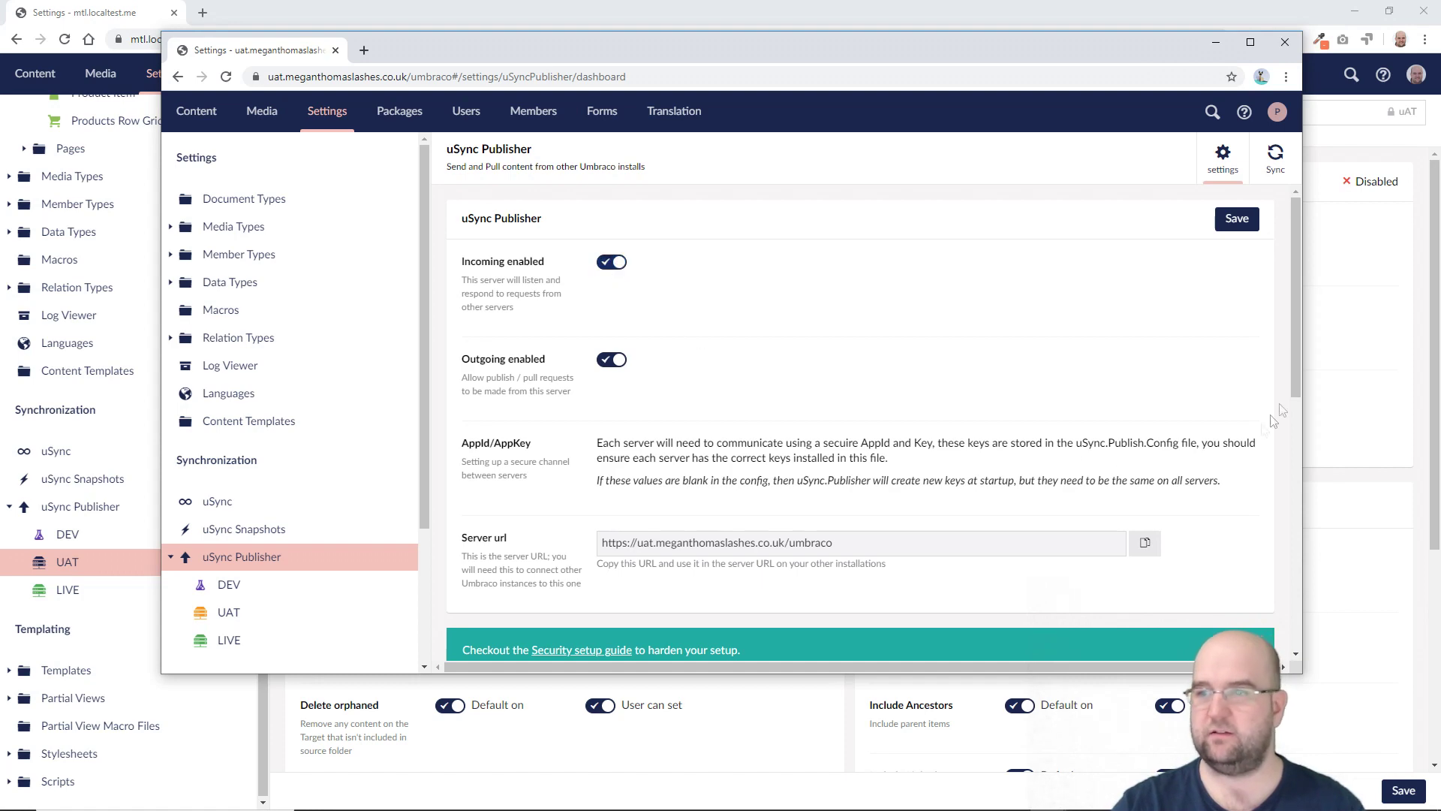
# Step: Save the UAT publisher settings and reload the local UAT server page to see it Available
pyautogui.click(1234, 231)
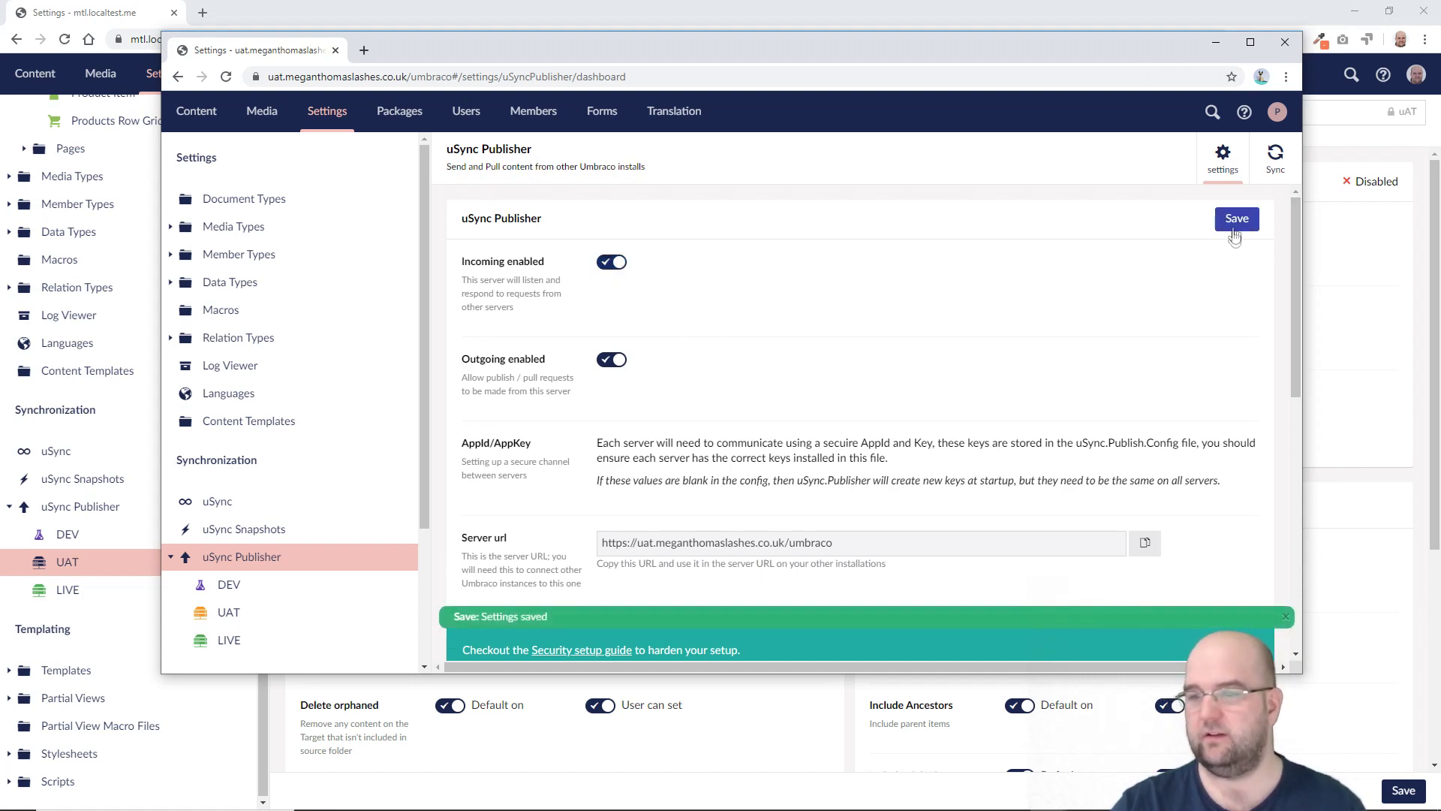
pyautogui.hotkey('alt', 'Tab')
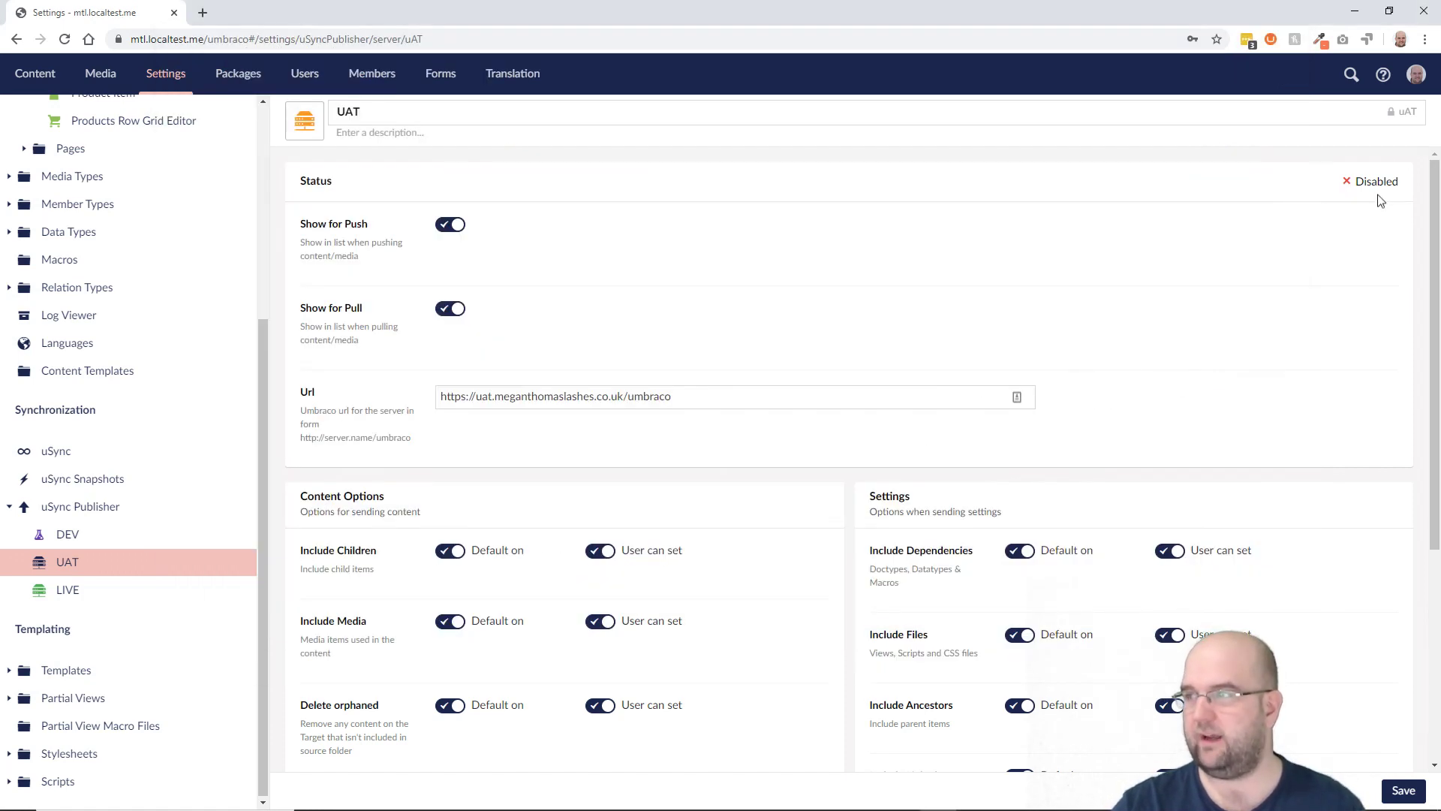
pyautogui.click(65, 39)
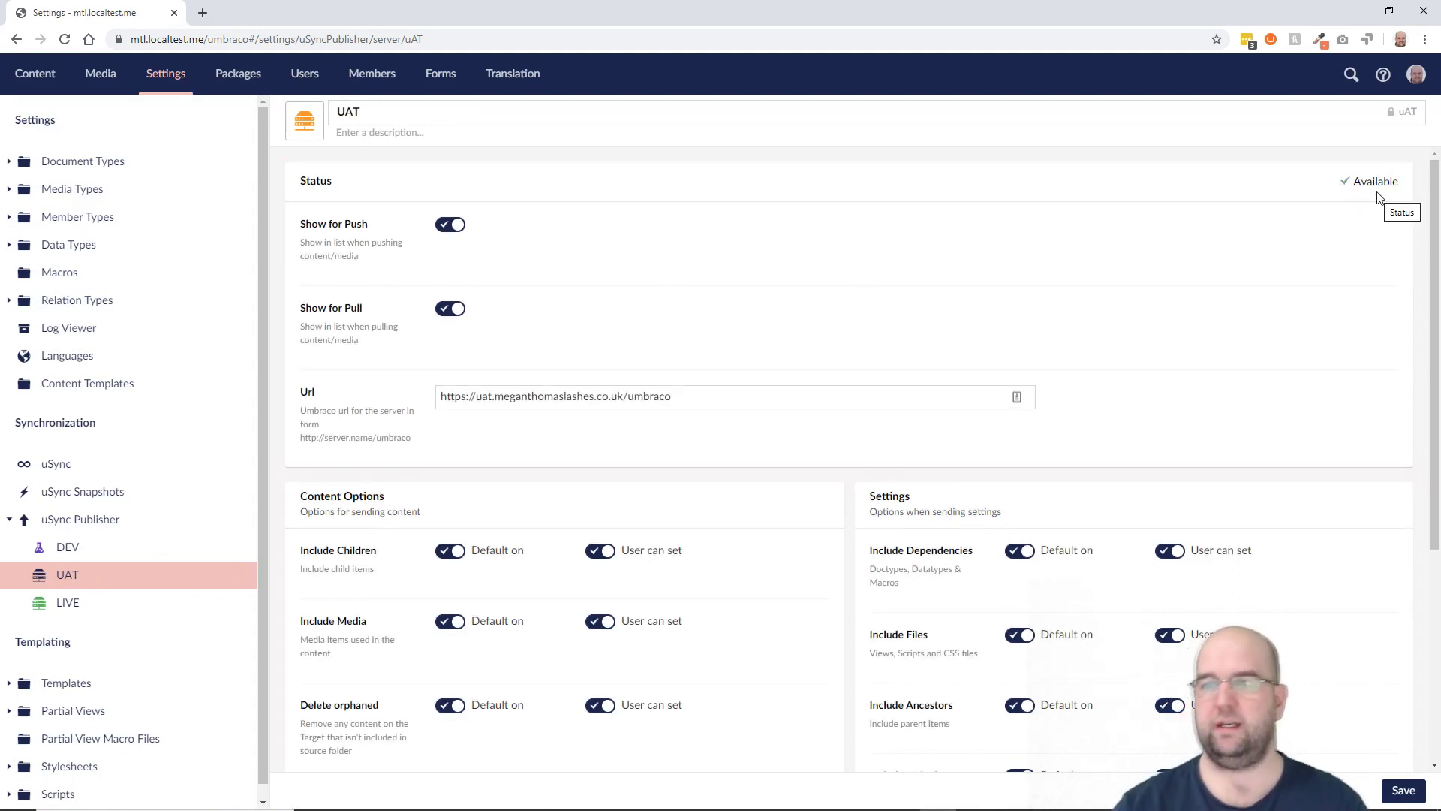
pyautogui.hotkey('alt', 'Tab')
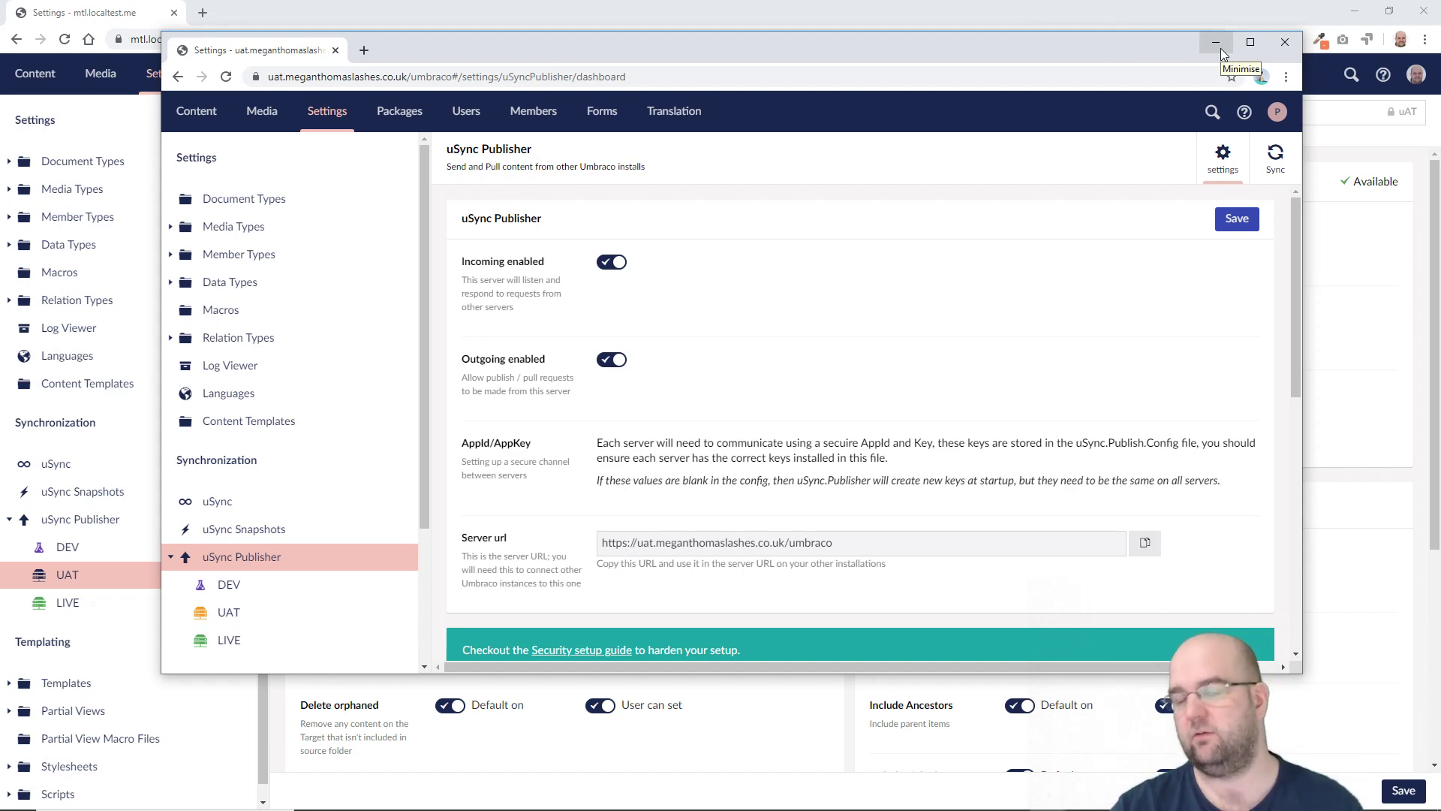
# Step: Confirm Publish to... lists UAT as Available for Megan Thomas Lashes, then cancel without publishing
pyautogui.scroll(-1, 1068, 261)
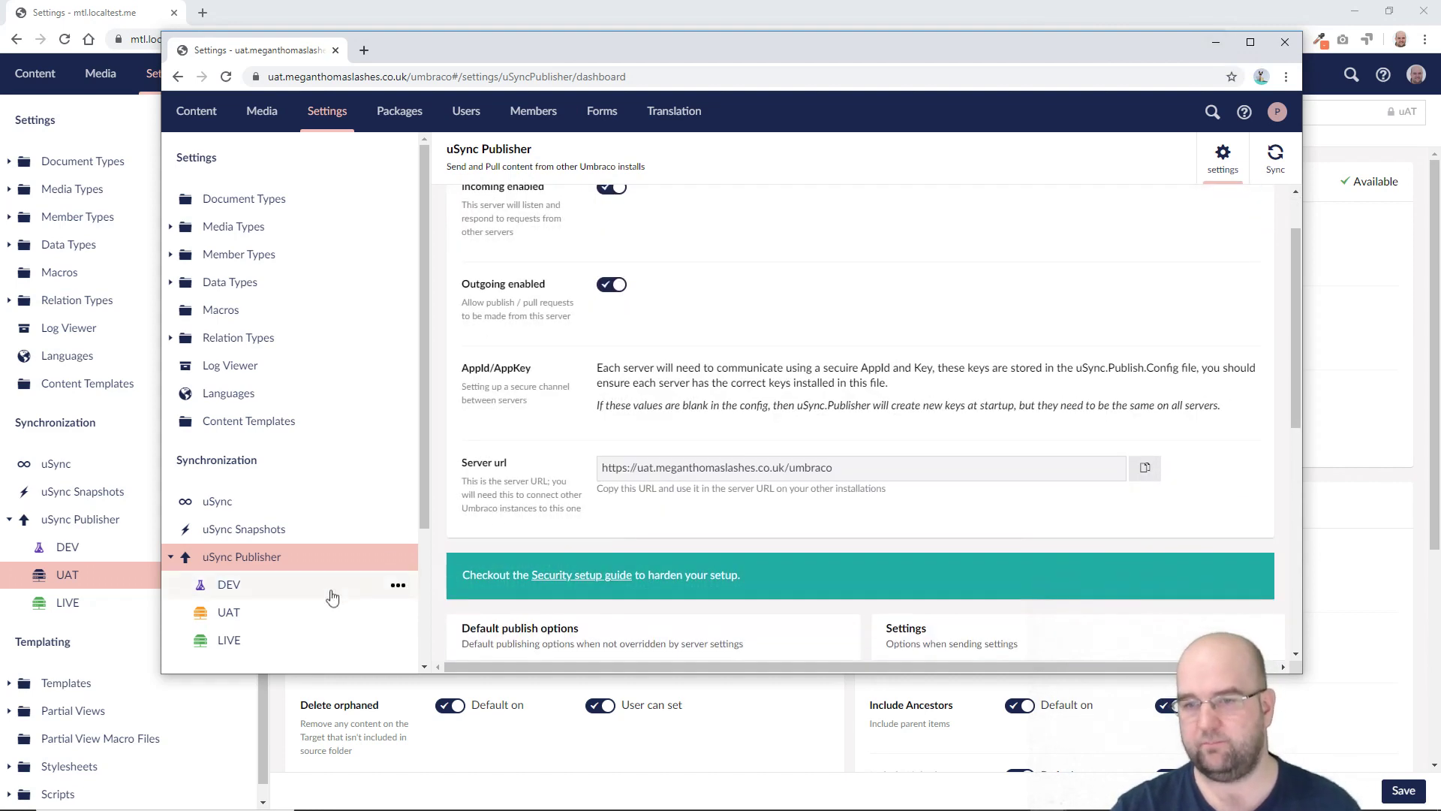
pyautogui.click(1215, 42)
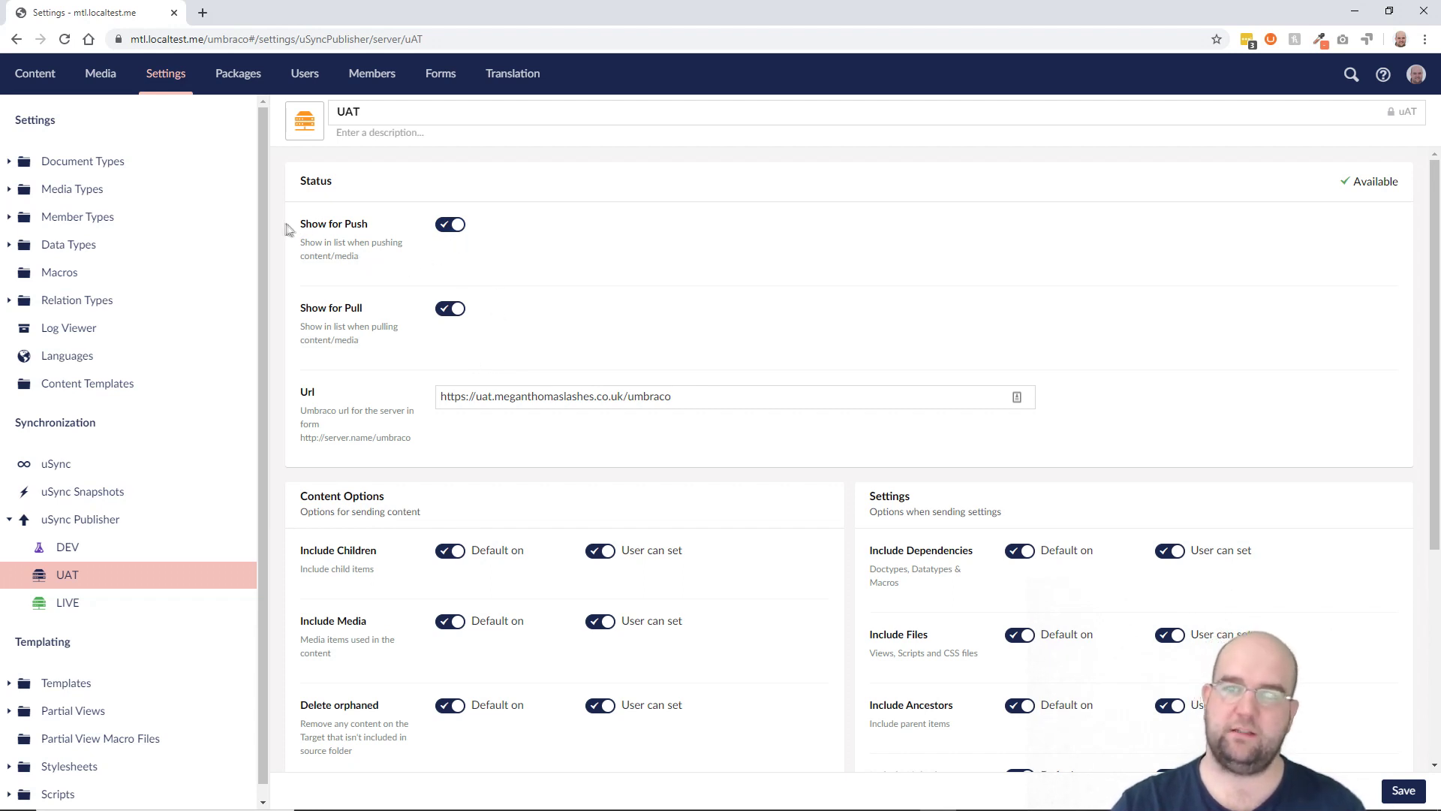
pyautogui.click(53, 78)
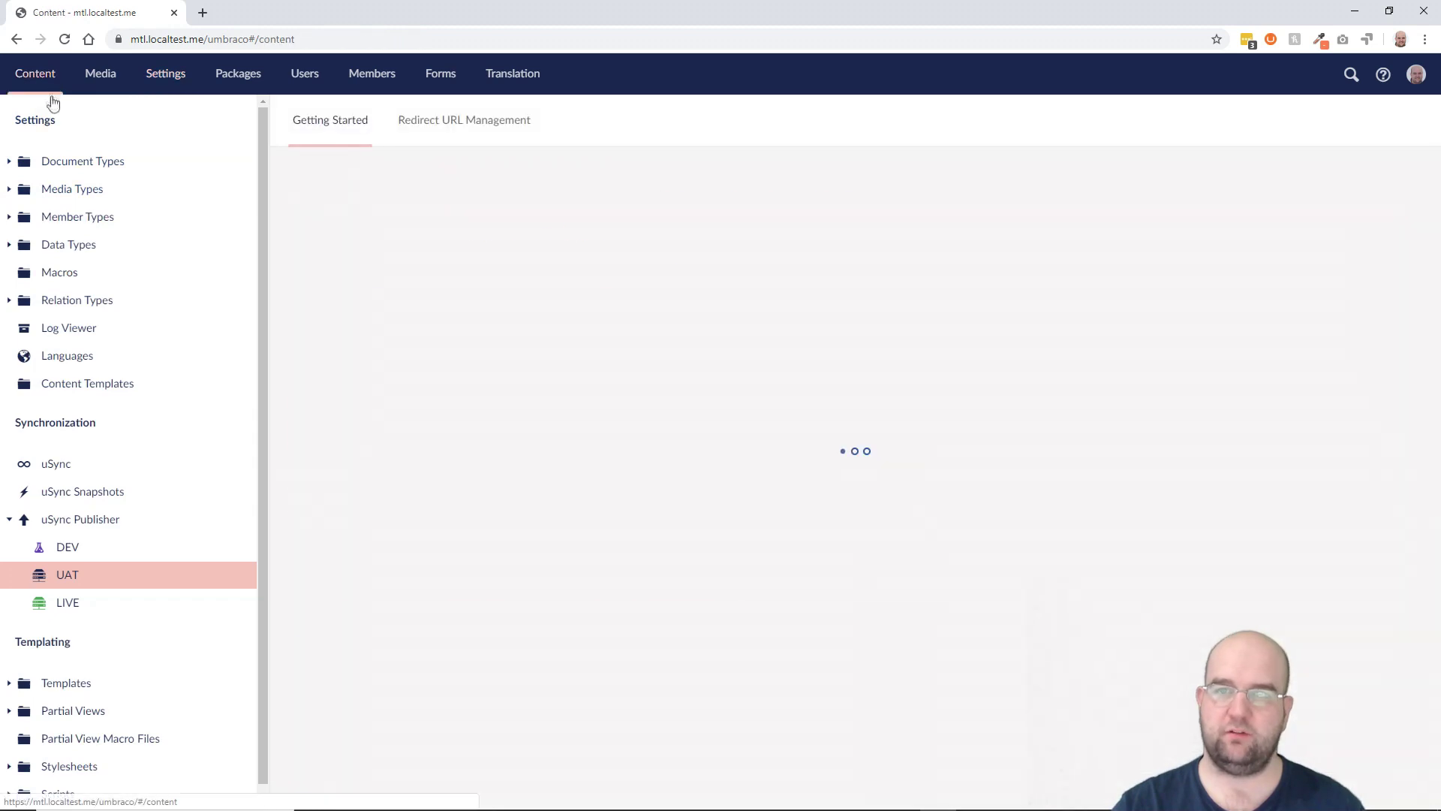
pyautogui.rightClick(73, 167)
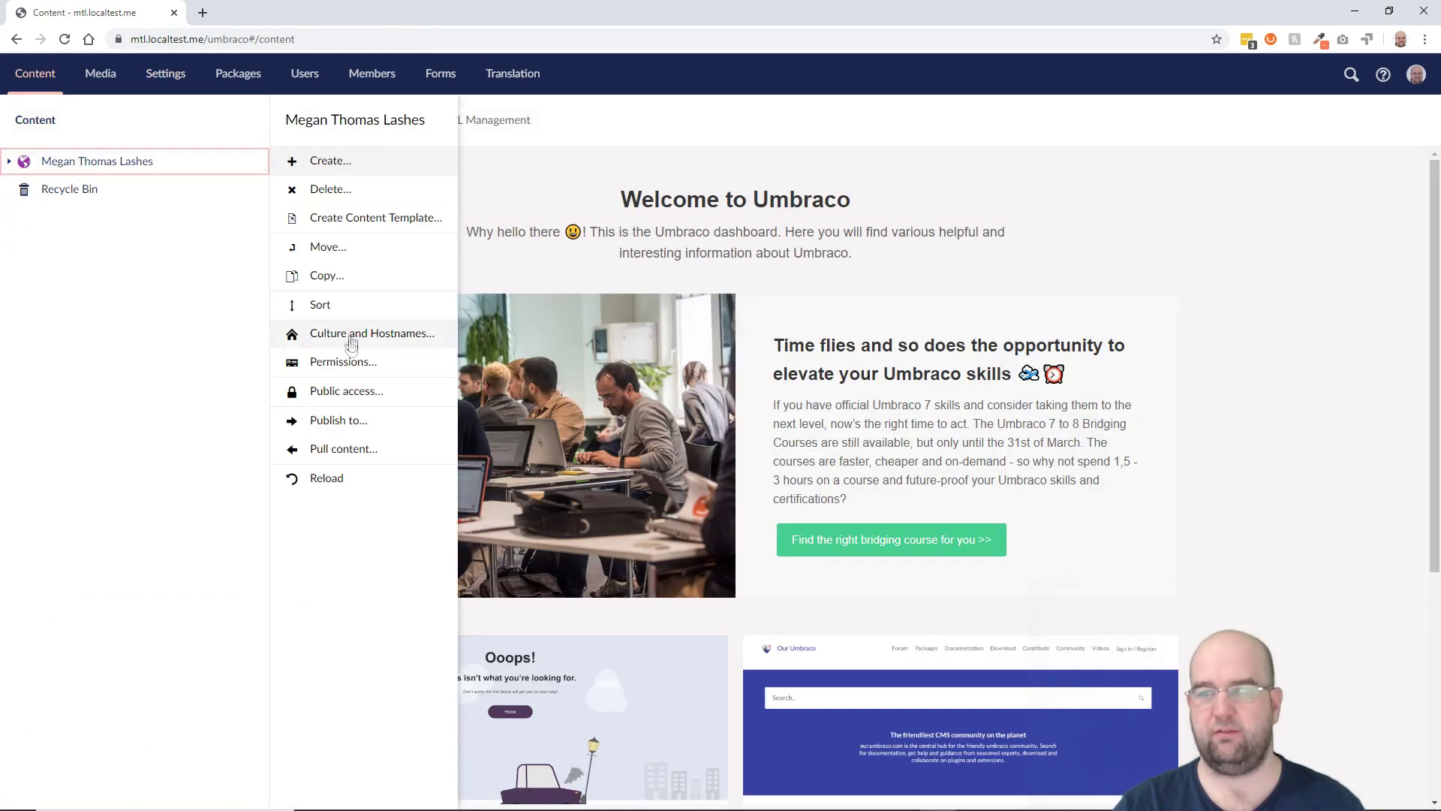
pyautogui.click(341, 421)
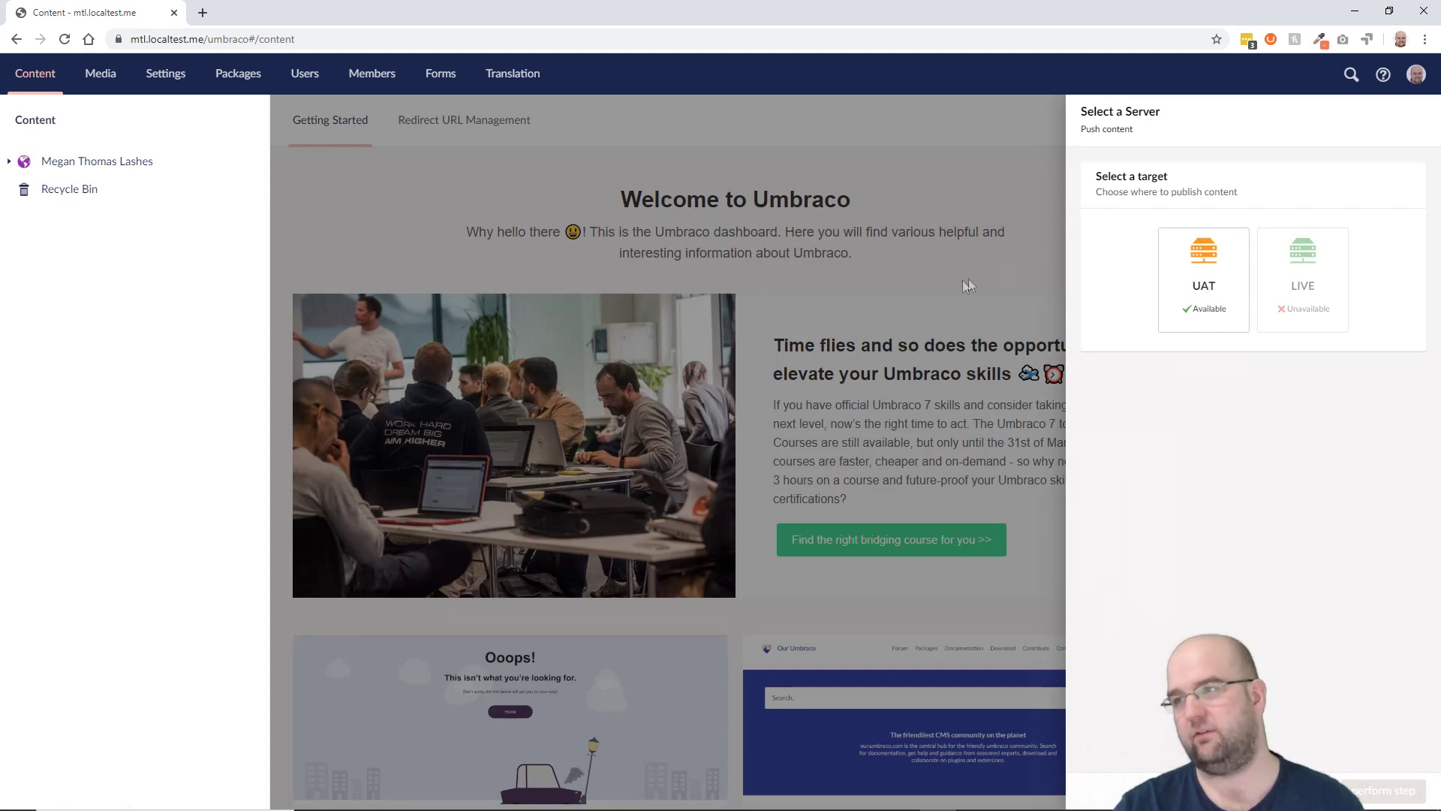
pyautogui.press('Escape')
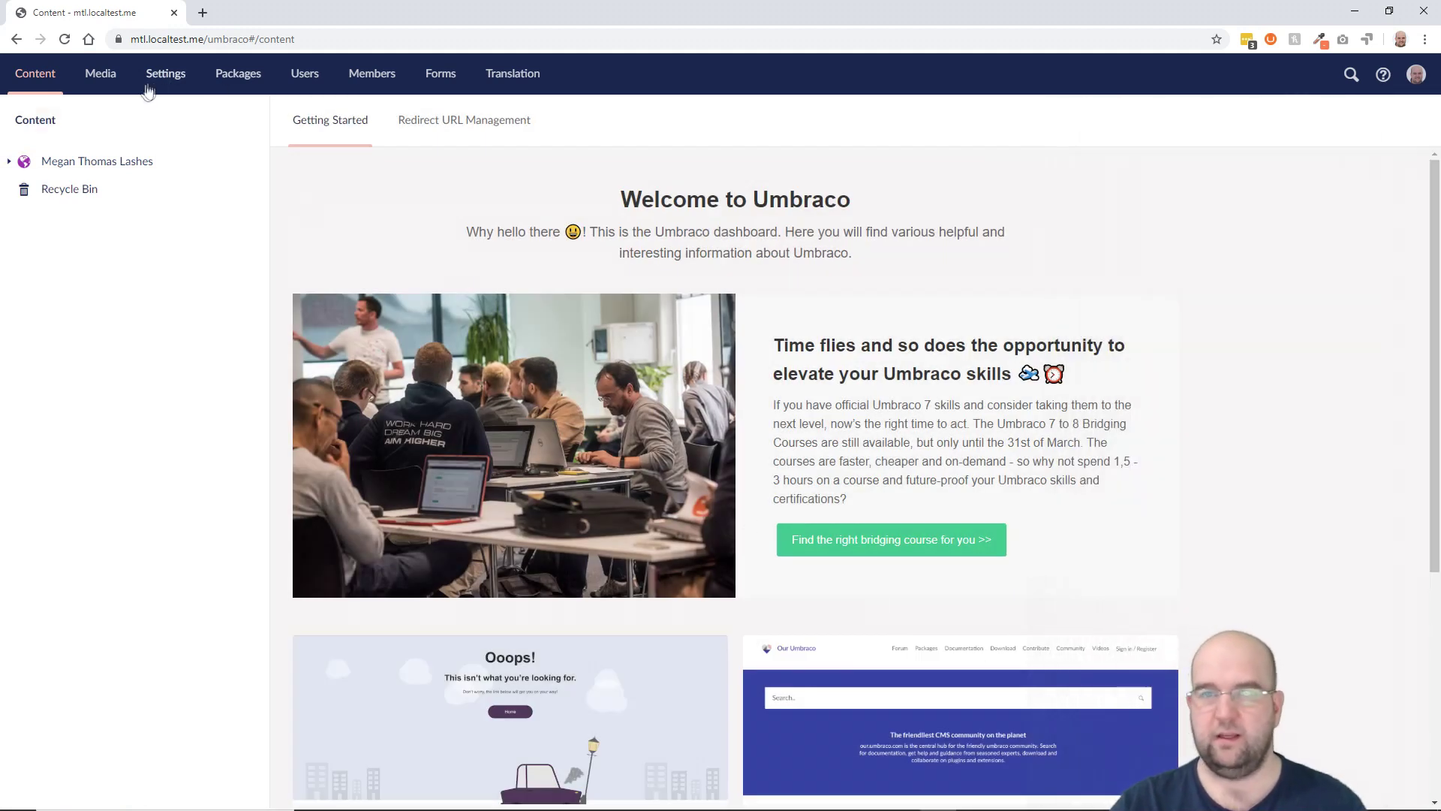
pyautogui.click(165, 75)
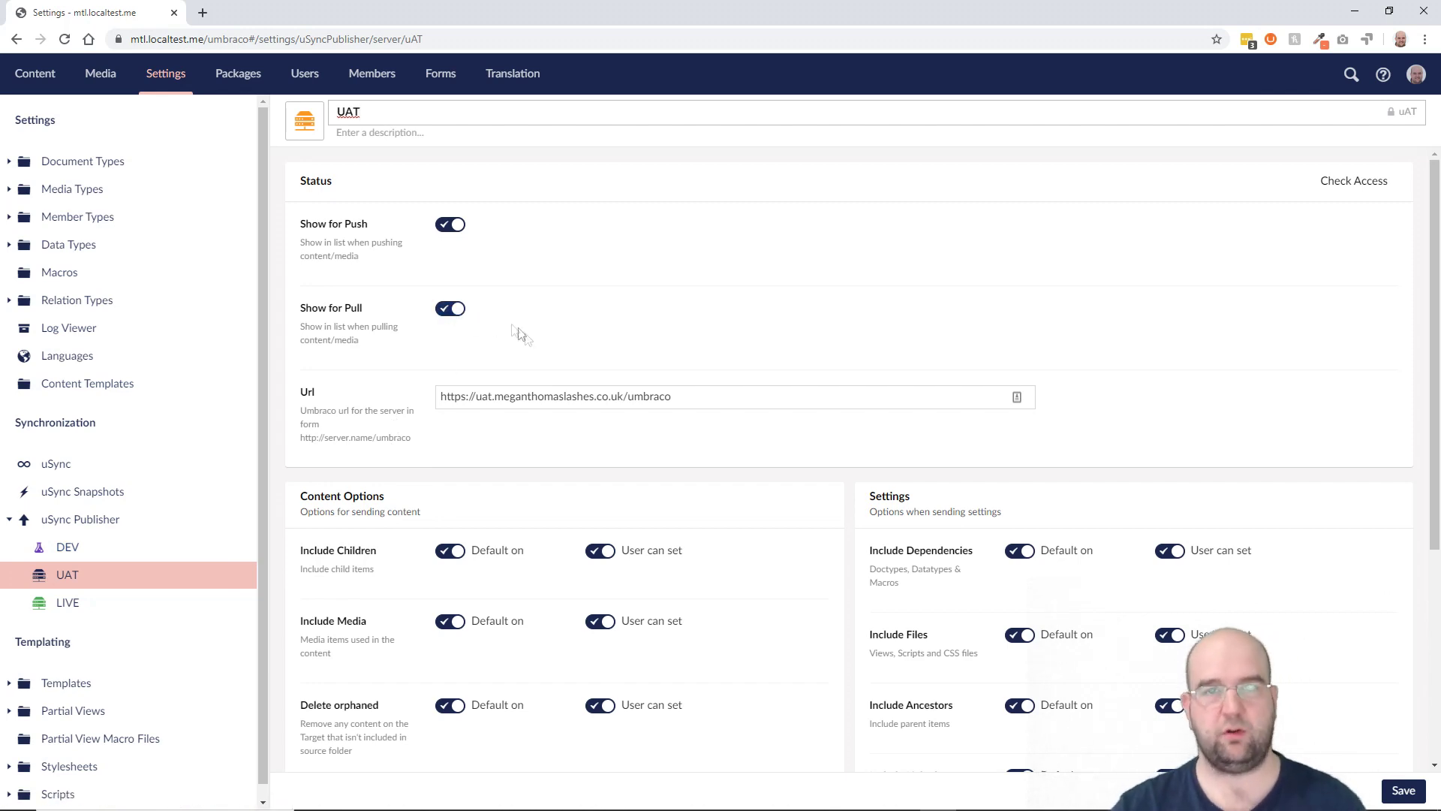
pyautogui.scroll(-2, 692, 412)
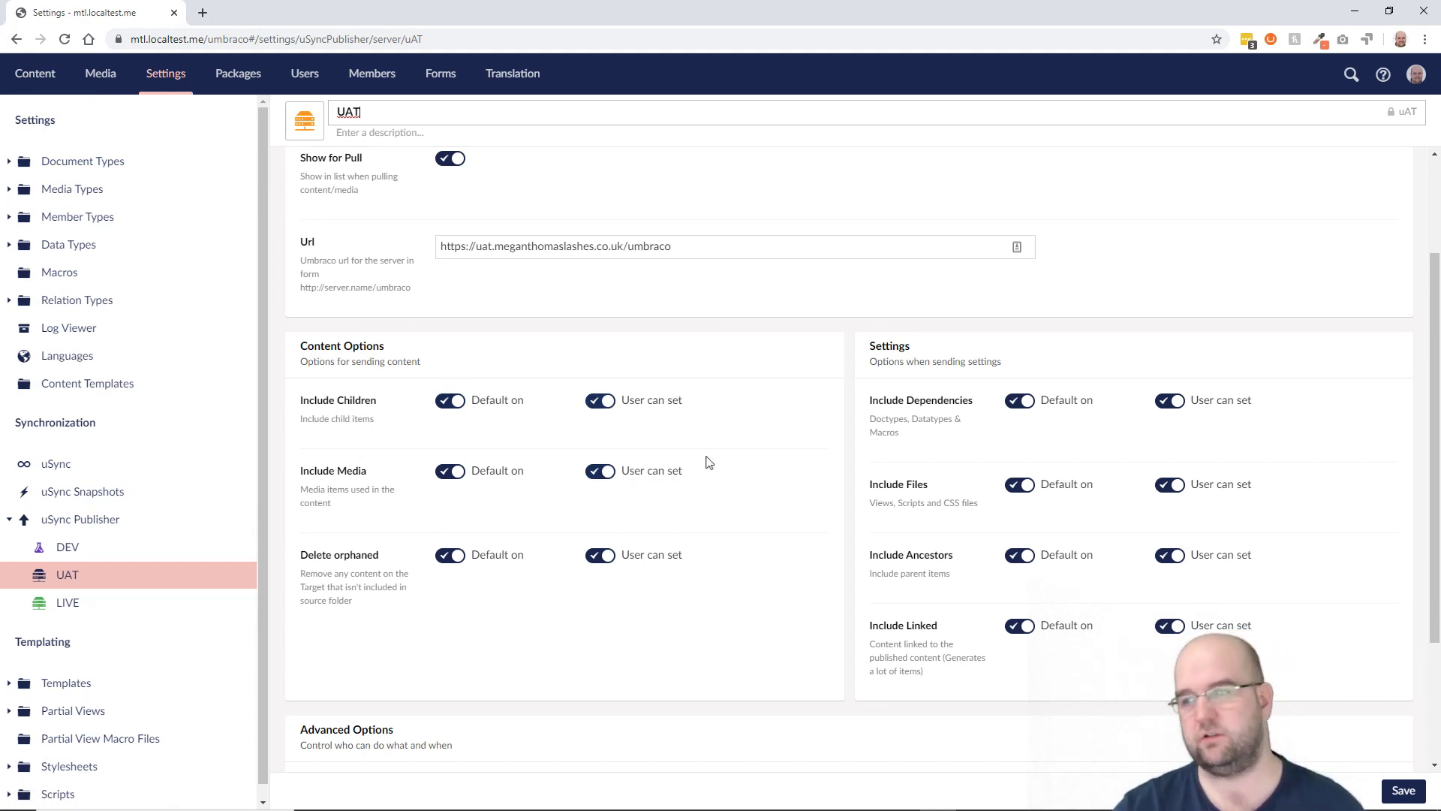
pyautogui.scroll(-3, 1192, 621)
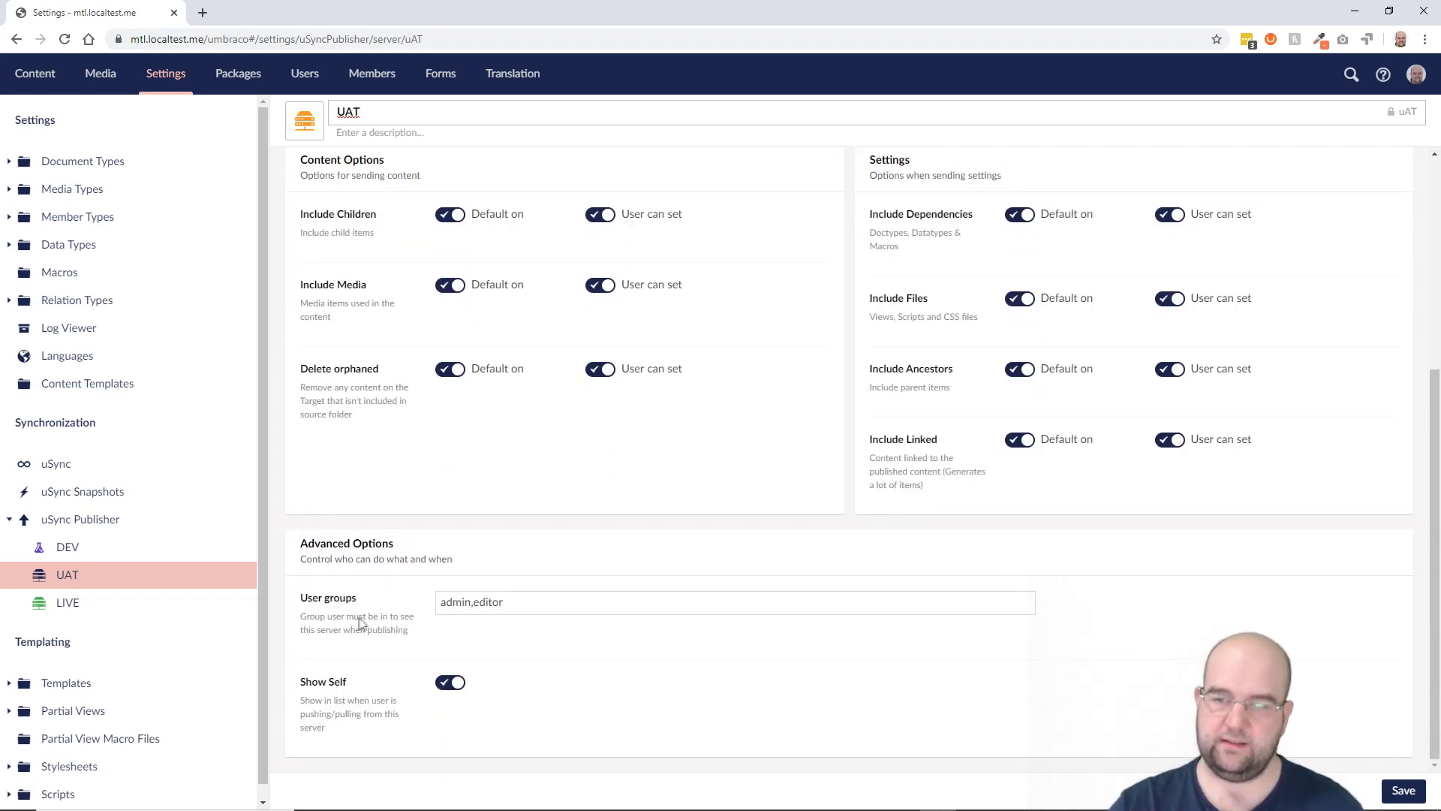
pyautogui.moveTo(513, 601); pyautogui.dragTo(449, 600)
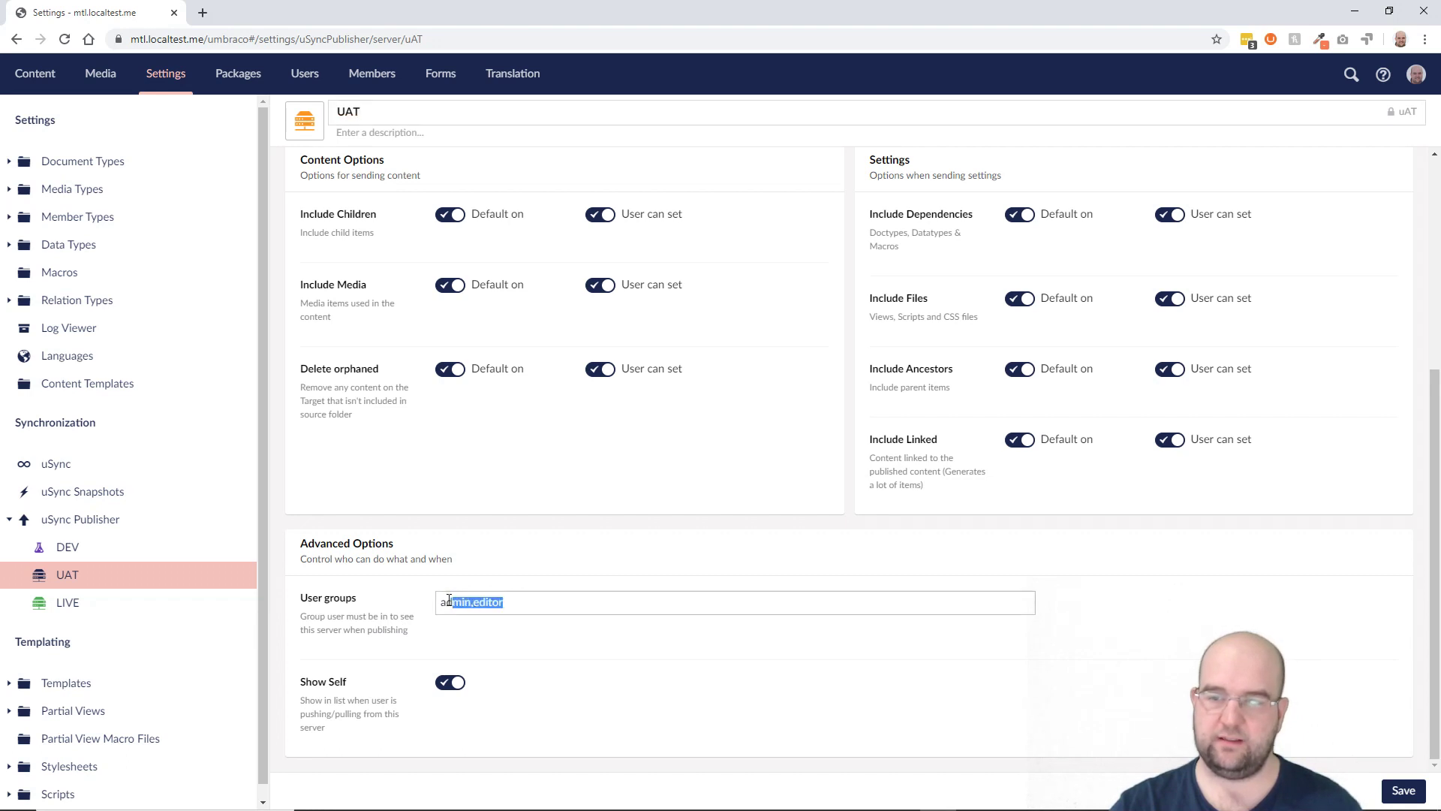
pyautogui.click(565, 621)
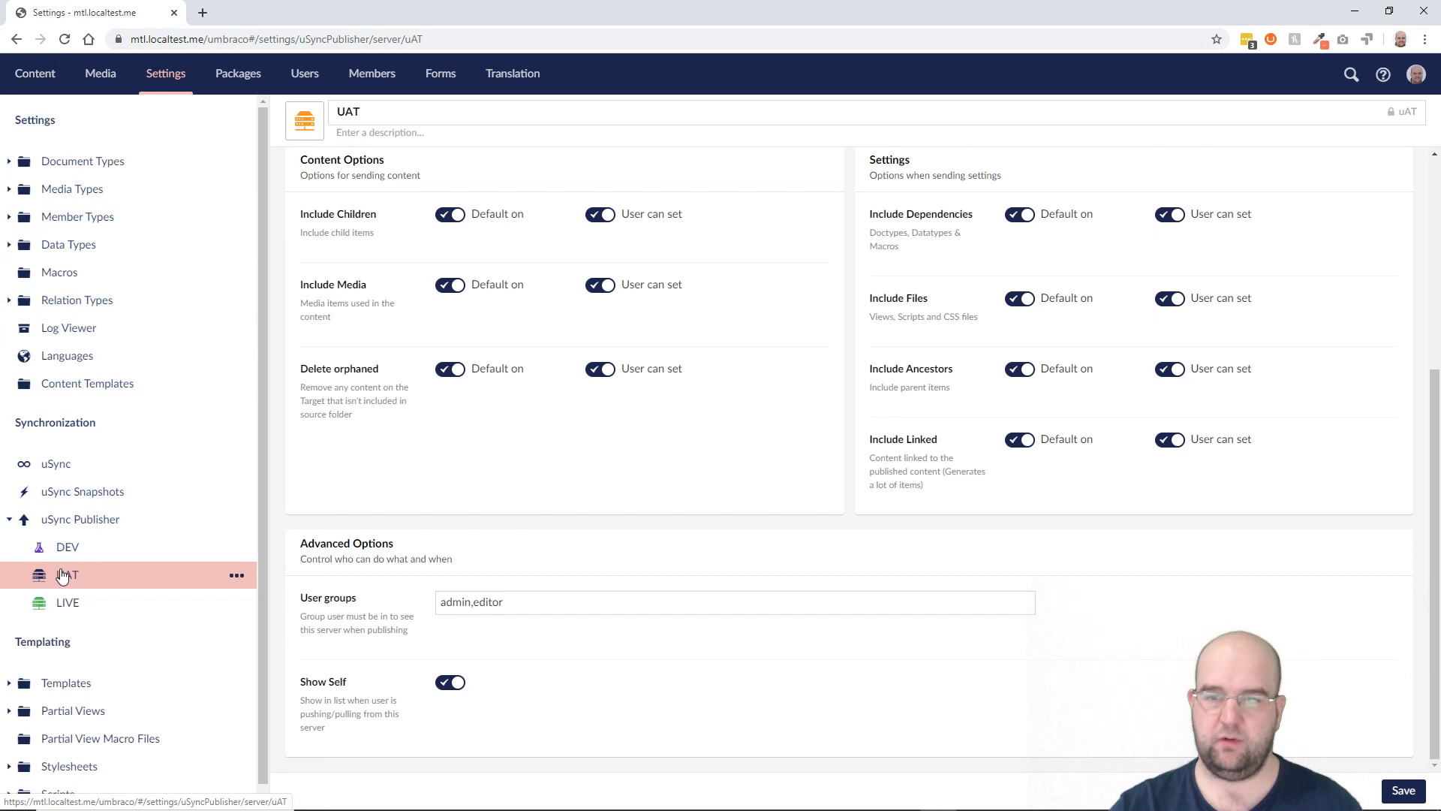
# Step: Start Publish to... for Megan Thomas Lashes, pick the UAT target and review the include toggles
pyautogui.click(37, 73)
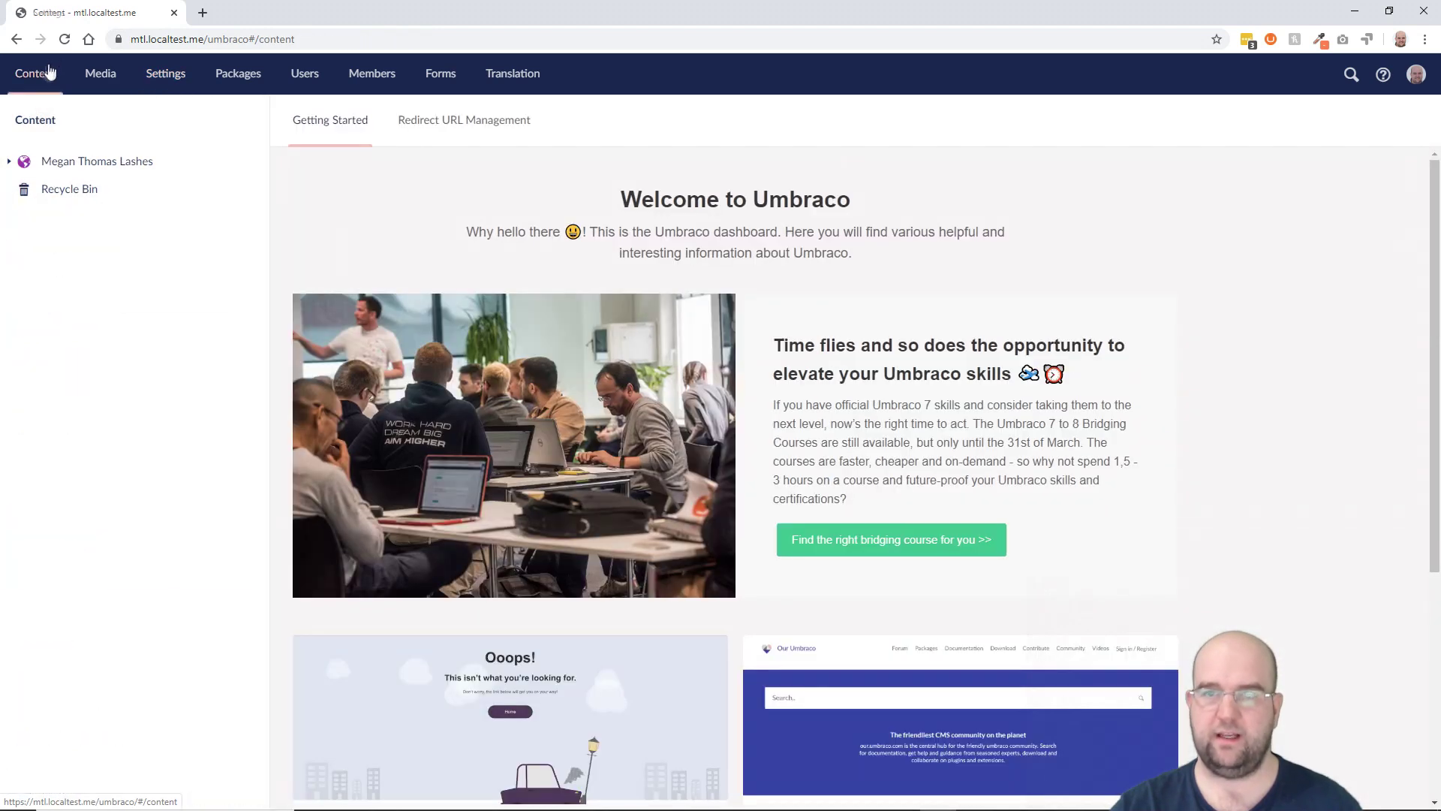
pyautogui.click(83, 162)
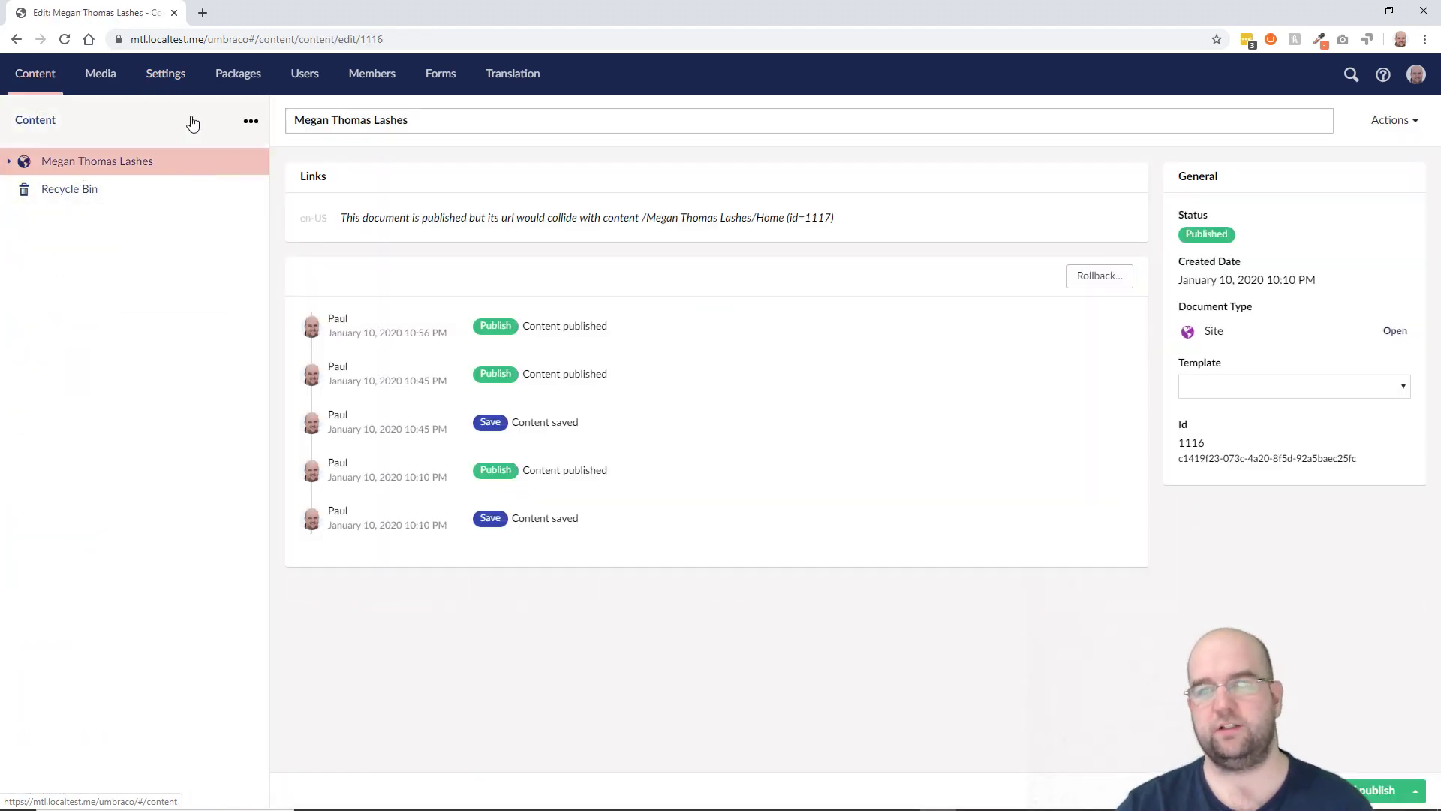
pyautogui.rightClick(136, 164)
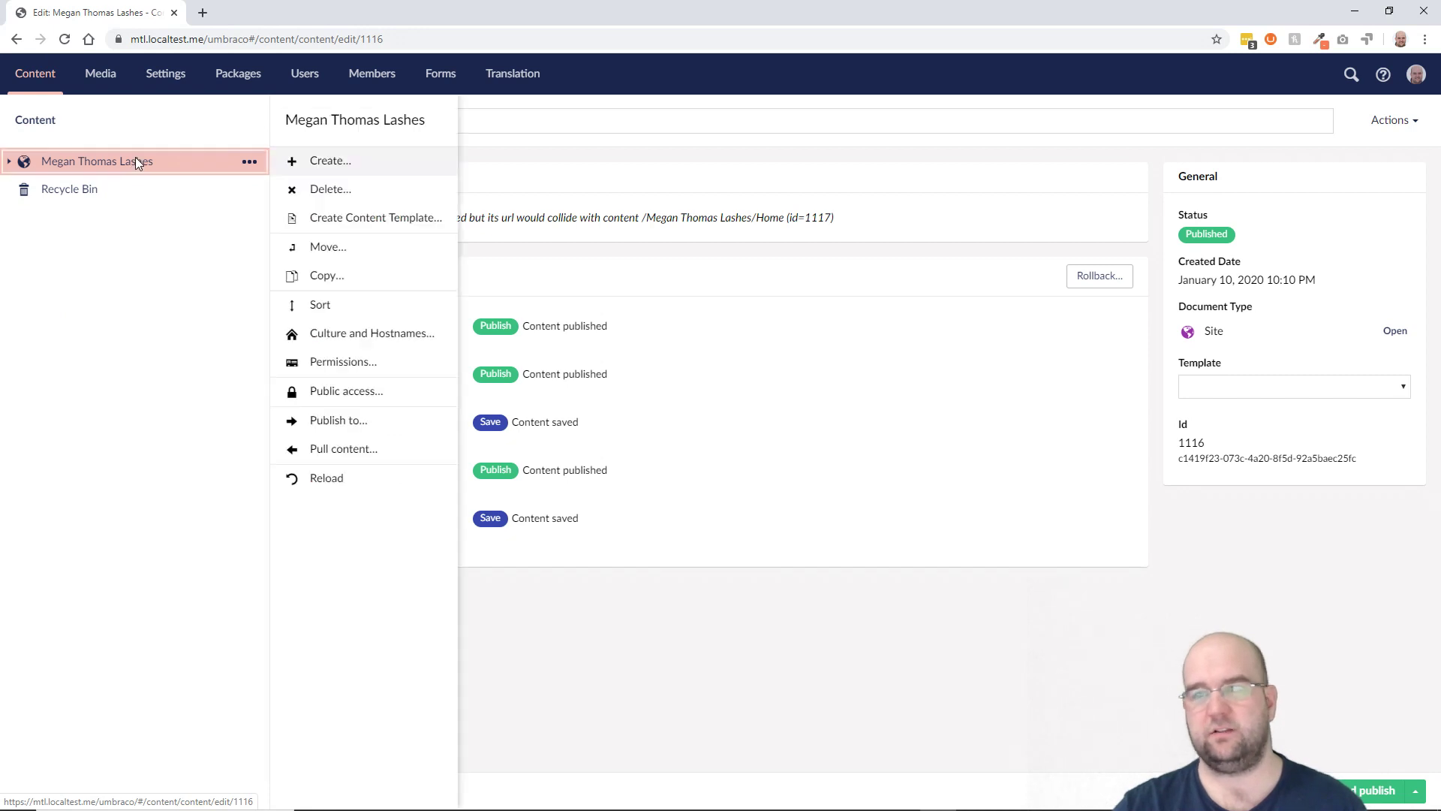
pyautogui.click(355, 421)
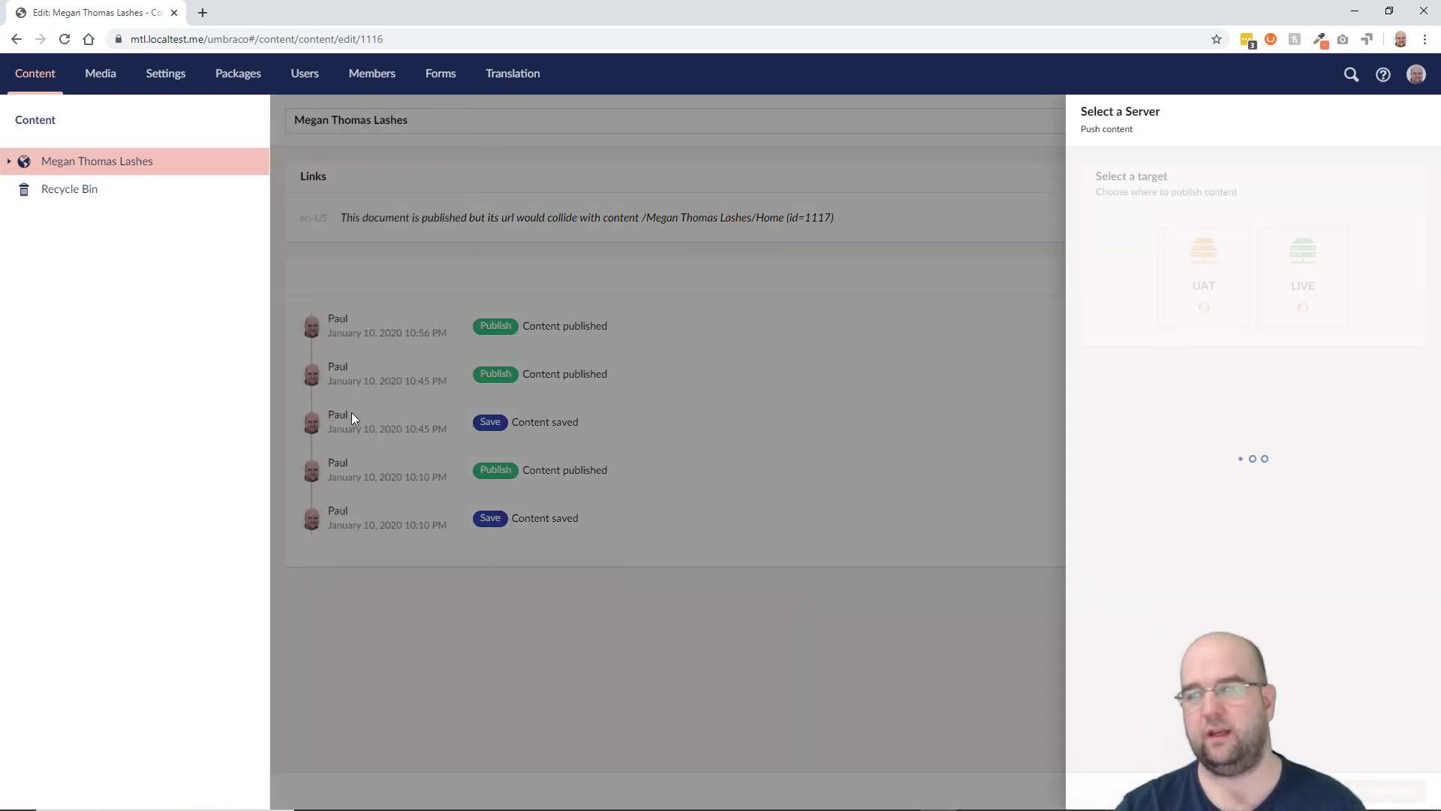
pyautogui.click(1216, 288)
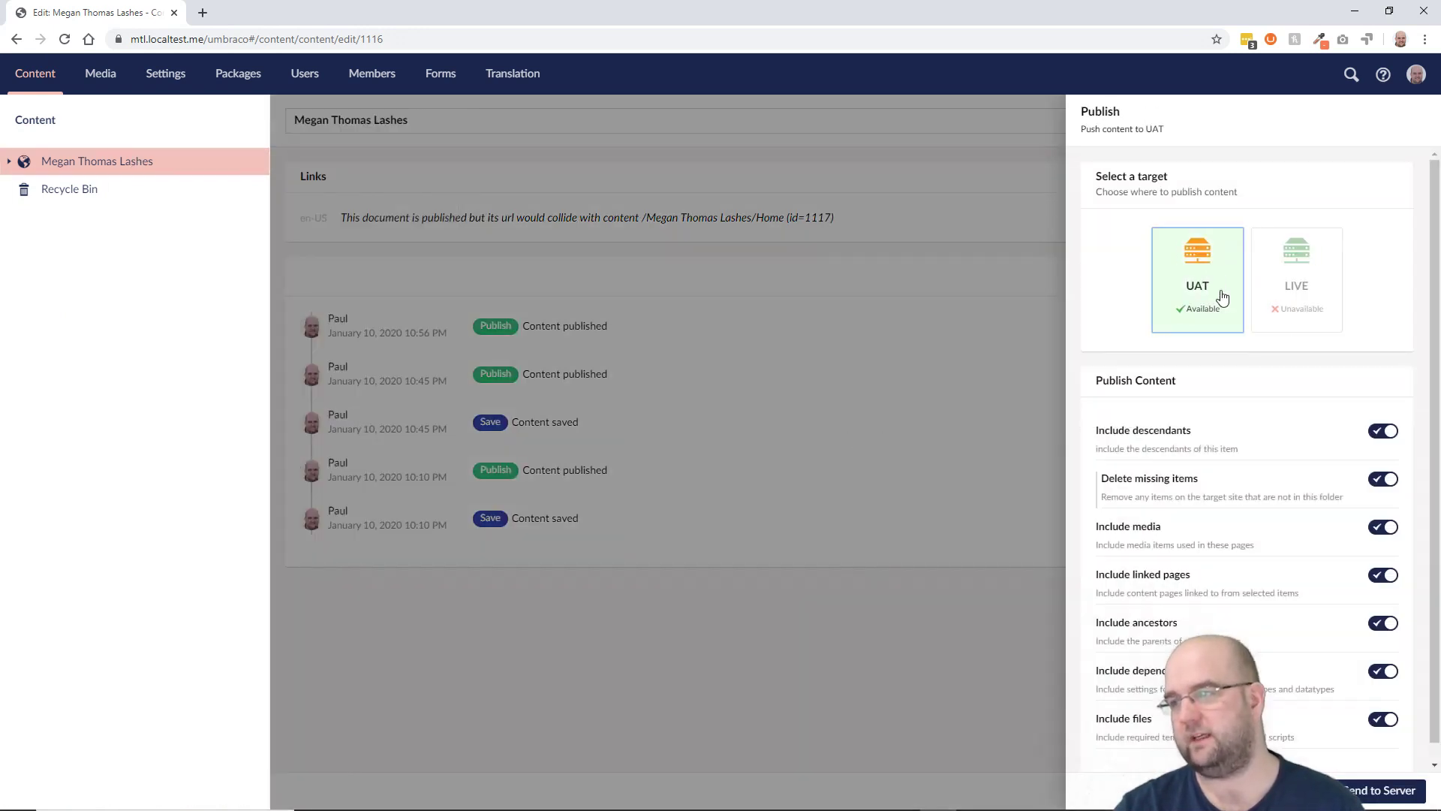
pyautogui.scroll(-1, 1294, 447)
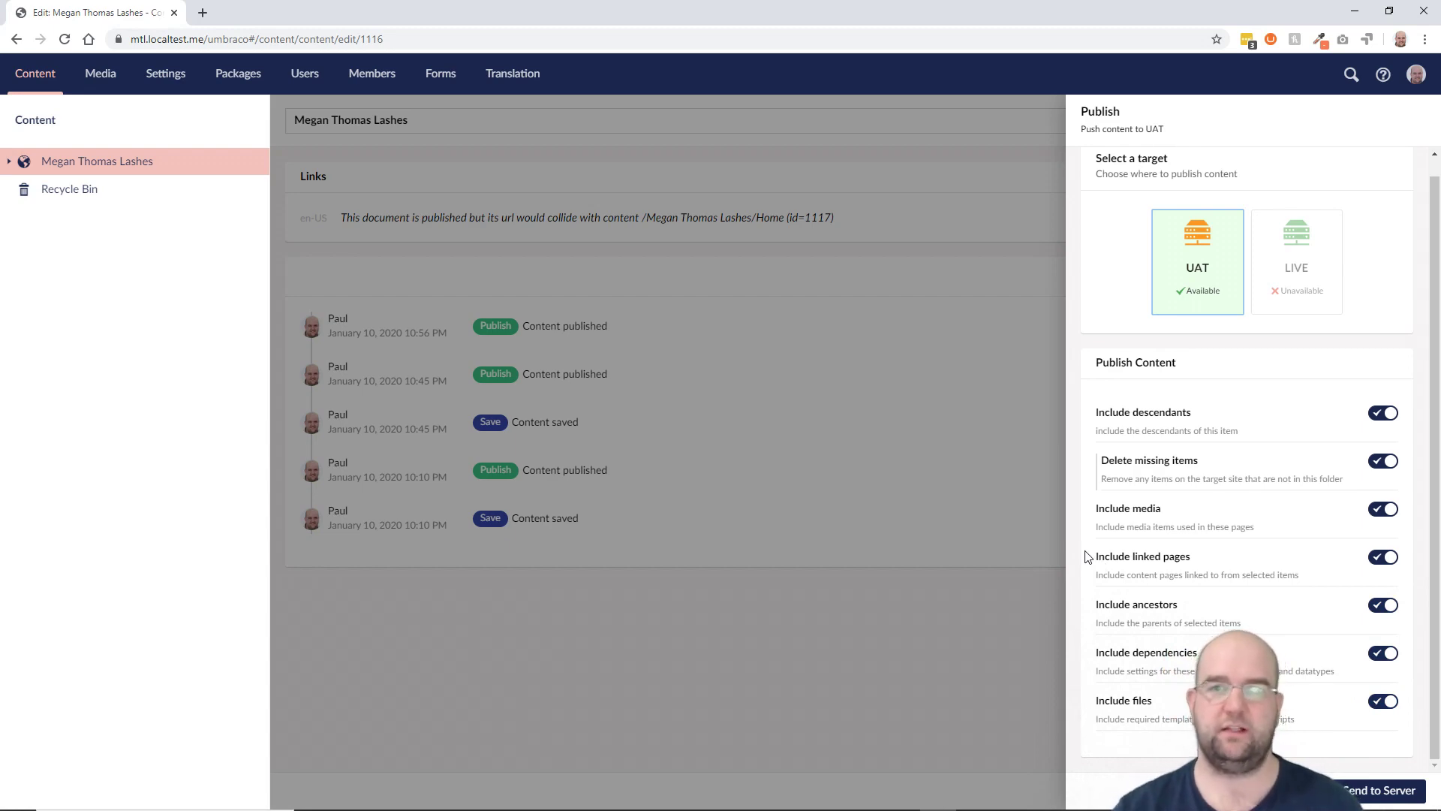
# Step: Check that the UAT content tree is empty, then reconfirm UAT as the publish target
pyautogui.hotkey('alt', 'Tab')
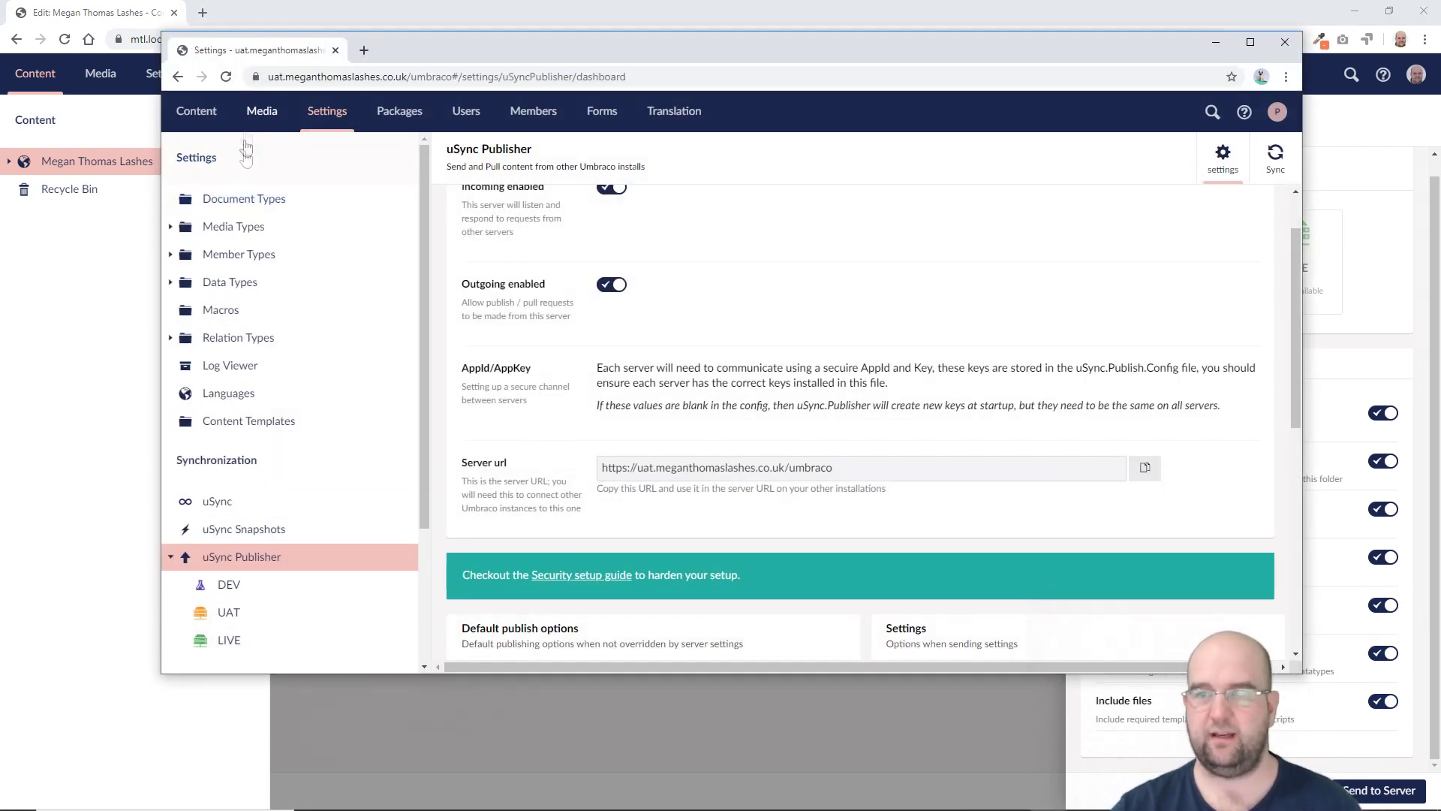
pyautogui.click(246, 150)
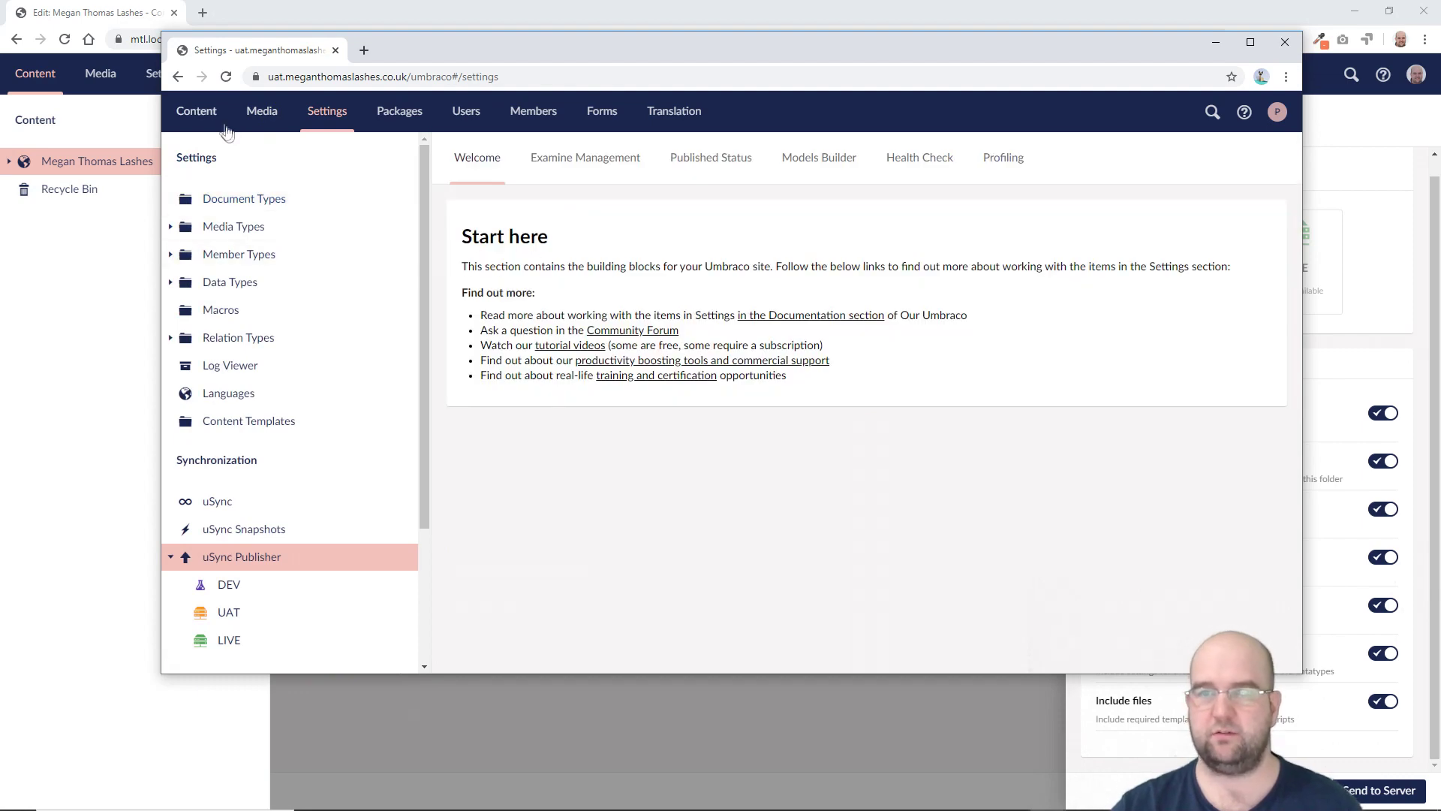
pyautogui.click(201, 114)
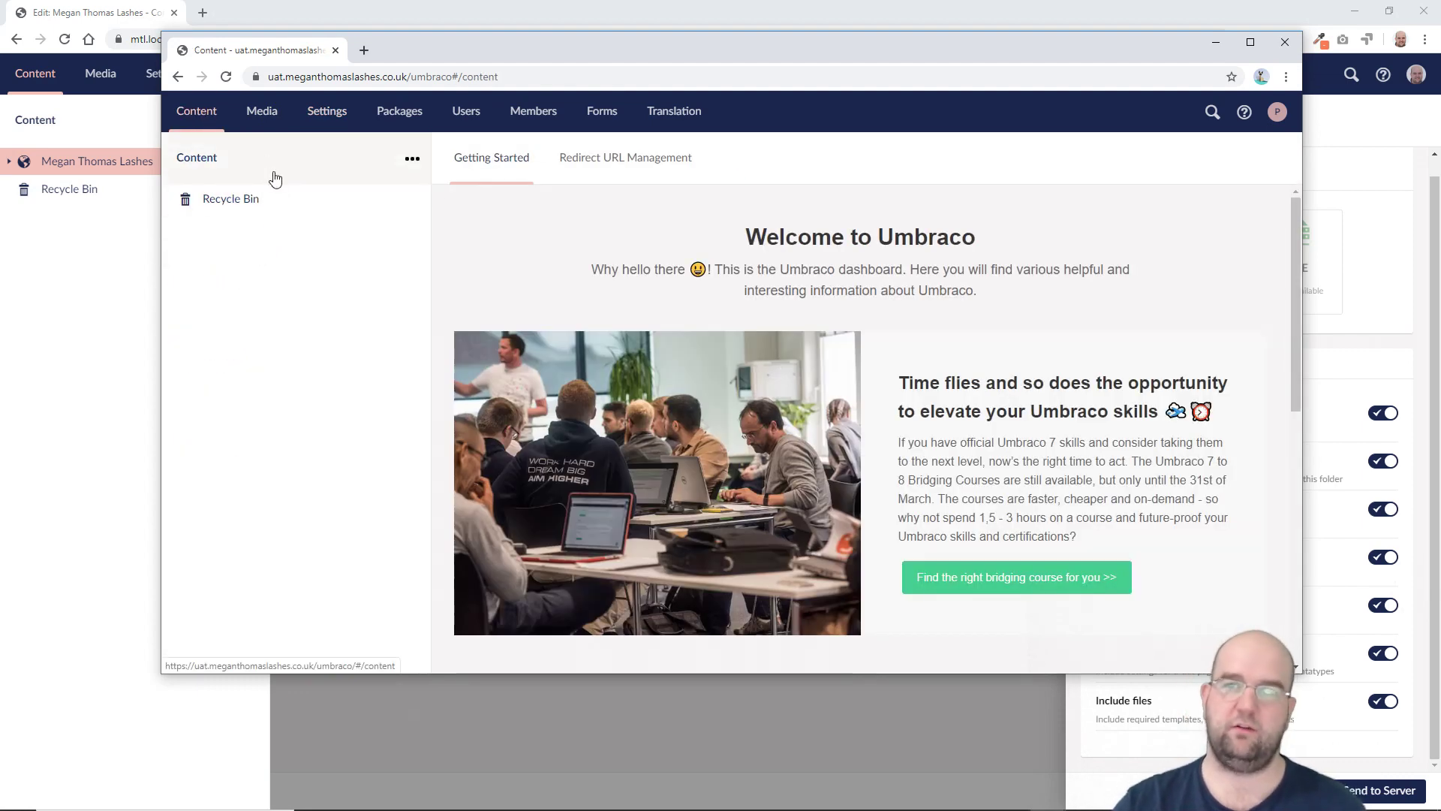
pyautogui.hotkey('alt', 'Tab')
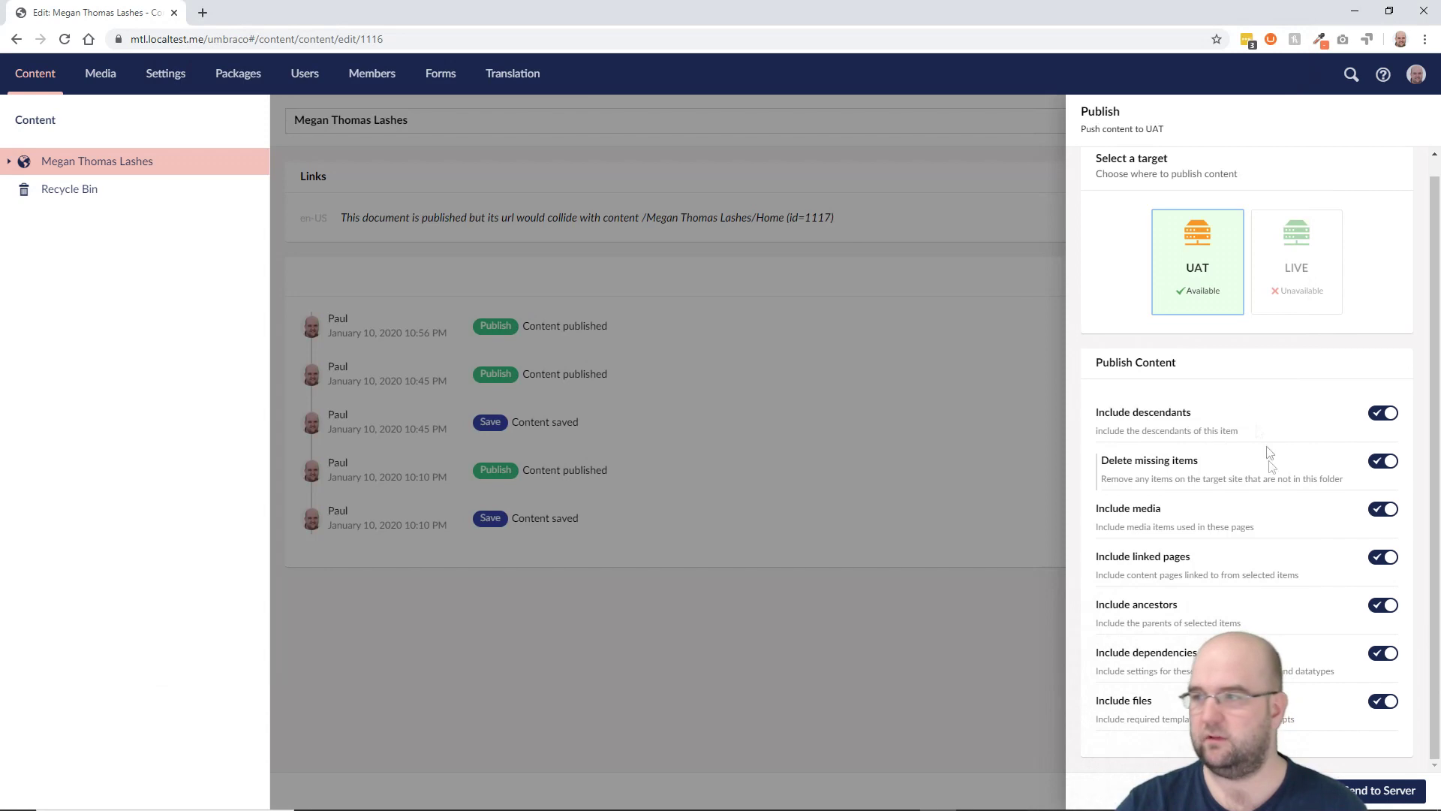
pyautogui.click(1208, 267)
pyautogui.scroll(-1, 1317, 523)
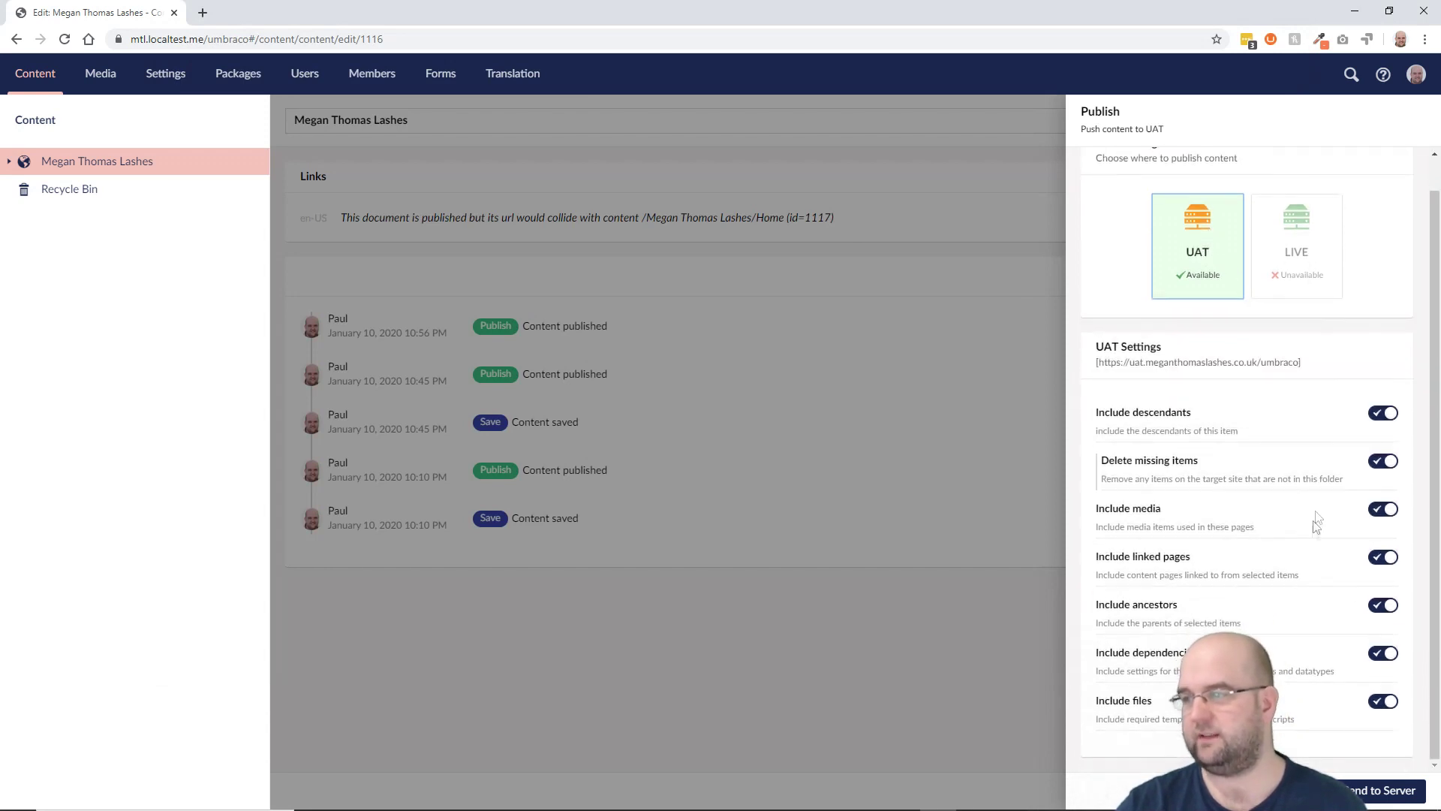
# Step: Send Megan Thomas Lashes to the UAT server and review the reported changes
pyautogui.click(1381, 791)
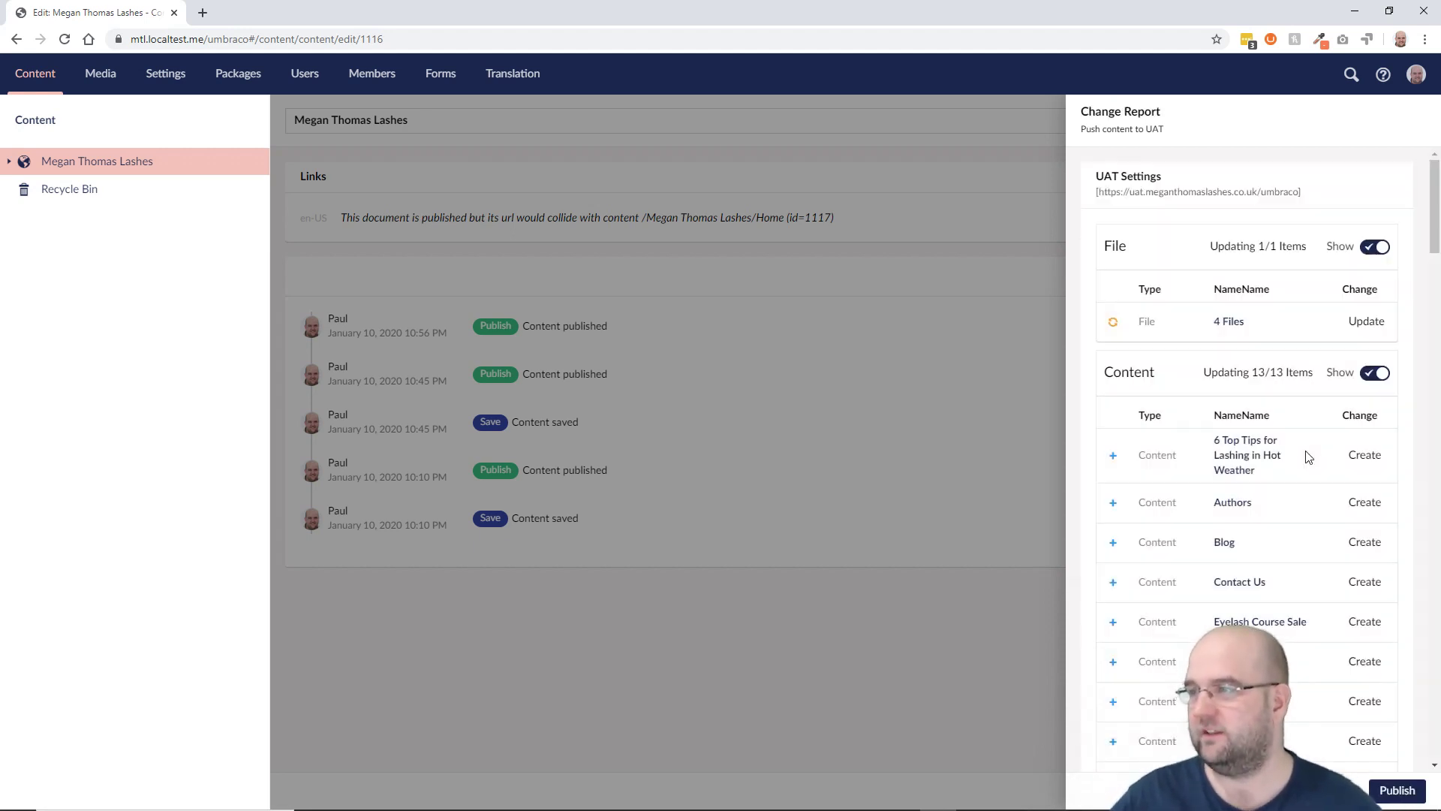
pyautogui.scroll(-20, 1322, 488)
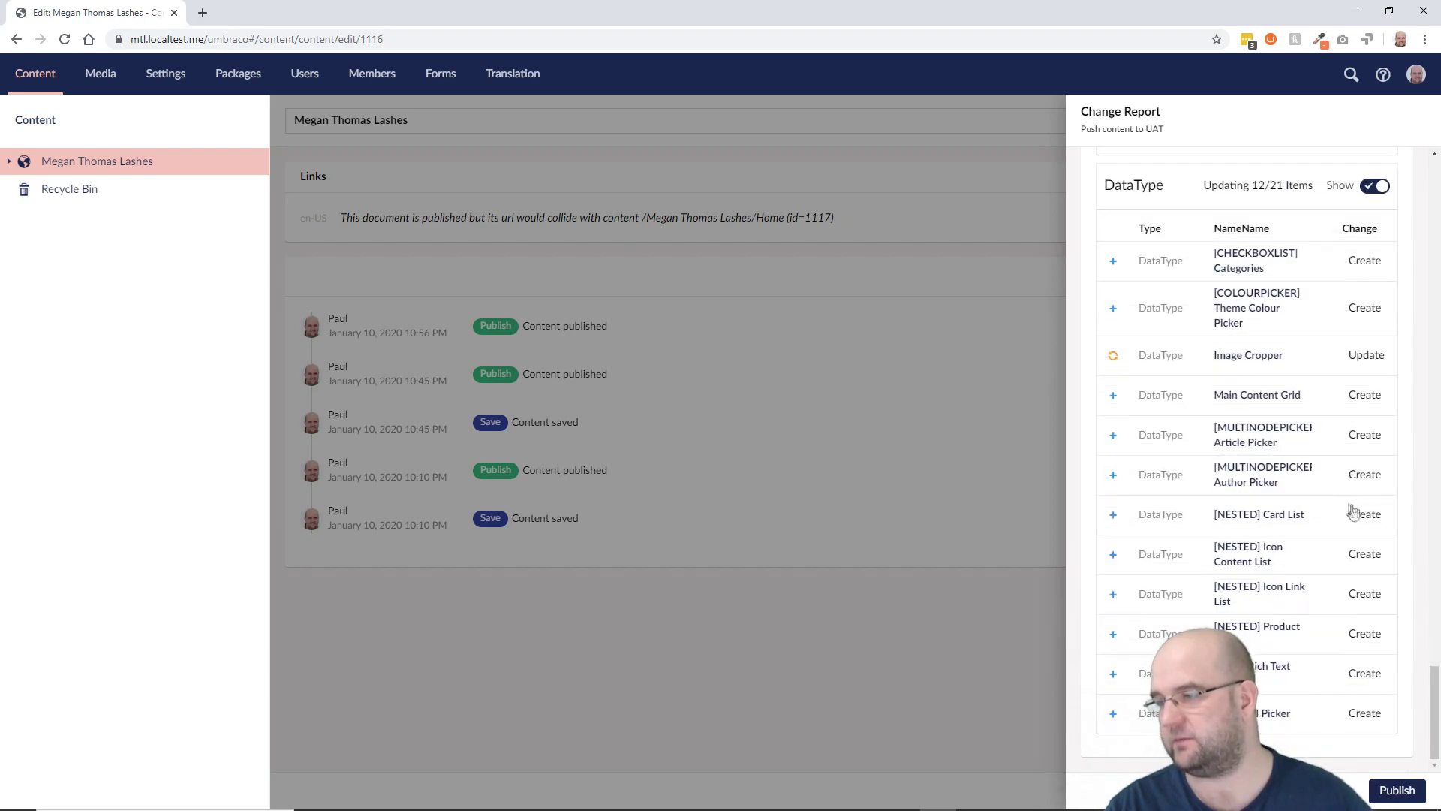
pyautogui.moveTo(1430, 689); pyautogui.dragTo(1433, 401)
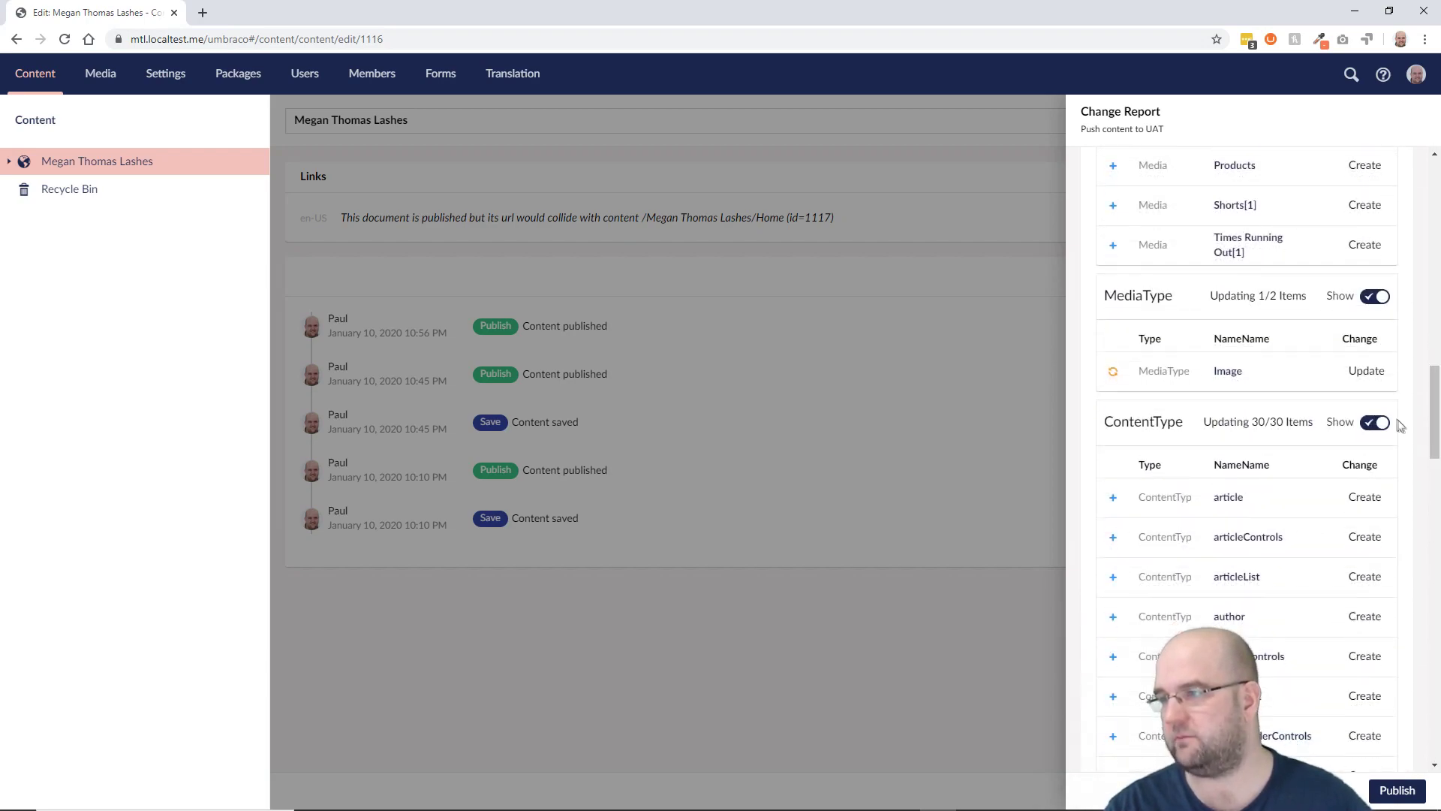
pyautogui.scroll(3, 1404, 428)
pyautogui.scroll(5, 1404, 428)
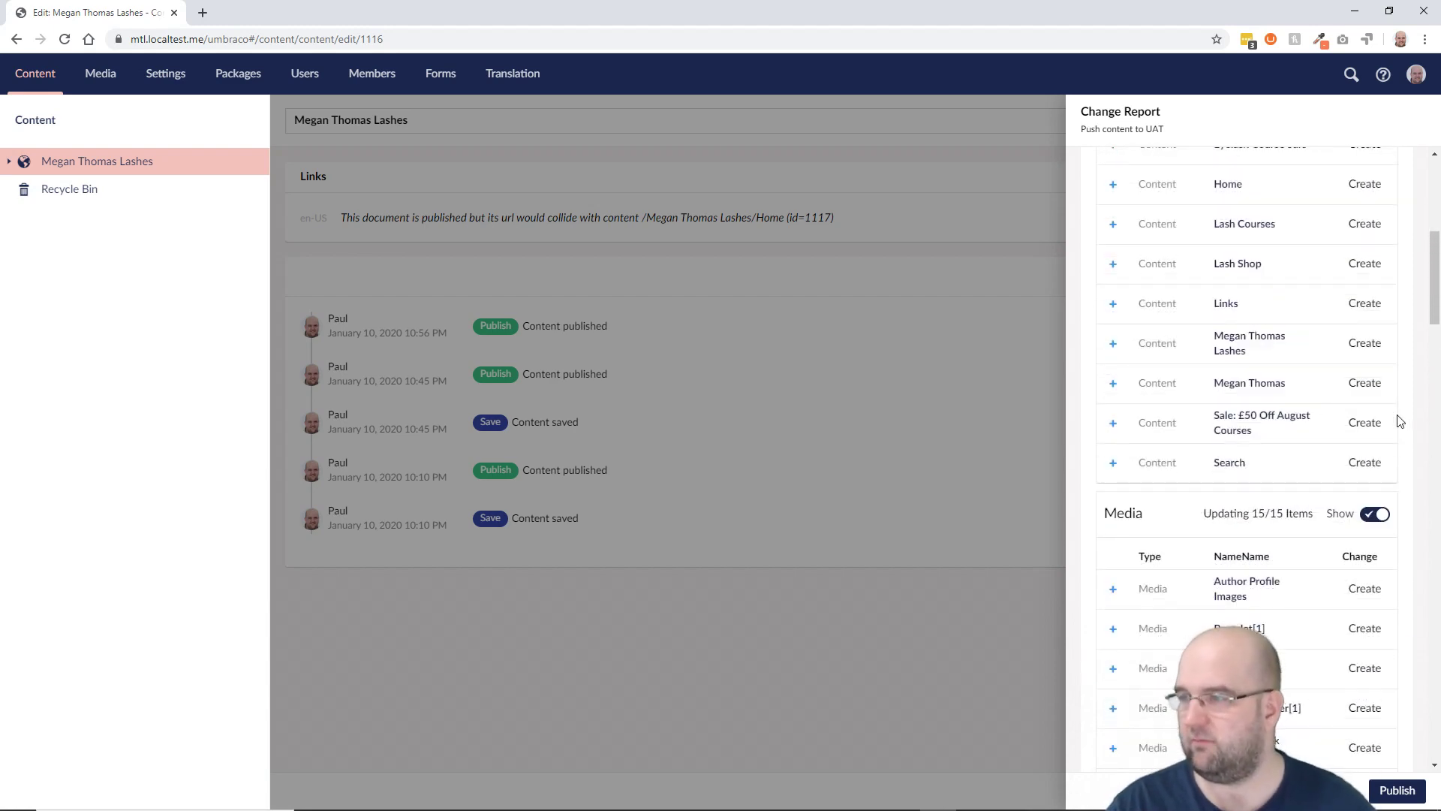
pyautogui.scroll(3, 1403, 419)
pyautogui.scroll(-8, 1403, 418)
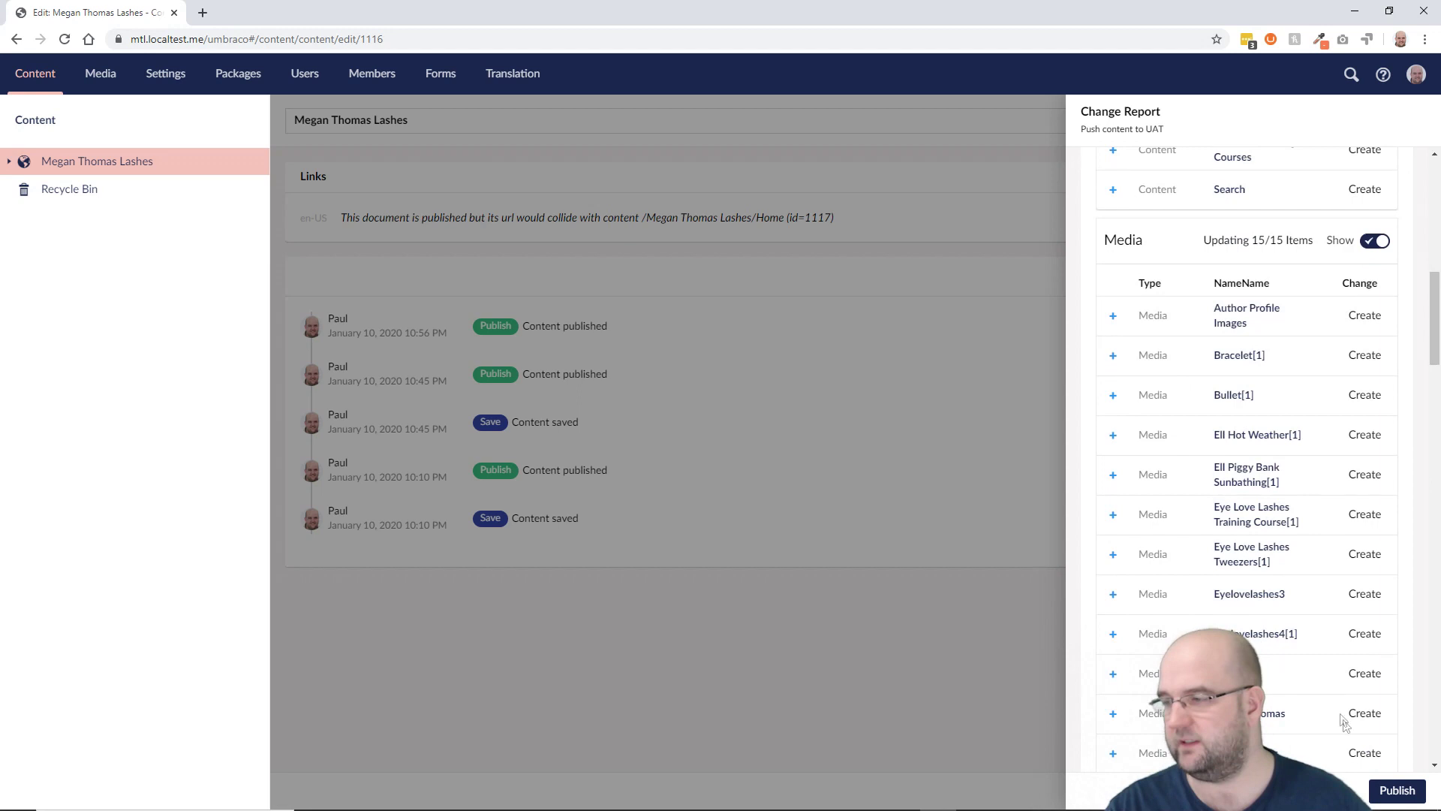
# Step: Publish the changes to UAT, check the Content, Media, DataType and File results, and close
pyautogui.click(1395, 792)
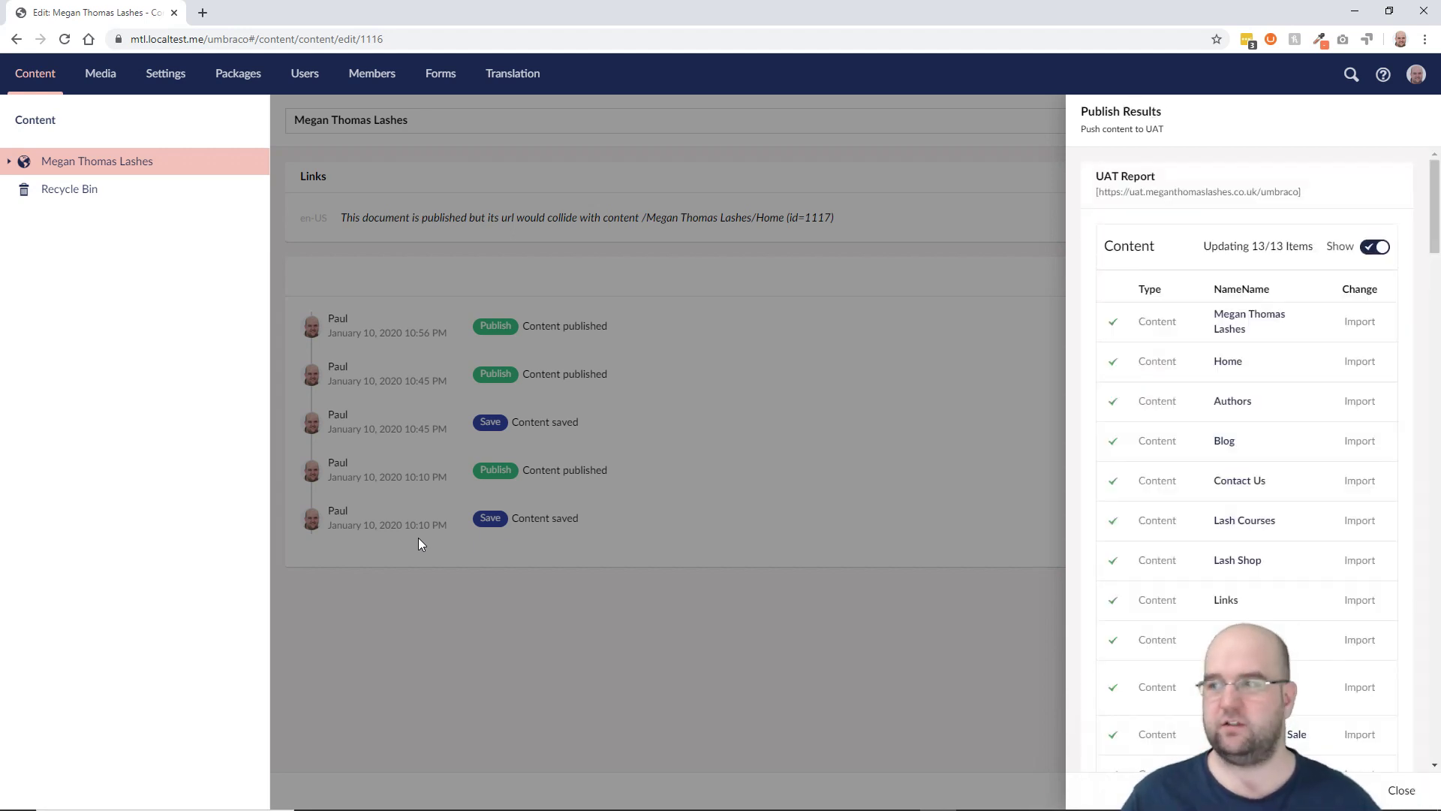
pyautogui.scroll(-20, 1314, 634)
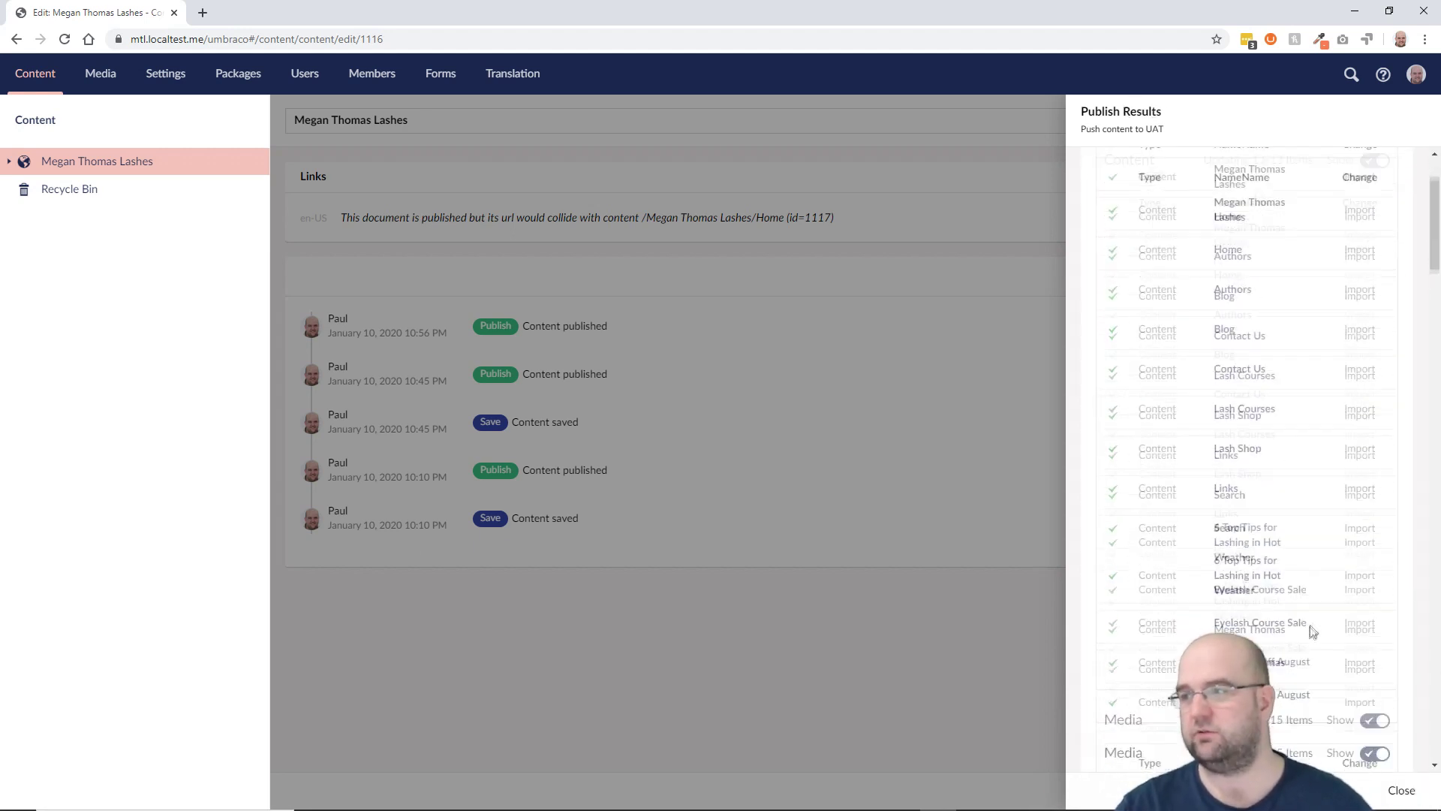
pyautogui.scroll(-8, 1320, 647)
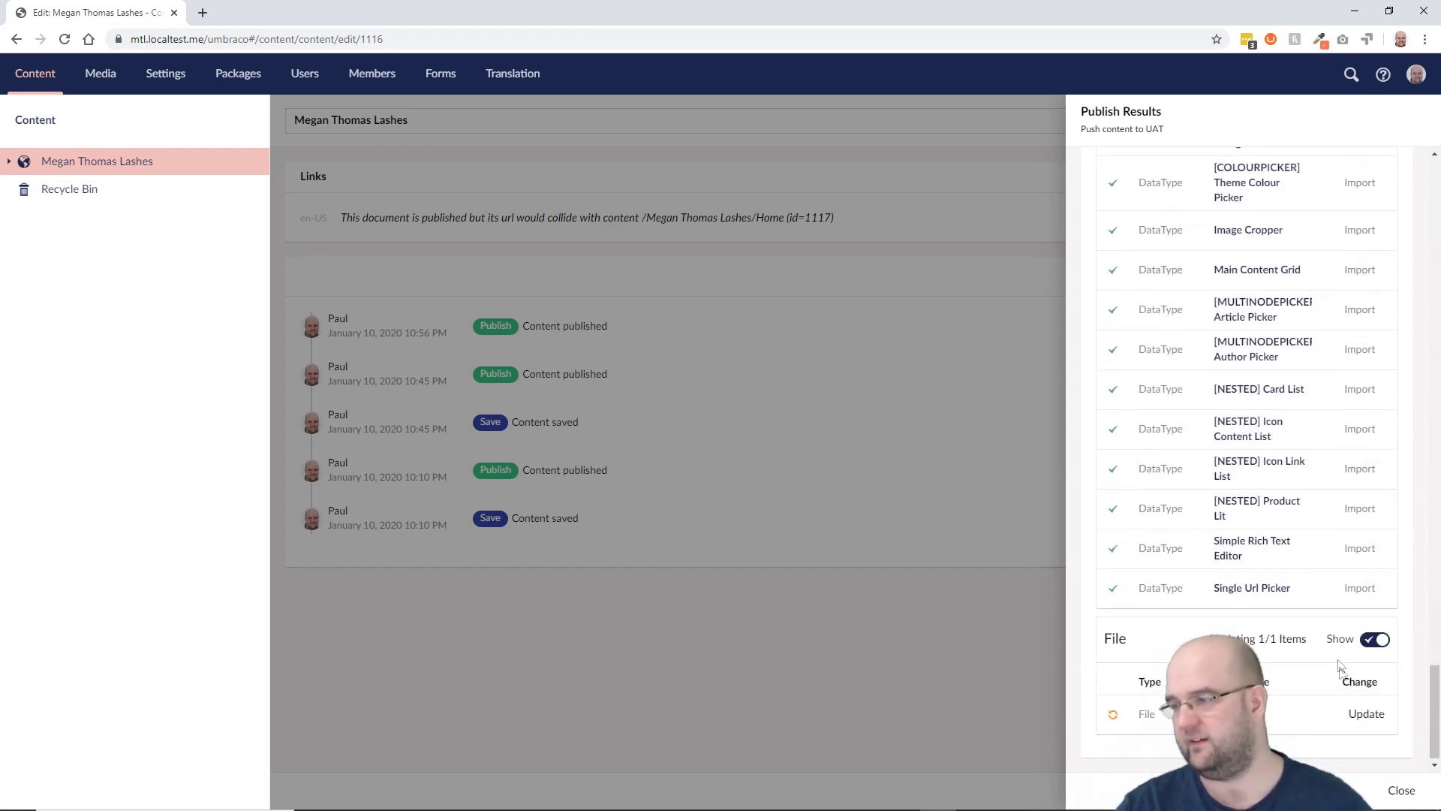
pyautogui.click(1401, 791)
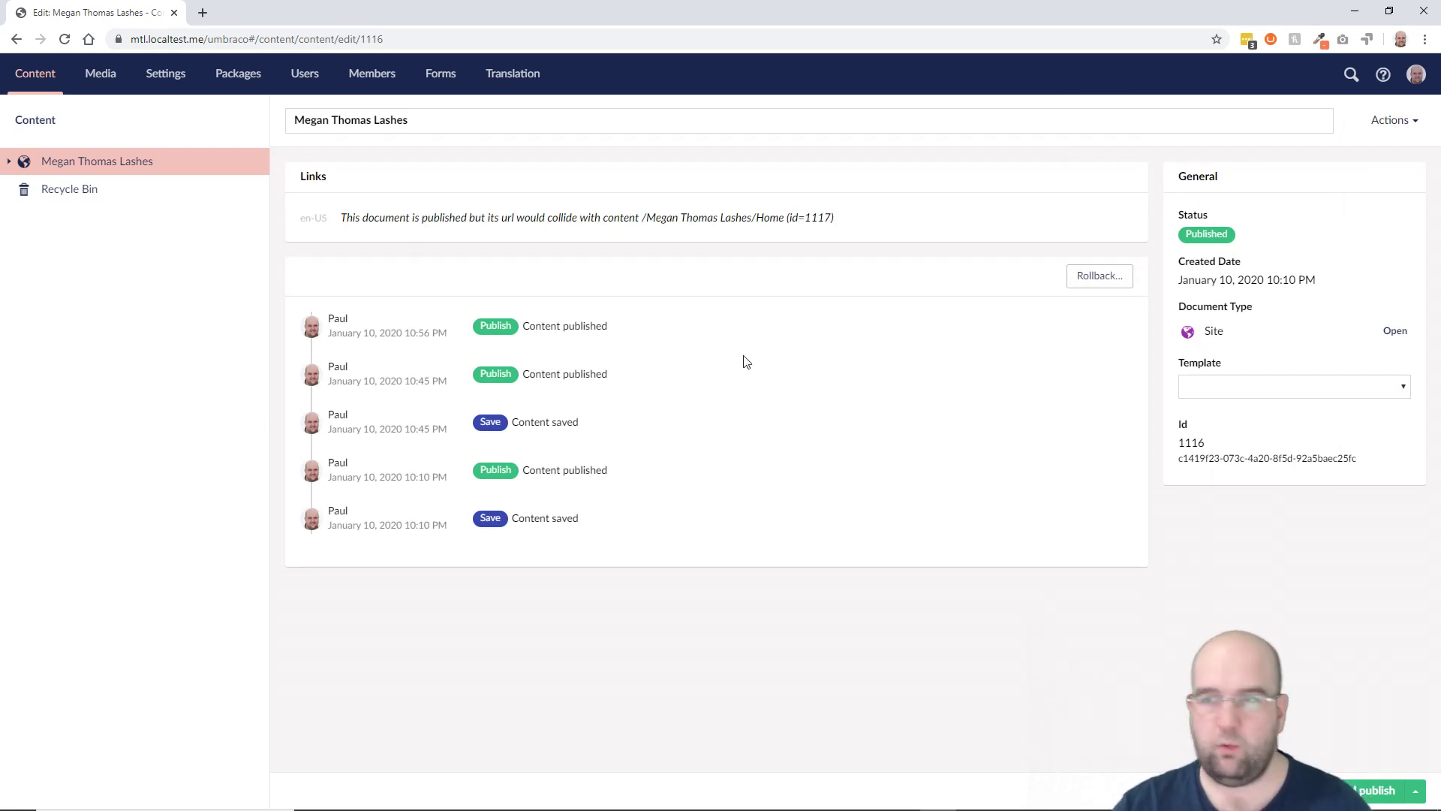
# Step: Reload the UAT back office and expand Megan Thomas Lashes and Home to see the pushed pages
pyautogui.hotkey('alt', 'Tab')
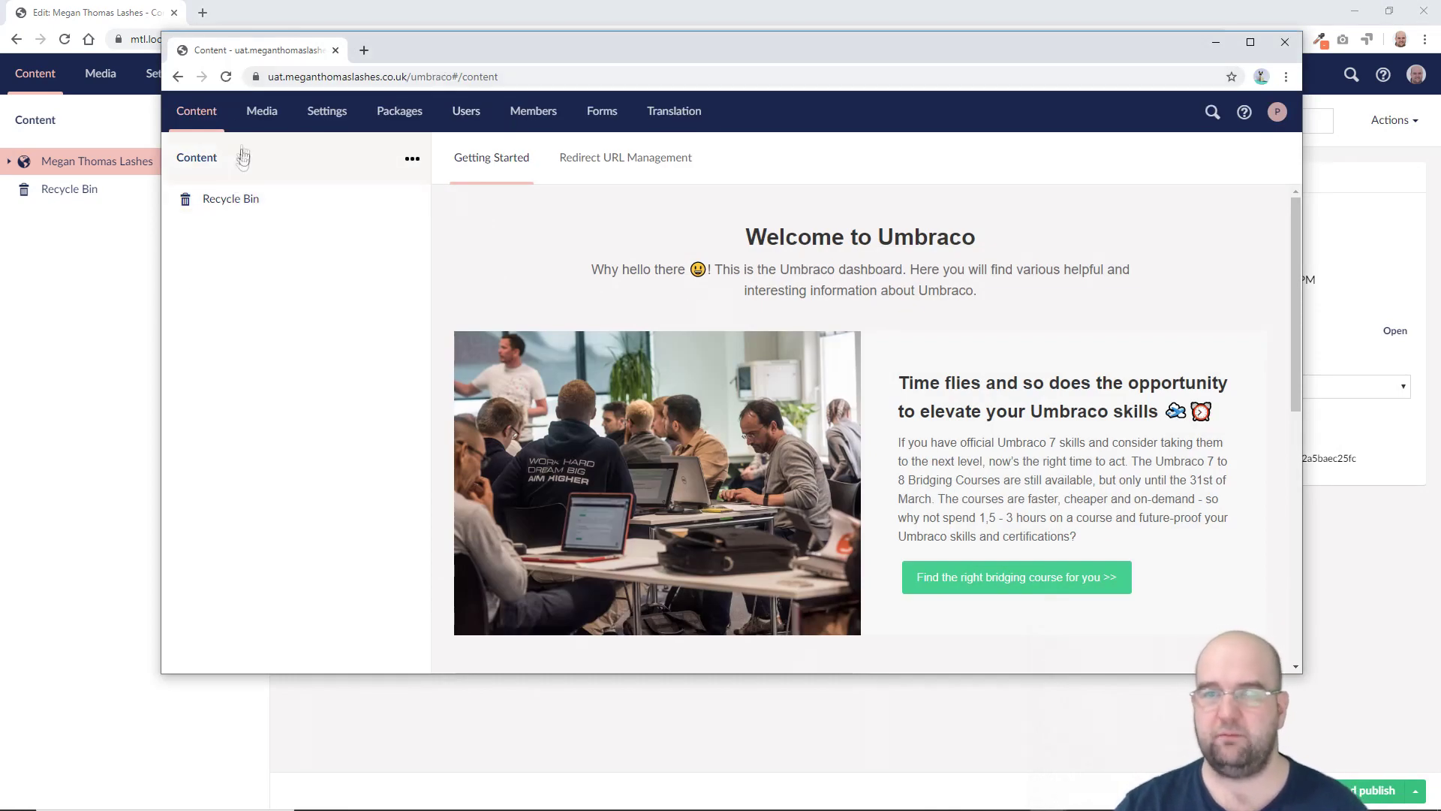
pyautogui.click(225, 77)
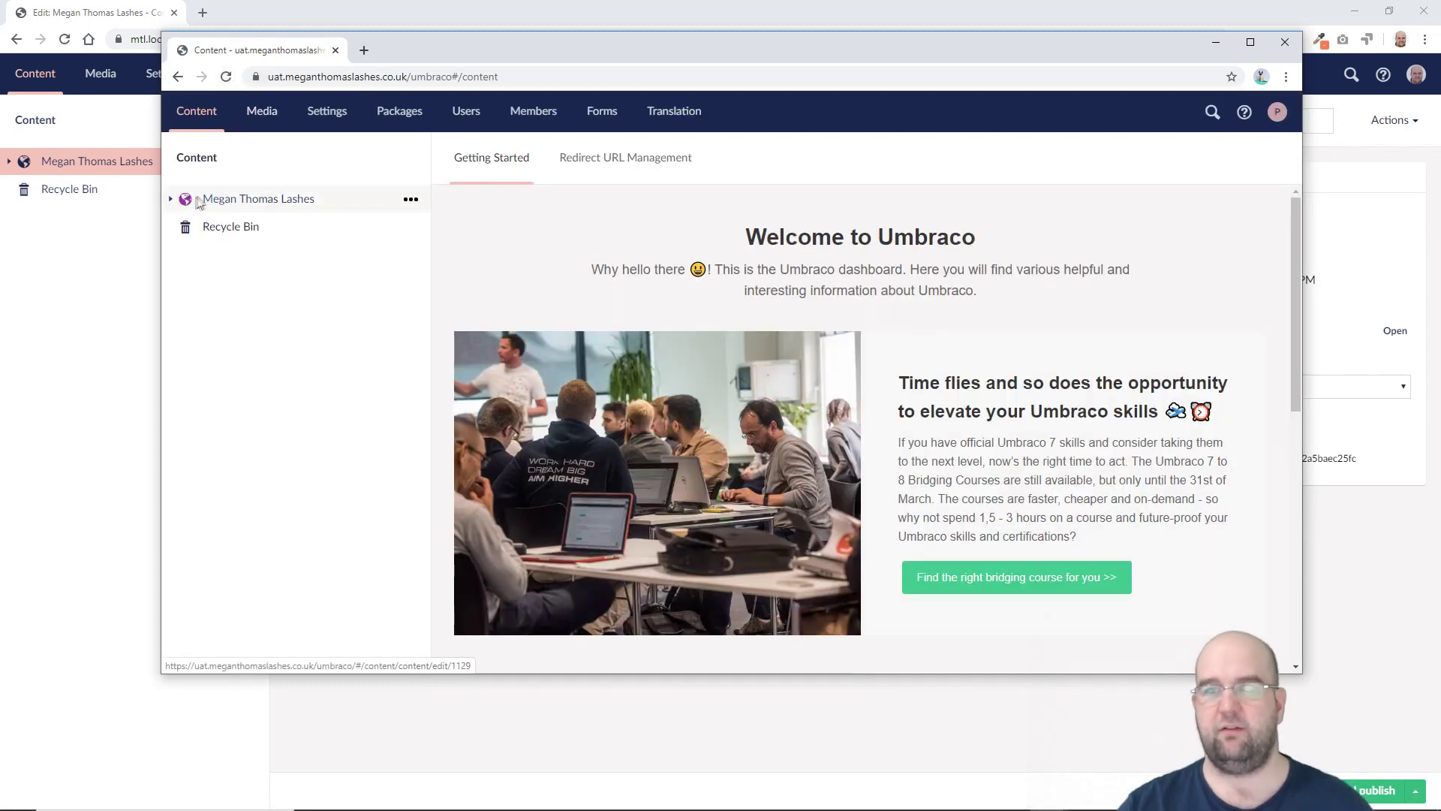
pyautogui.click(171, 199)
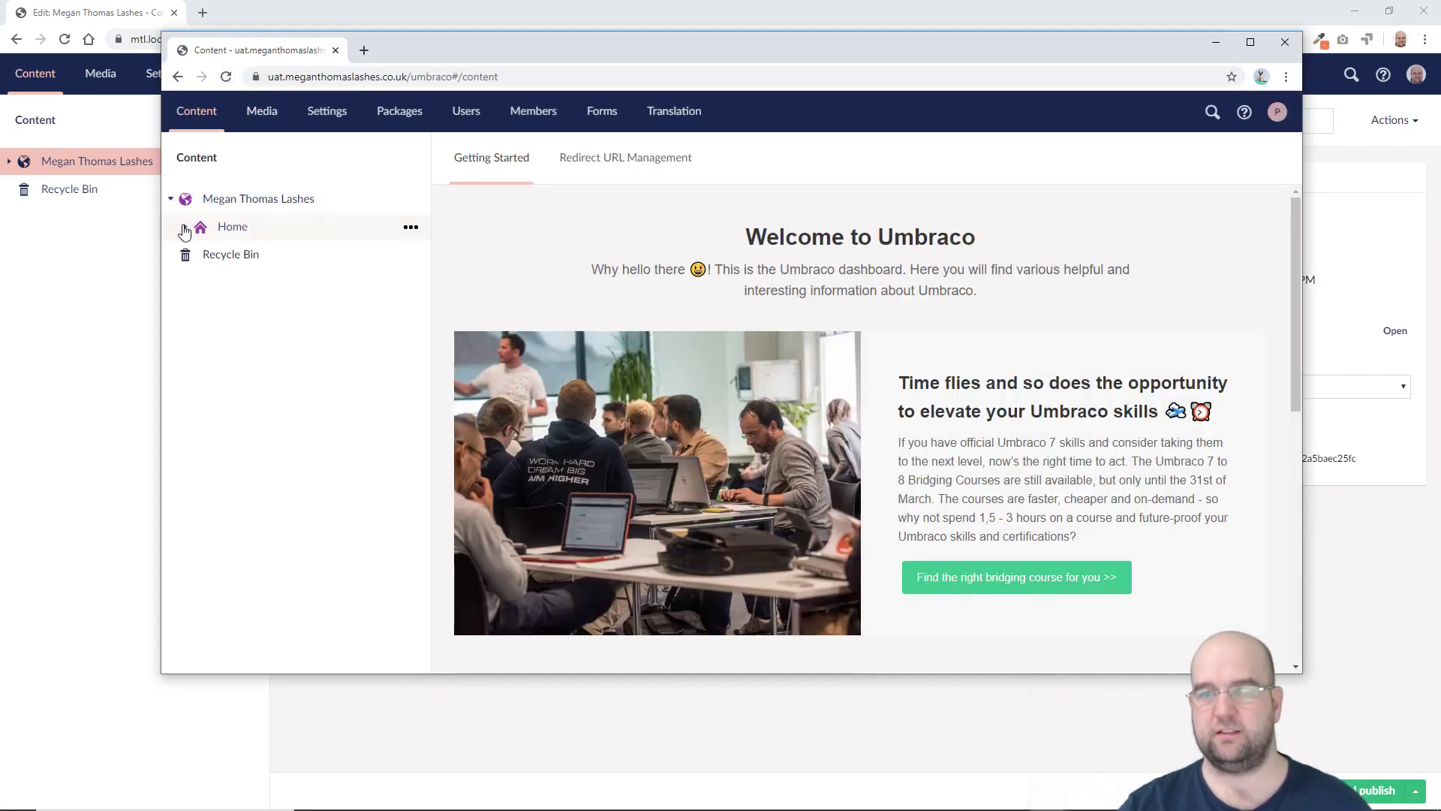
pyautogui.click(185, 228)
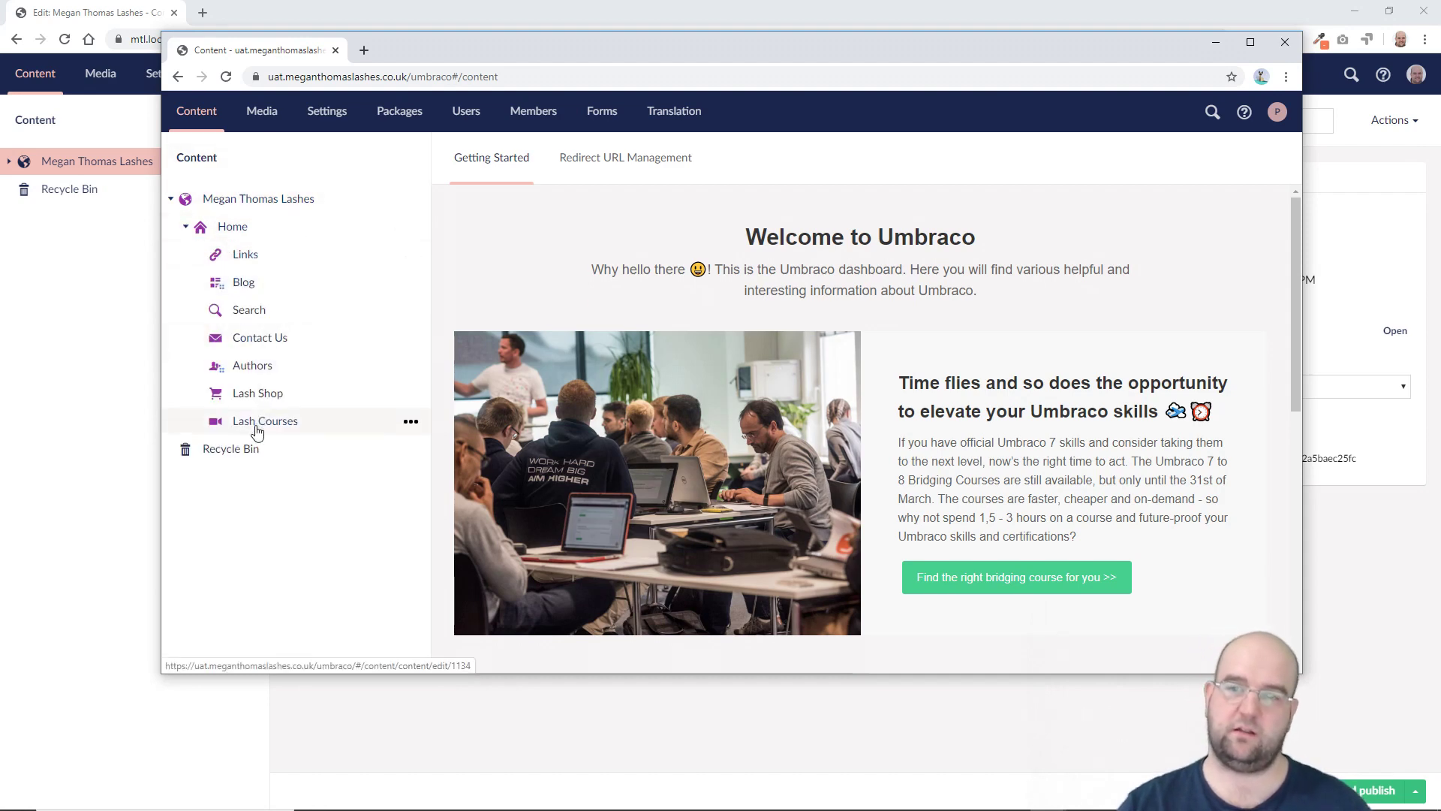
# Step: Check the UAT Document Types, expanding the Compositions, Elements and Pages folders
pyautogui.click(324, 115)
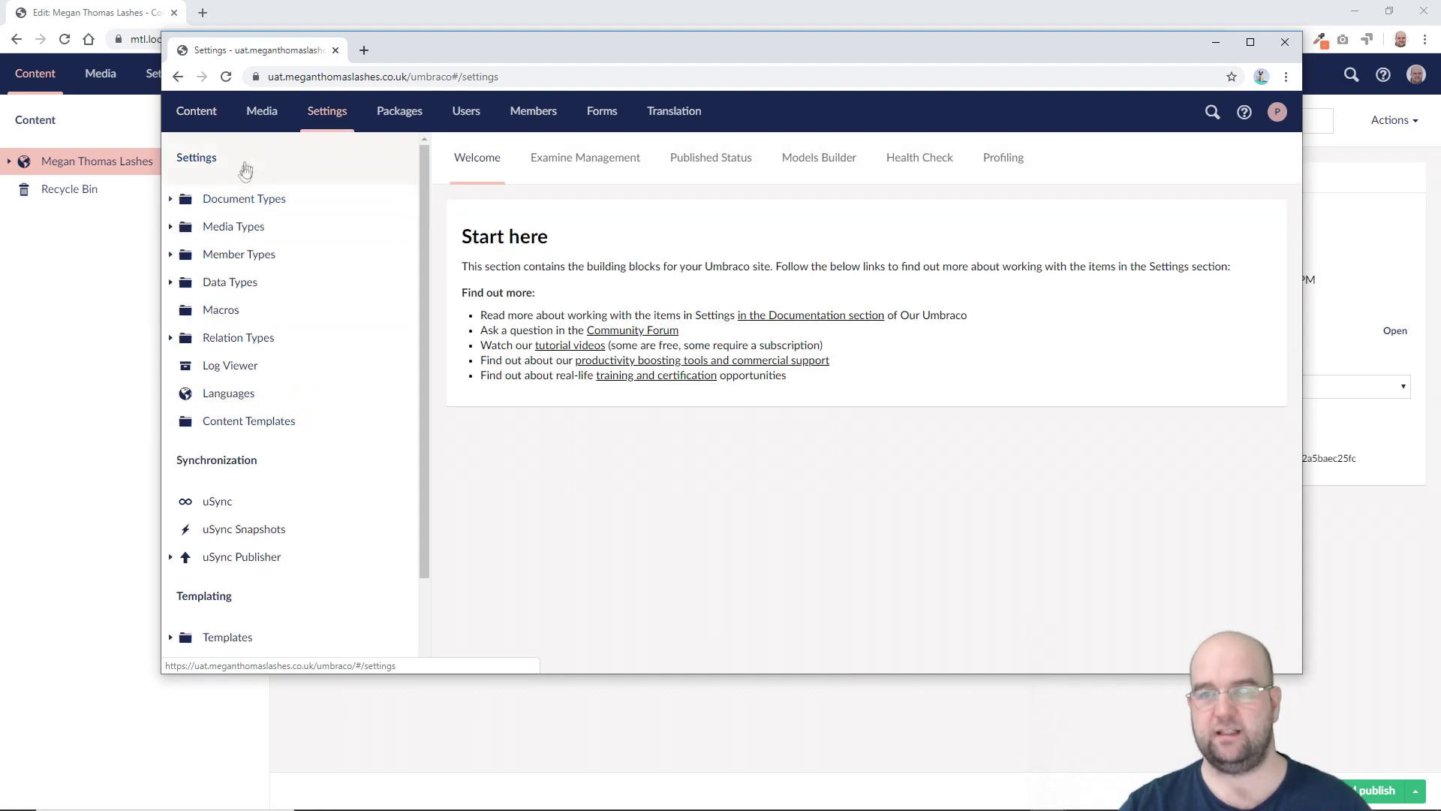
pyautogui.click(172, 199)
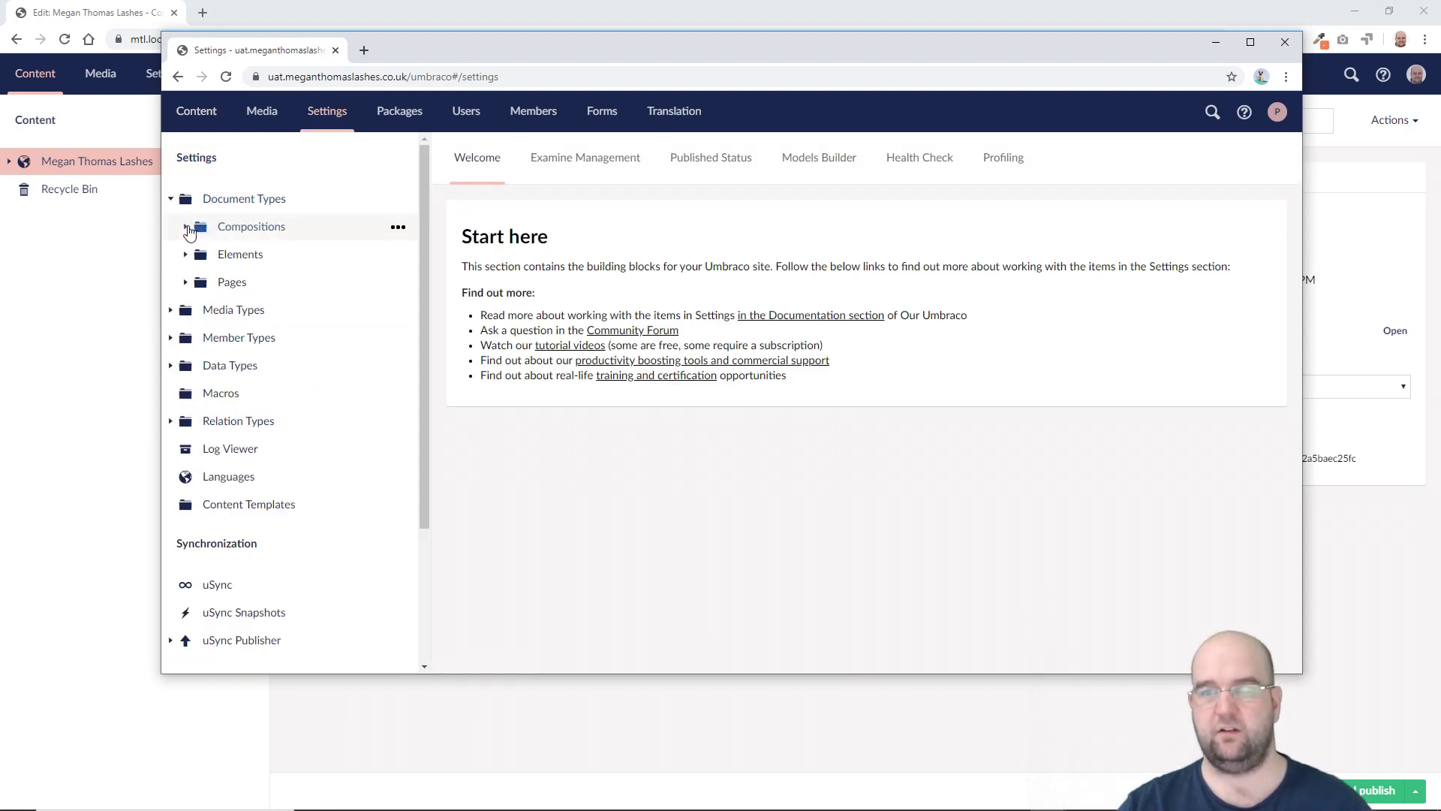
pyautogui.click(186, 226)
pyautogui.scroll(-3, 270, 300)
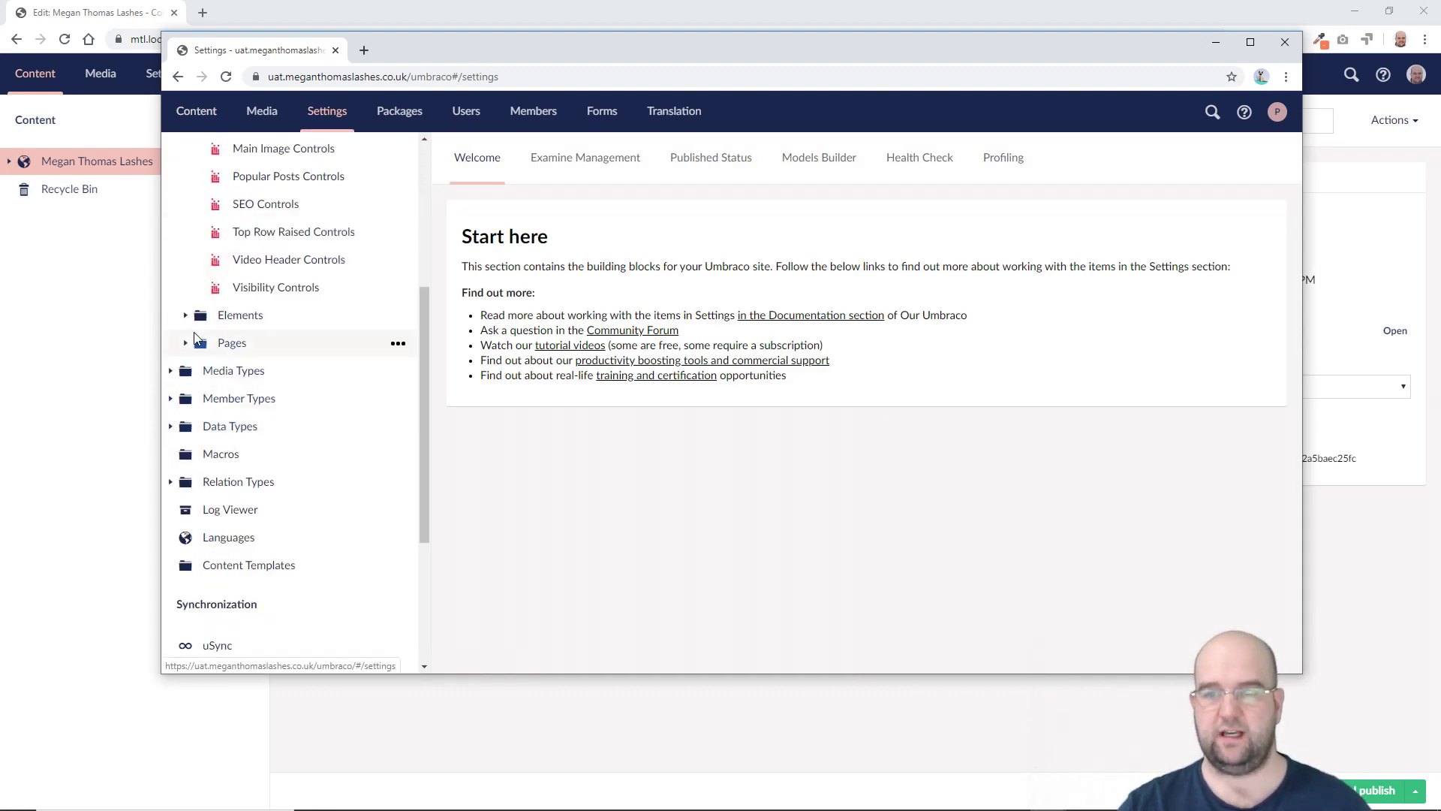
pyautogui.click(185, 314)
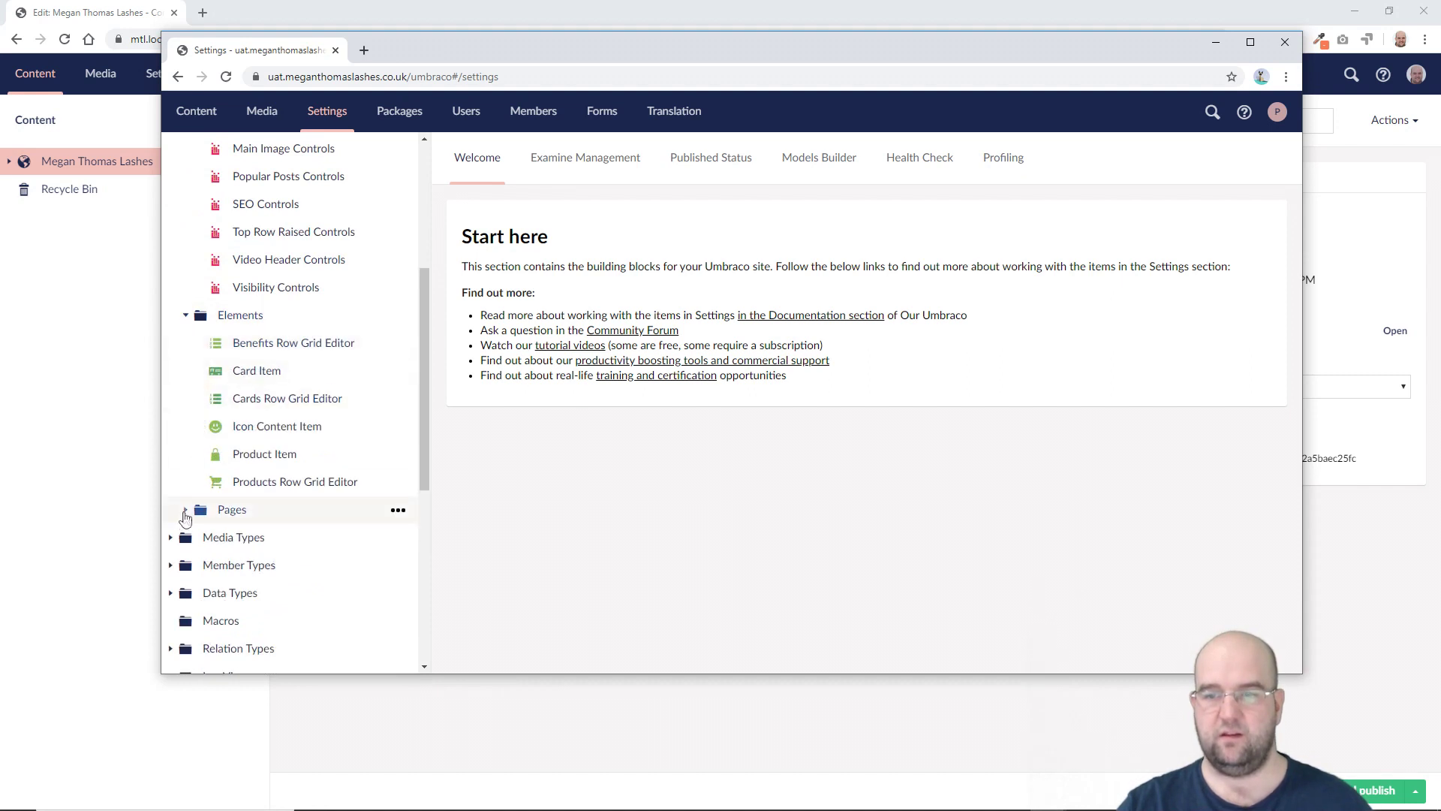
pyautogui.click(185, 511)
# Step: Check the UAT Media folders and the Ell Hot Weather[1] page-header image
pyautogui.click(262, 112)
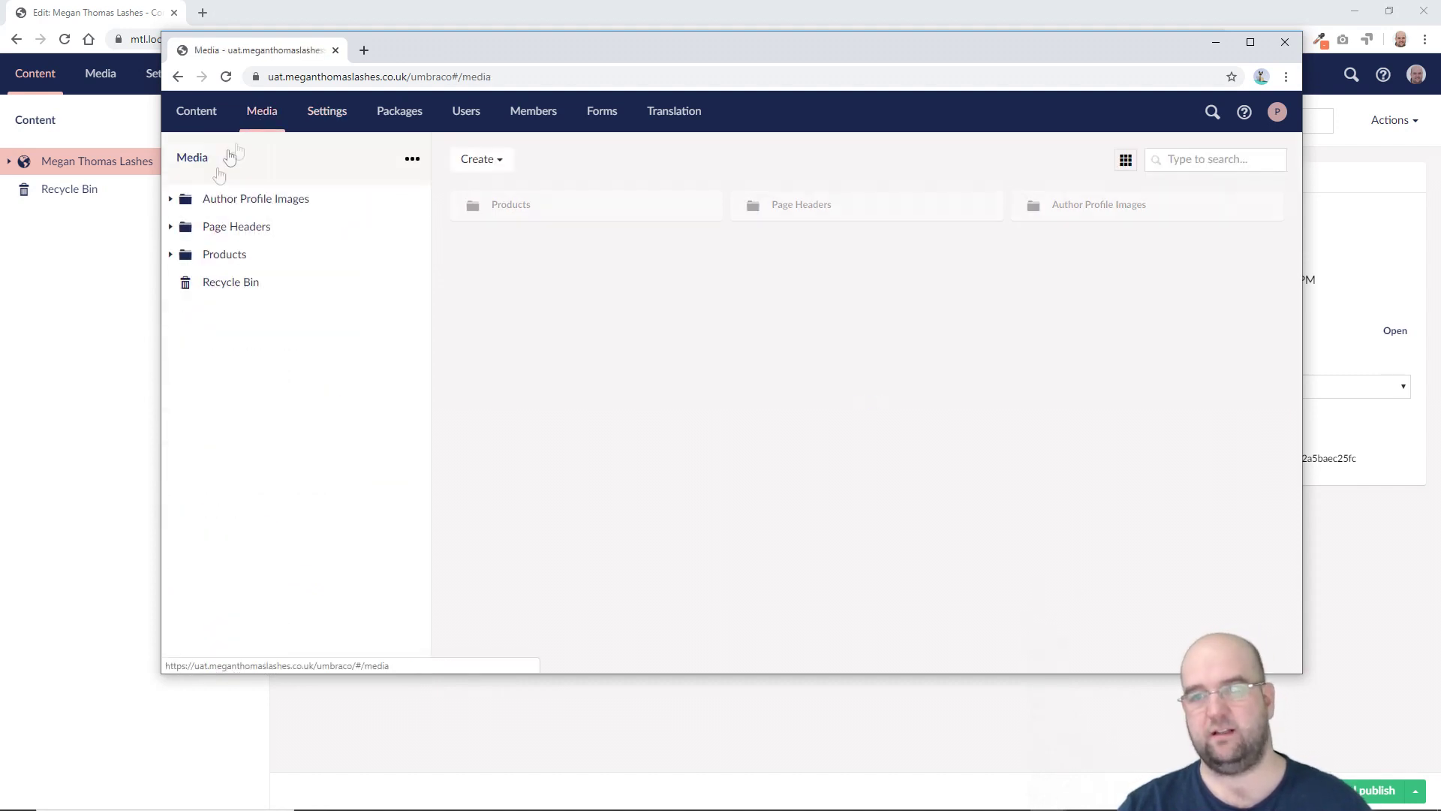
pyautogui.click(172, 199)
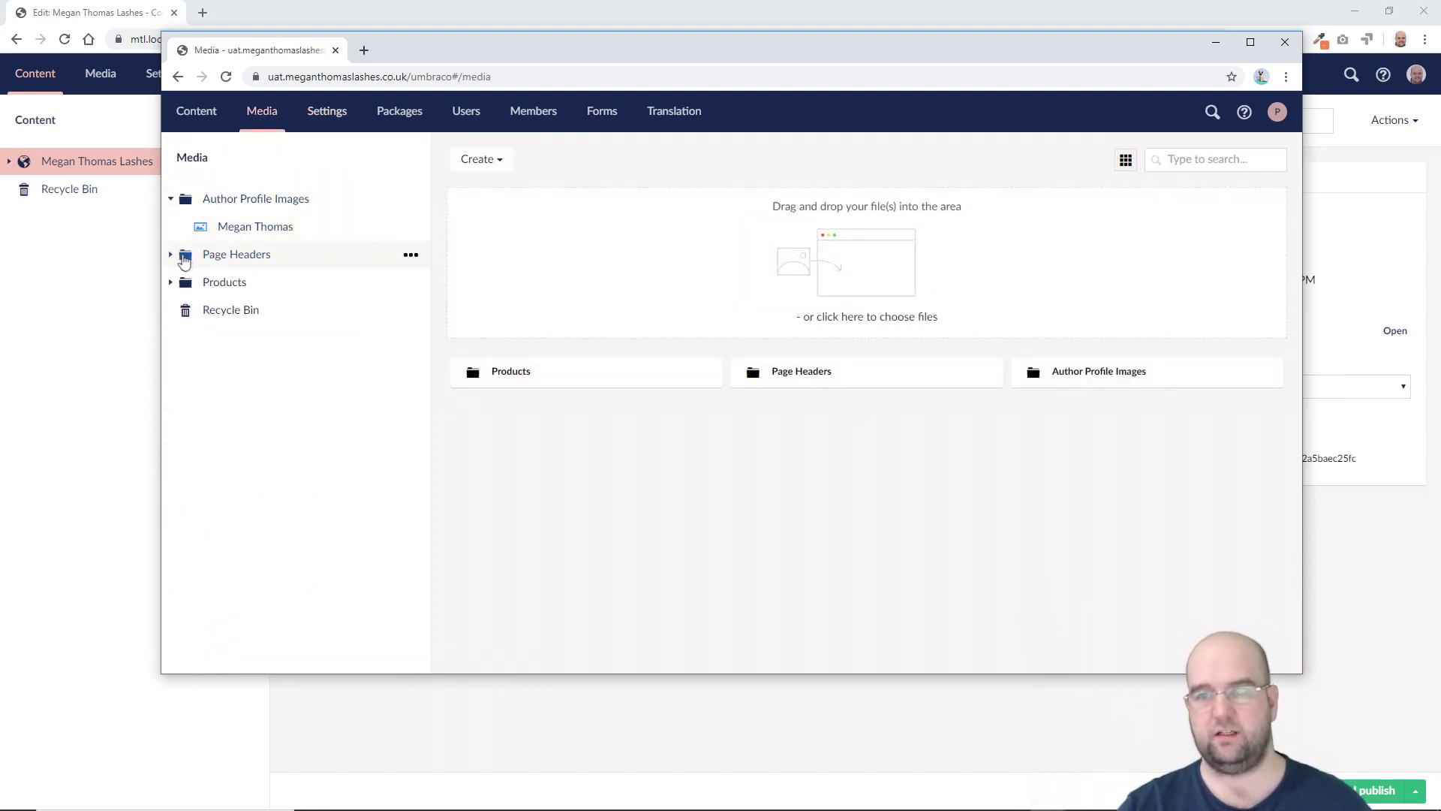
pyautogui.click(186, 255)
pyautogui.click(261, 283)
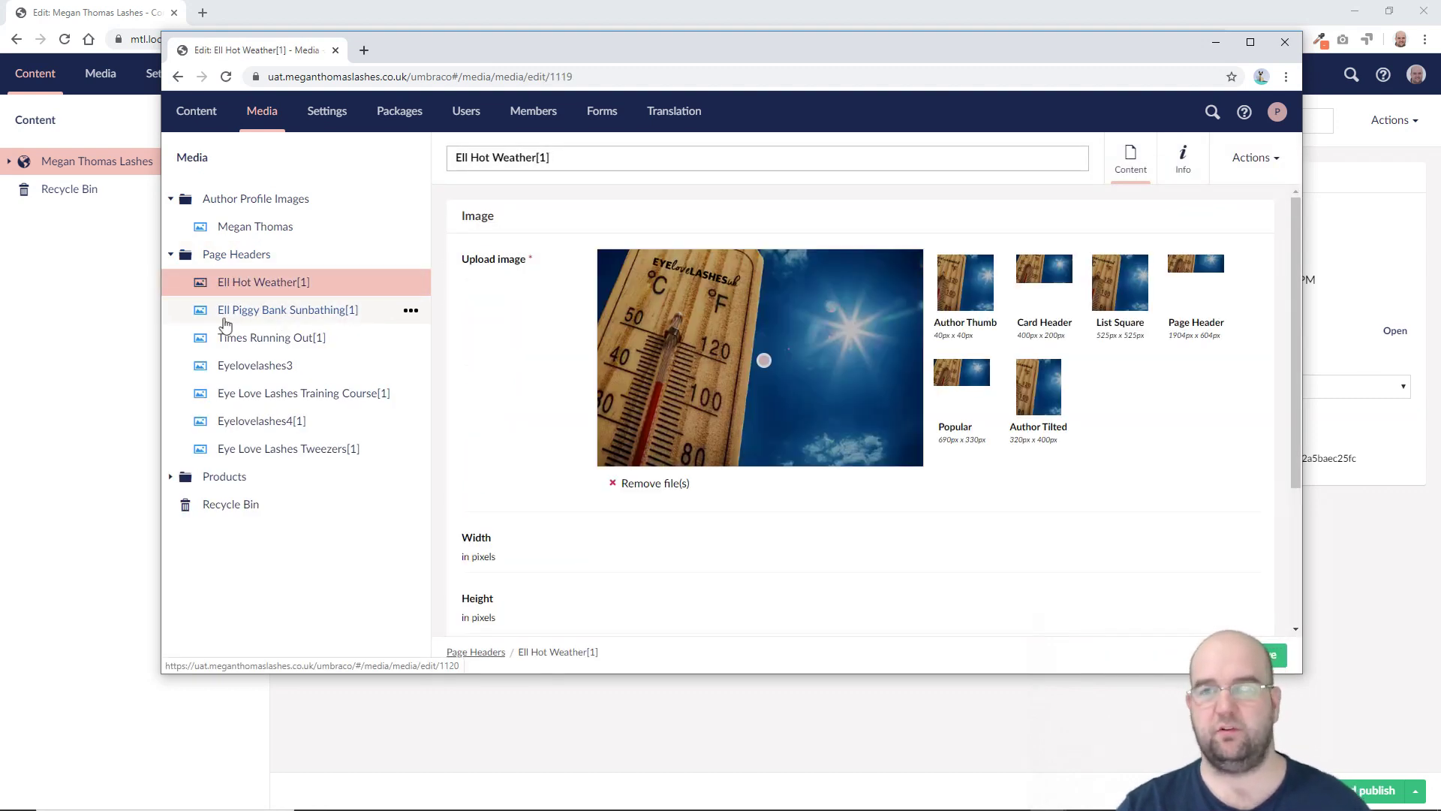
pyautogui.click(196, 112)
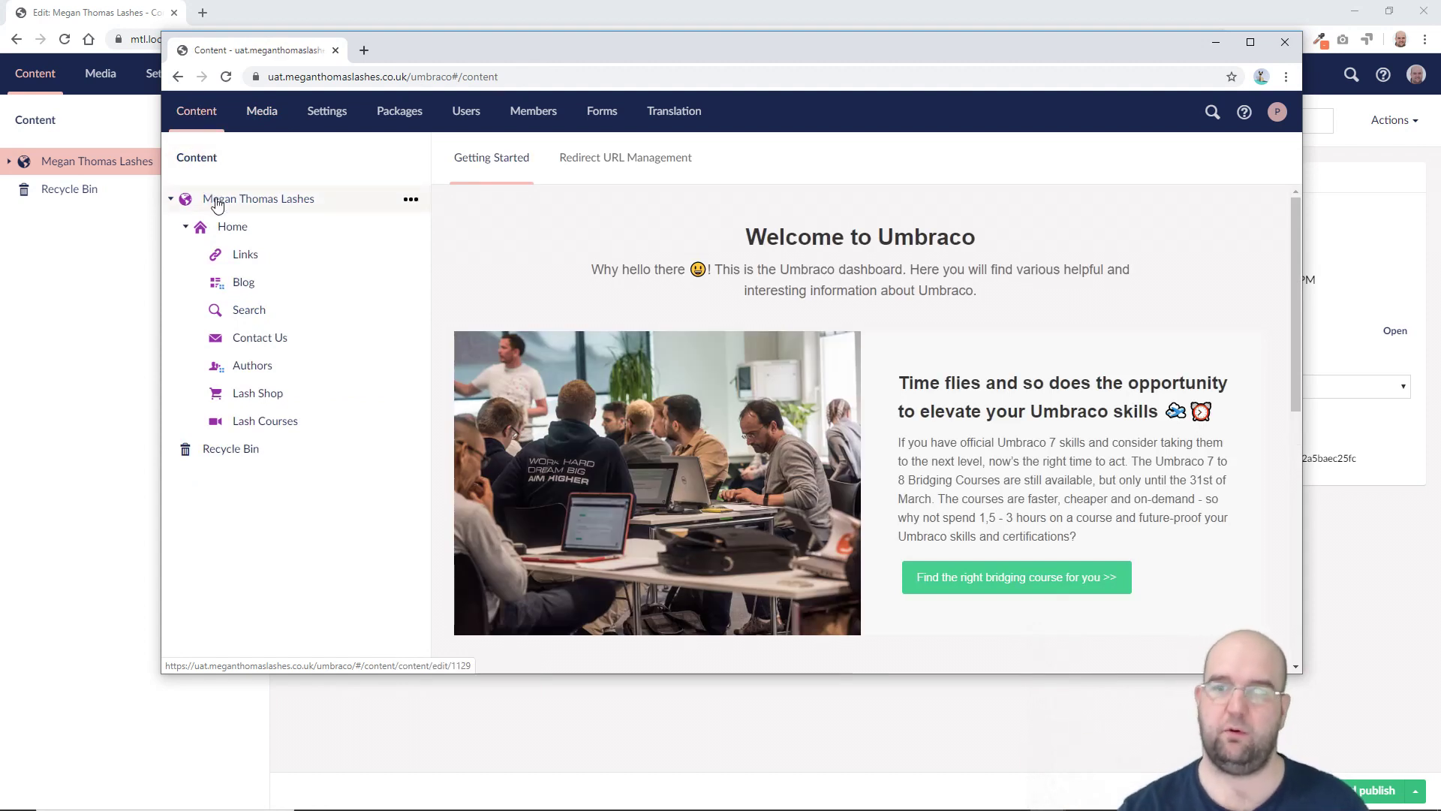
# Step: Add domain uat.meganthomaslashe.co.uk to Home's Culture and Hostnames, save, and copy the site's base URL
pyautogui.click(244, 232)
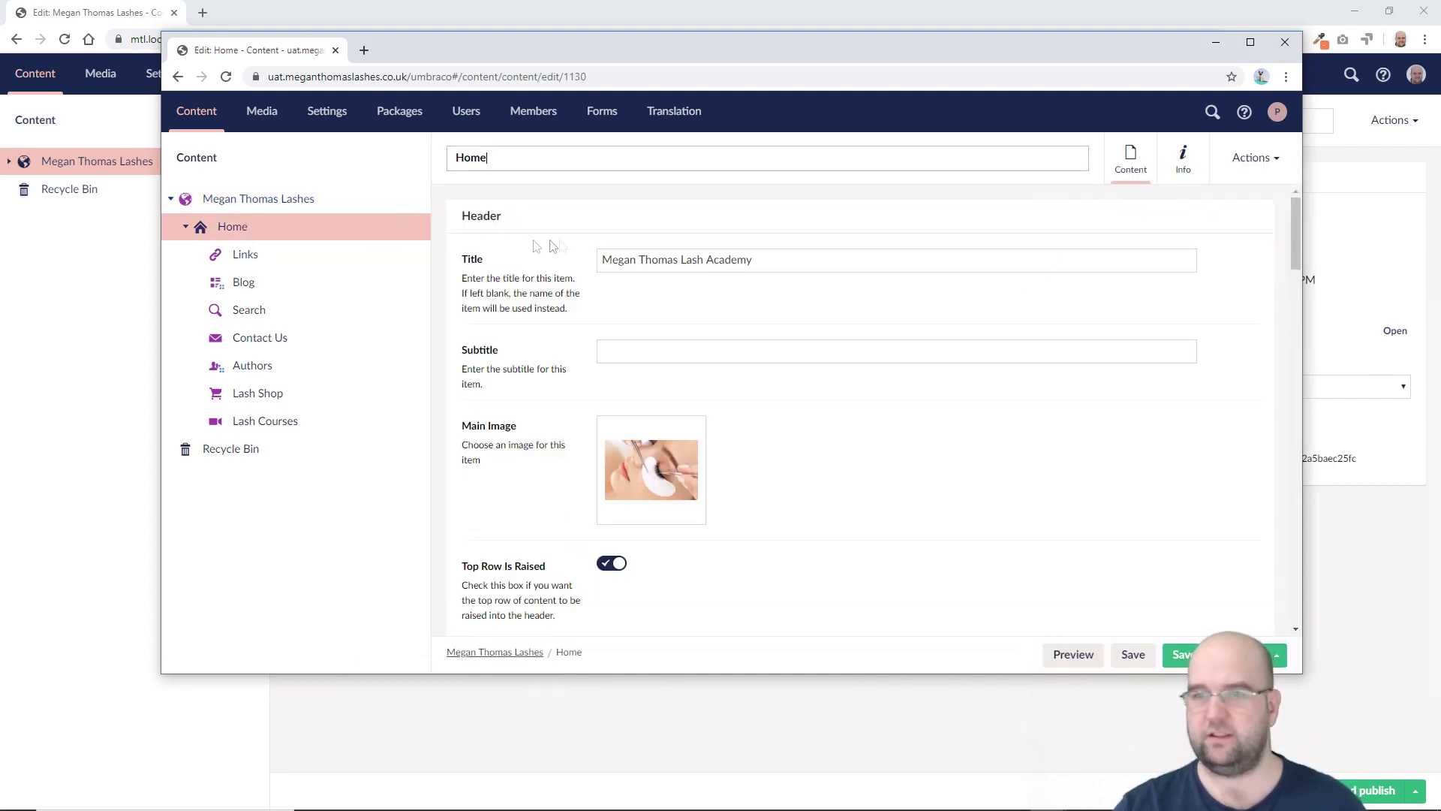
pyautogui.rightClick(237, 226)
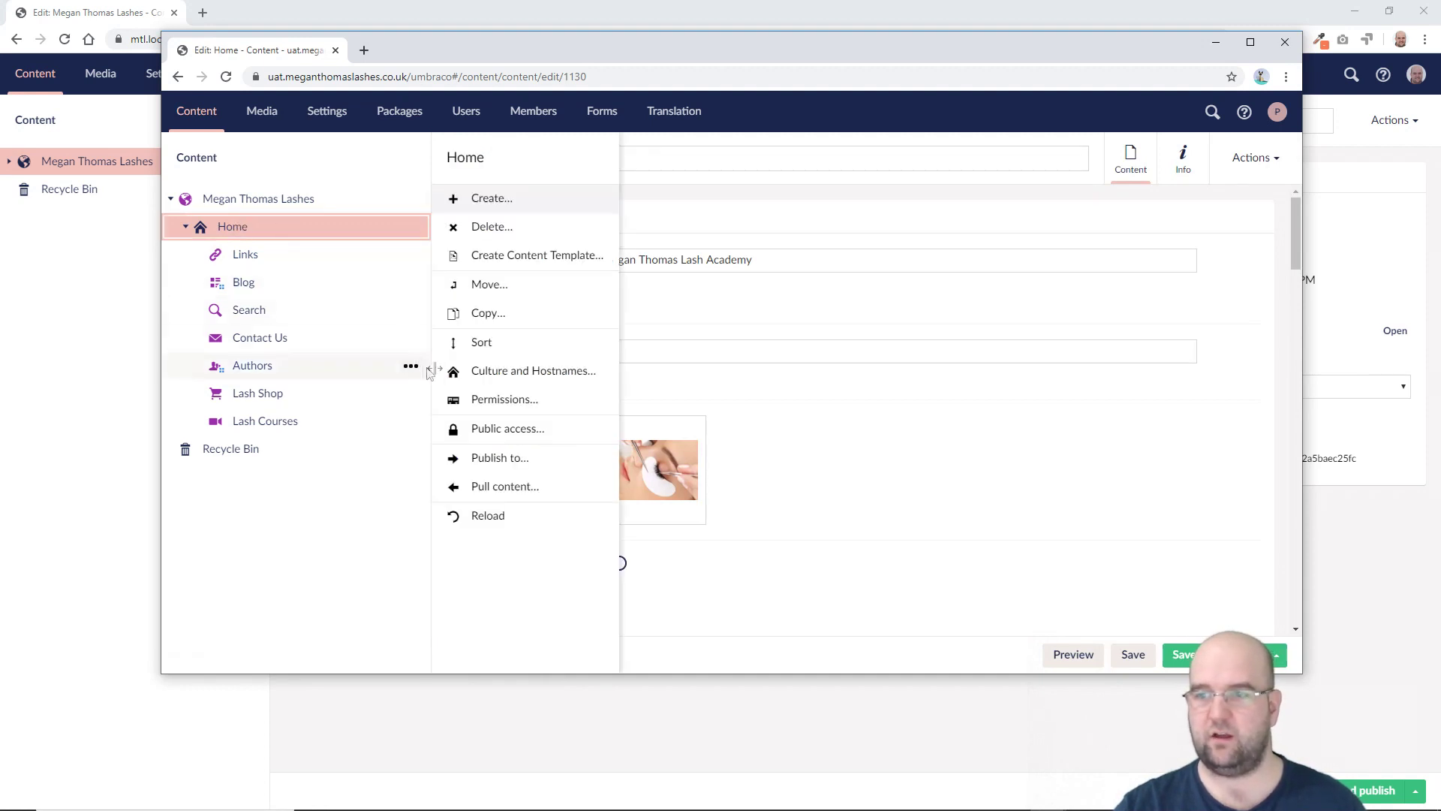
pyautogui.click(497, 372)
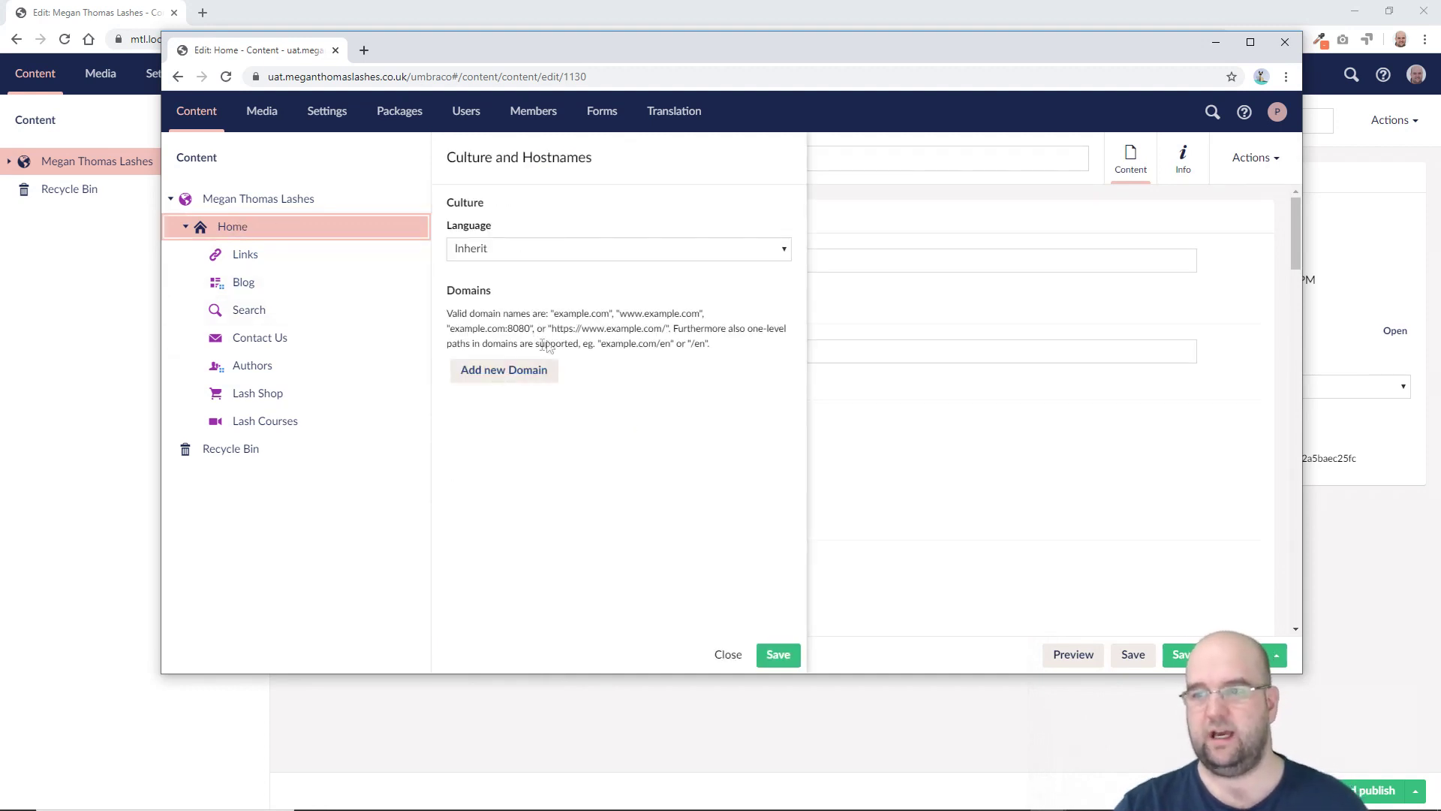
pyautogui.click(514, 370)
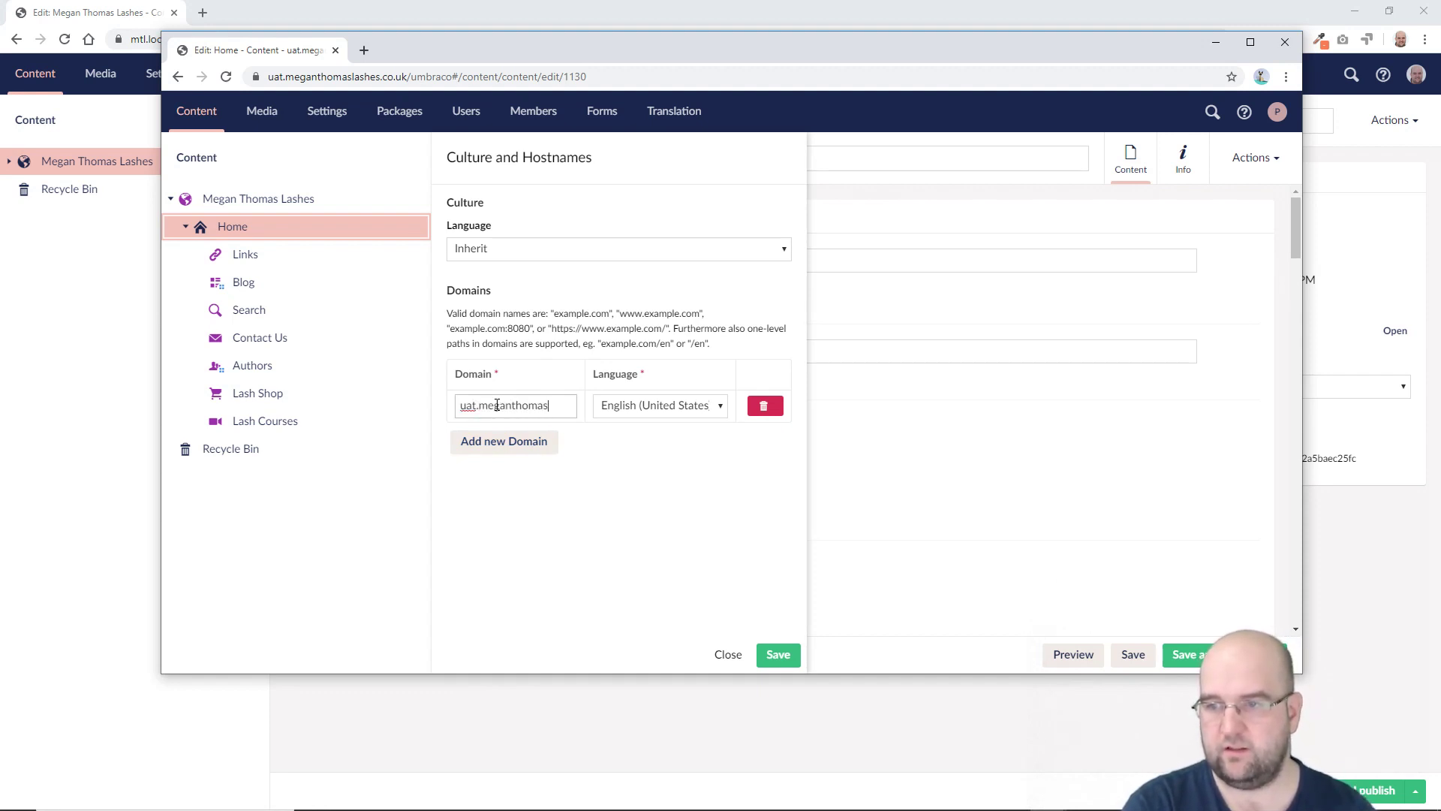
pyautogui.write('uat.meganthomaslashe.co.uk')
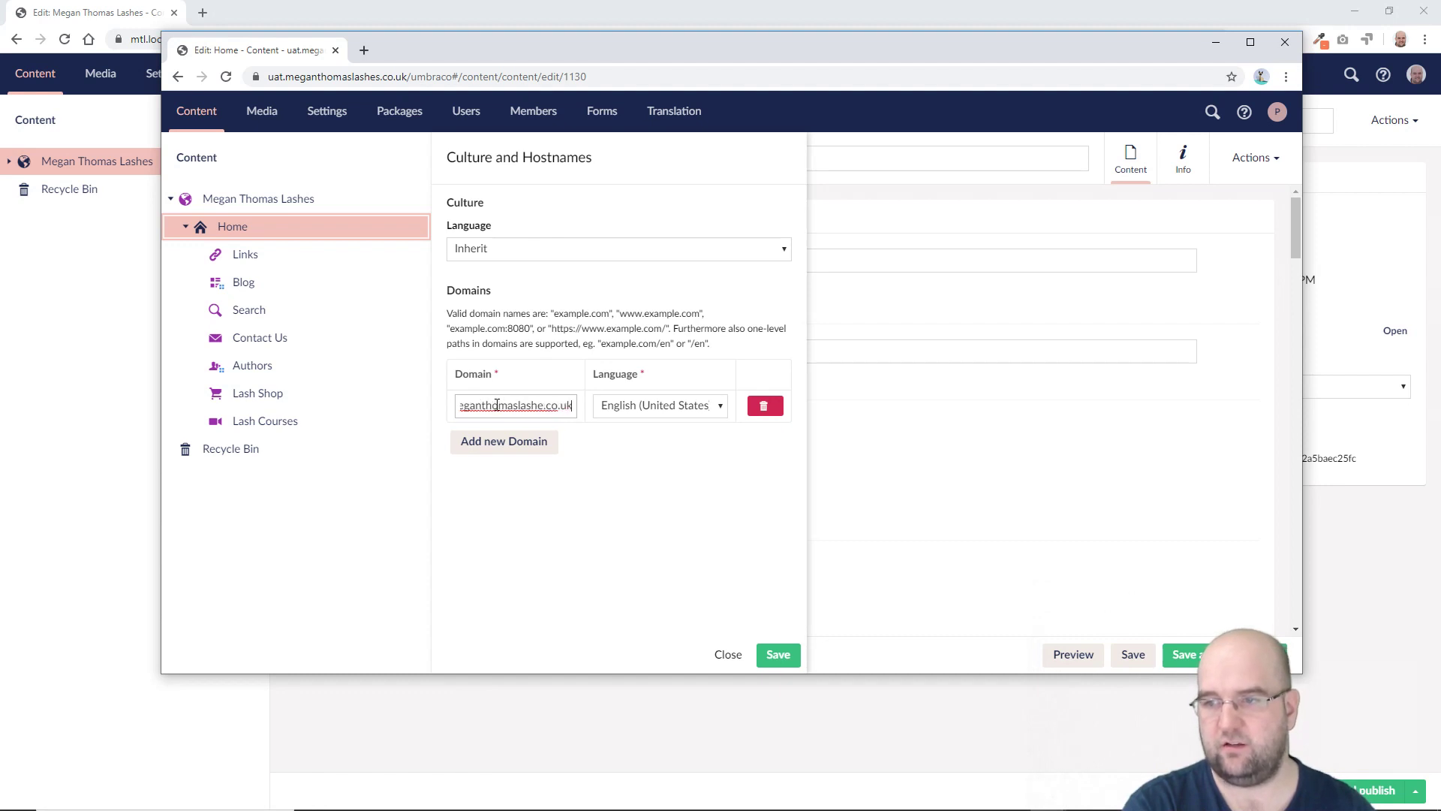
pyautogui.click(784, 657)
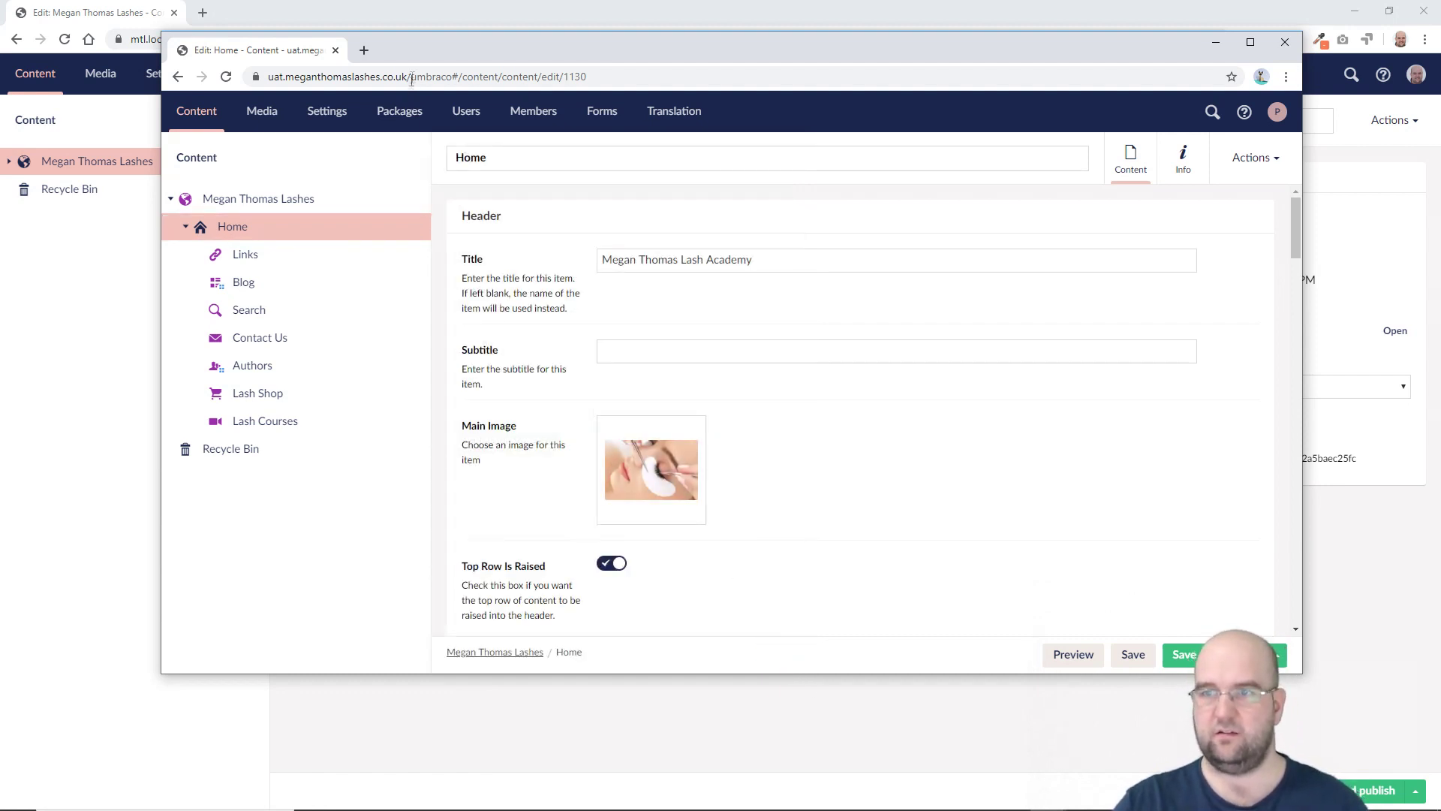
pyautogui.moveTo(415, 77); pyautogui.dragTo(256, 76)
pyautogui.hotkey('ctrl', 'c')
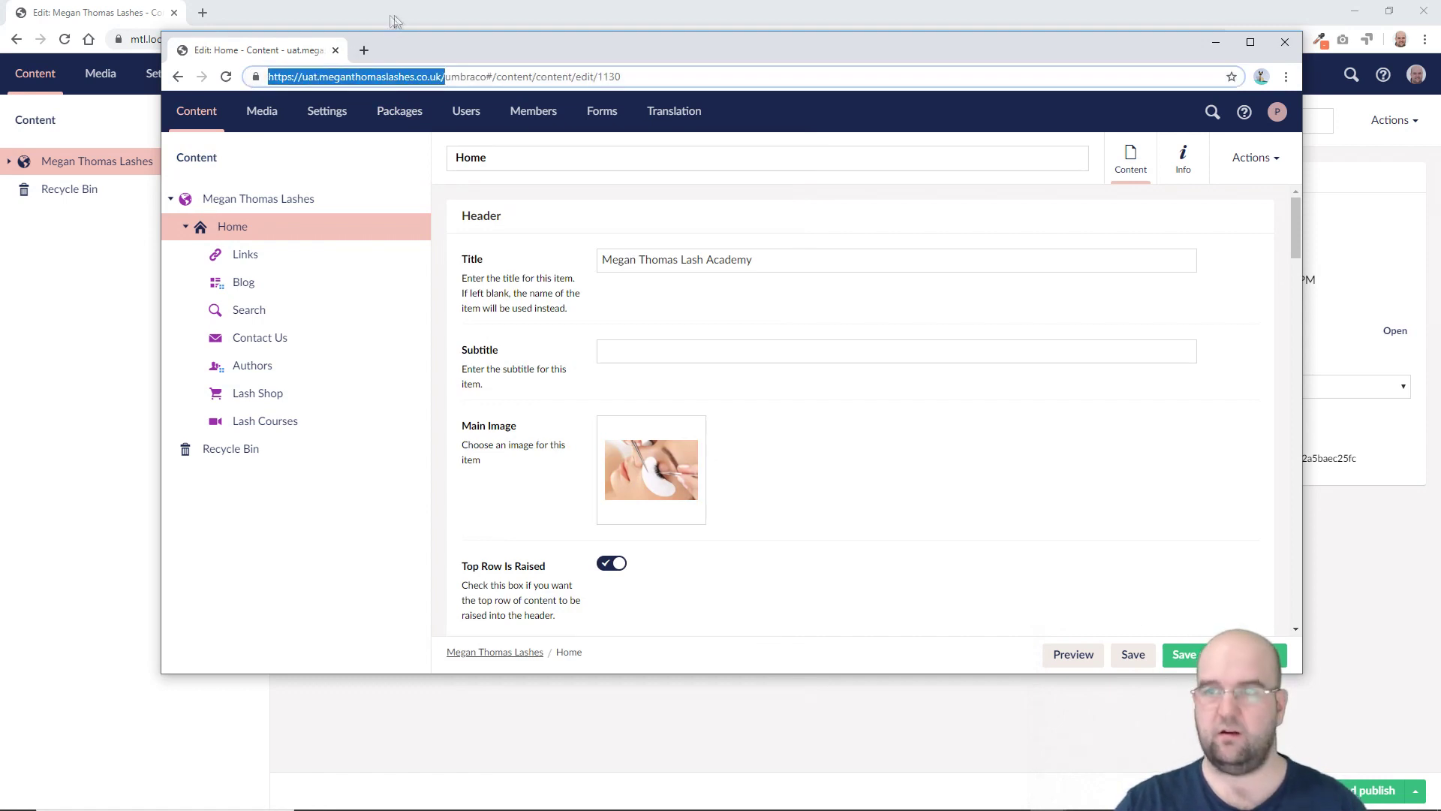
# Step: Load the copied UAT address in a new tab, then return to the Home editing tab
pyautogui.click(364, 49)
pyautogui.hotkey('ctrl', 'v')
pyautogui.press('Return')
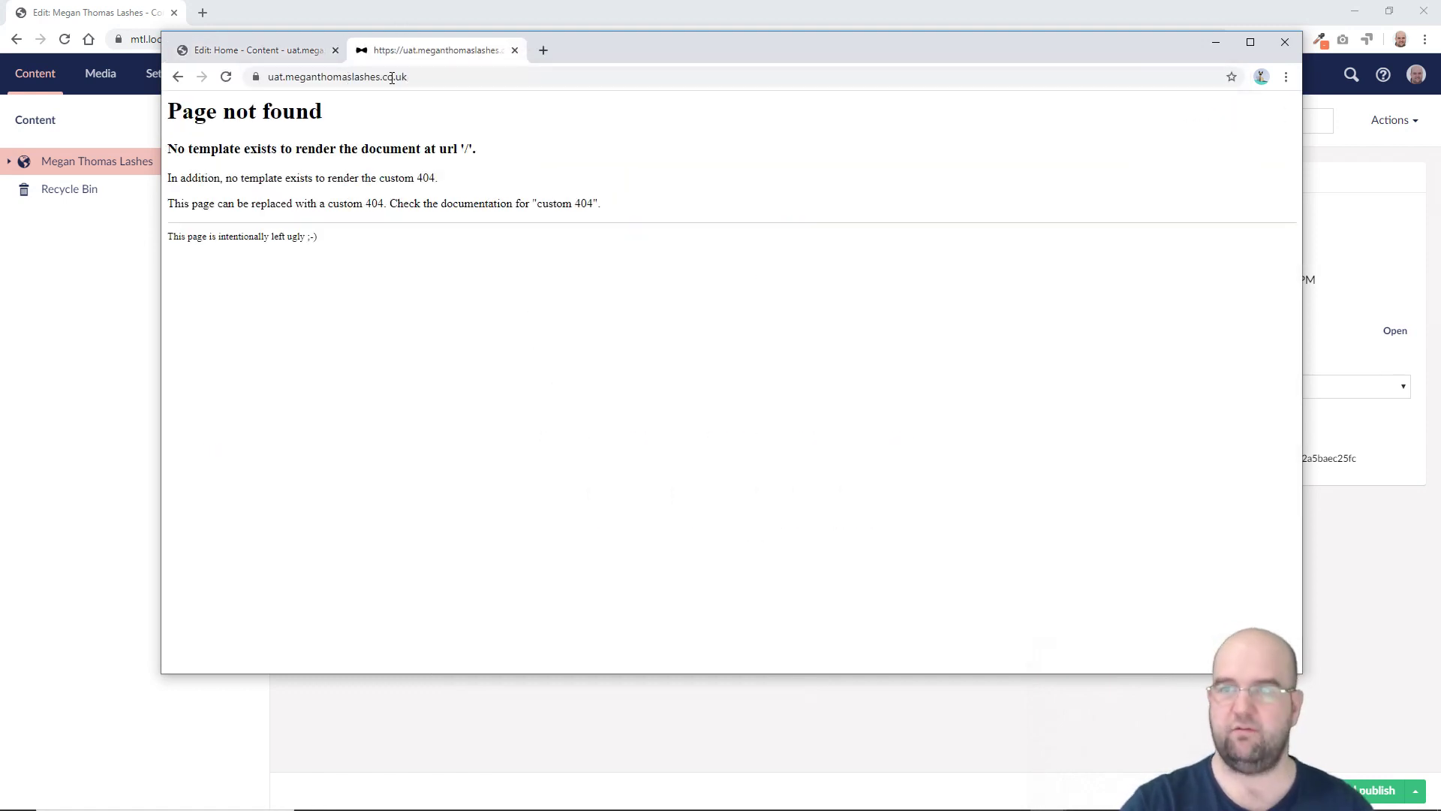
pyautogui.click(432, 78)
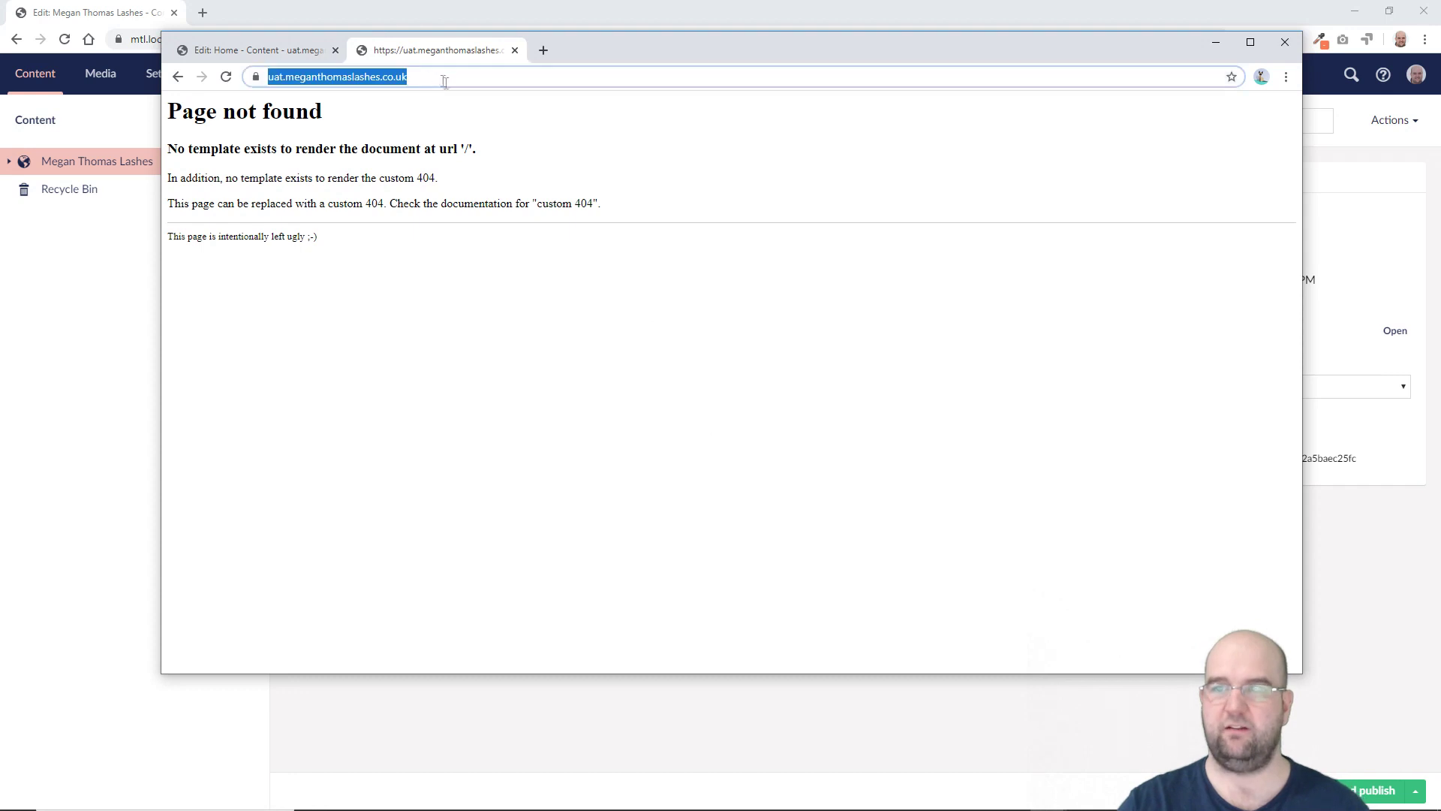
pyautogui.click(300, 50)
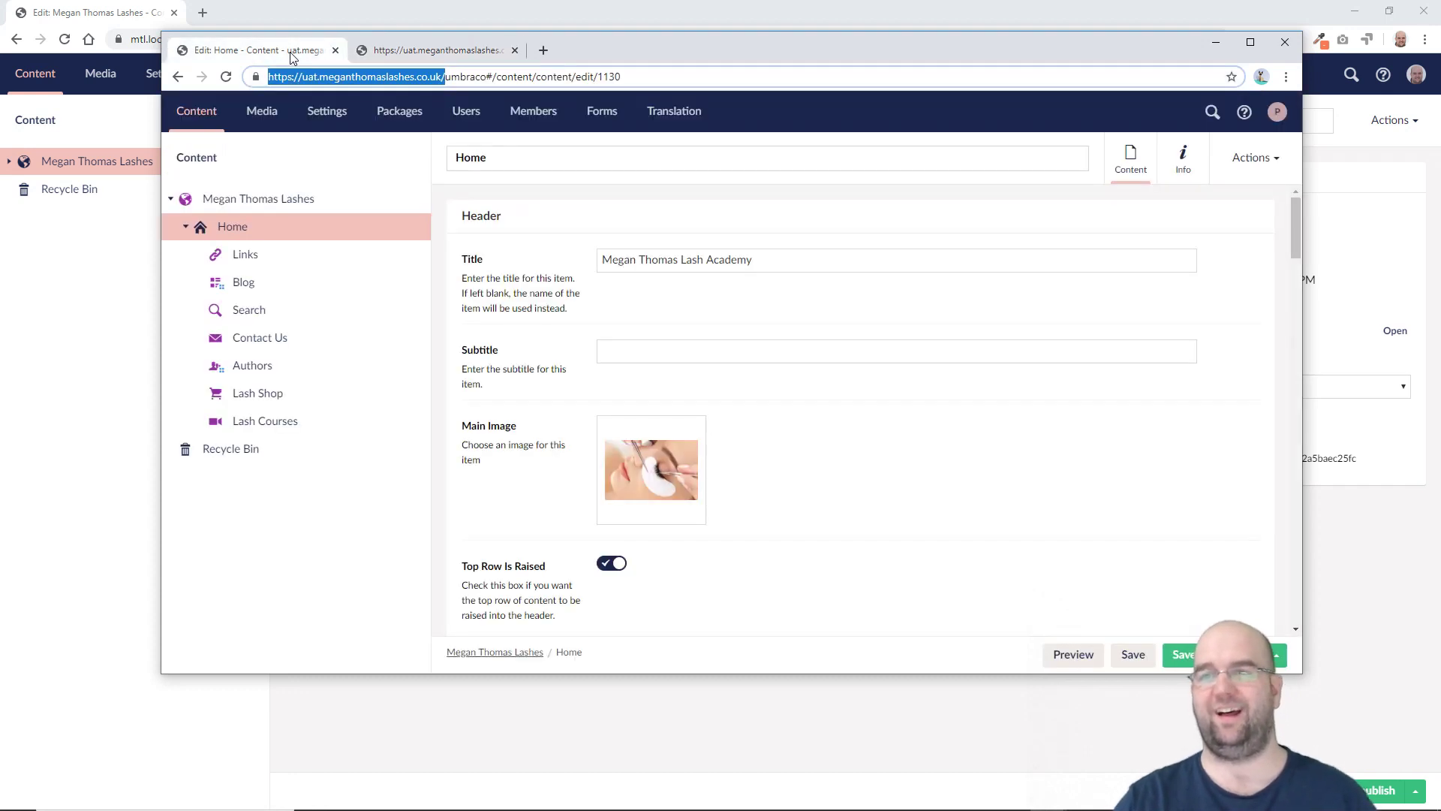
pyautogui.click(250, 234)
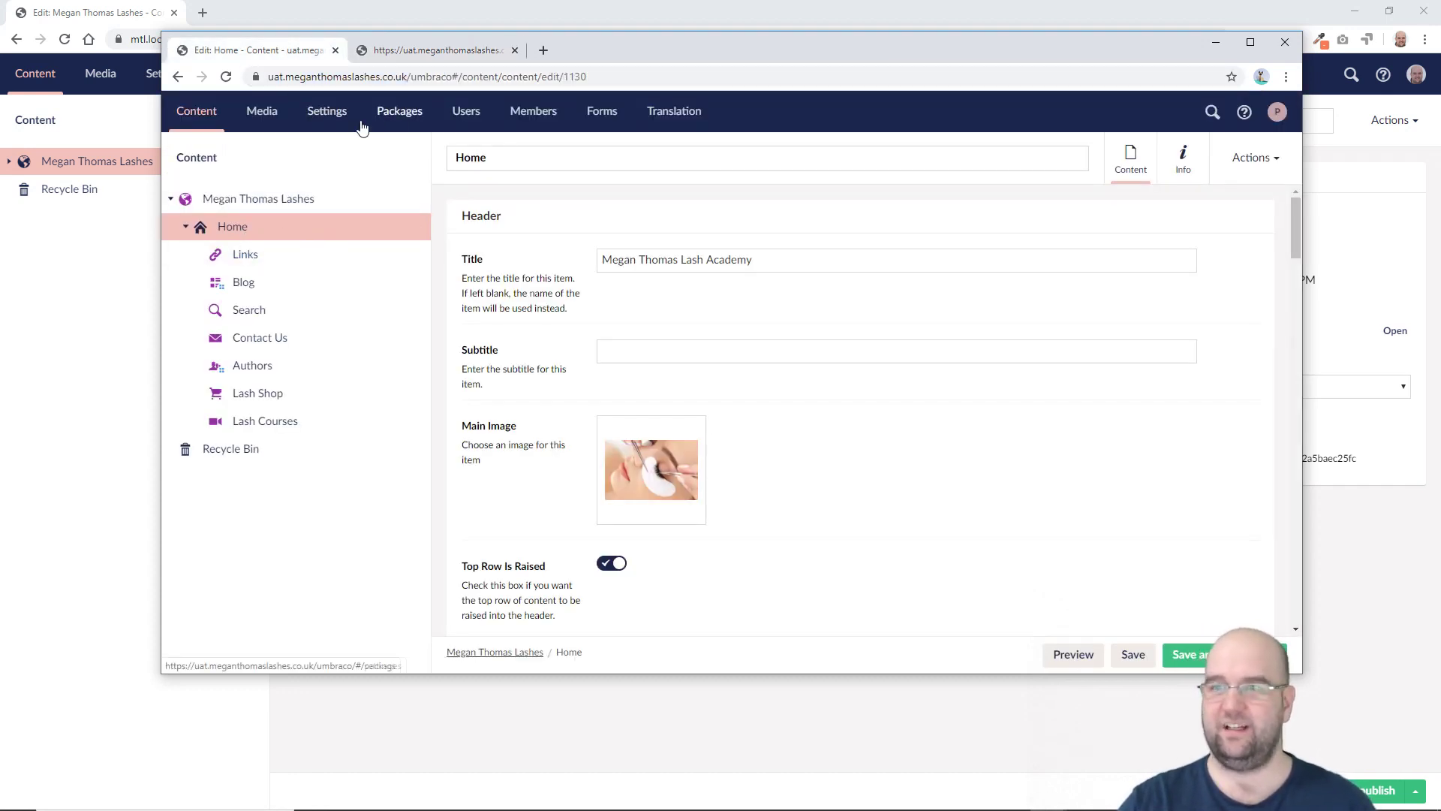
# Step: In Published Status, reload the memory cache, rebuild the database cache, and collect snapshots
pyautogui.click(339, 114)
pyautogui.click(683, 178)
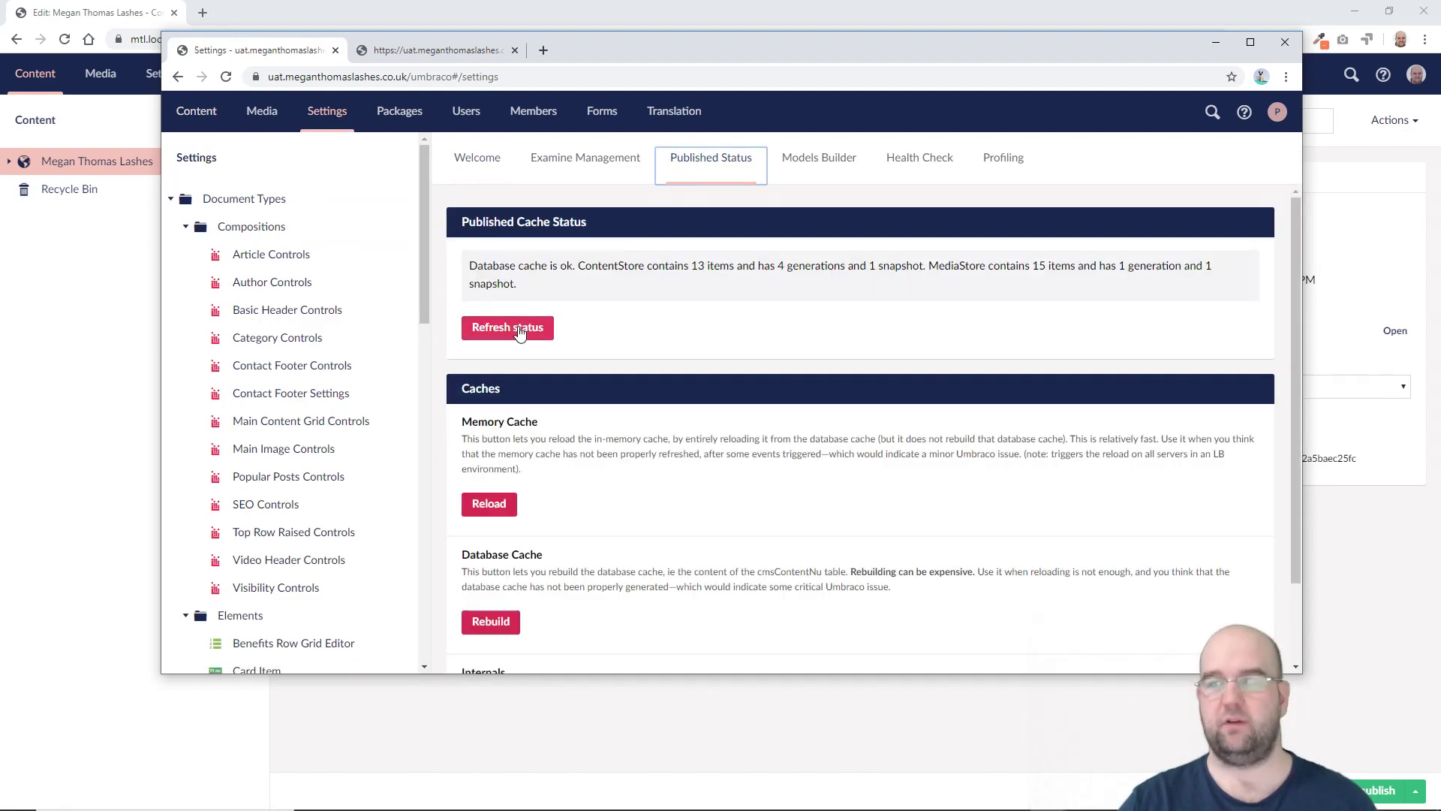
pyautogui.click(519, 331)
pyautogui.click(501, 501)
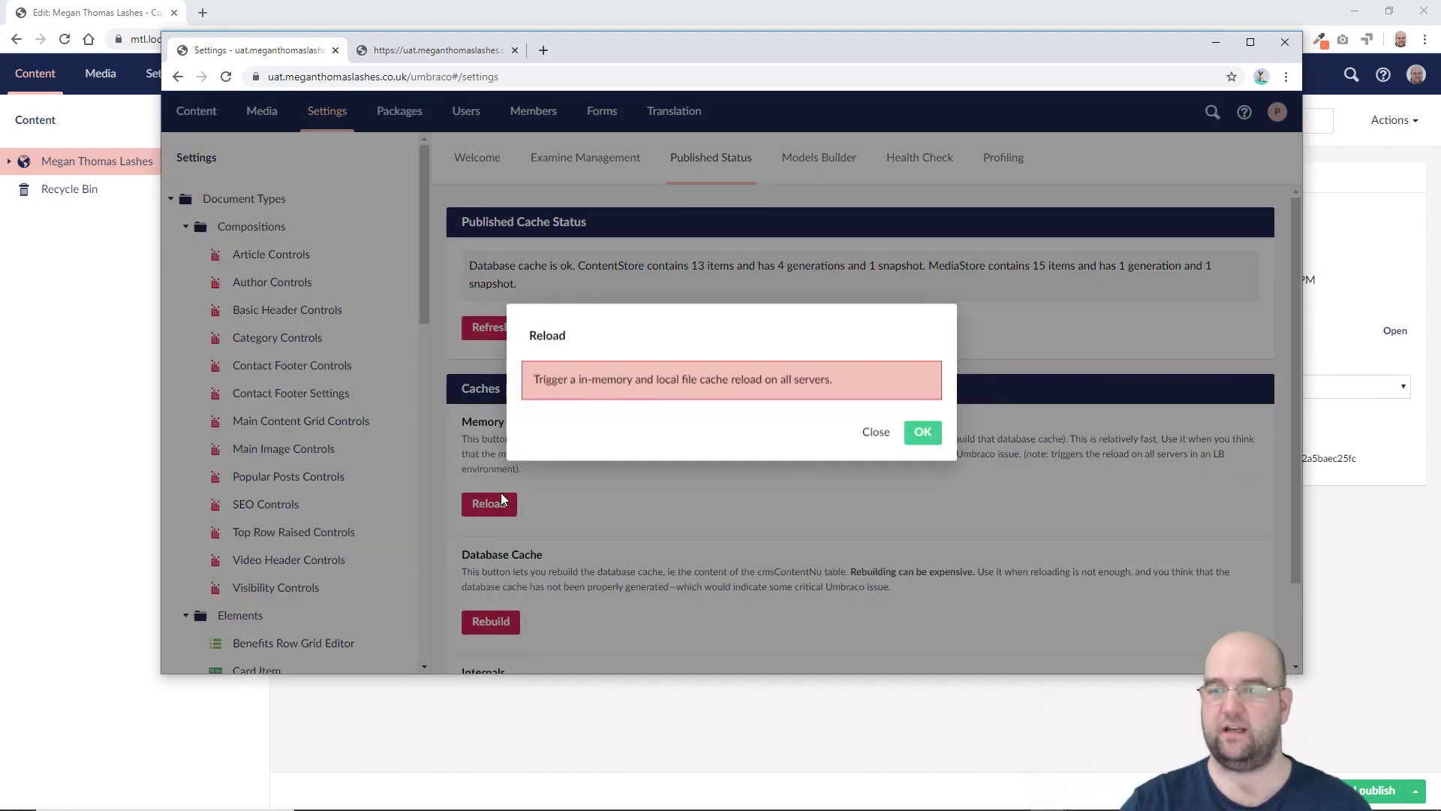
pyautogui.click(923, 432)
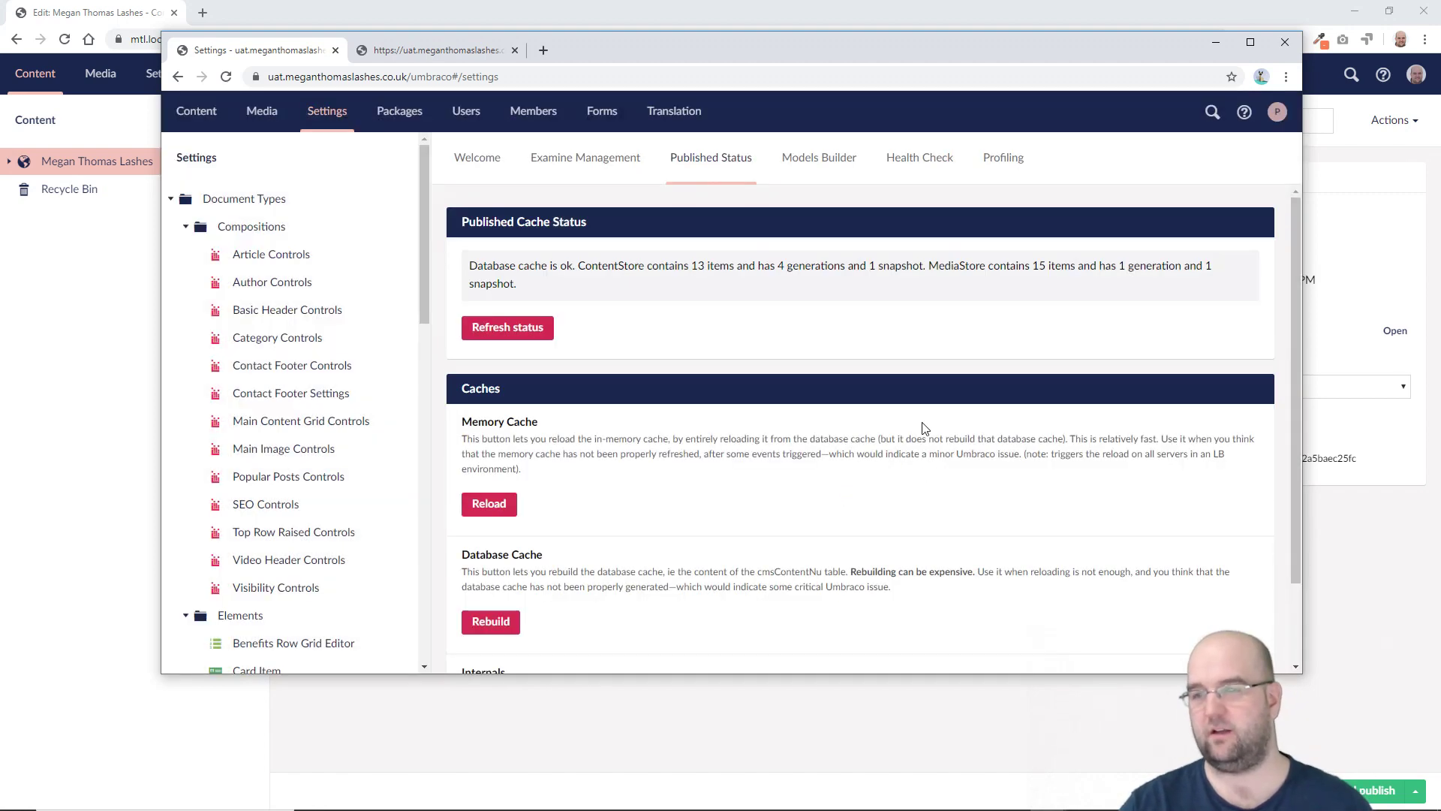
pyautogui.scroll(-1, 795, 412)
pyautogui.click(507, 526)
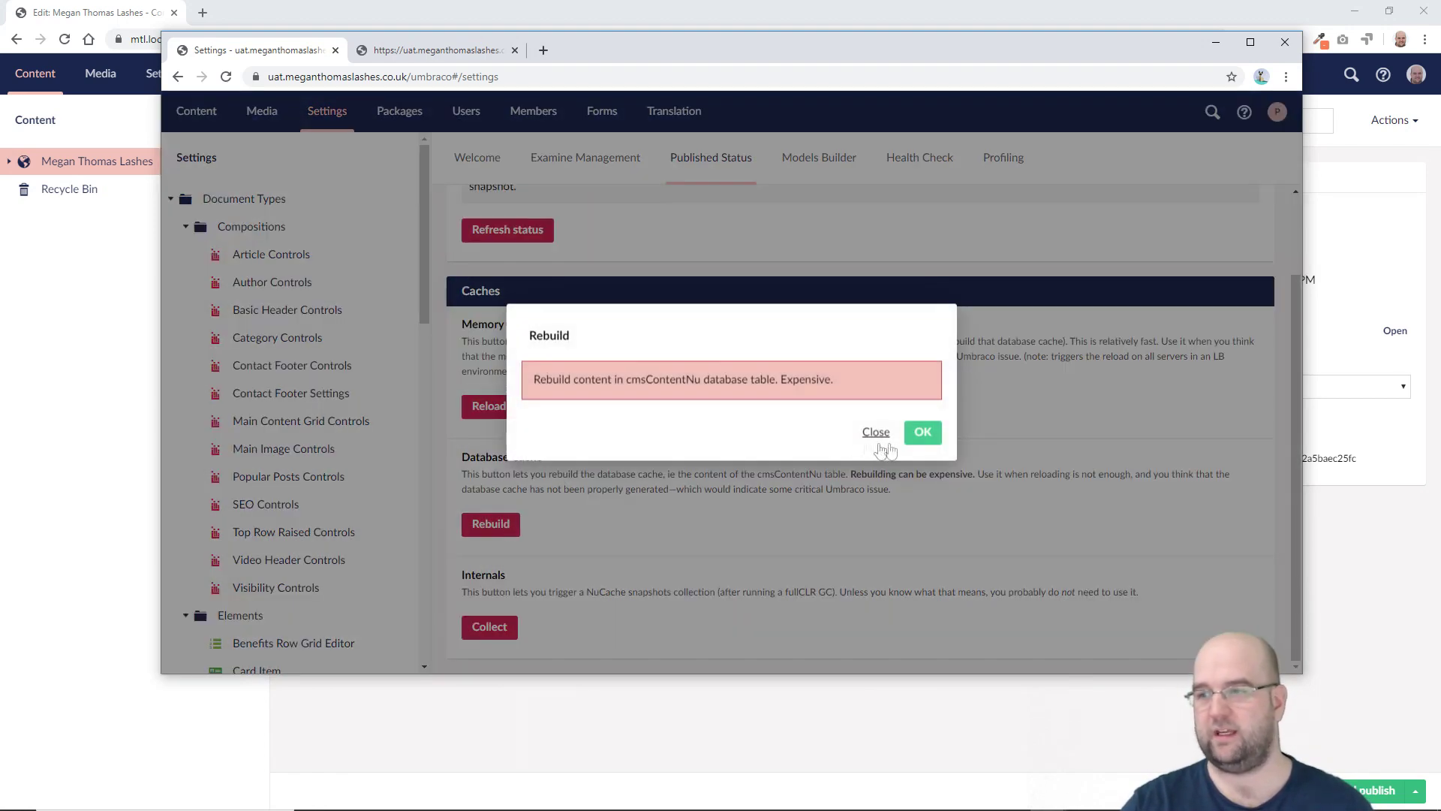
pyautogui.click(923, 440)
pyautogui.click(489, 627)
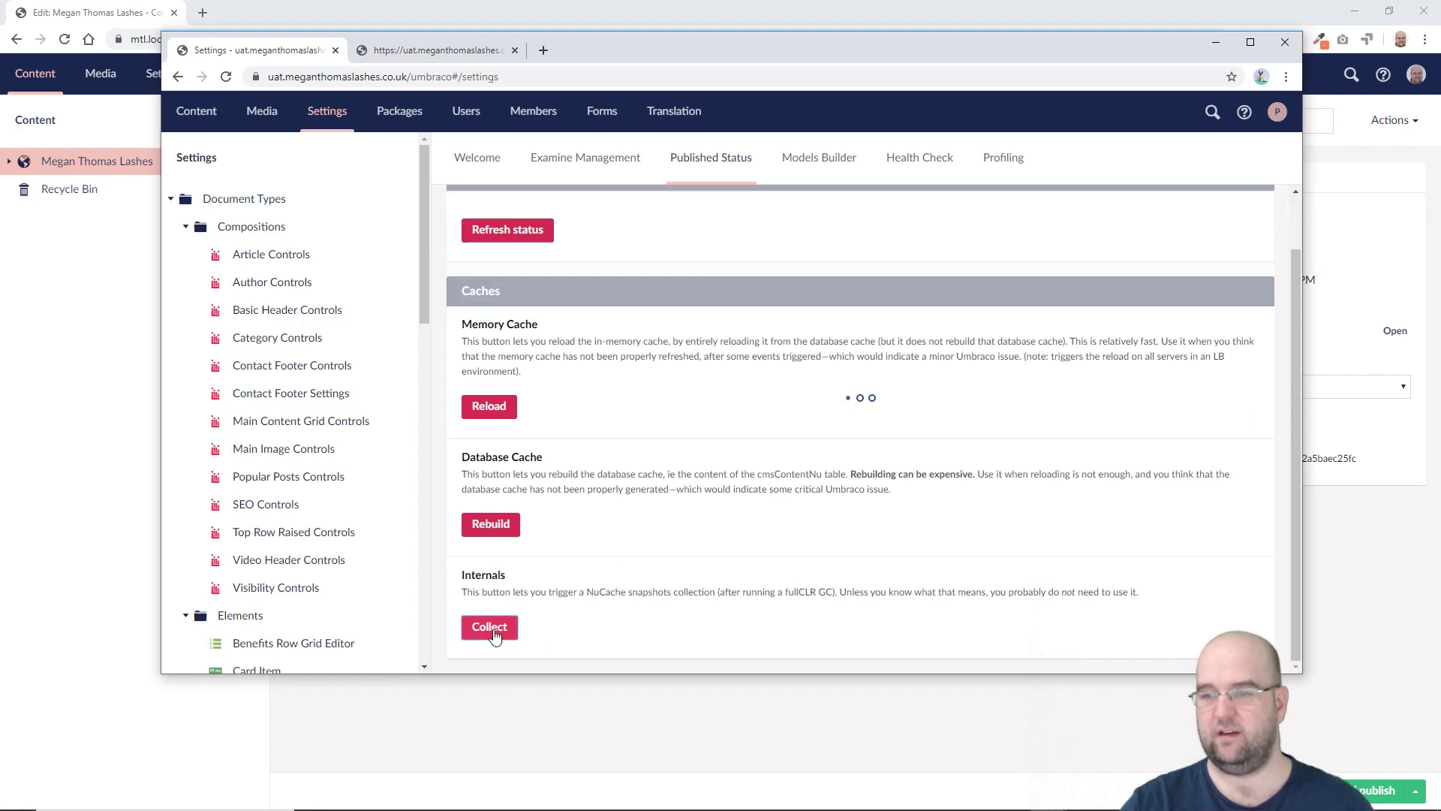
# Step: Reload the UAT front end, which still shows Page not found, then return to Settings
pyautogui.click(443, 52)
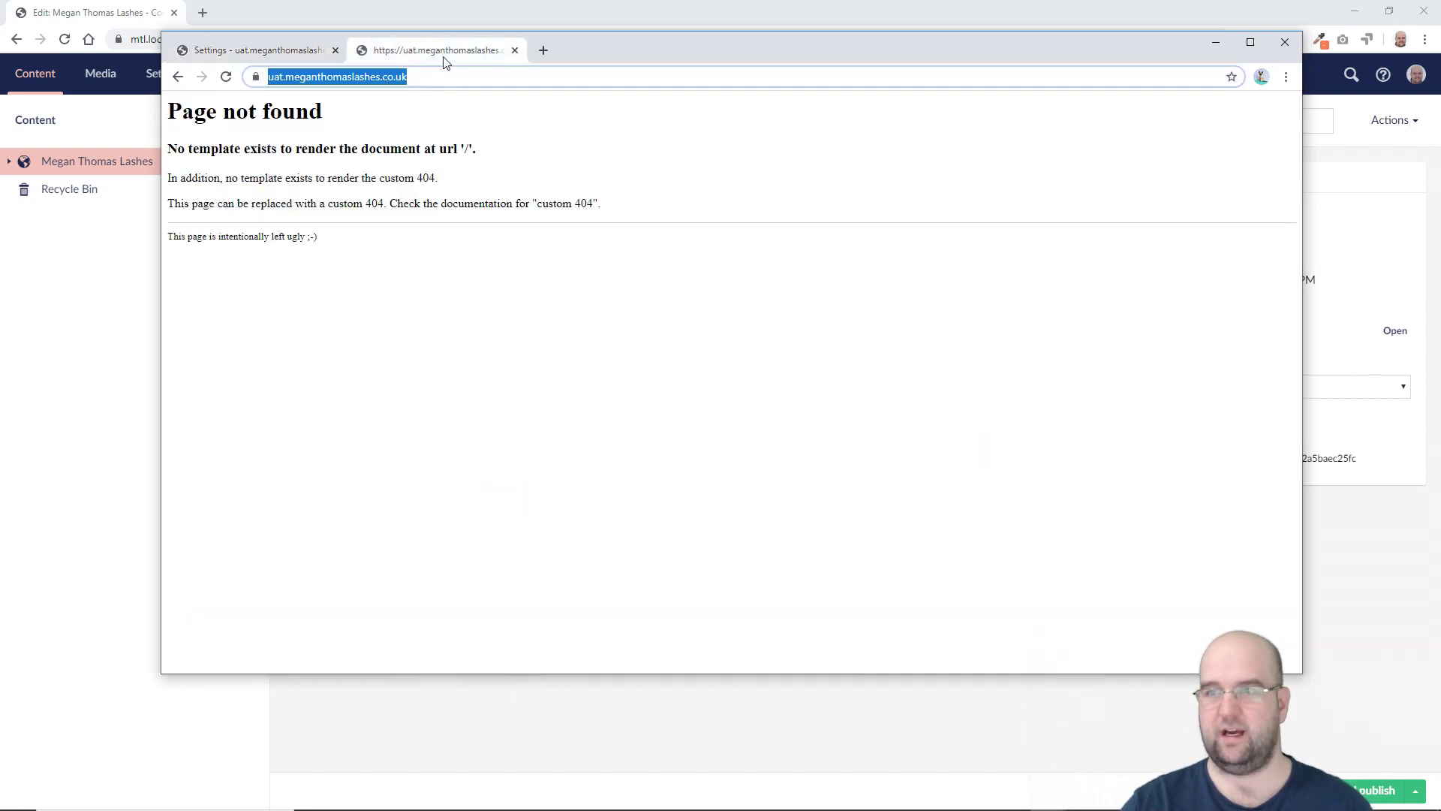
pyautogui.press('F5')
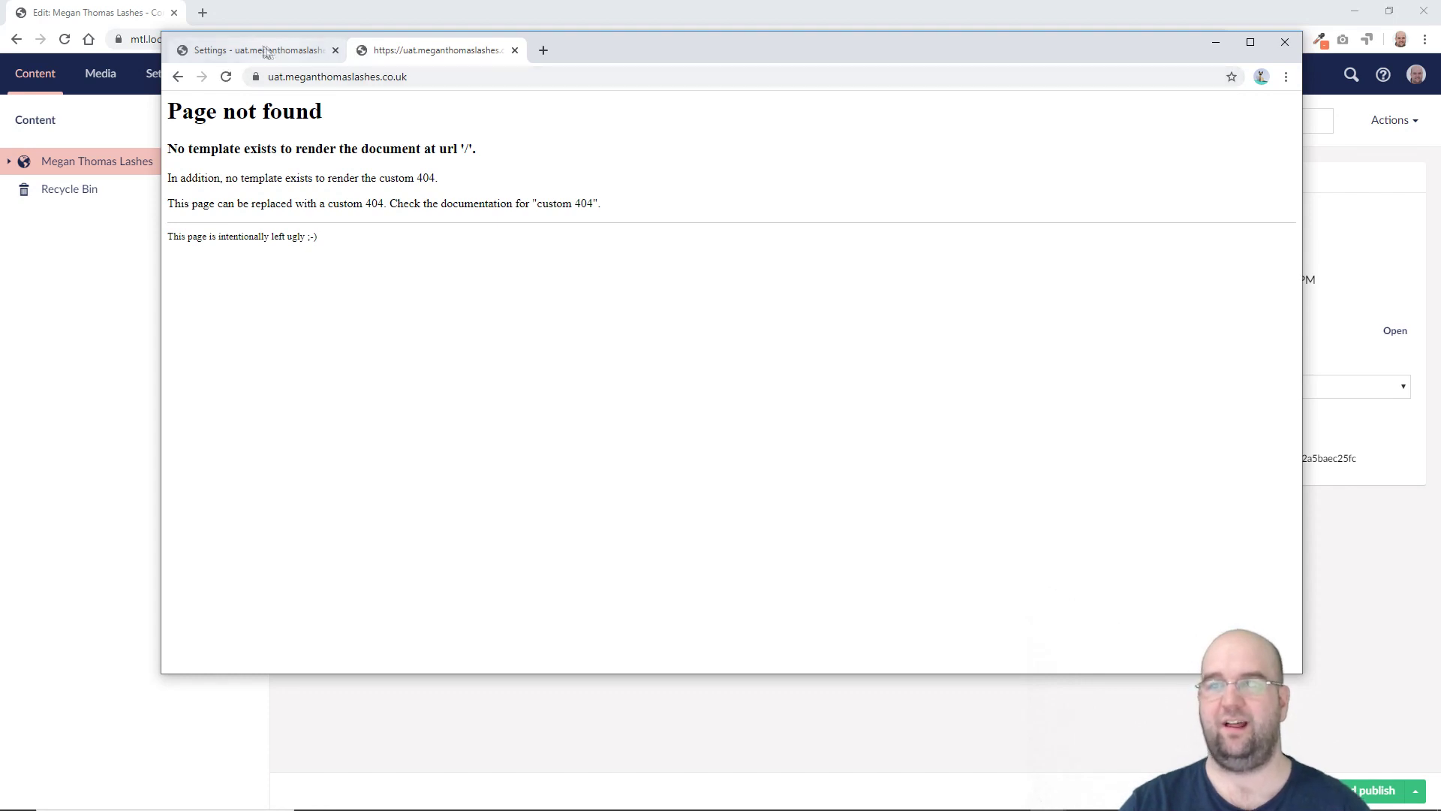
pyautogui.click(264, 51)
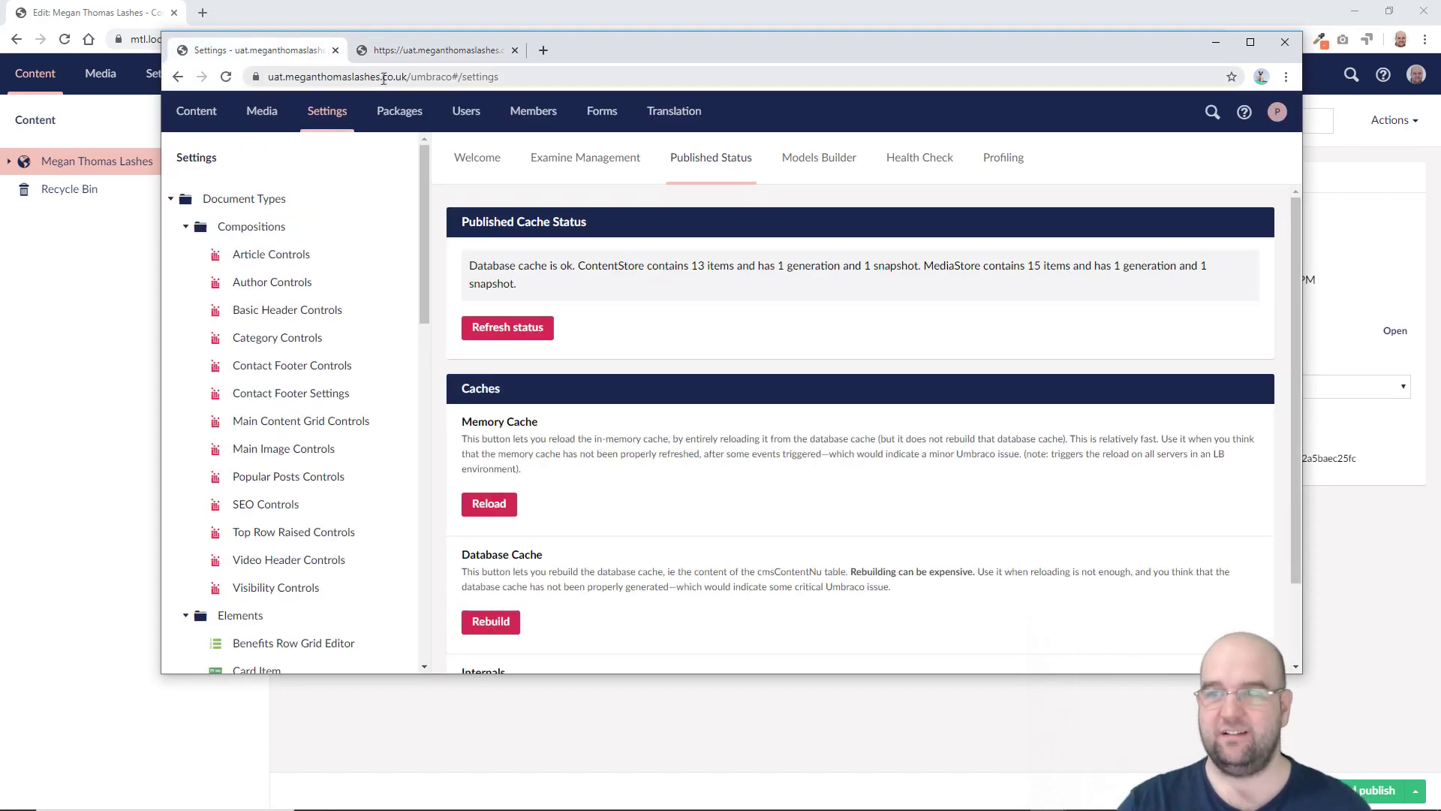
pyautogui.moveTo(409, 78); pyautogui.dragTo(264, 80)
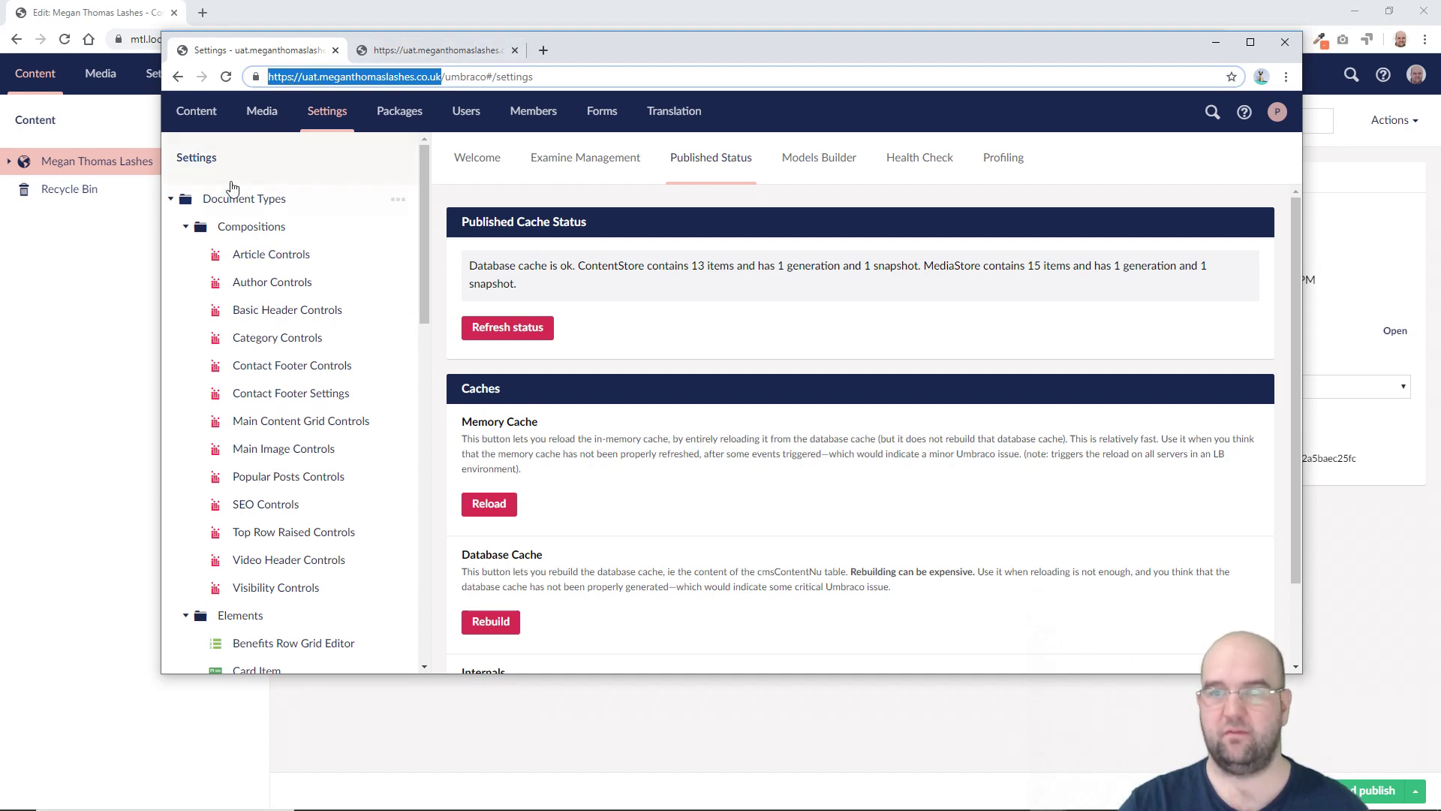
pyautogui.click(196, 110)
pyautogui.click(410, 226)
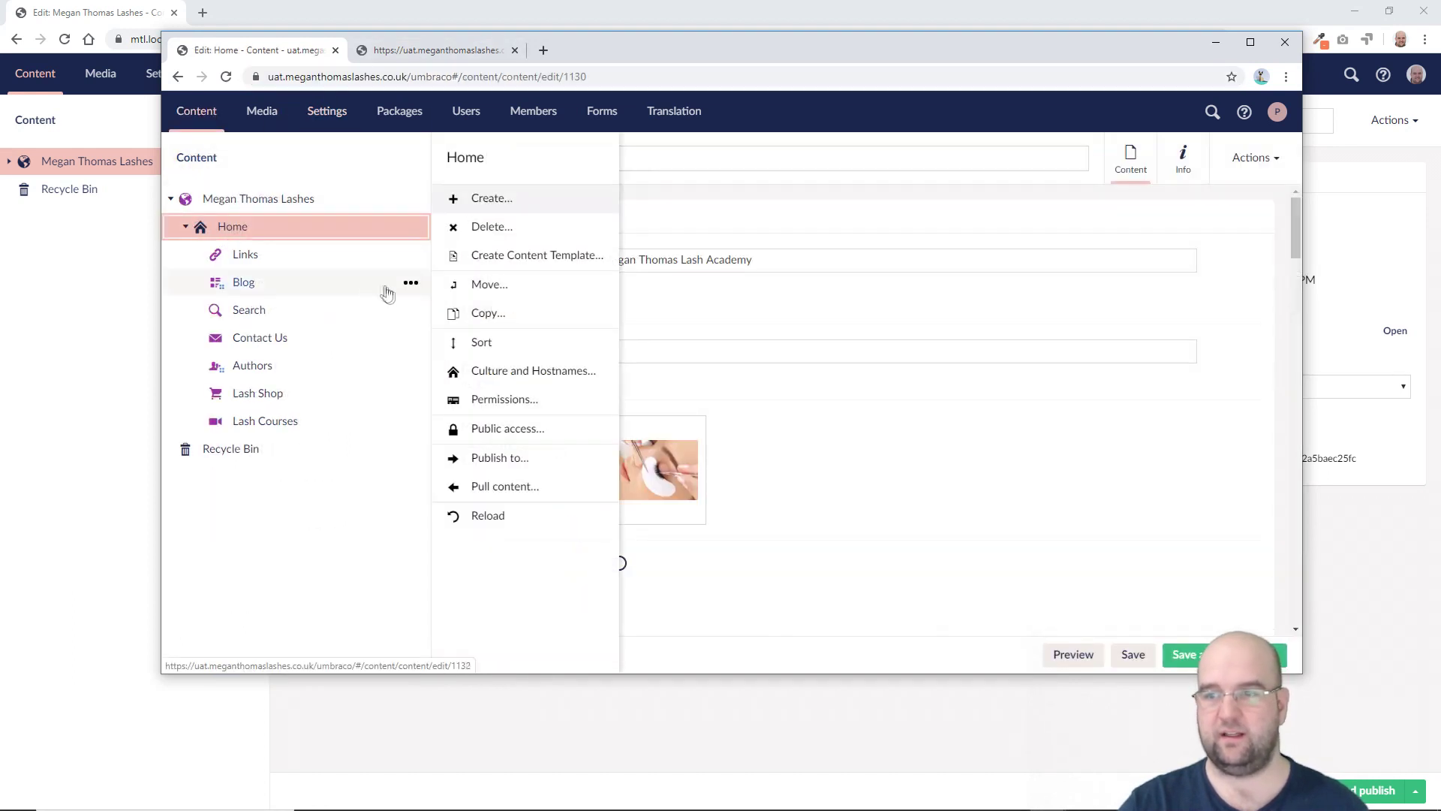
pyautogui.click(525, 371)
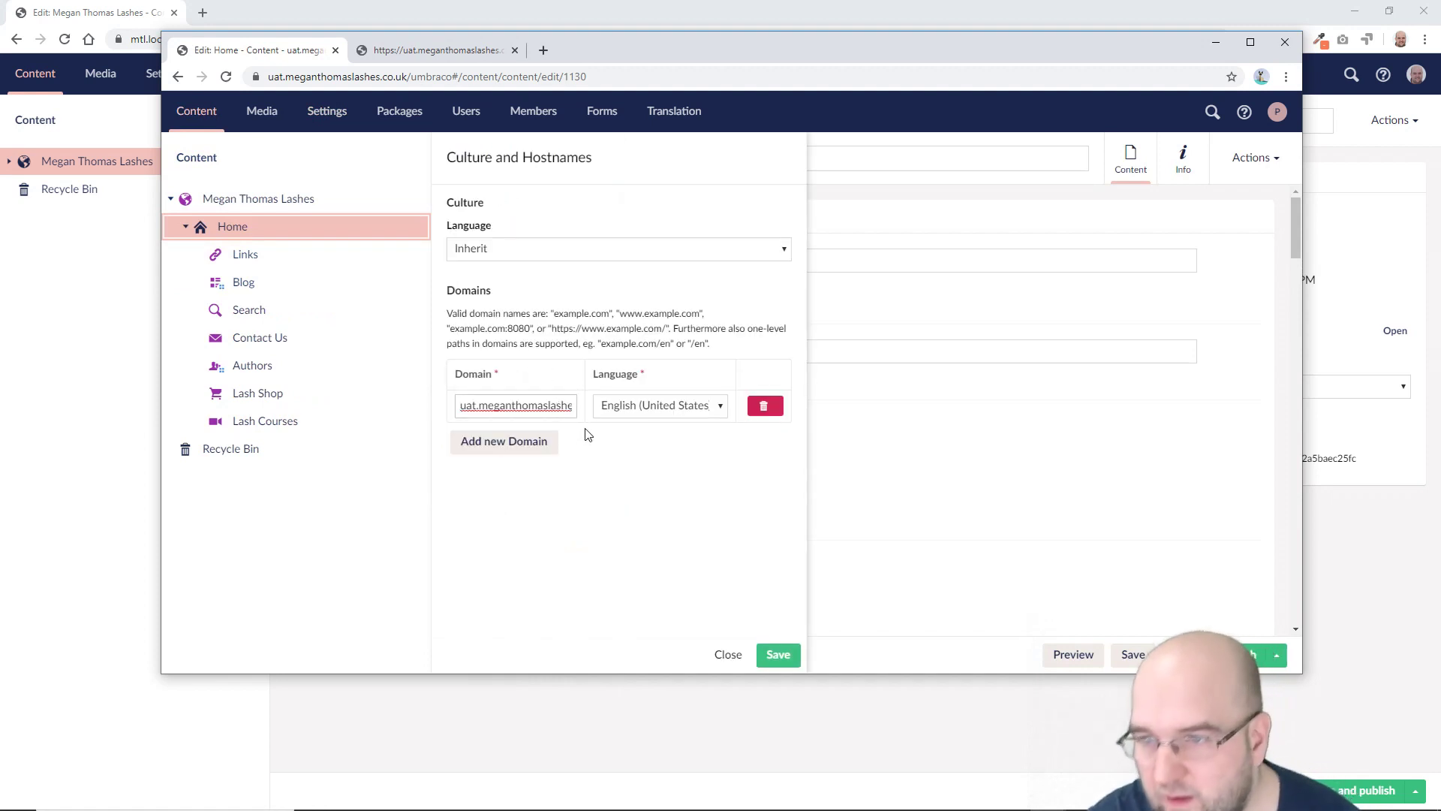
pyautogui.hotkey('ctrl', 's')
pyautogui.hotkey('ctrl', 'a')
pyautogui.press('End')
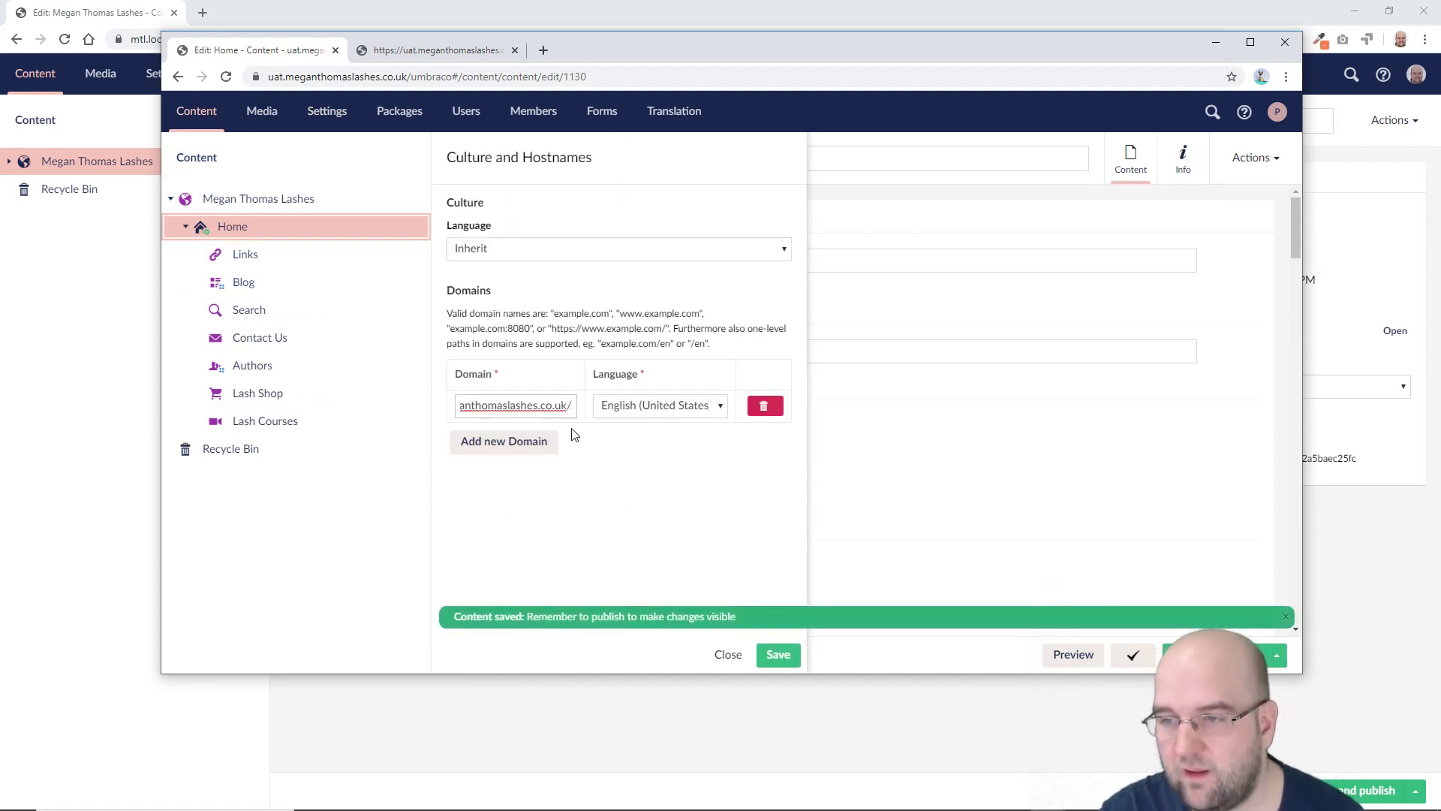
pyautogui.press('BackSpace')
pyautogui.press('Home')
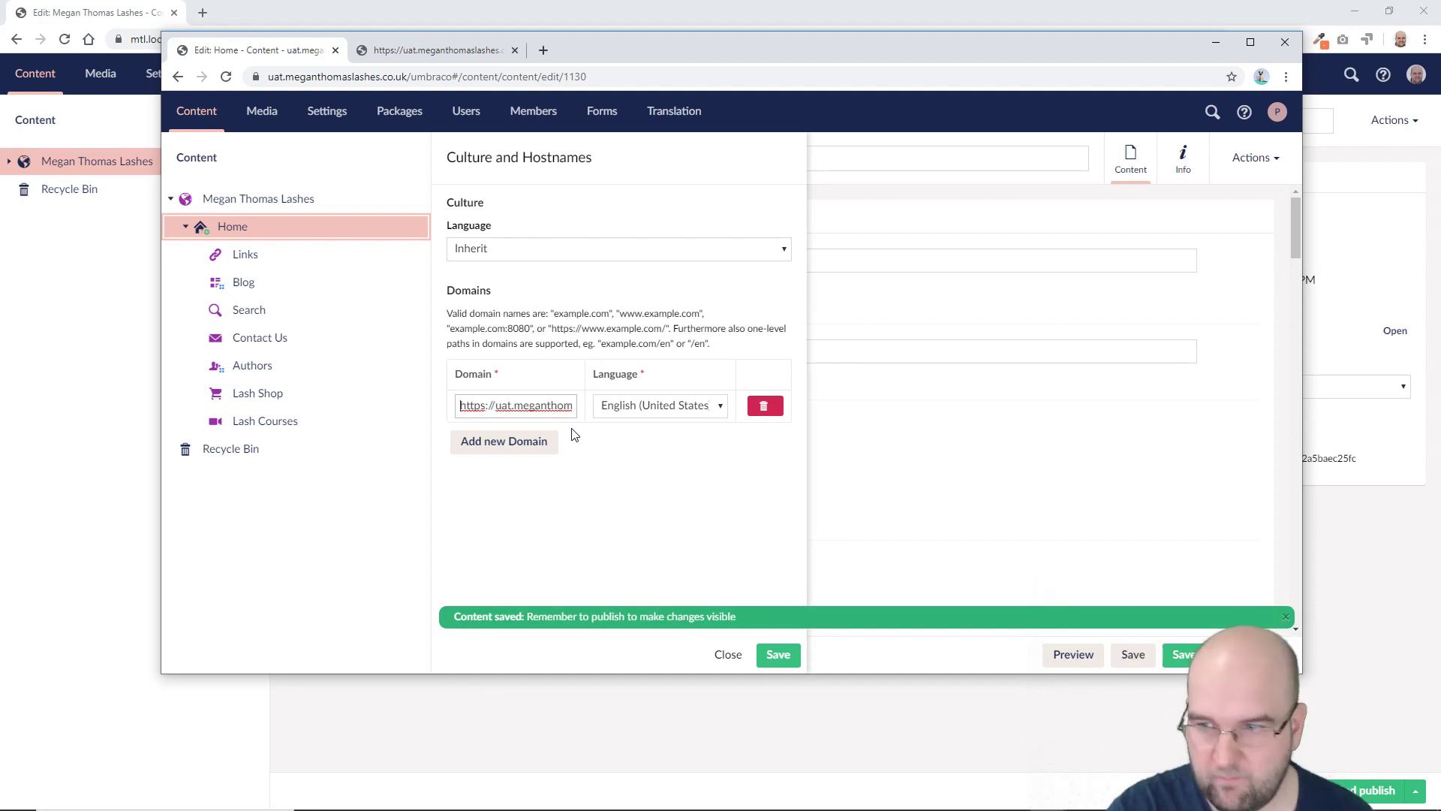
pyautogui.press('Delete')
pyautogui.press('Delete')
pyautogui.press('Delete')
pyautogui.press('Delete')
pyautogui.press('Delete')
pyautogui.press('Delete')
pyautogui.press('Delete')
pyautogui.press('Delete')
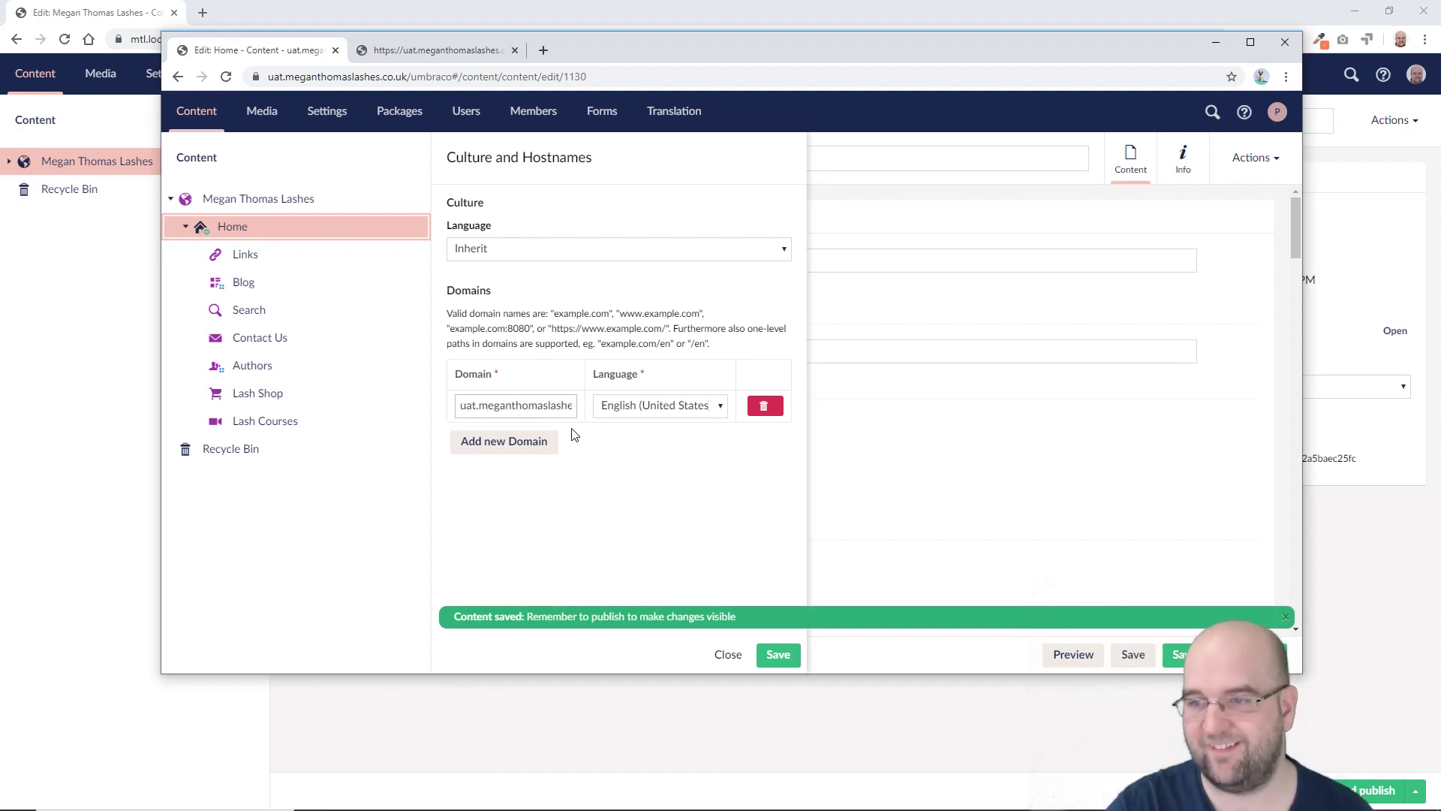
pyautogui.click(777, 658)
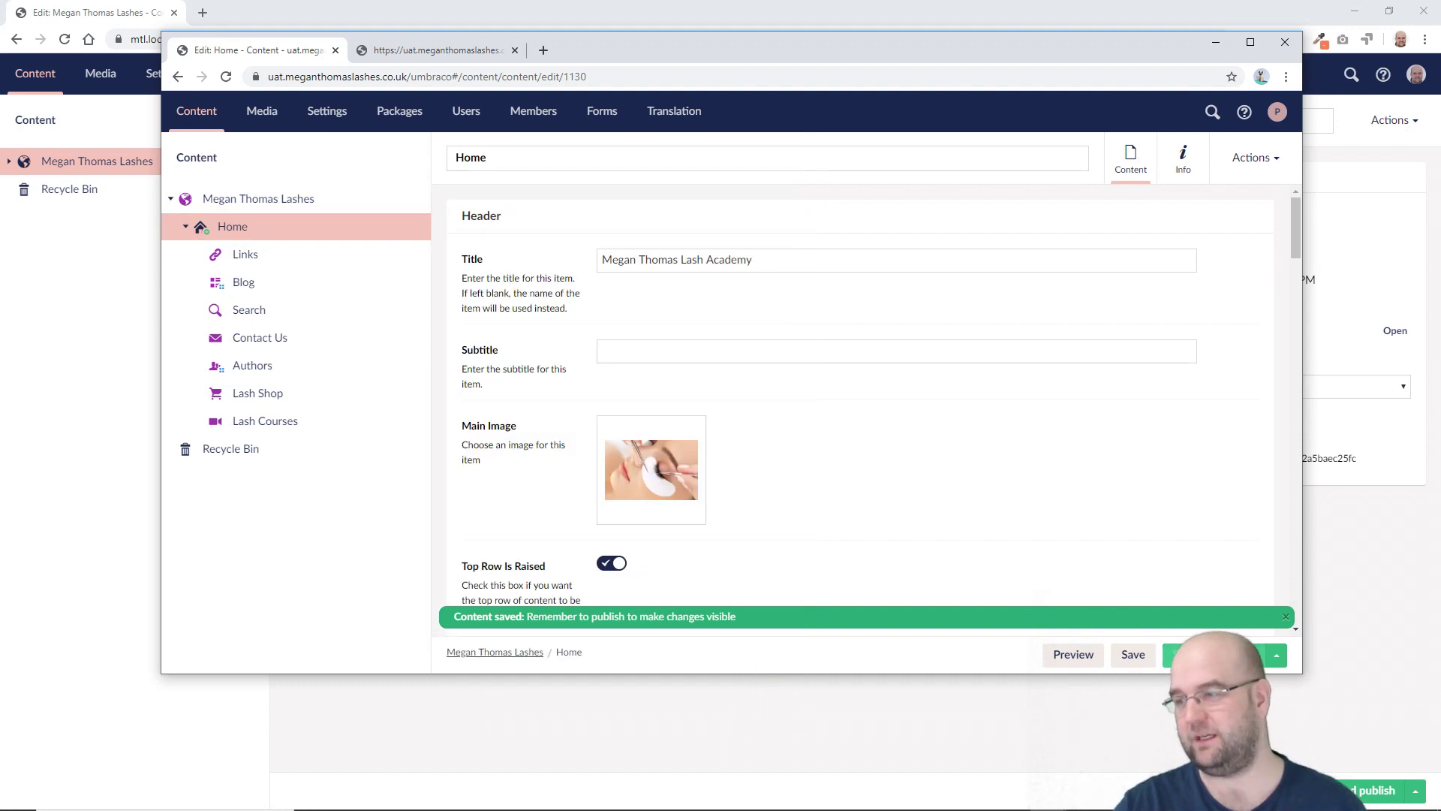
# Step: Publish Home and reload the UAT front end to see the home page
pyautogui.hotkey('ctrl', 'p')
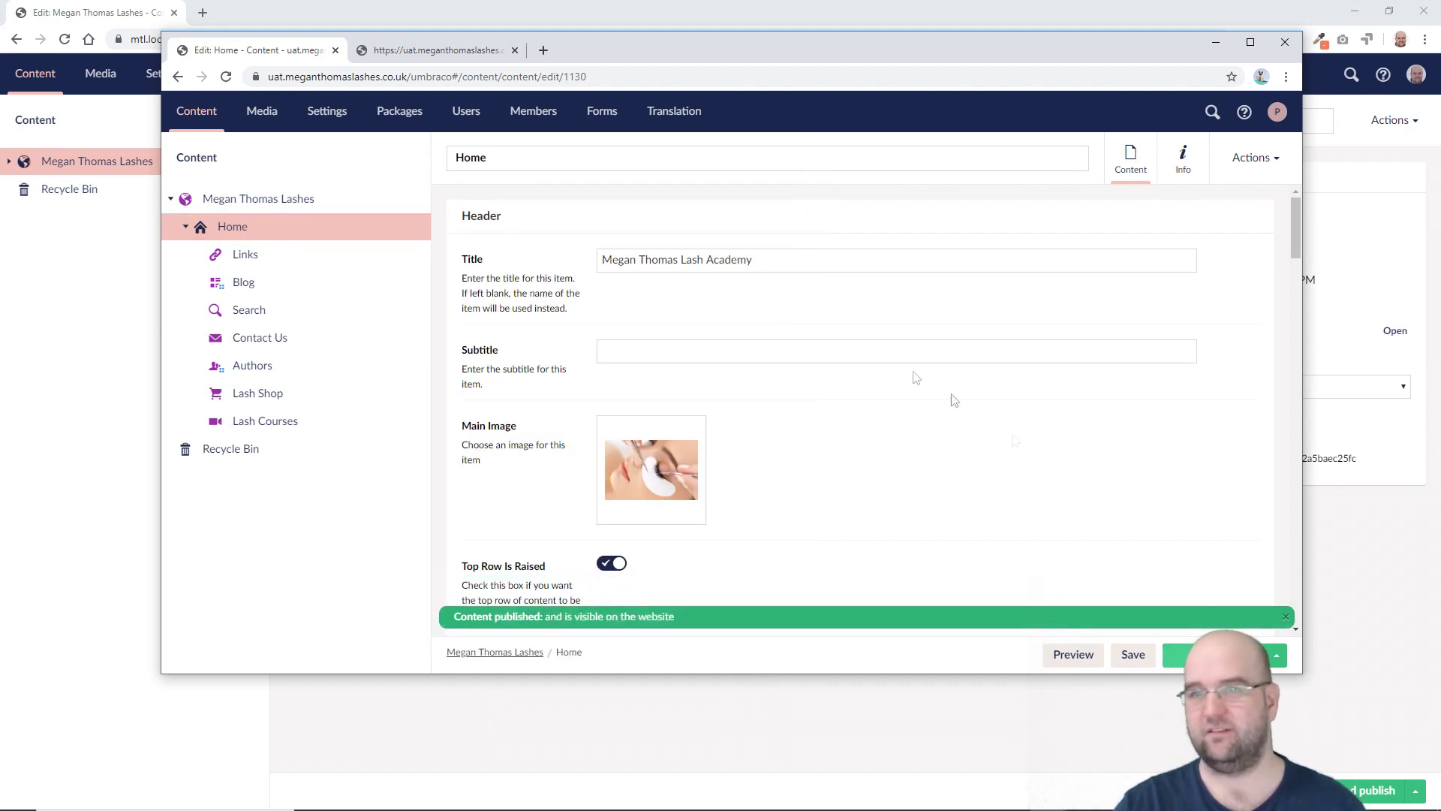
pyautogui.click(414, 51)
pyautogui.click(227, 79)
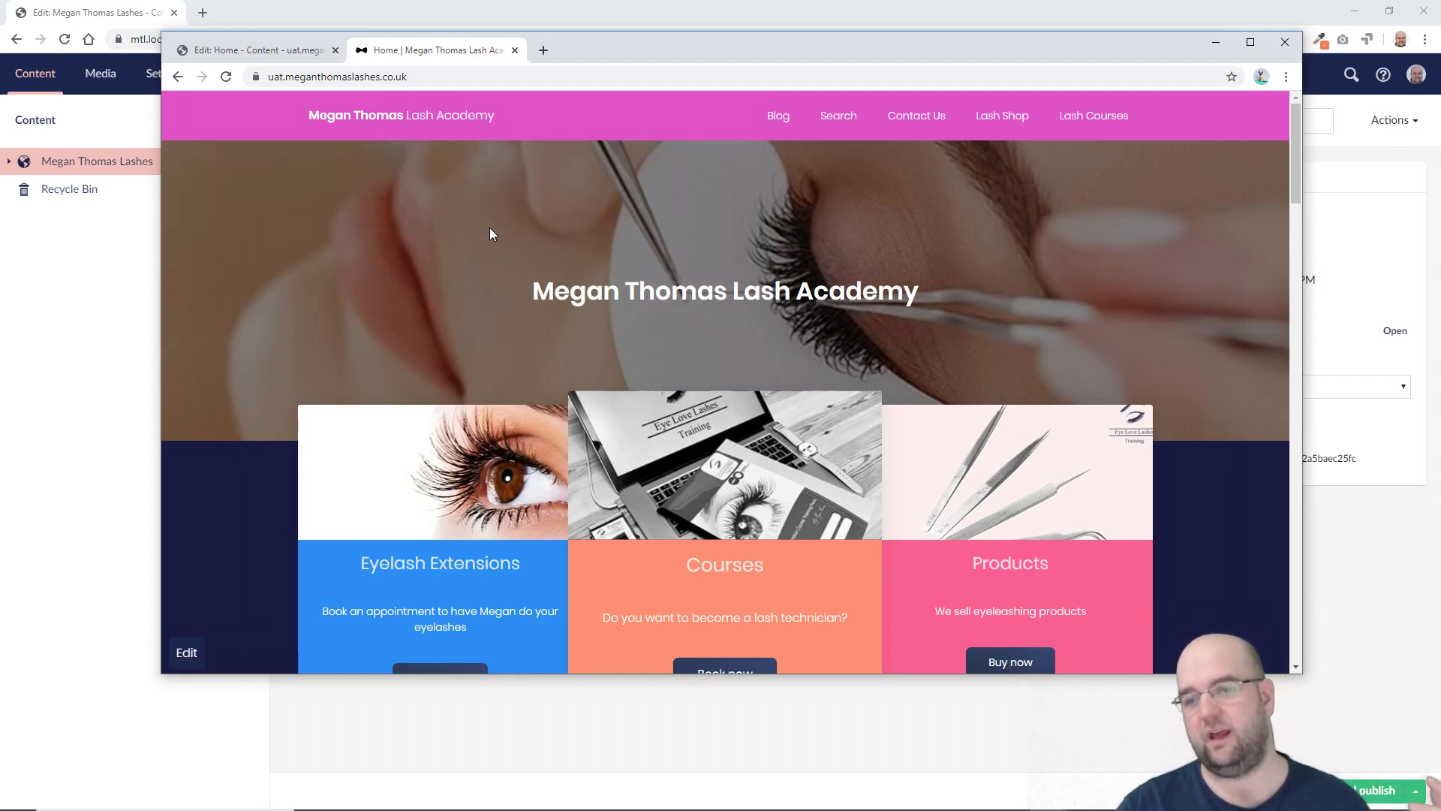
# Step: Maximize the UAT front-end window and scroll through the home page
pyautogui.scroll(-1, 1063, 161)
pyautogui.click(1250, 42)
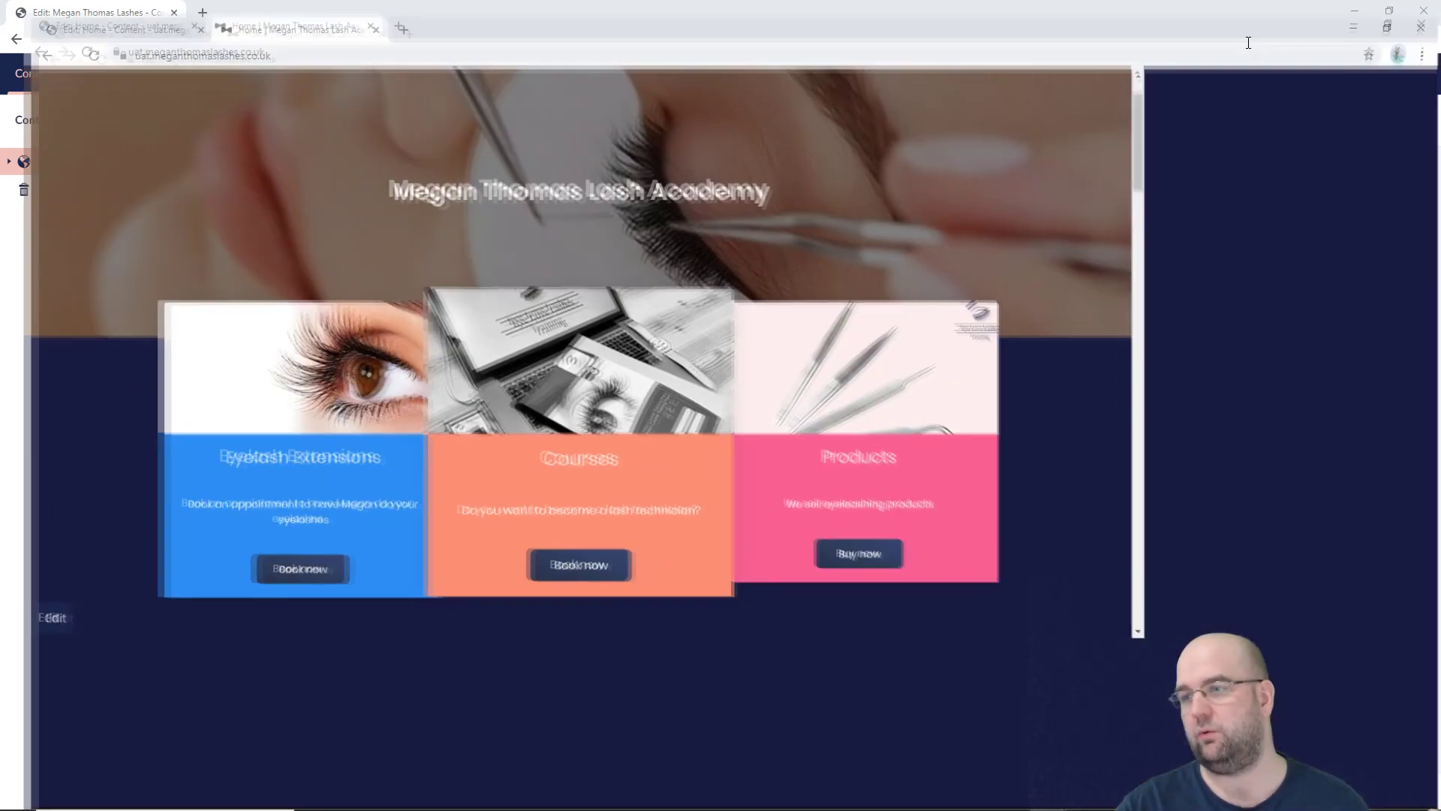
pyautogui.scroll(-5, 856, 315)
pyautogui.scroll(-8, 860, 343)
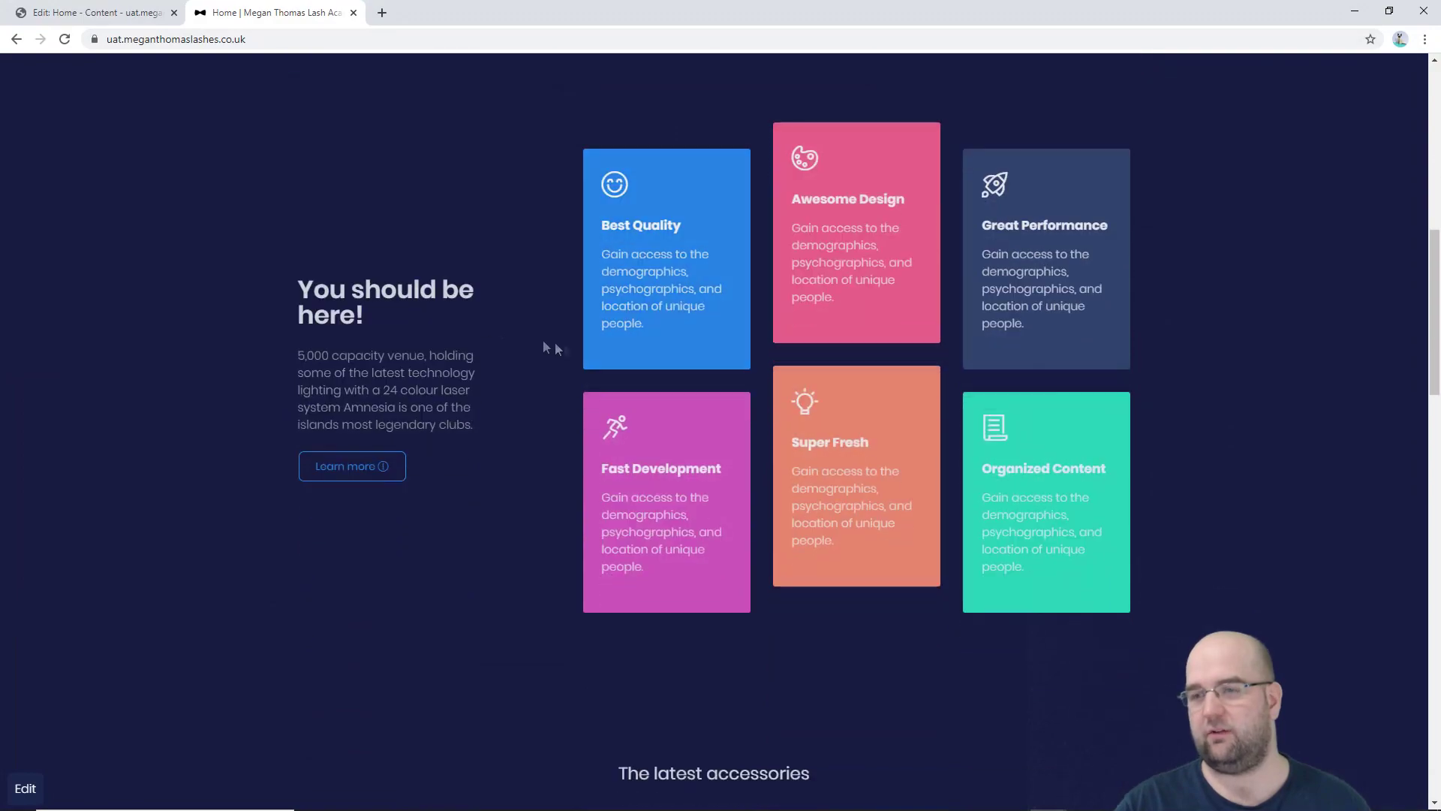
pyautogui.scroll(-18, 650, 360)
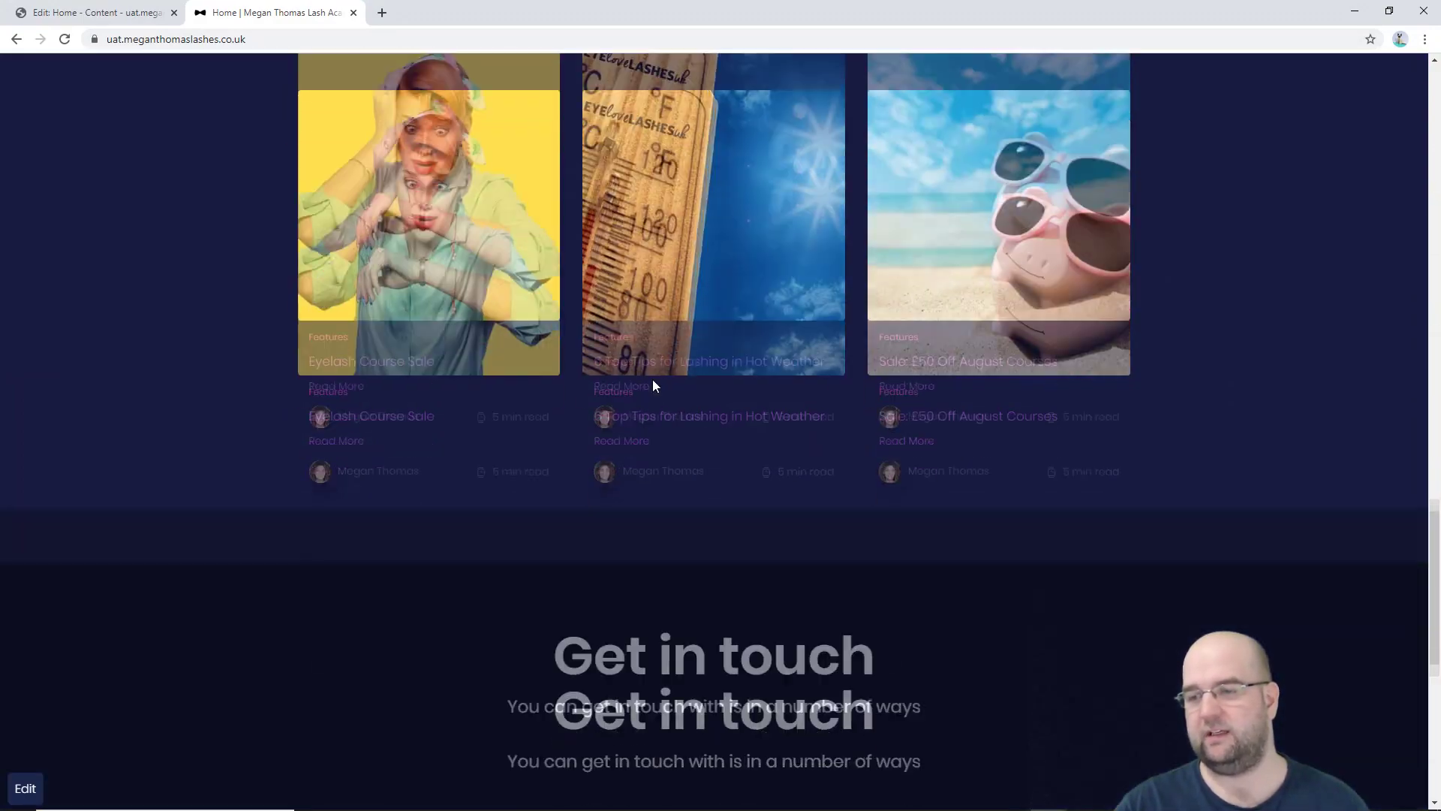
pyautogui.scroll(4, 644, 386)
pyautogui.scroll(-7, 641, 388)
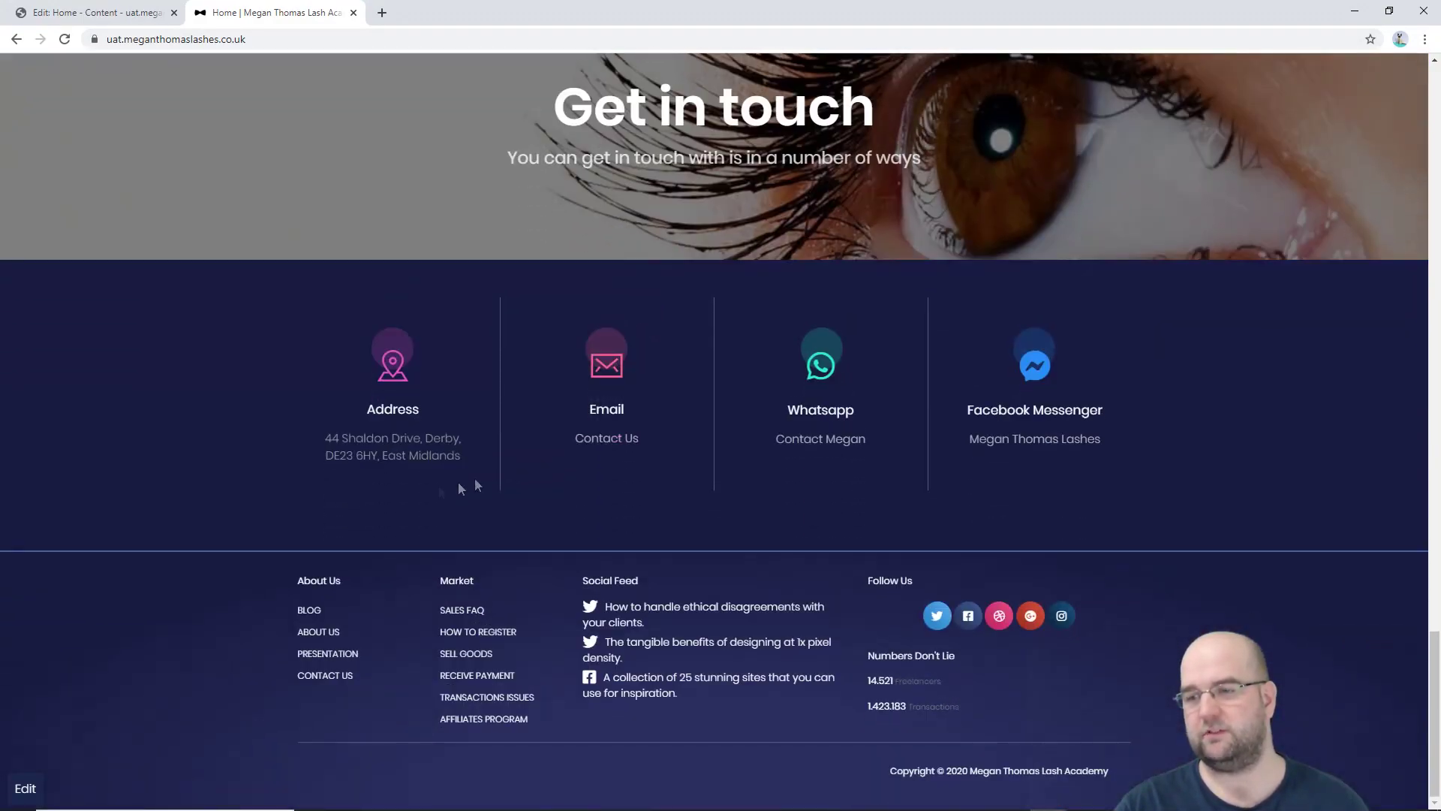
pyautogui.scroll(15, 845, 528)
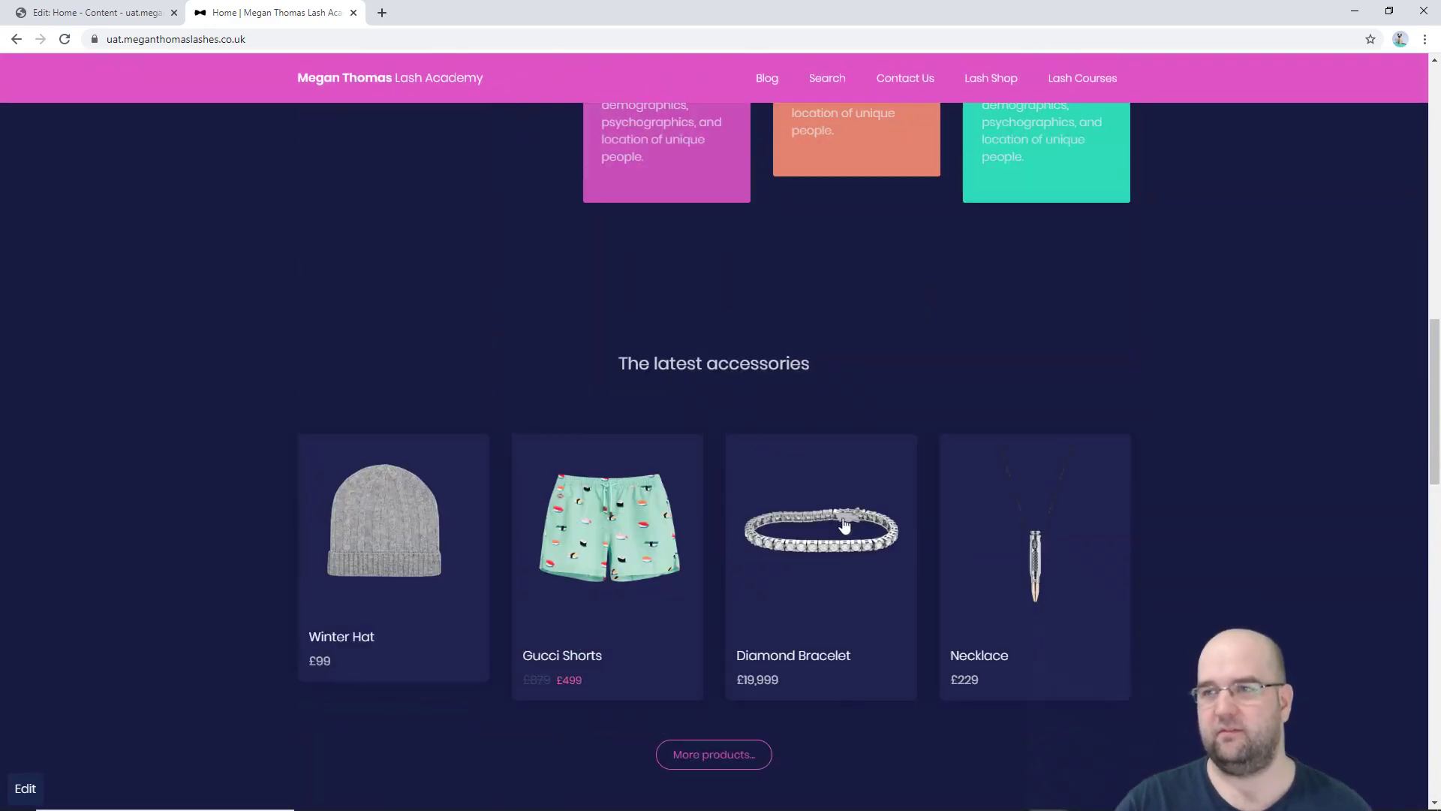
pyautogui.scroll(6, 844, 521)
# Step: View the Blog list and the Eyelash Course Sale post, then return to the UAT Home editor
pyautogui.click(768, 80)
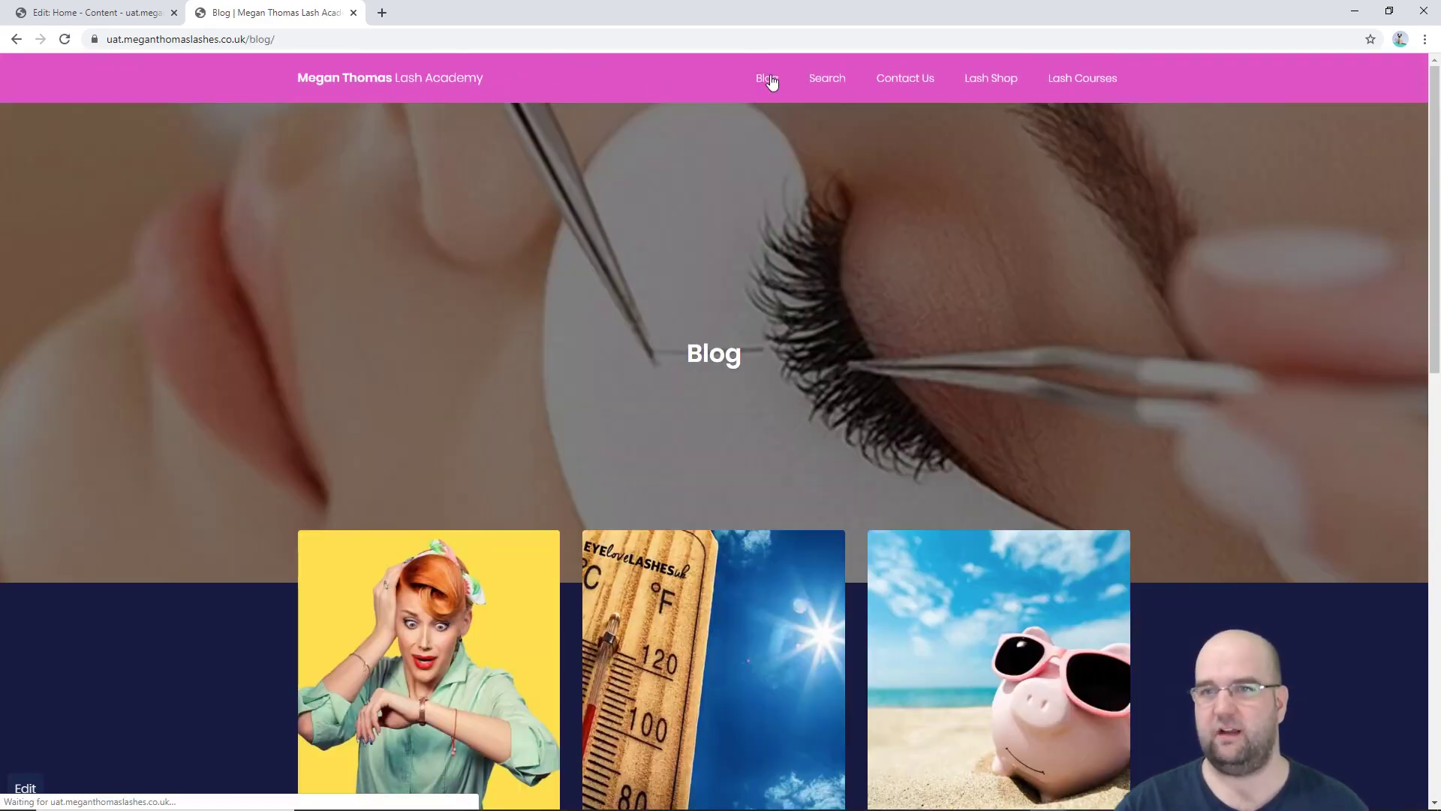
pyautogui.scroll(-9, 790, 290)
pyautogui.scroll(4, 555, 264)
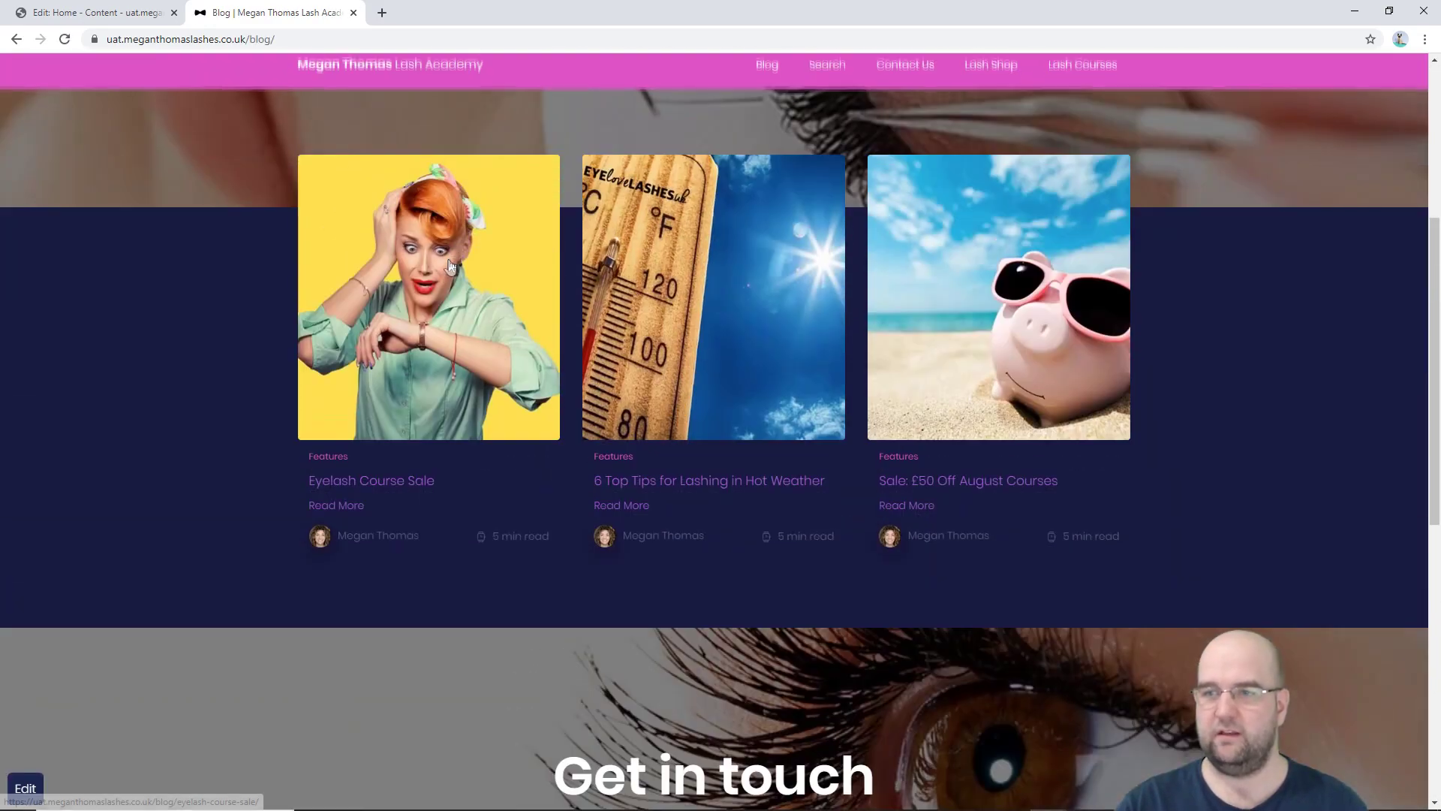
pyautogui.click(450, 266)
pyautogui.scroll(-12, 889, 301)
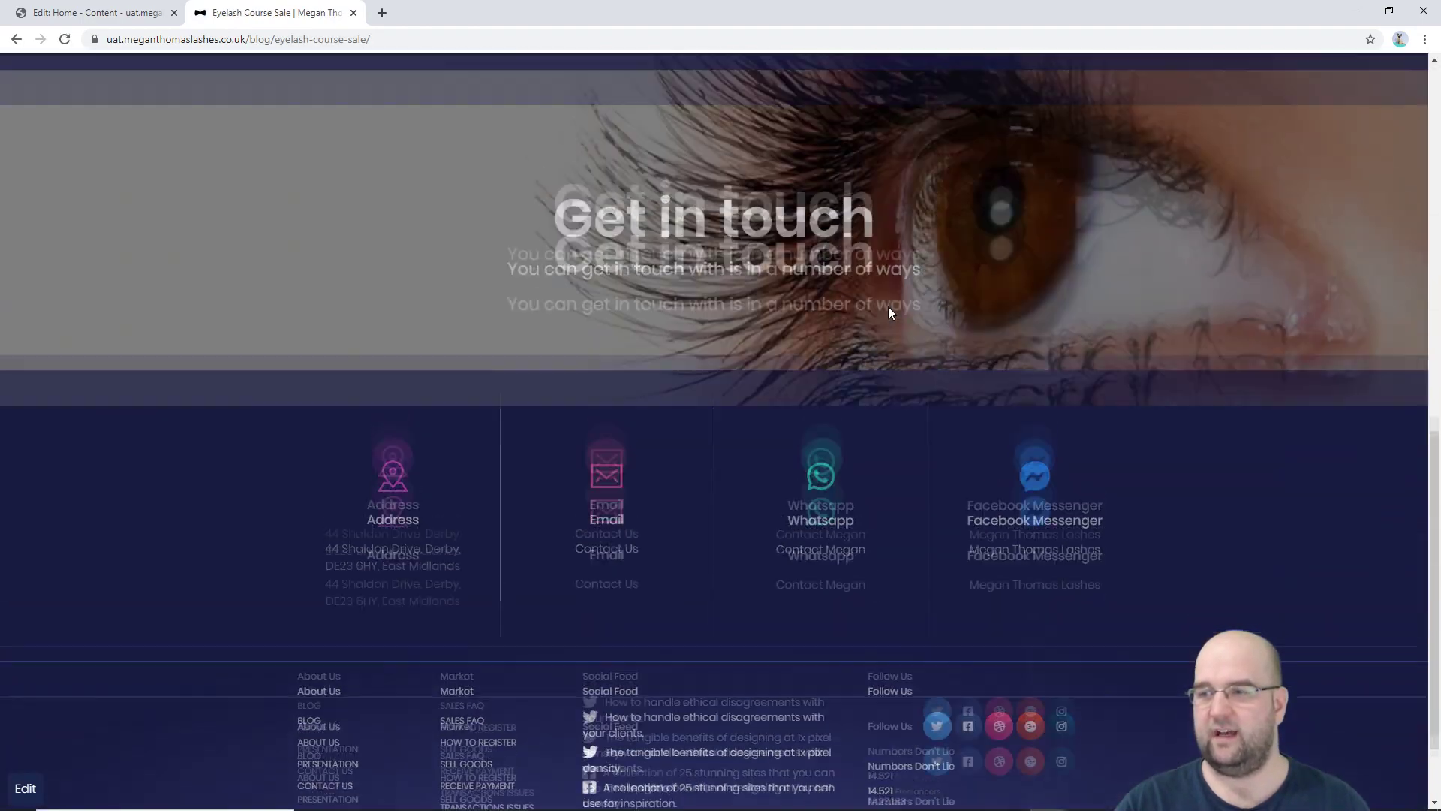
pyautogui.scroll(12, 889, 306)
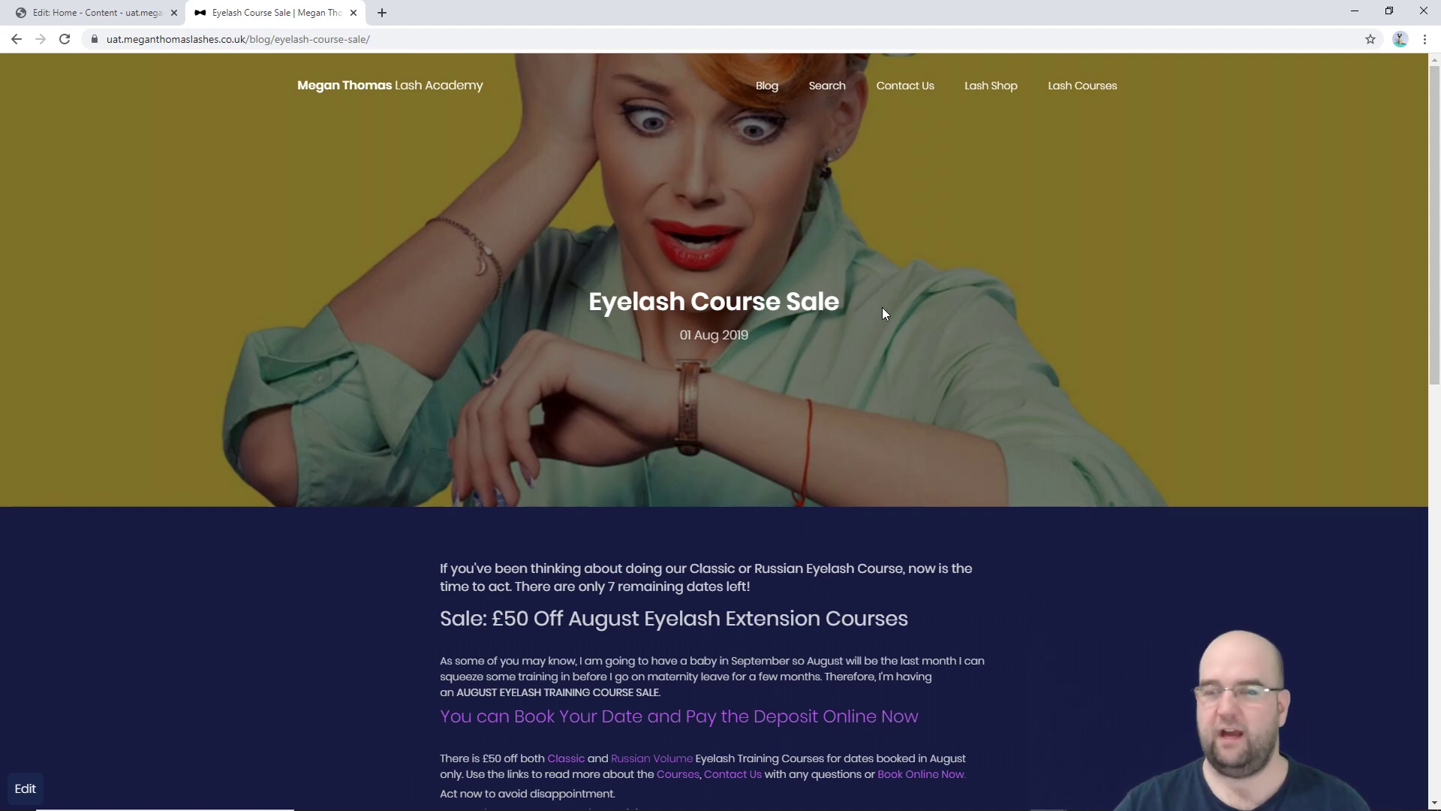
pyautogui.click(96, 13)
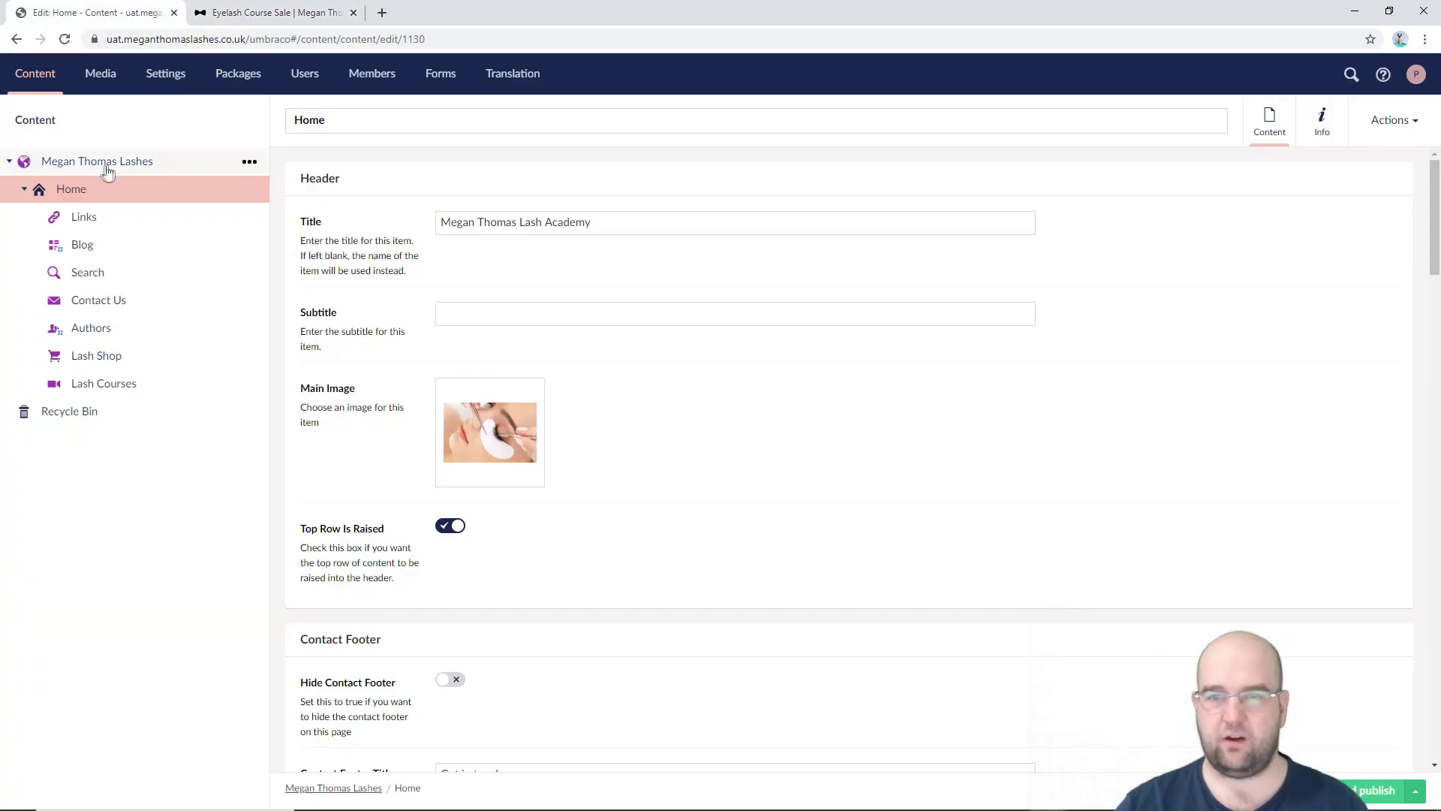
# Step: In the local back office, open the Sale: £50 Off August Courses post under Home > Blog
pyautogui.hotkey('alt', 'Tab')
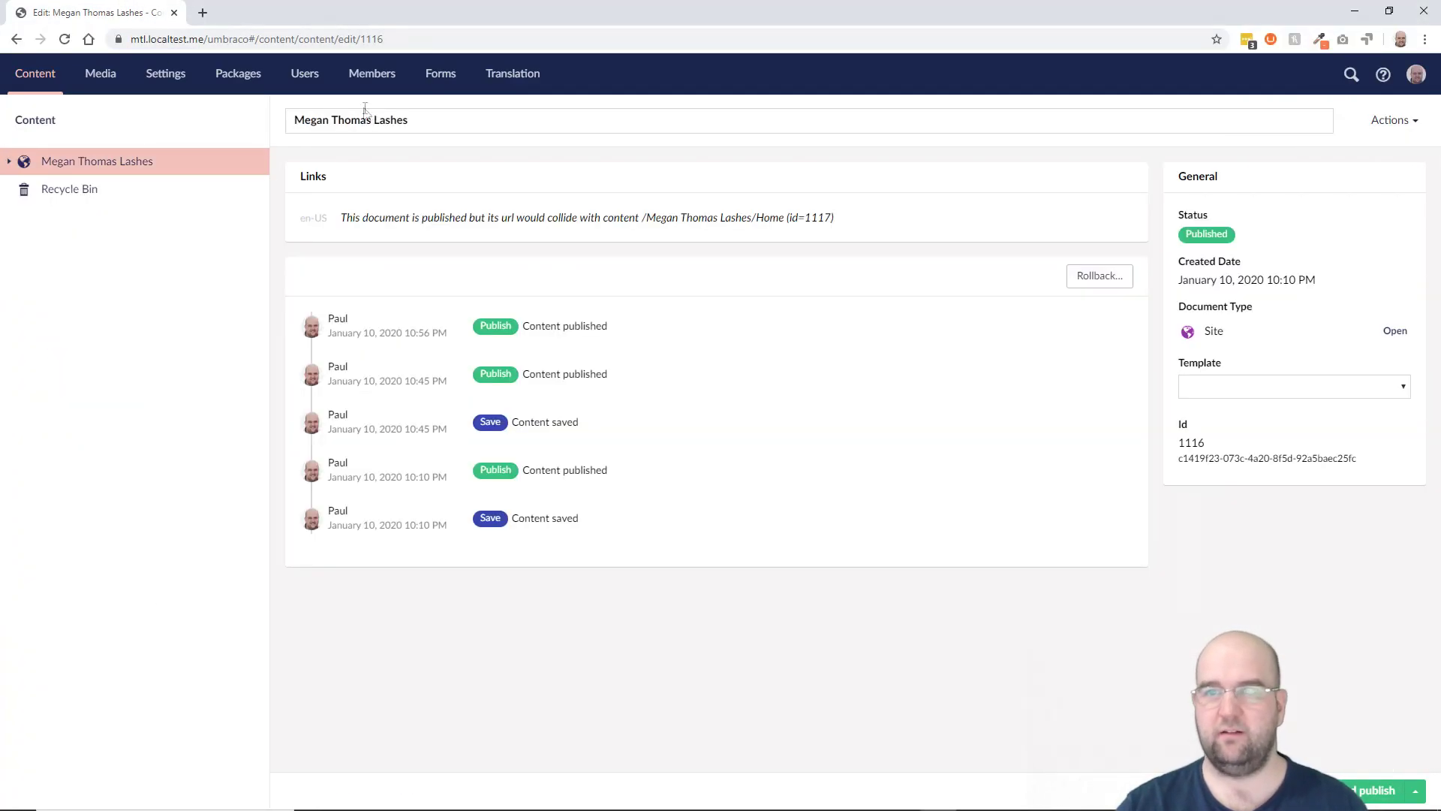
pyautogui.click(9, 160)
pyautogui.click(27, 190)
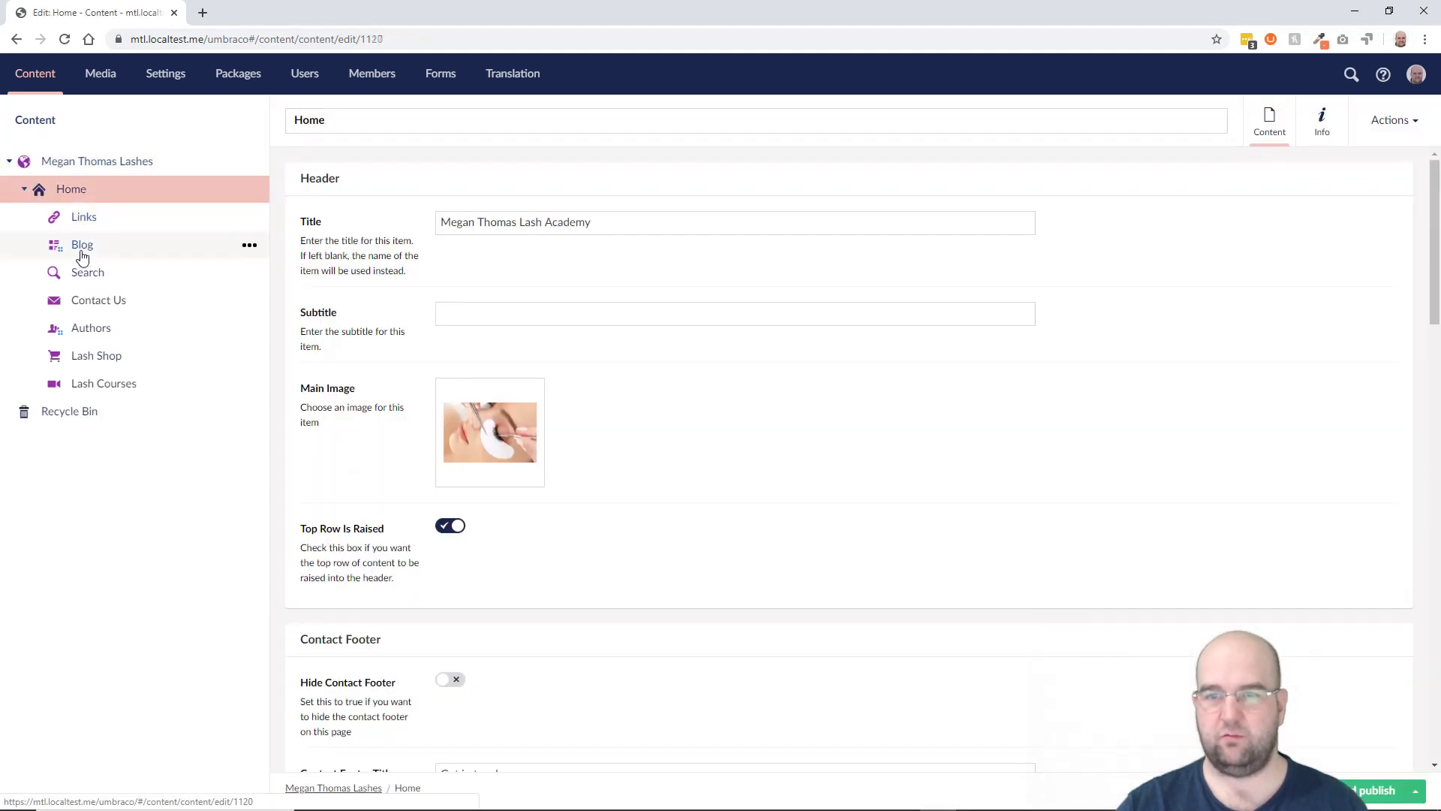
pyautogui.click(83, 256)
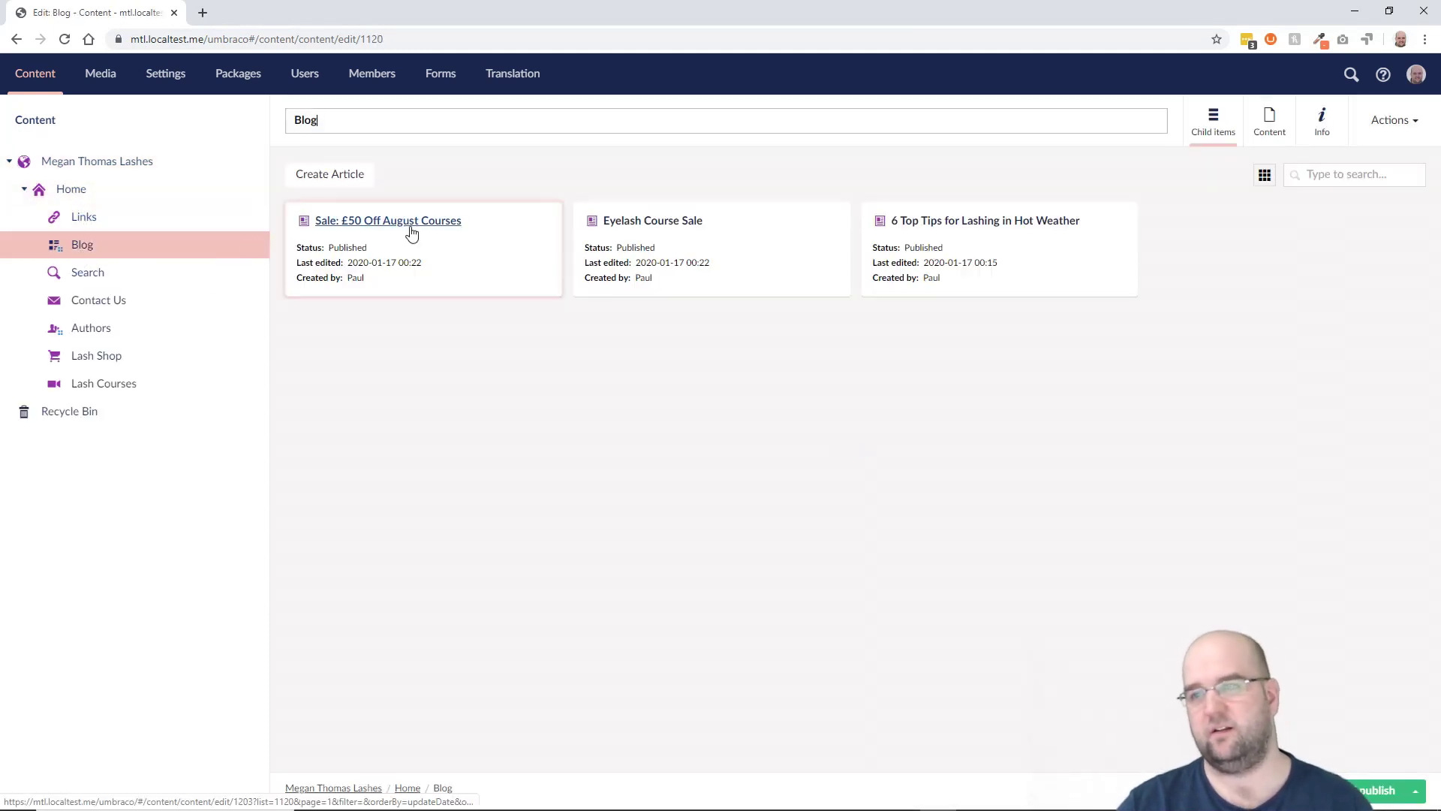
pyautogui.click(413, 232)
# Step: Add paragraphs 'as' and 'dasdasdasdasda da das dasd as' to the post's rich text content
pyautogui.scroll(-6, 743, 510)
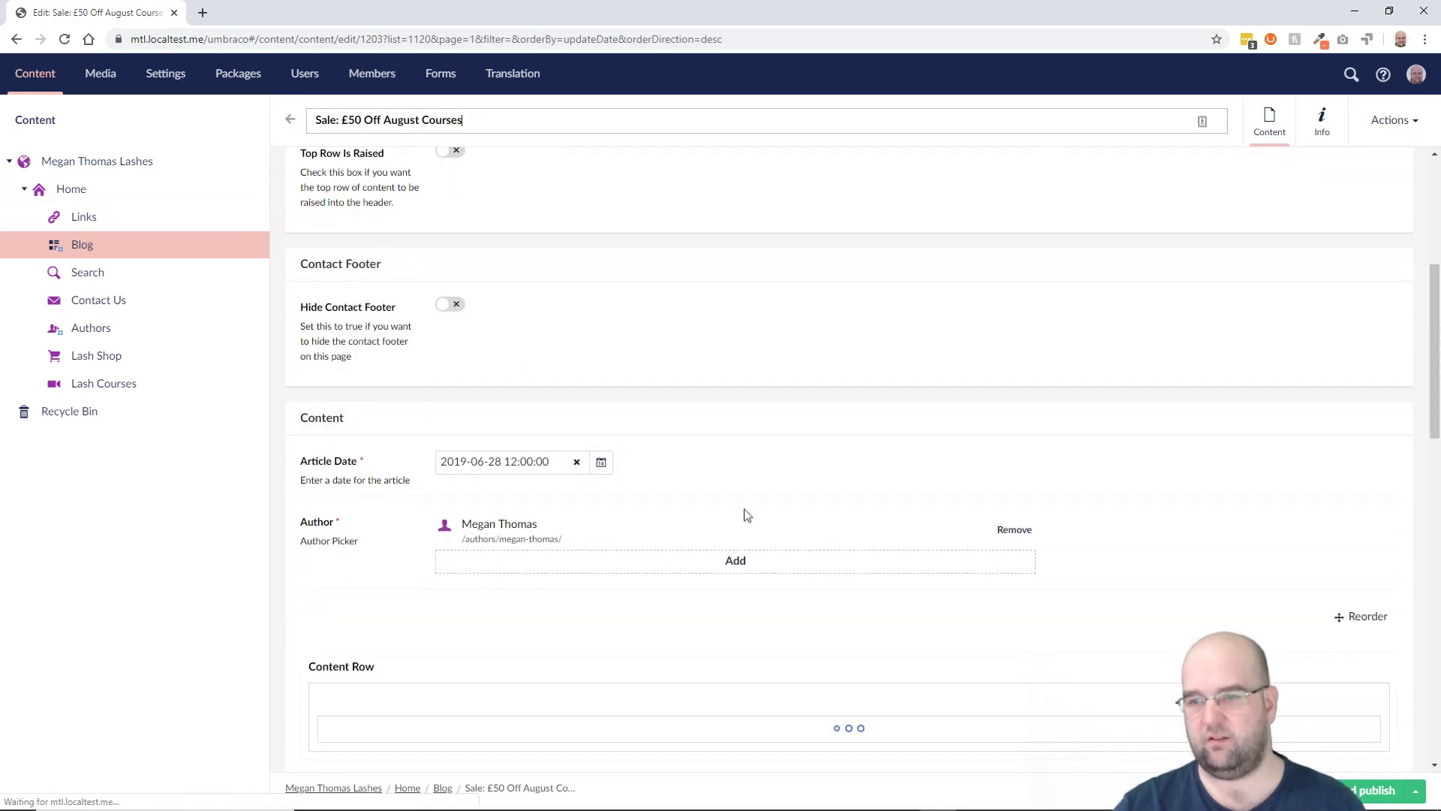
pyautogui.scroll(-4, 743, 510)
pyautogui.click(638, 465)
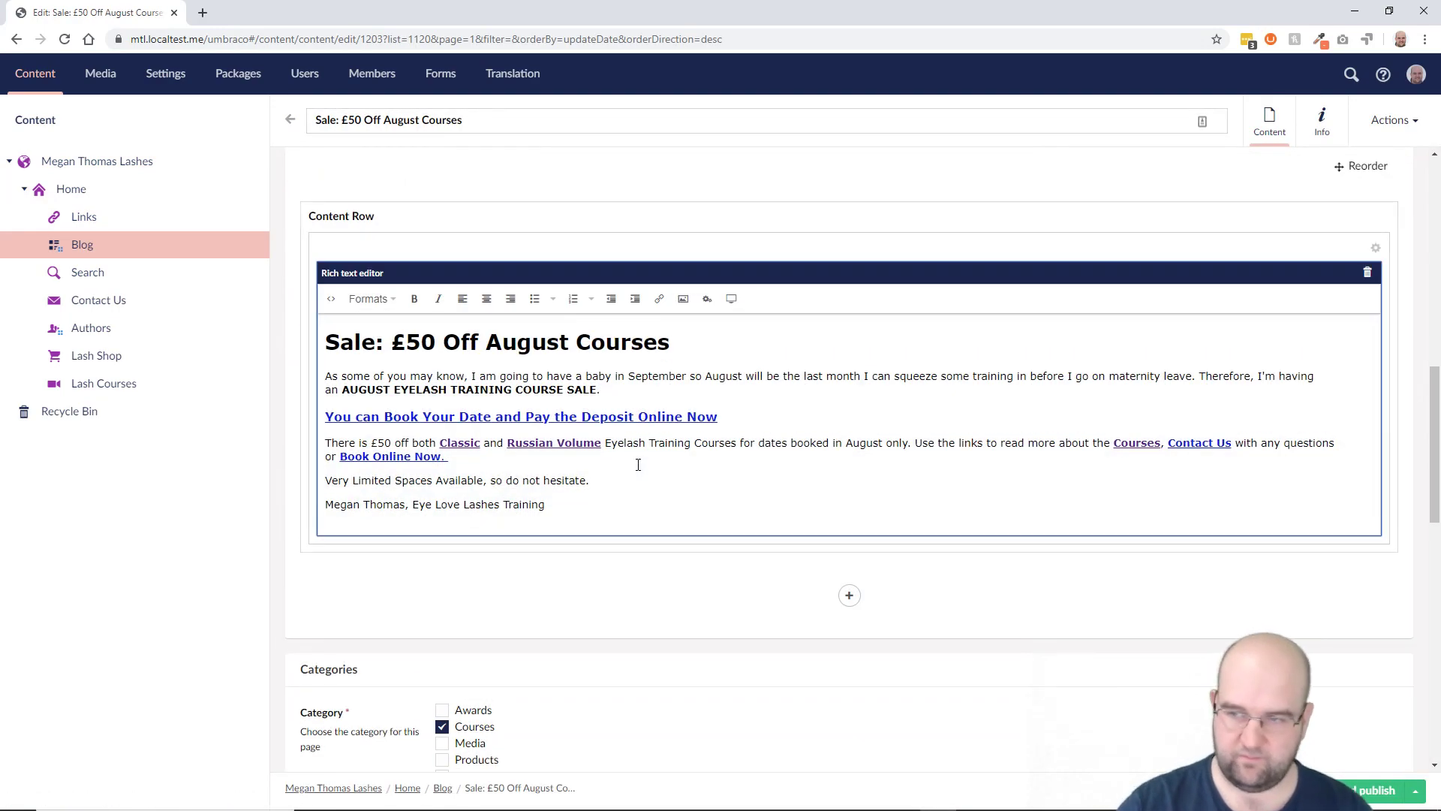
pyautogui.press('Return')
pyautogui.write('as')
pyautogui.press('Return')
pyautogui.write('dasda')
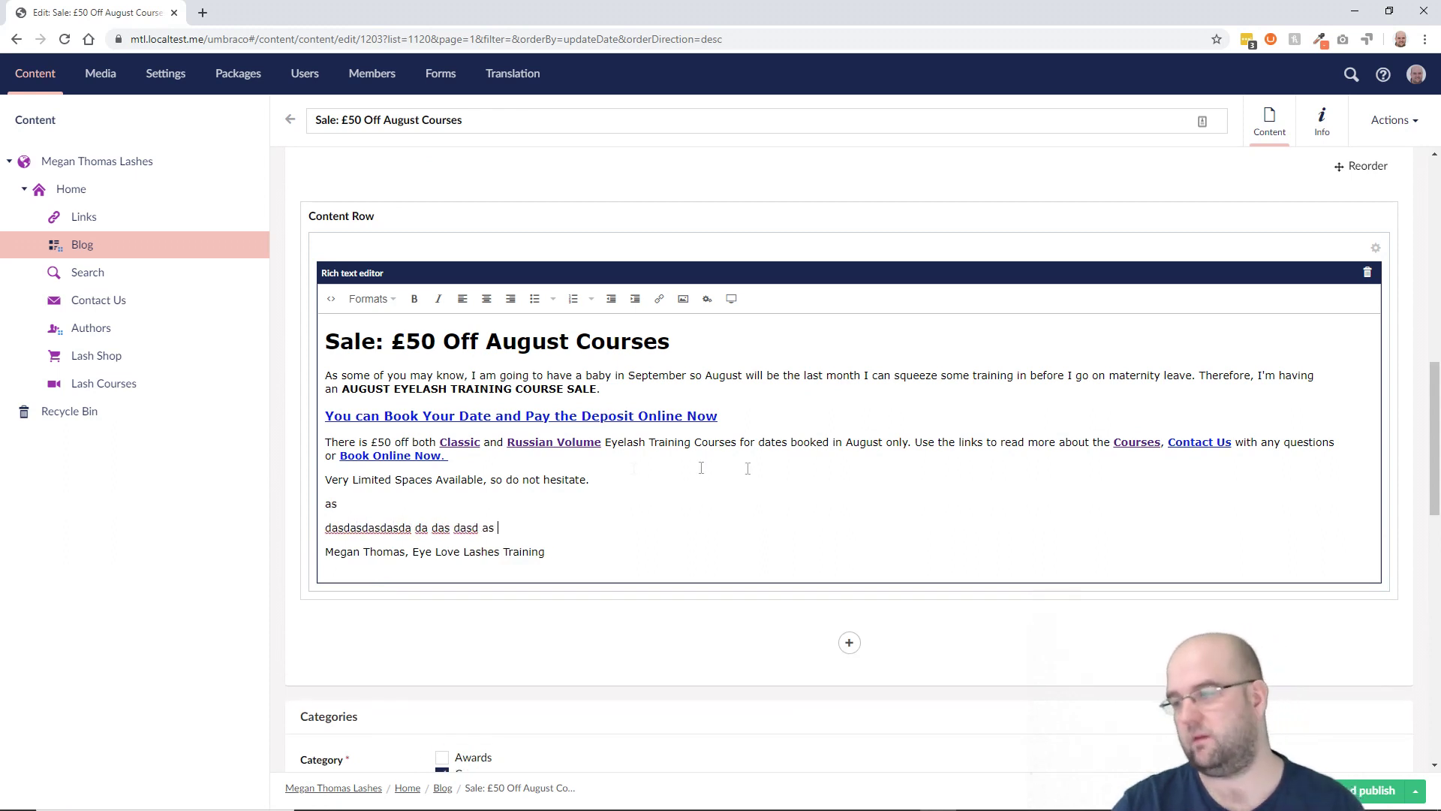
pyautogui.write('sdasdasda da das dasd as')
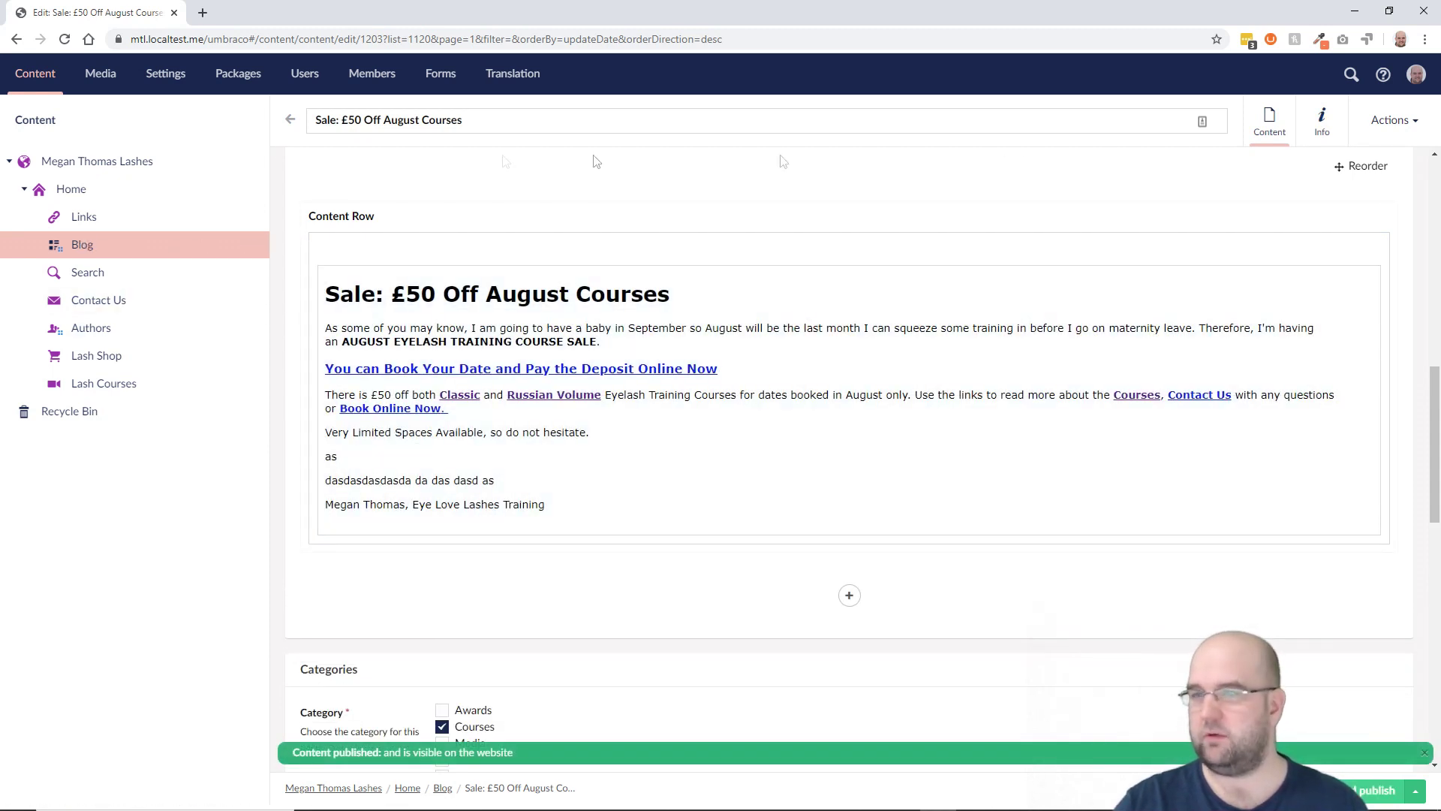
pyautogui.rightClick(94, 245)
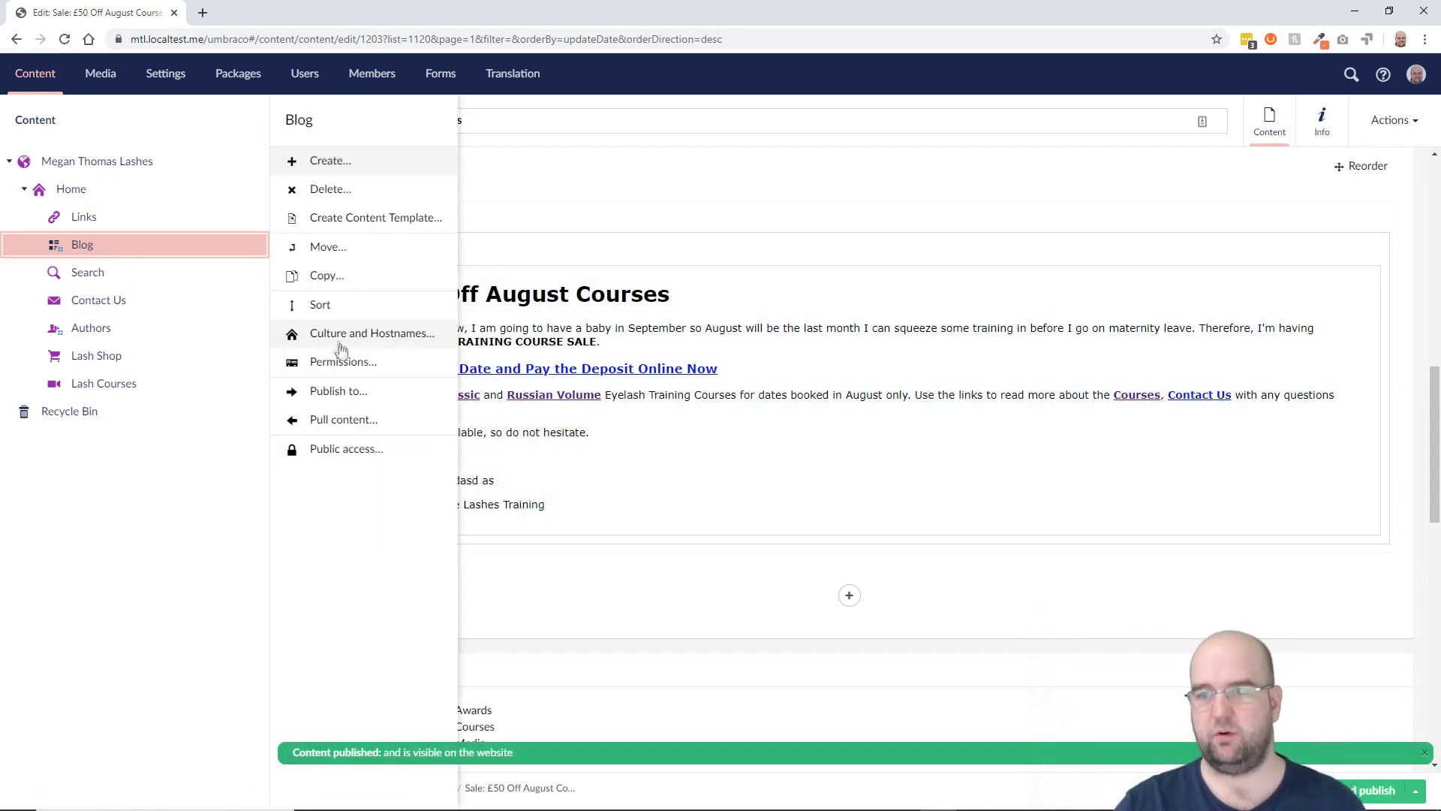
# Step: Set up a Publish to UAT with every option off except Include descendants
pyautogui.click(342, 392)
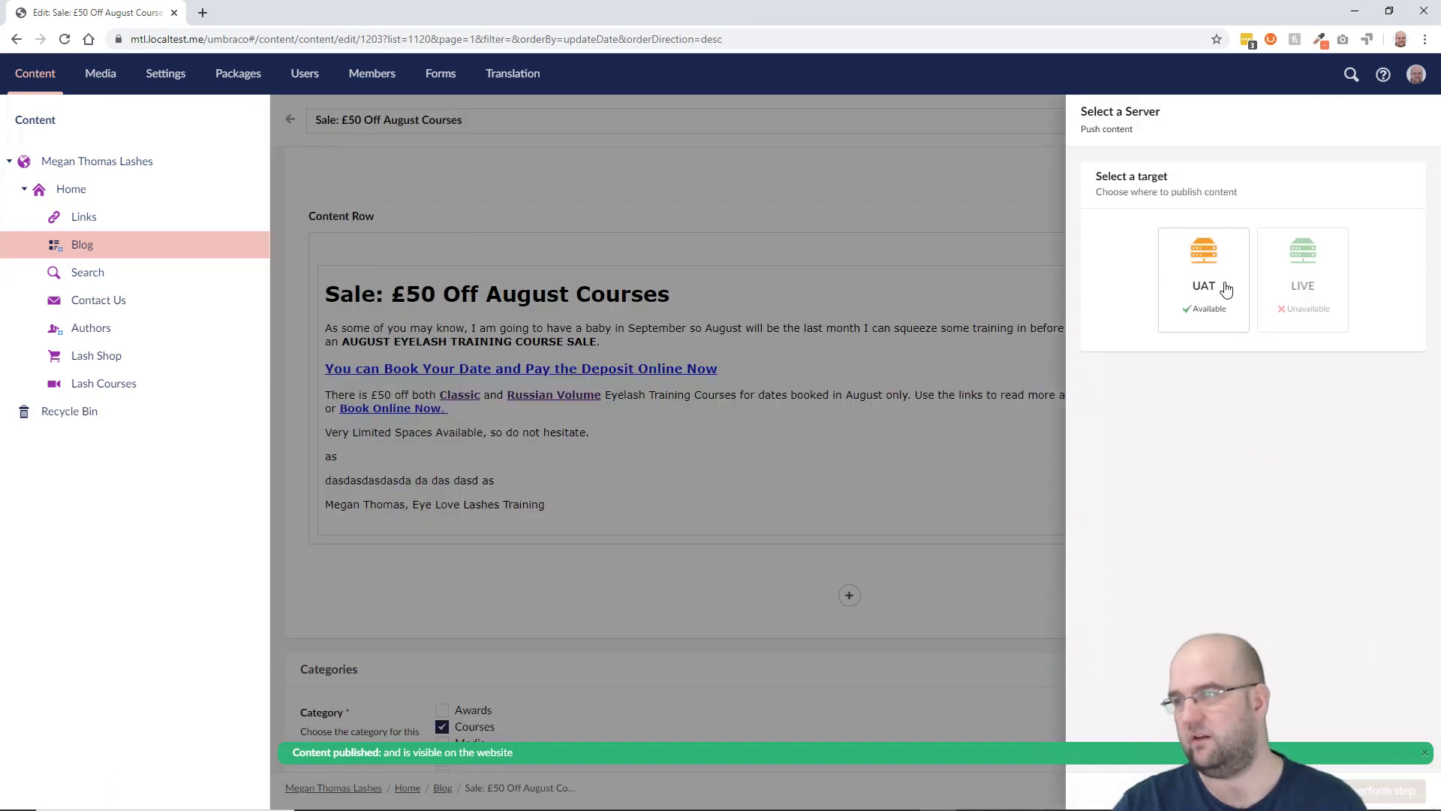
pyautogui.click(1226, 290)
pyautogui.scroll(-1, 1378, 462)
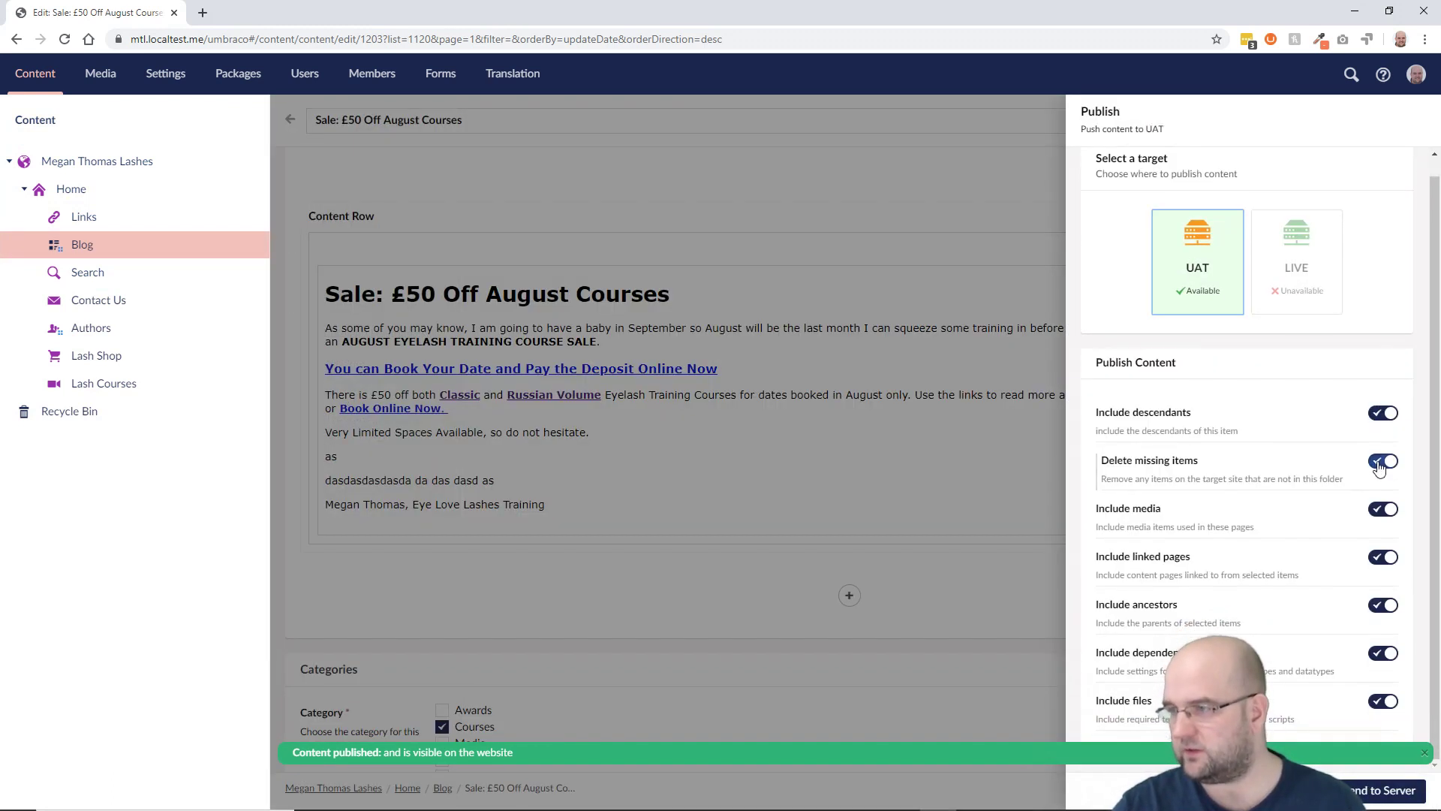
pyautogui.click(1381, 462)
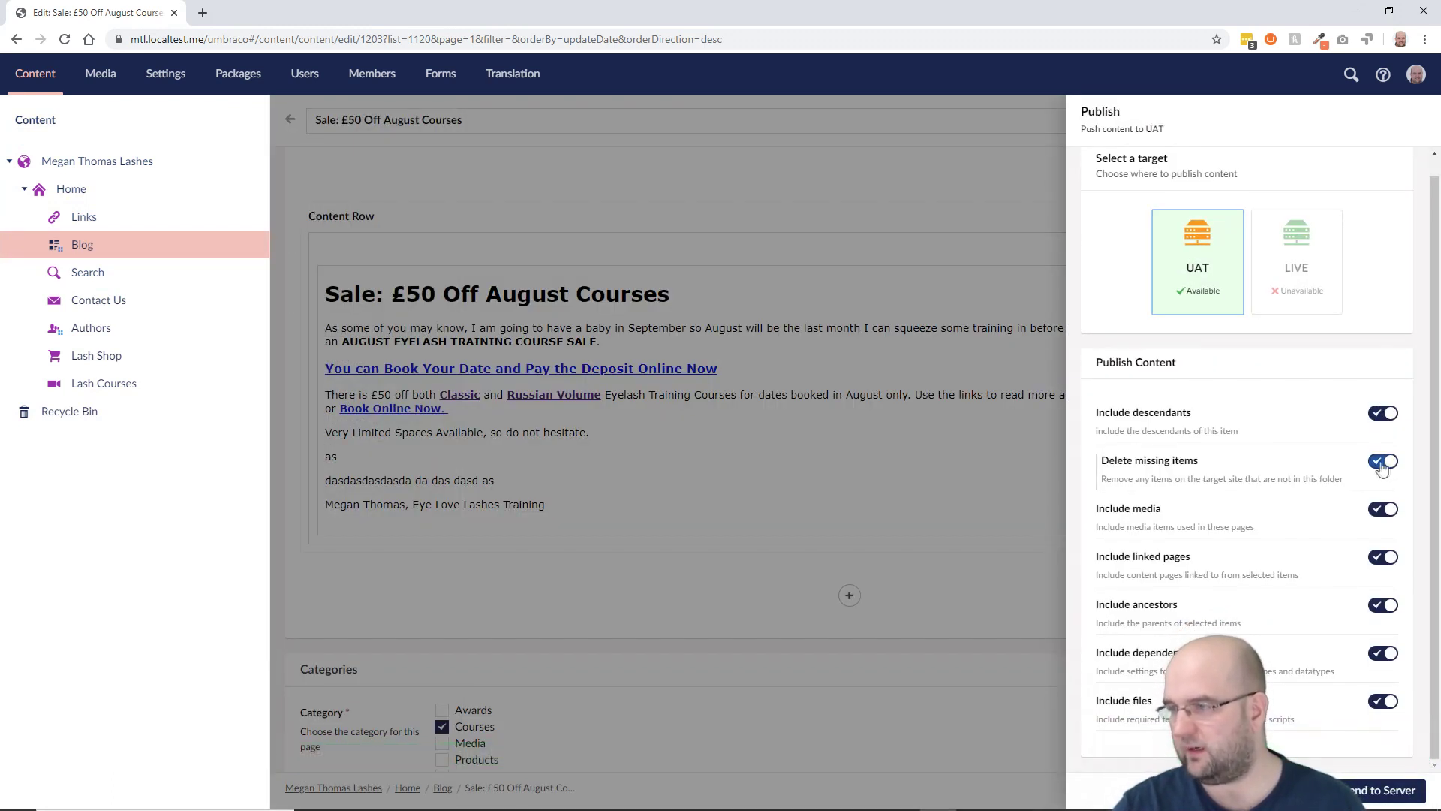
pyautogui.click(1386, 513)
pyautogui.click(1383, 557)
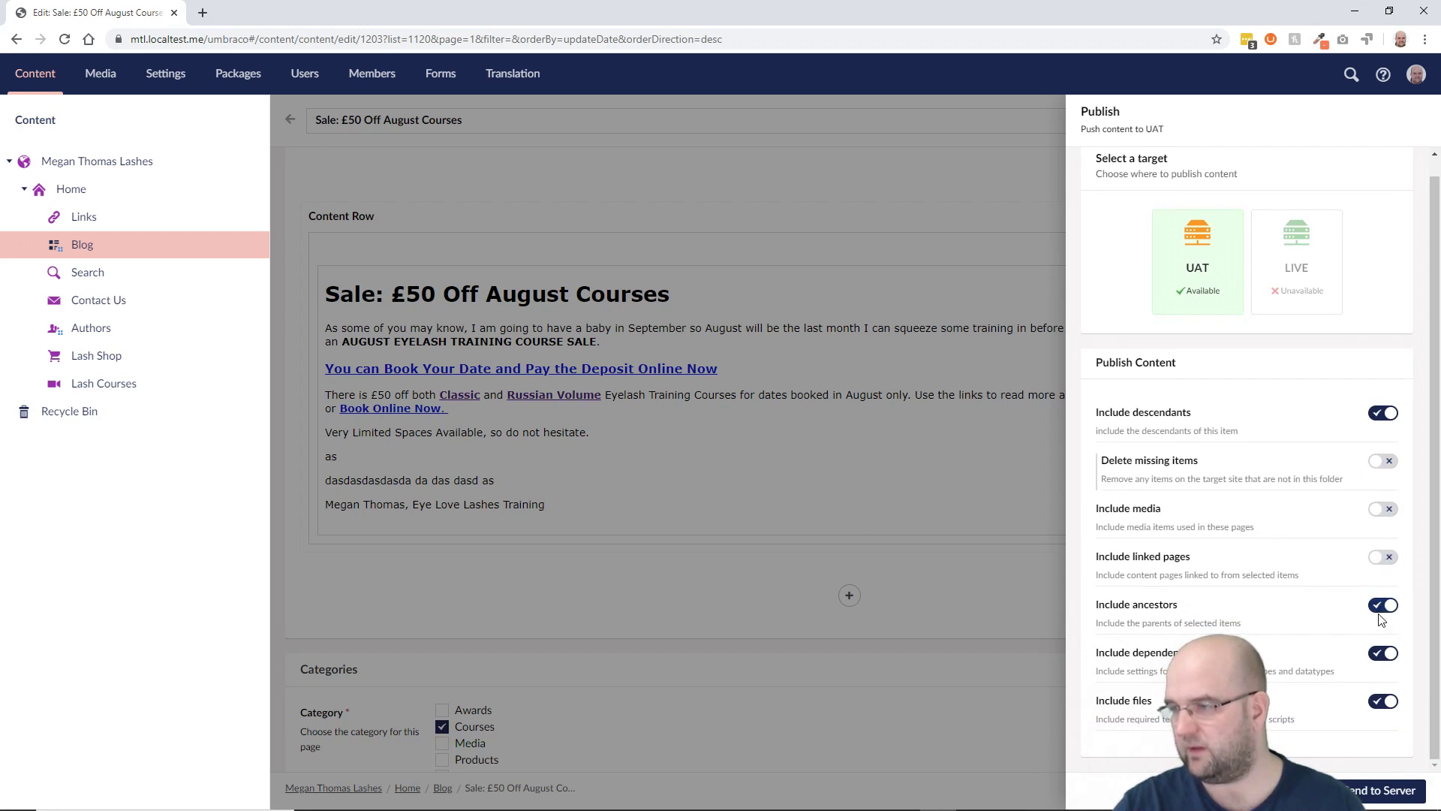
pyautogui.click(1383, 606)
pyautogui.click(1383, 654)
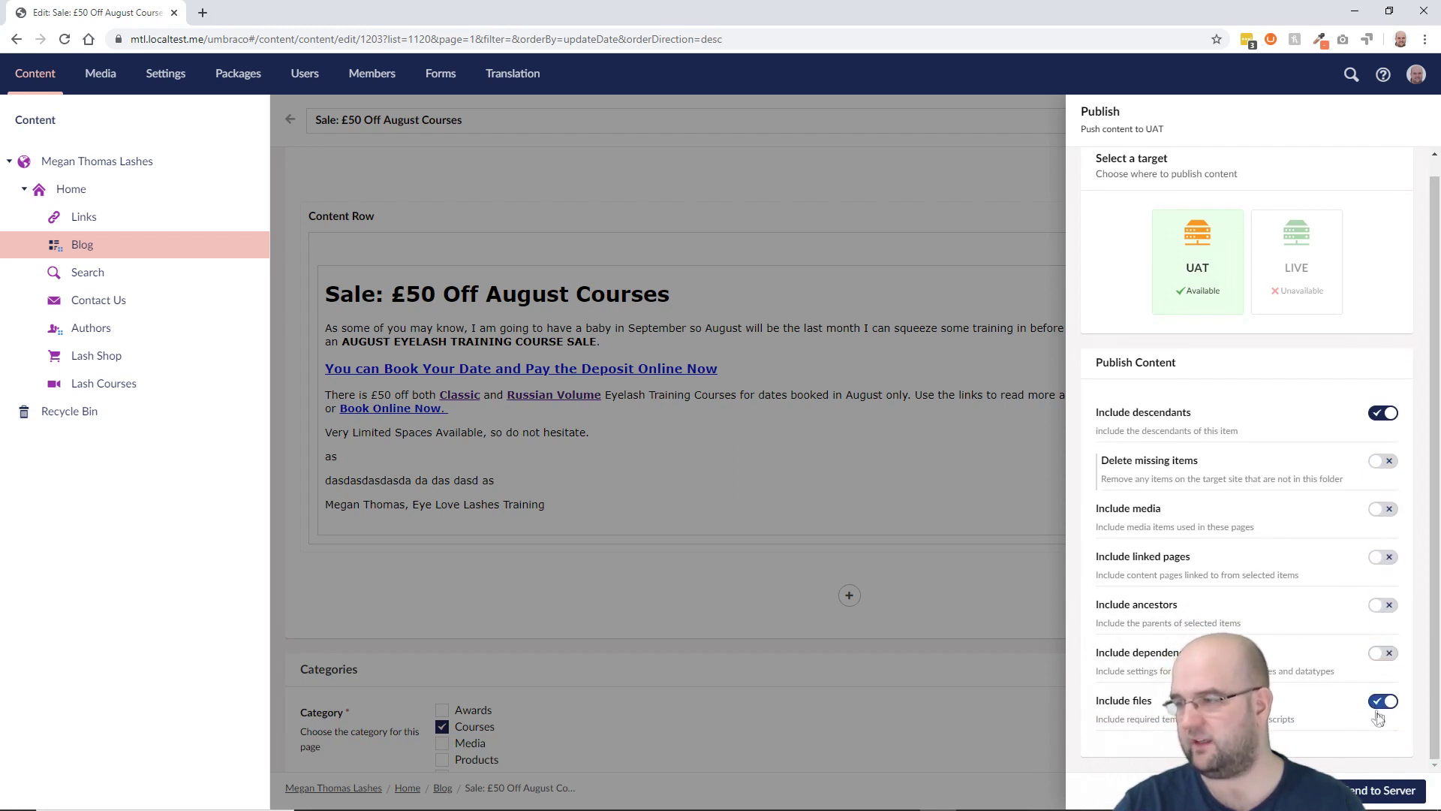
pyautogui.click(1382, 703)
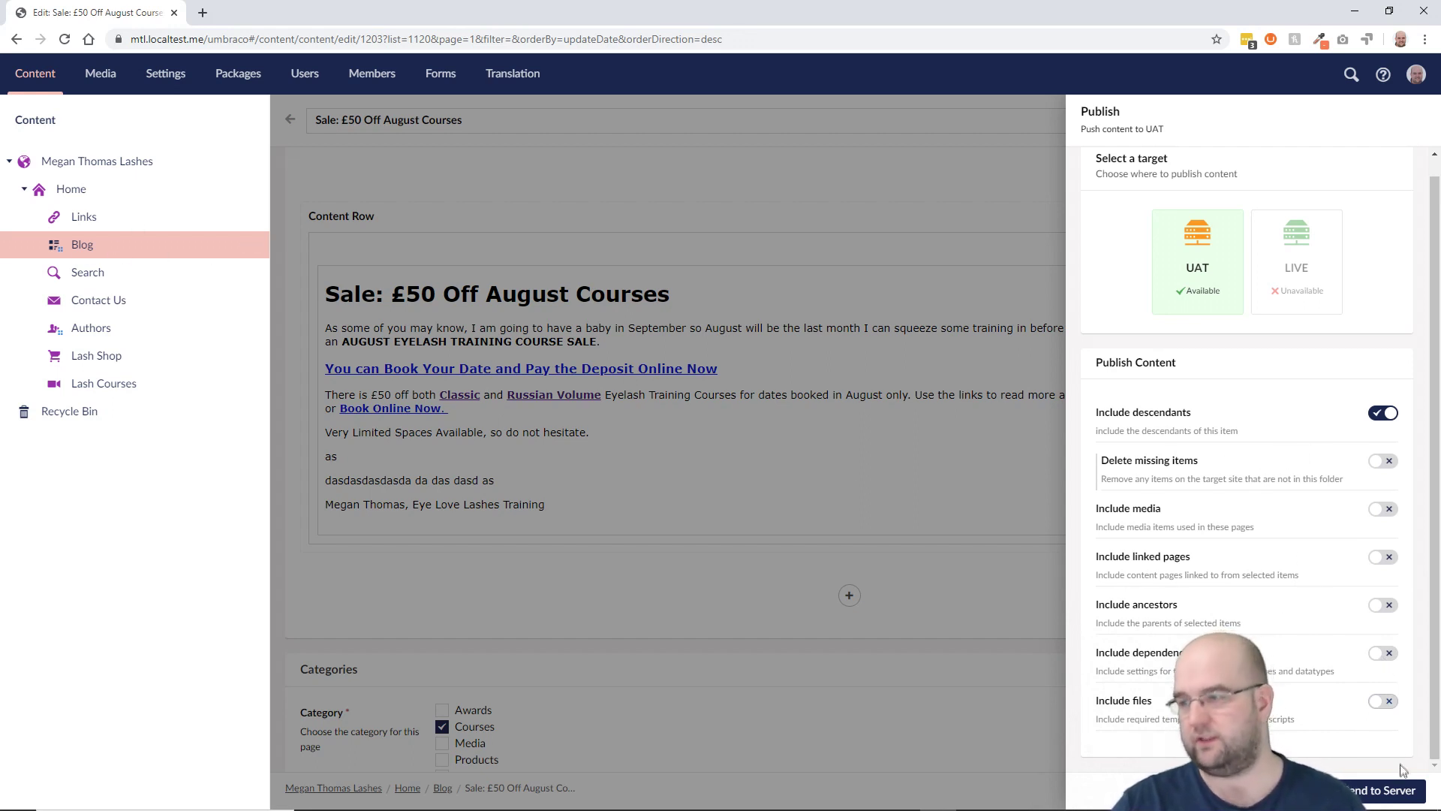
# Step: Send to the server, publish the reported change, and switch to the UAT window
pyautogui.click(1384, 792)
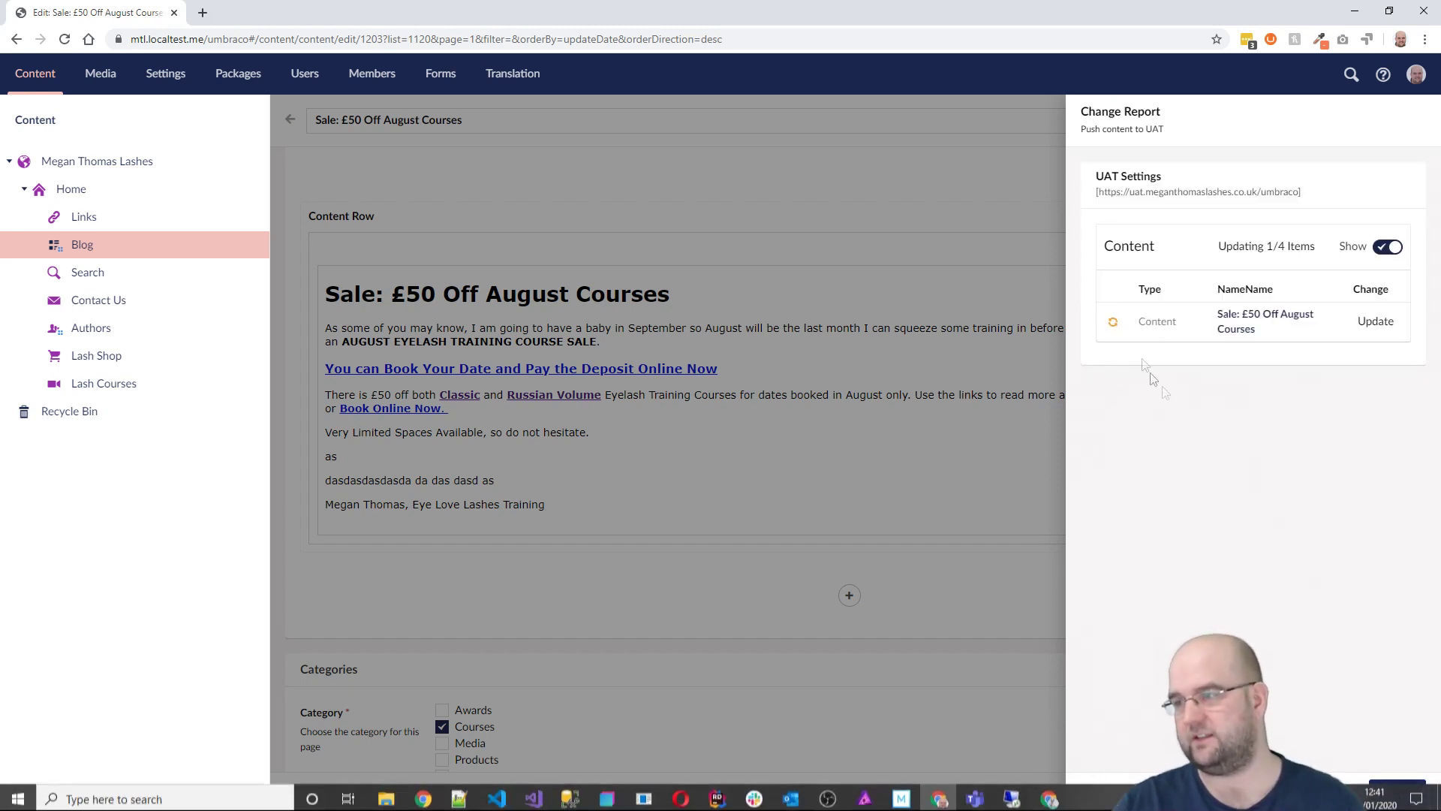
pyautogui.click(1397, 789)
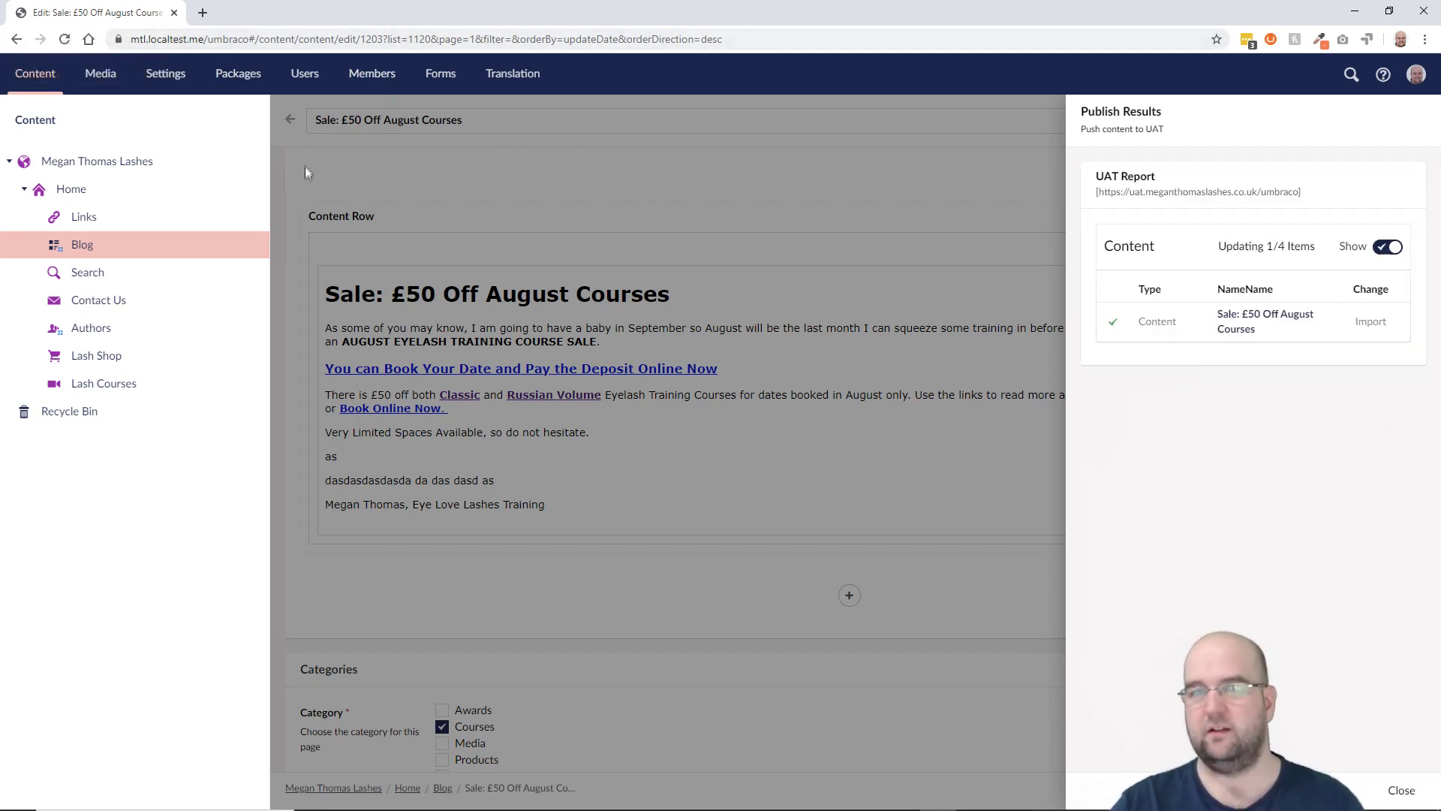
pyautogui.hotkey('alt', 'Tab')
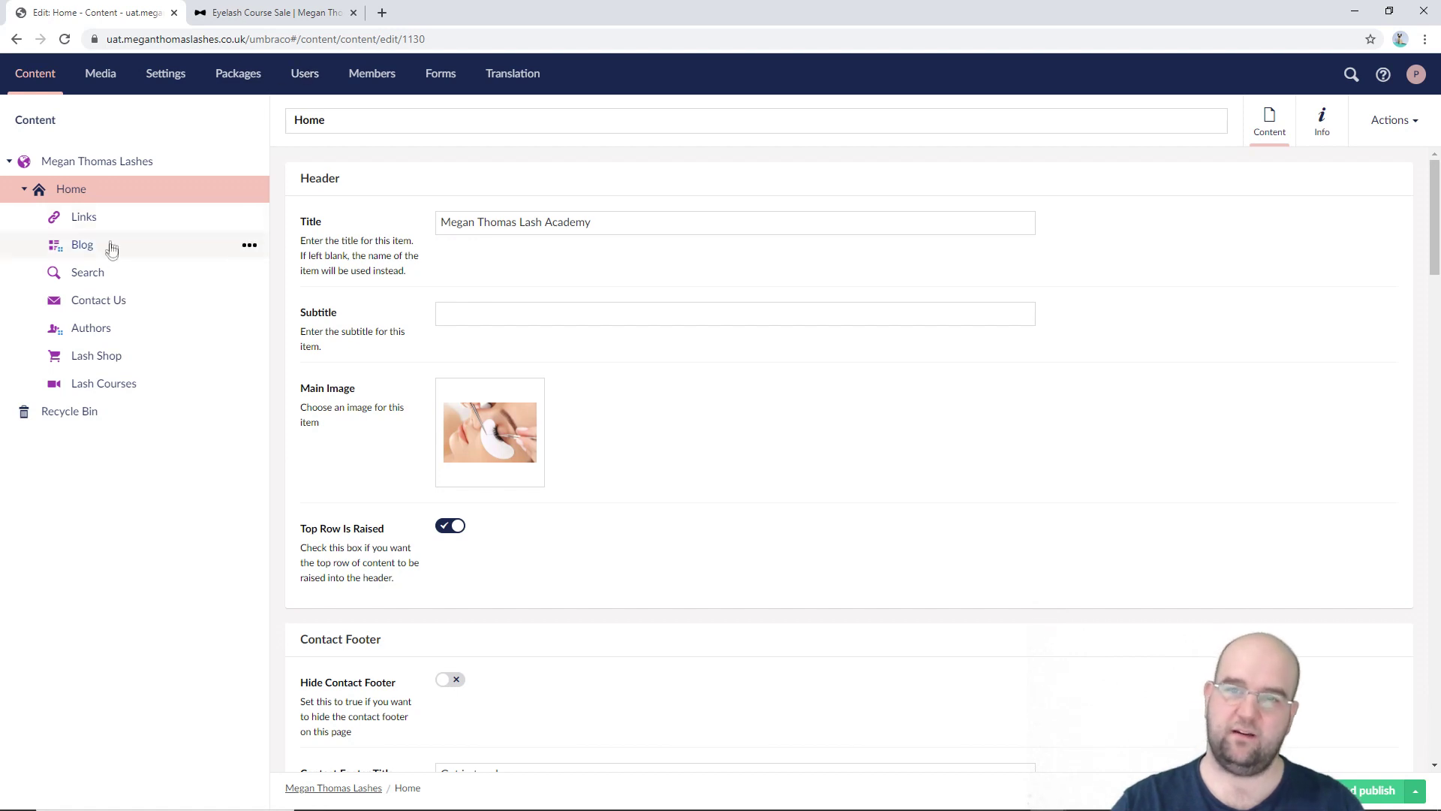
# Step: Open Blog > Sale: £50 Off August Courses on UAT, inspect its content row, then switch back to local
pyautogui.click(83, 249)
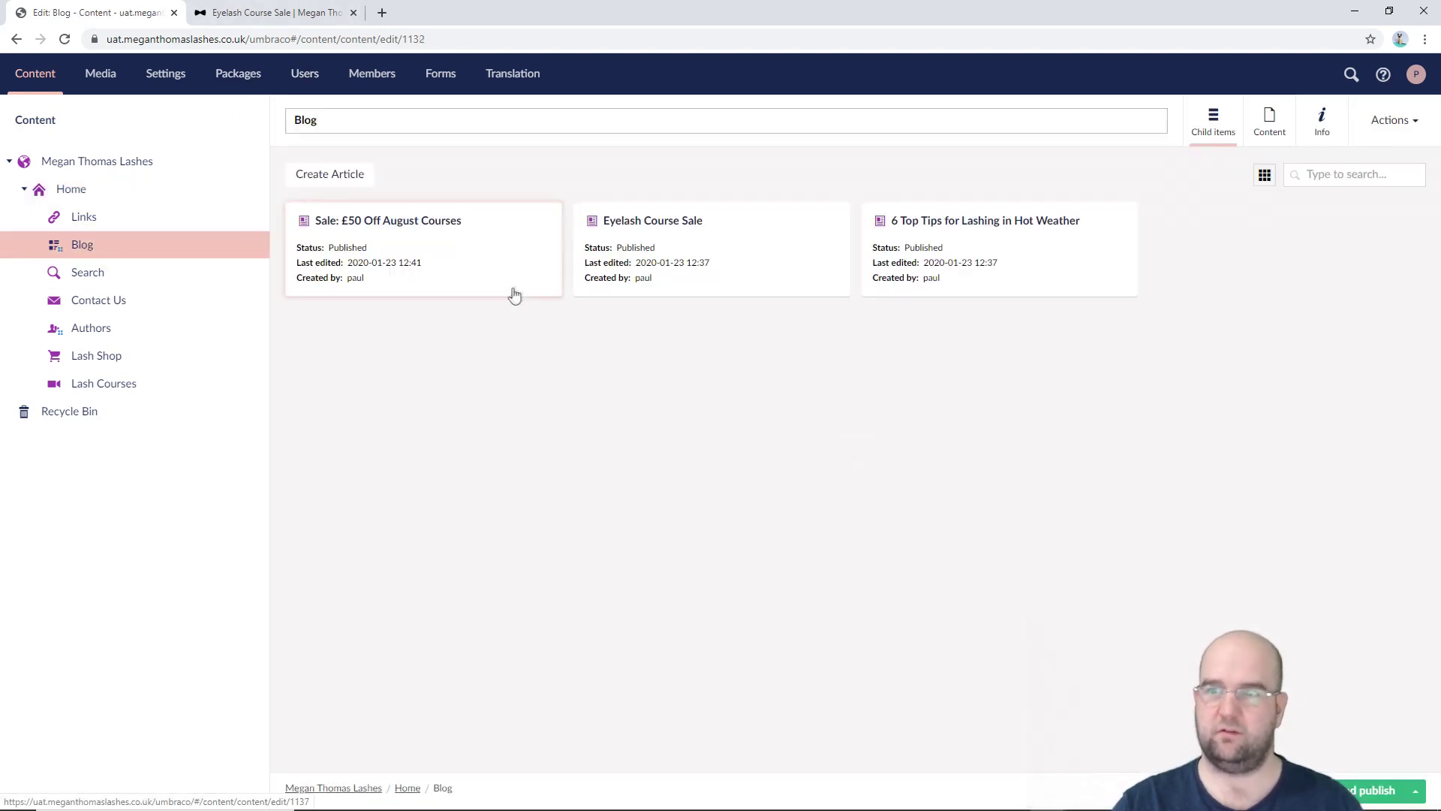
pyautogui.click(360, 219)
pyautogui.click(359, 220)
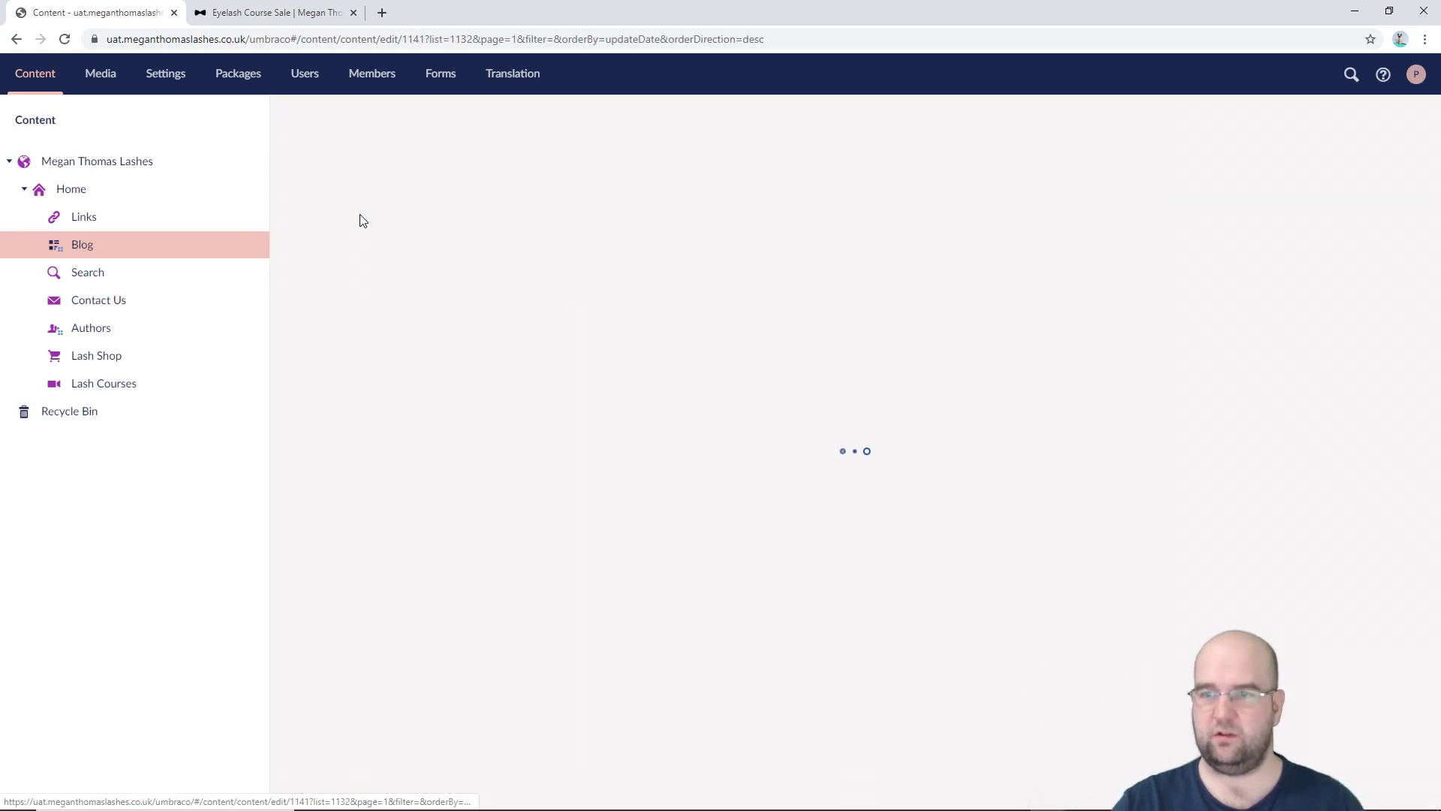
pyautogui.scroll(-15, 794, 458)
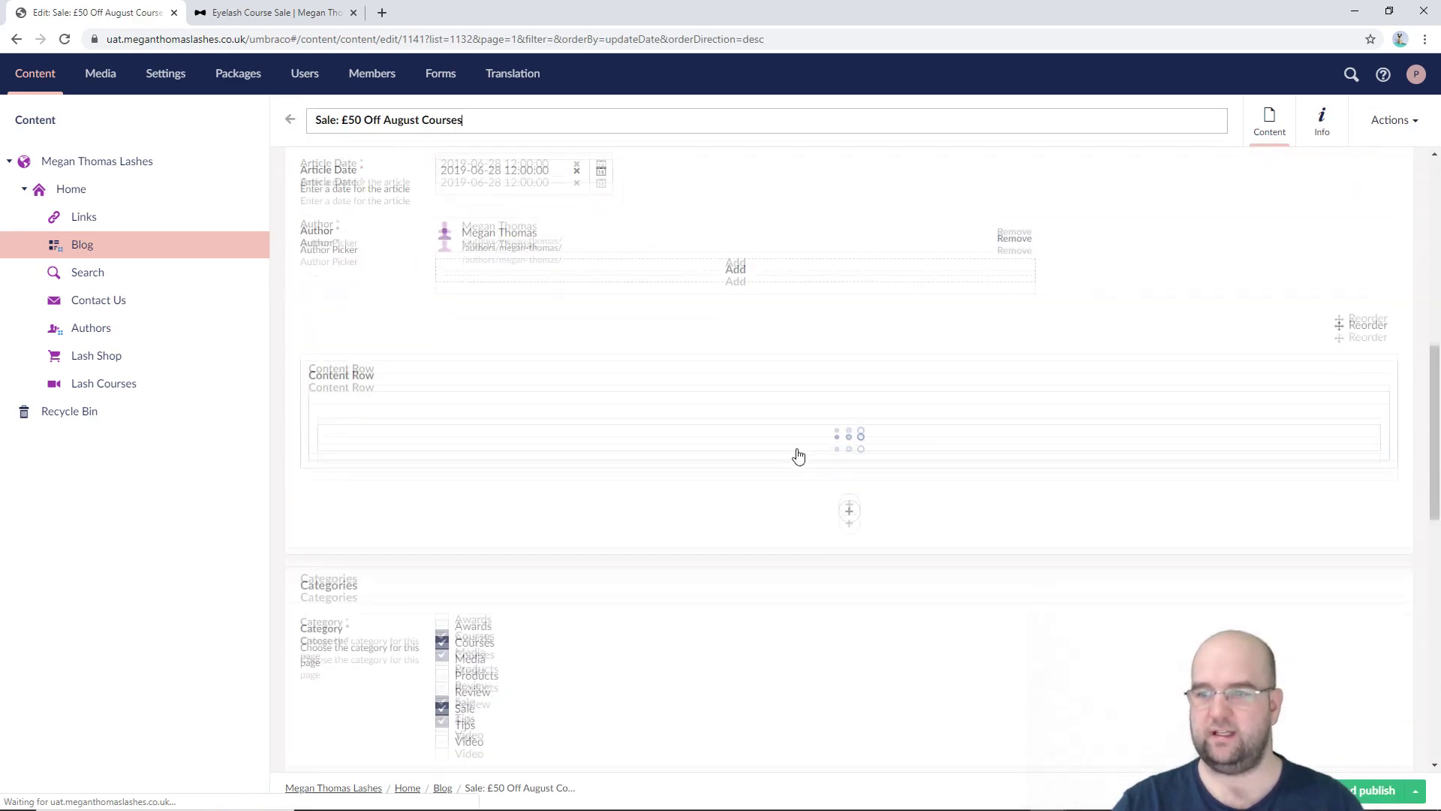
pyautogui.scroll(6, 794, 450)
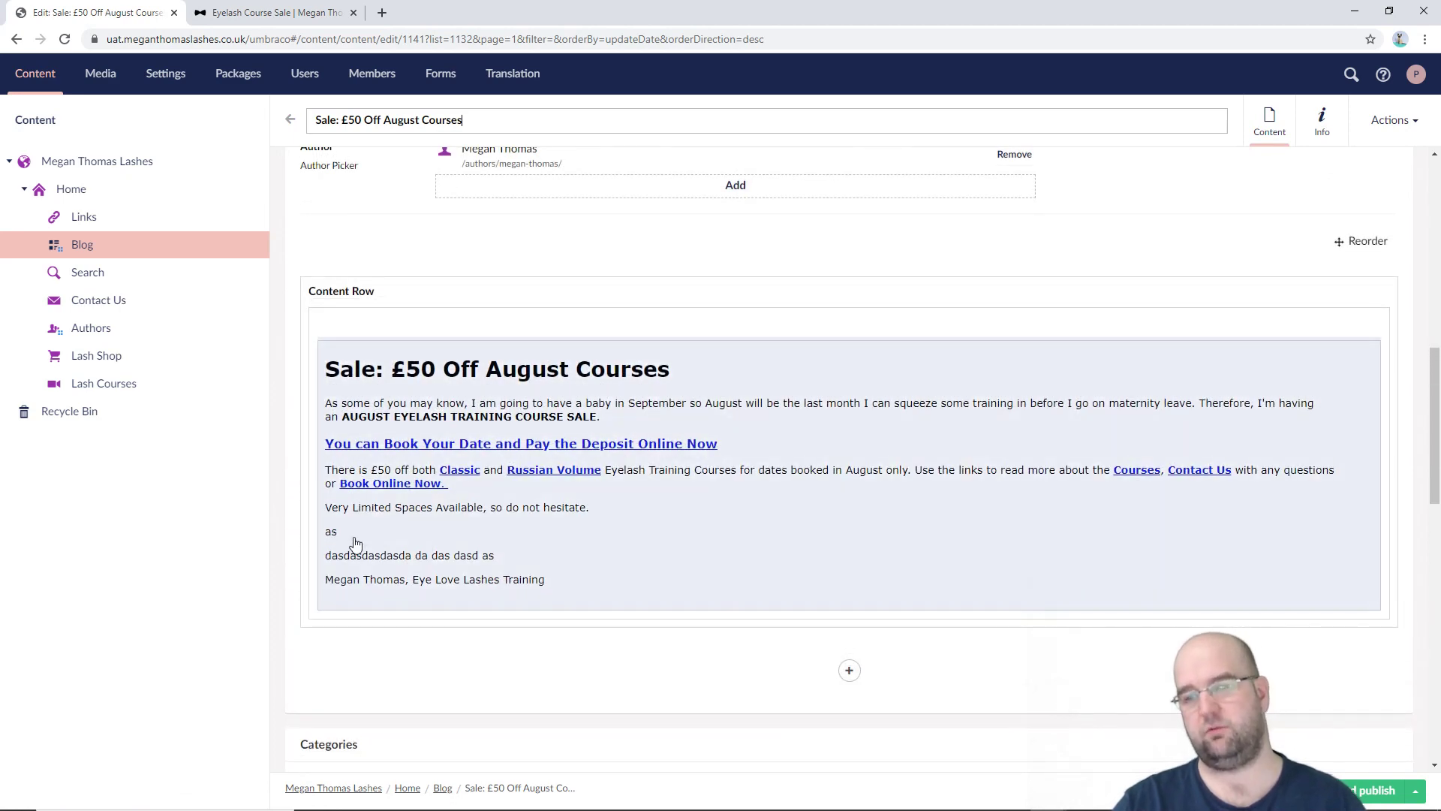
pyautogui.click(355, 542)
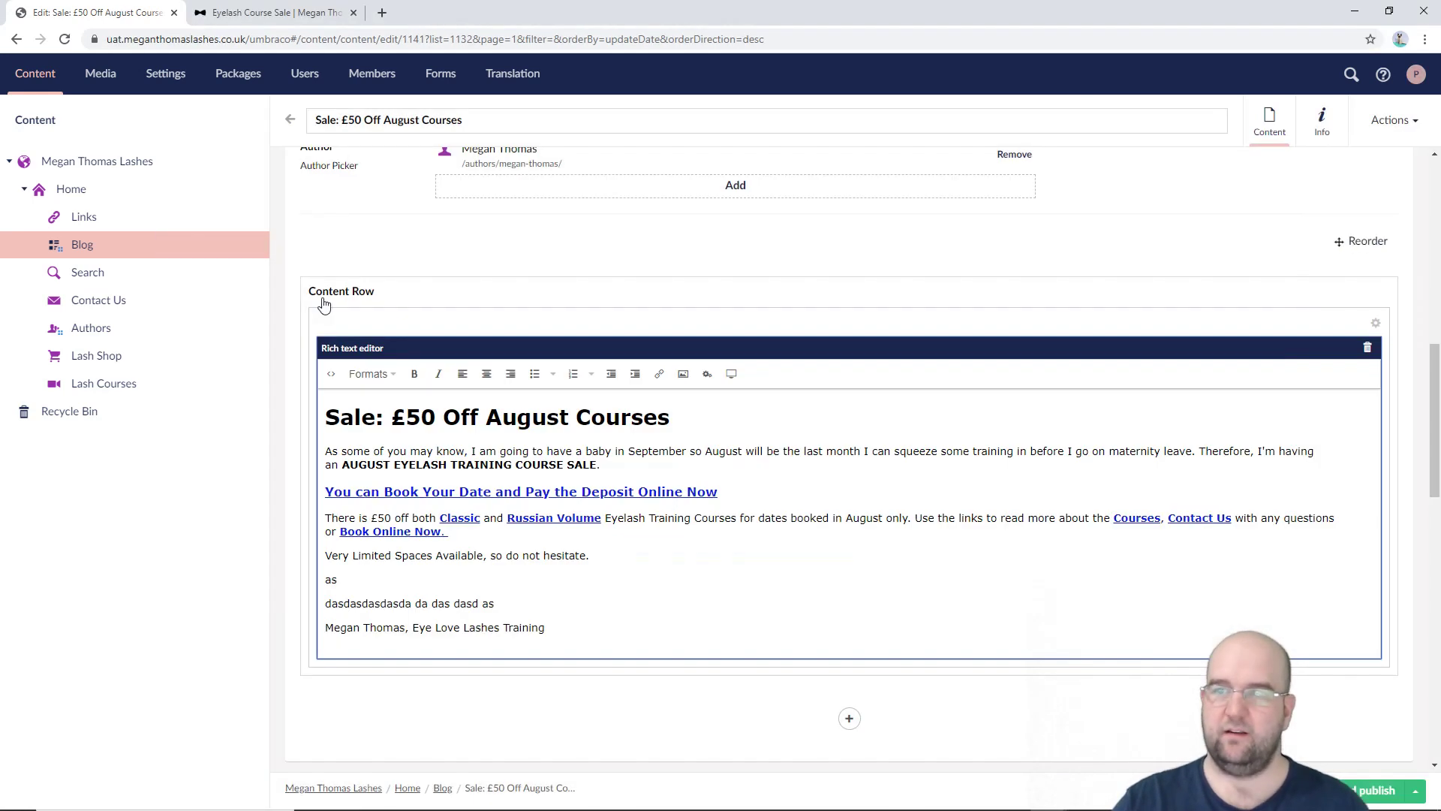
pyautogui.hotkey('alt', 'Tab')
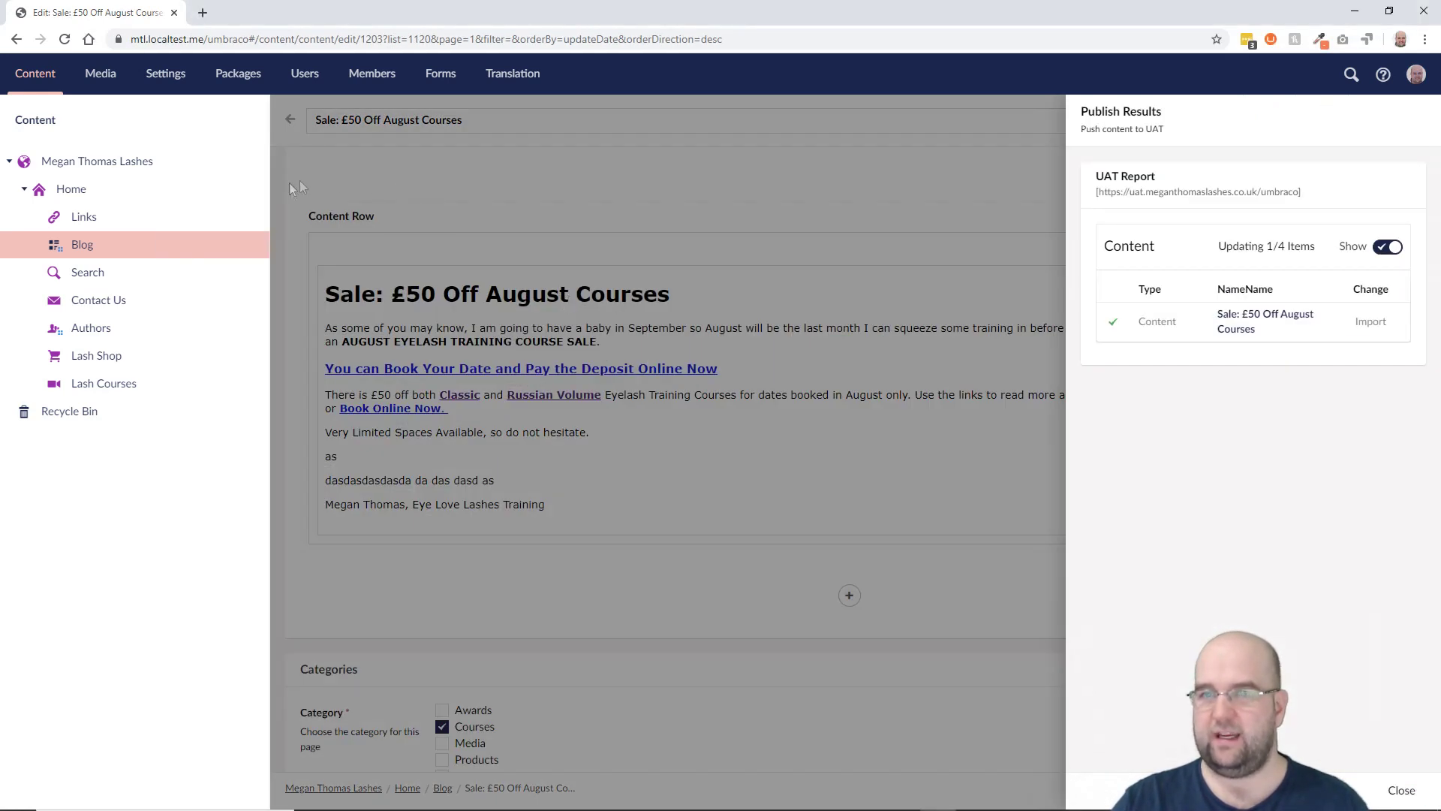
# Step: Go to Settings, discard unsaved changes, and open the Article template under Templates > Master
pyautogui.click(163, 74)
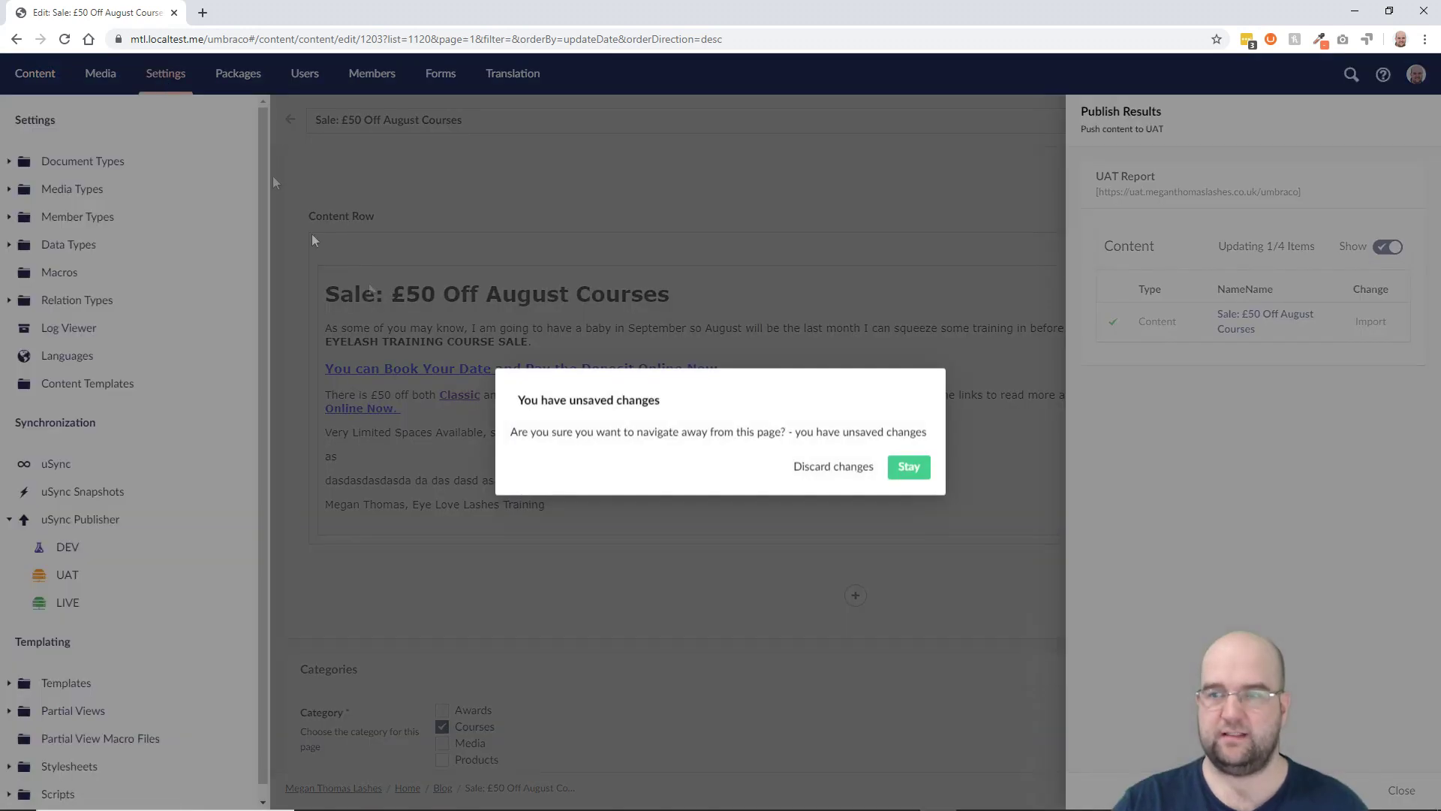
pyautogui.click(834, 466)
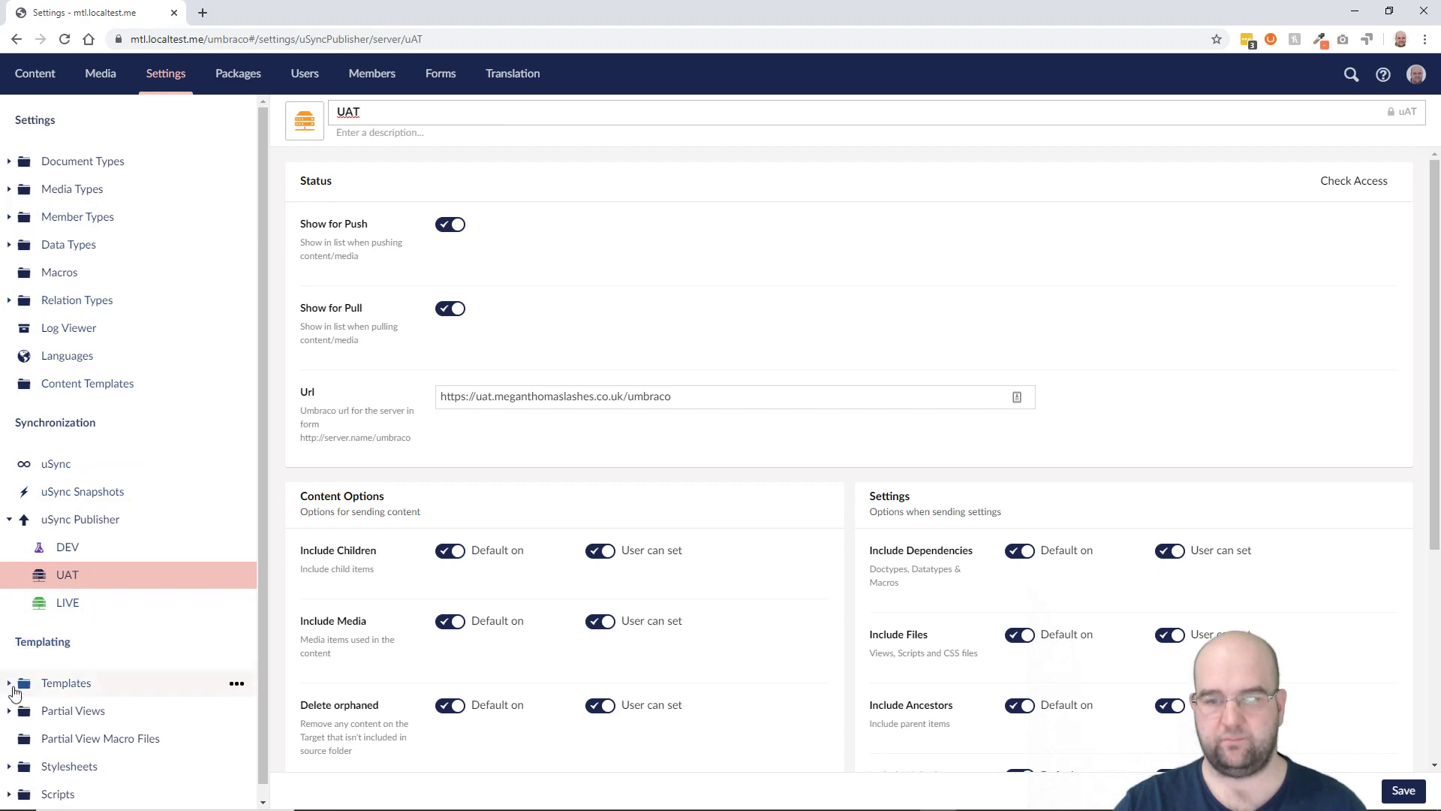
pyautogui.click(10, 684)
pyautogui.scroll(-2, 90, 638)
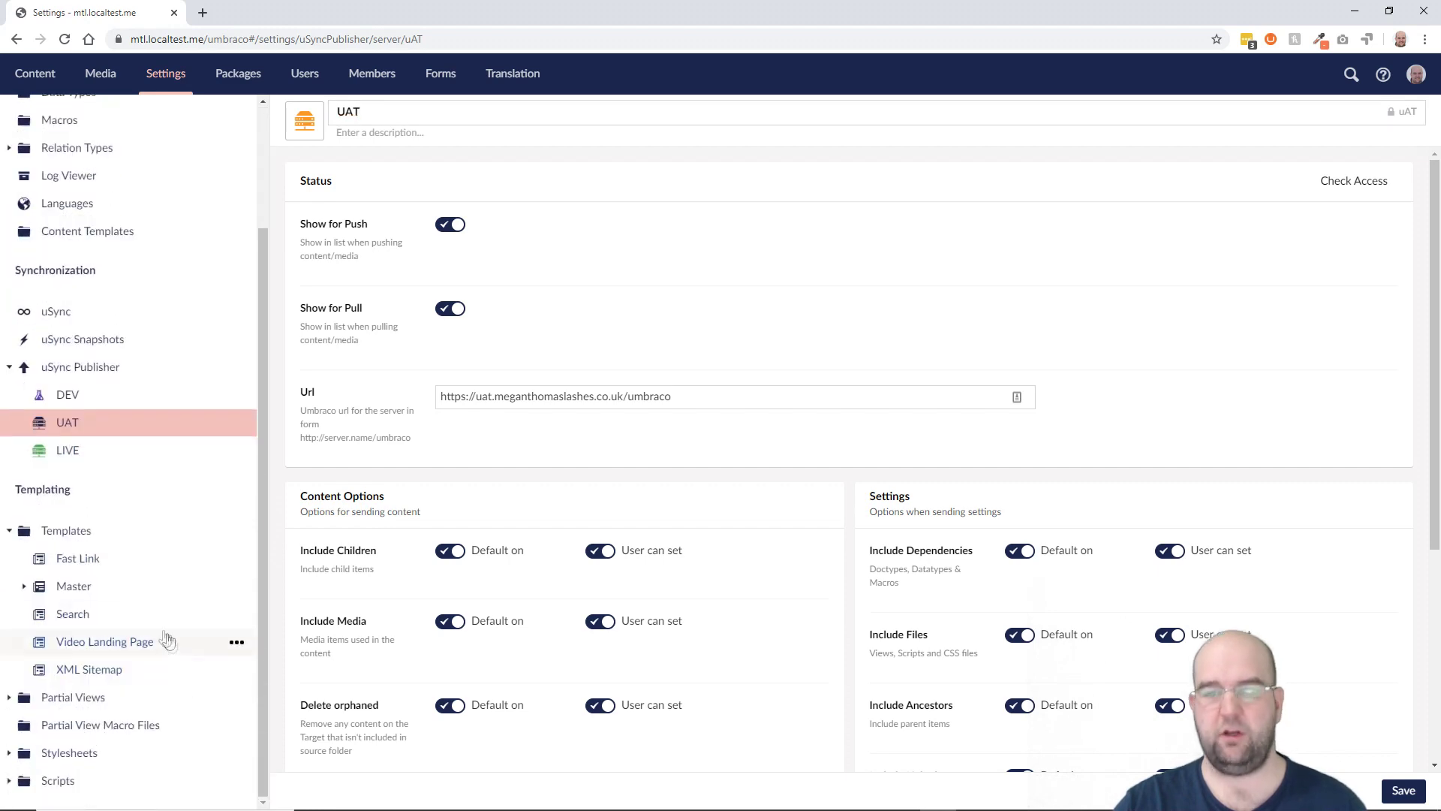
pyautogui.click(25, 586)
pyautogui.click(90, 613)
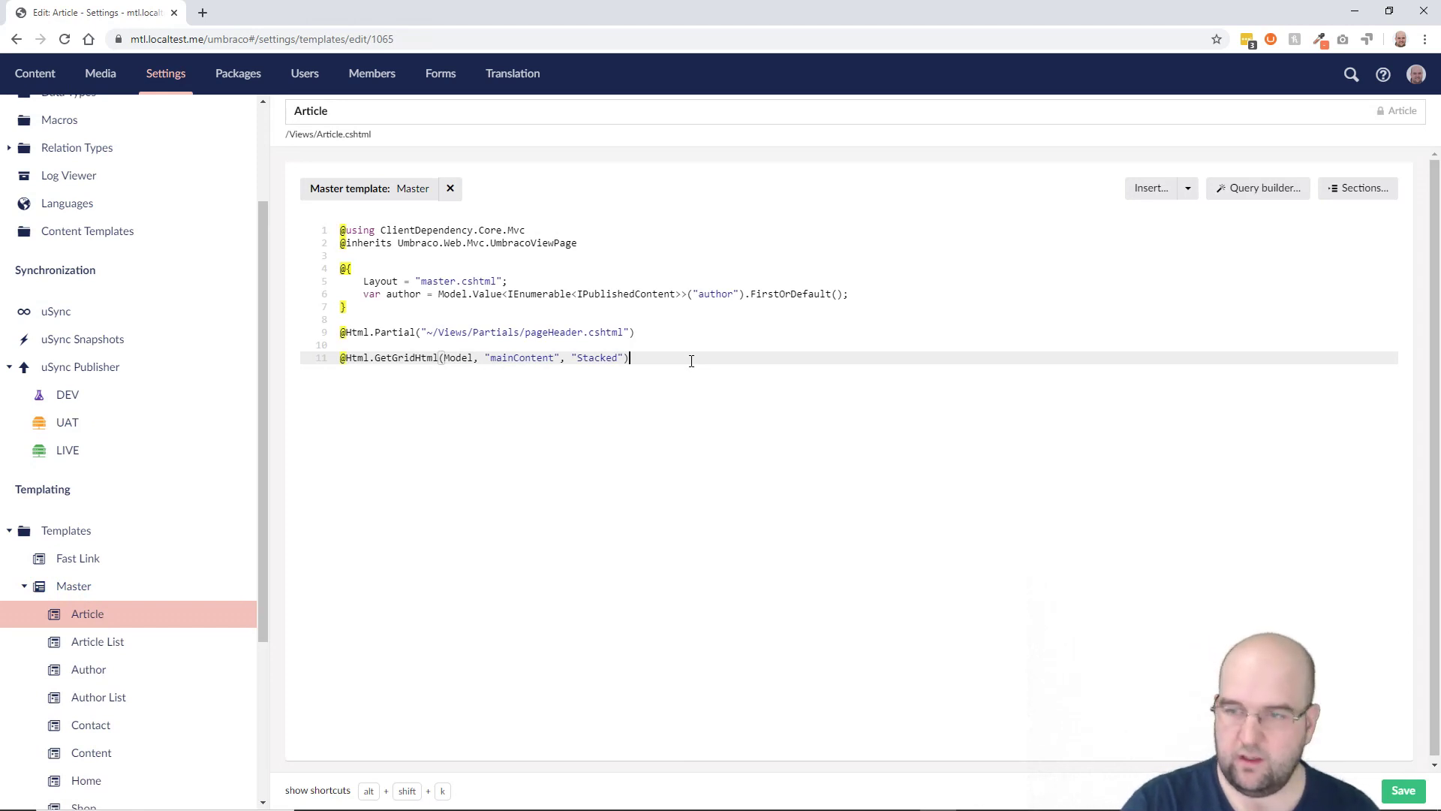
# Step: Add a 'Testing publish of template' paragraph line above the GetGridHtml output, then return to Content
pyautogui.press('Home')
pyautogui.press('Return')
pyautogui.press('Return')
pyautogui.press('Up')
pyautogui.press('Up')
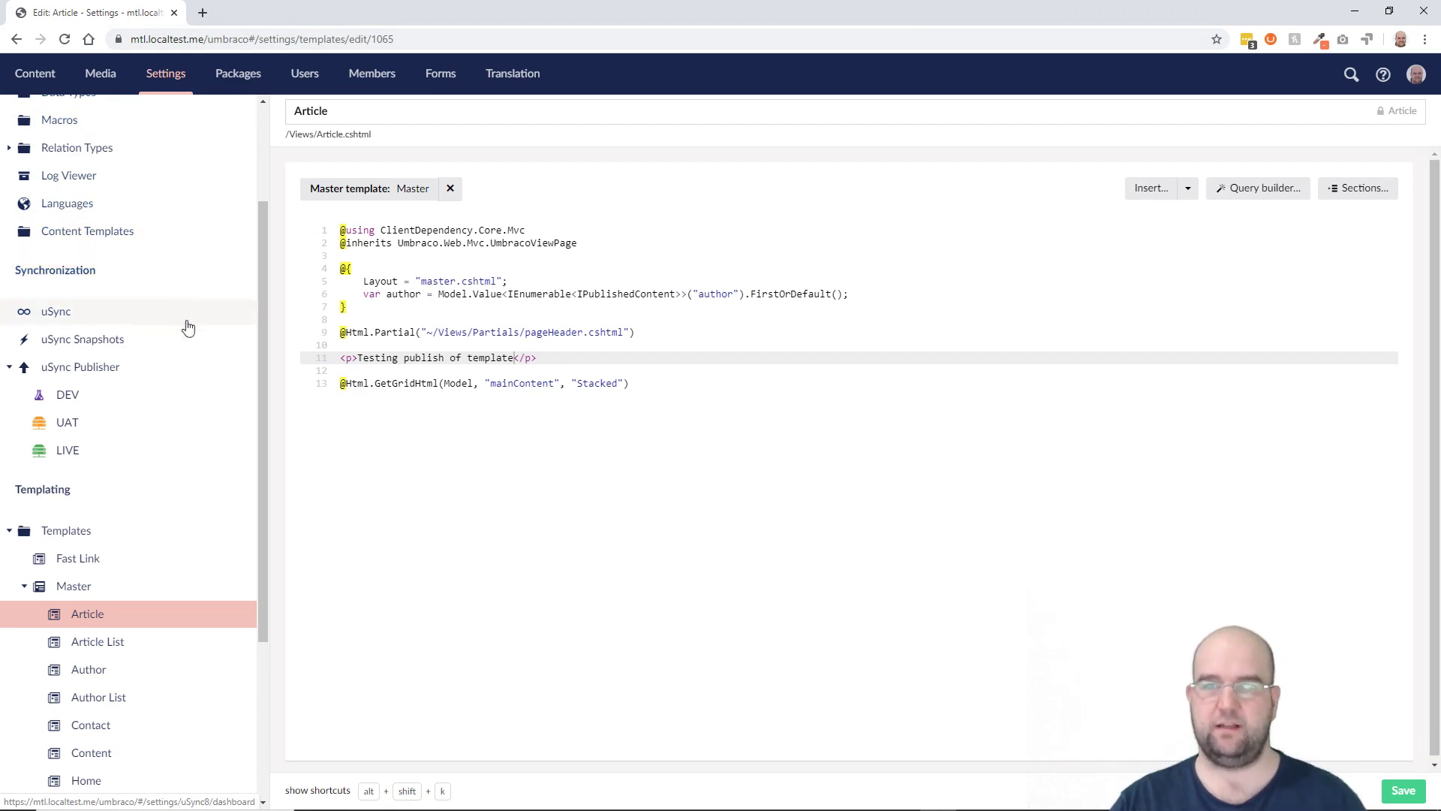
pyautogui.hotkey('alt', 'Tab')
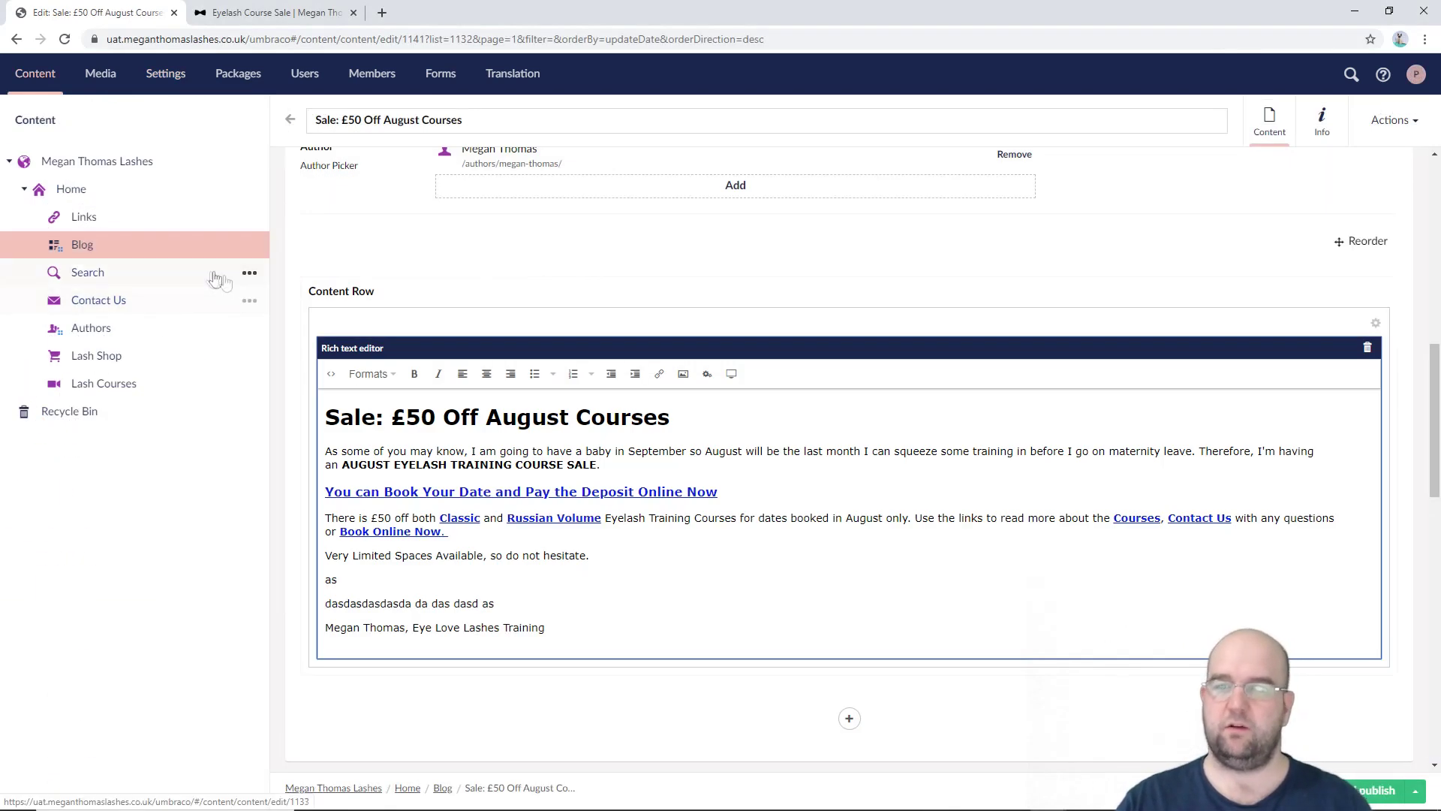
pyautogui.hotkey('alt', 'Tab')
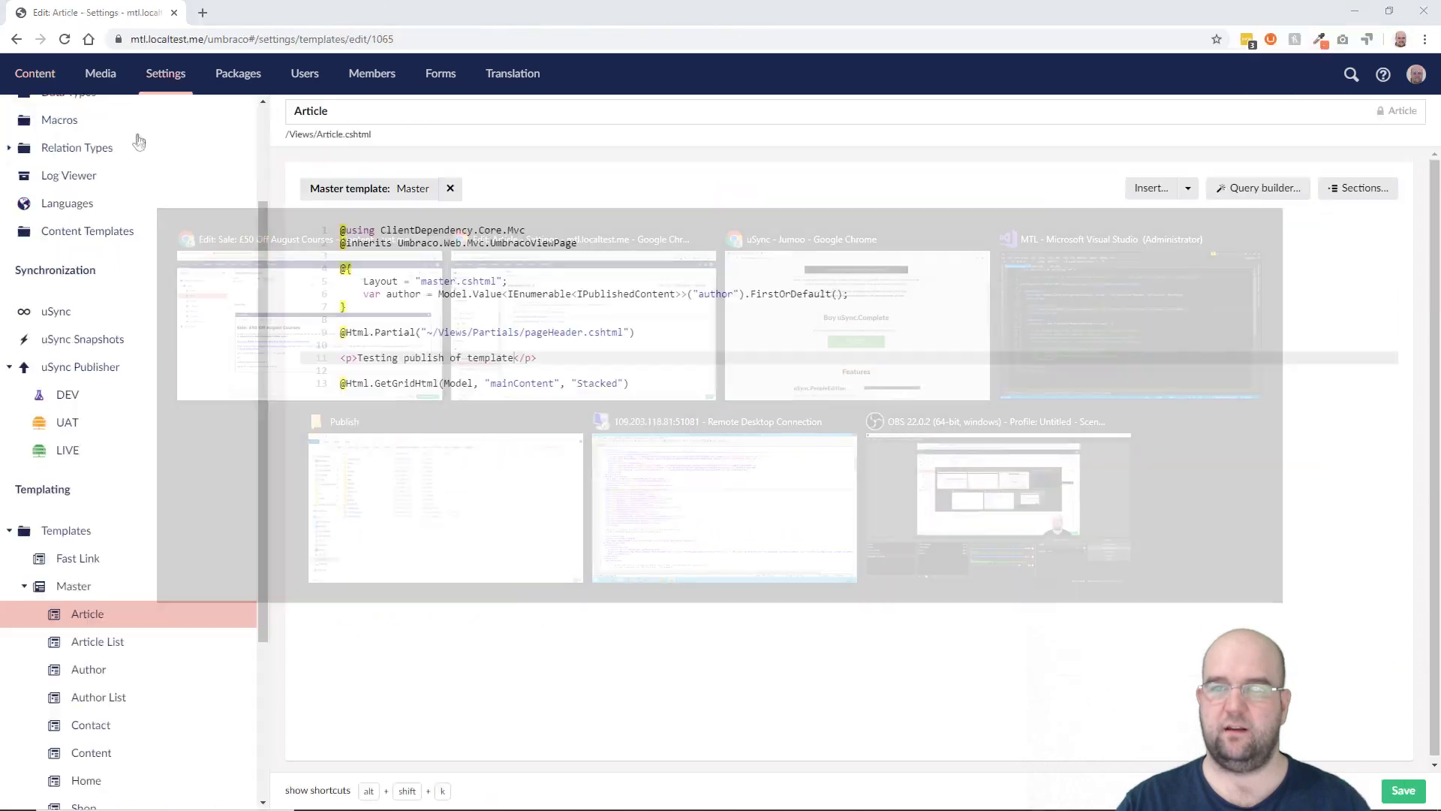
pyautogui.scroll(1, 74, 207)
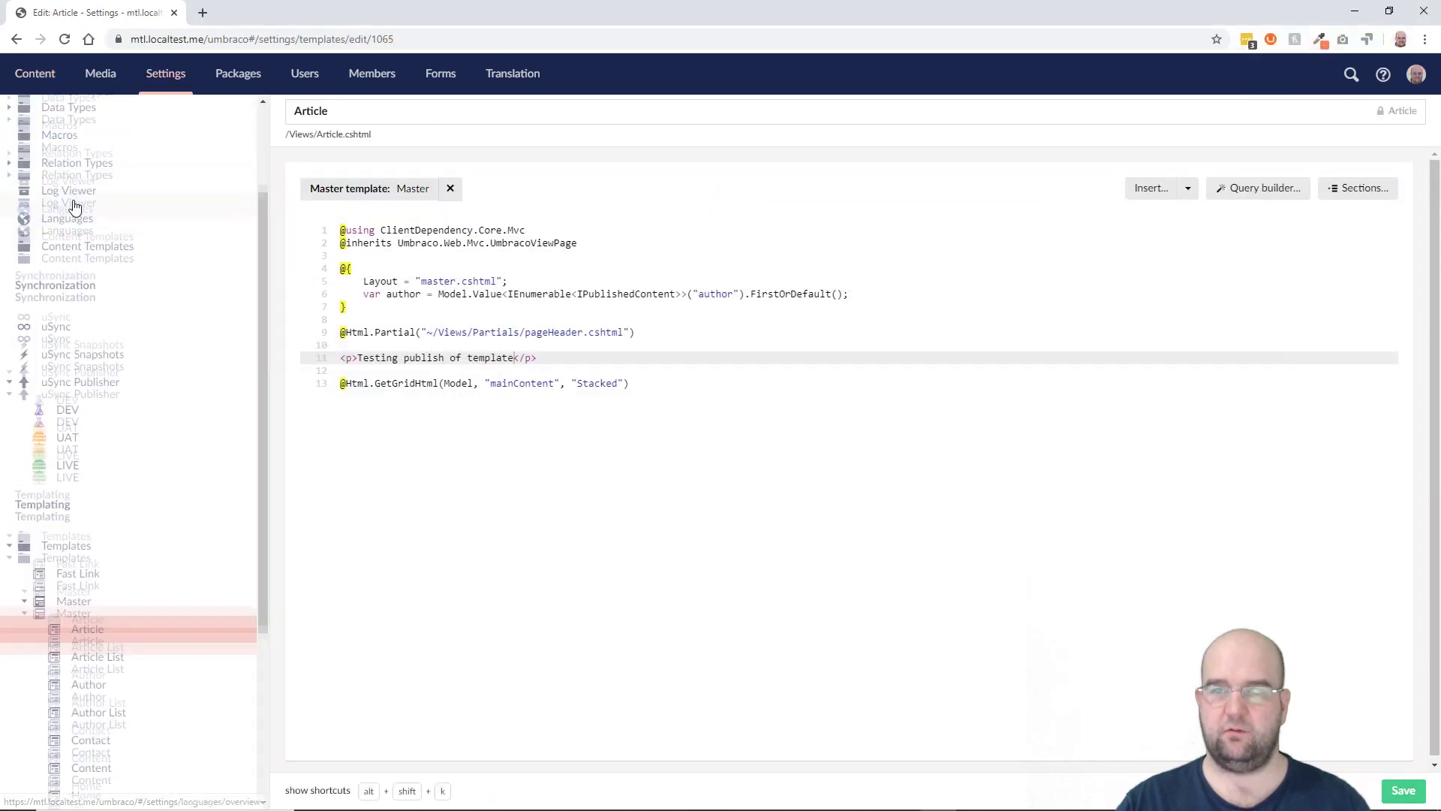
pyautogui.click(35, 72)
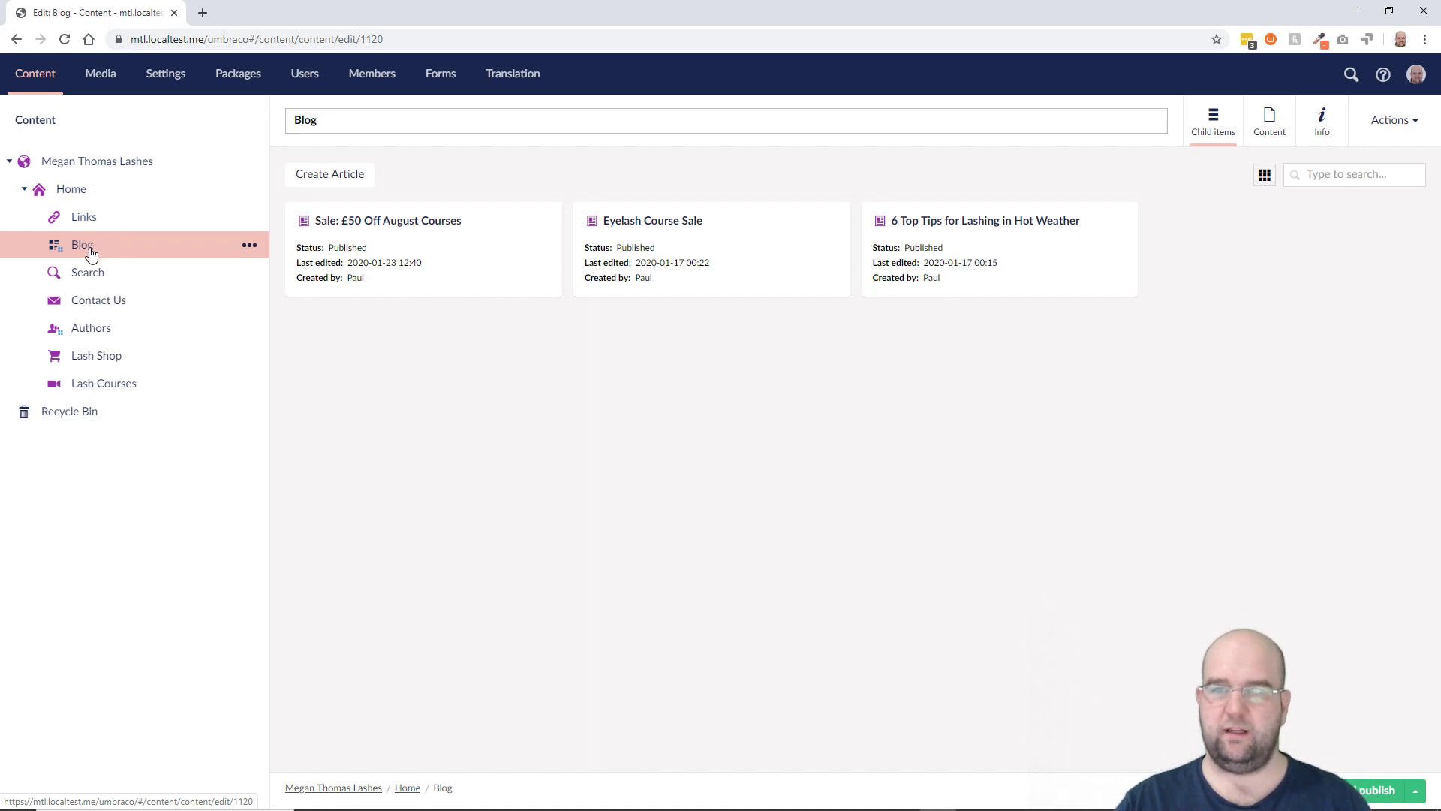
# Step: Open the Sale: £50 Off August Courses article and start Publish to from its actions
pyautogui.rightClick(369, 219)
pyautogui.click(362, 225)
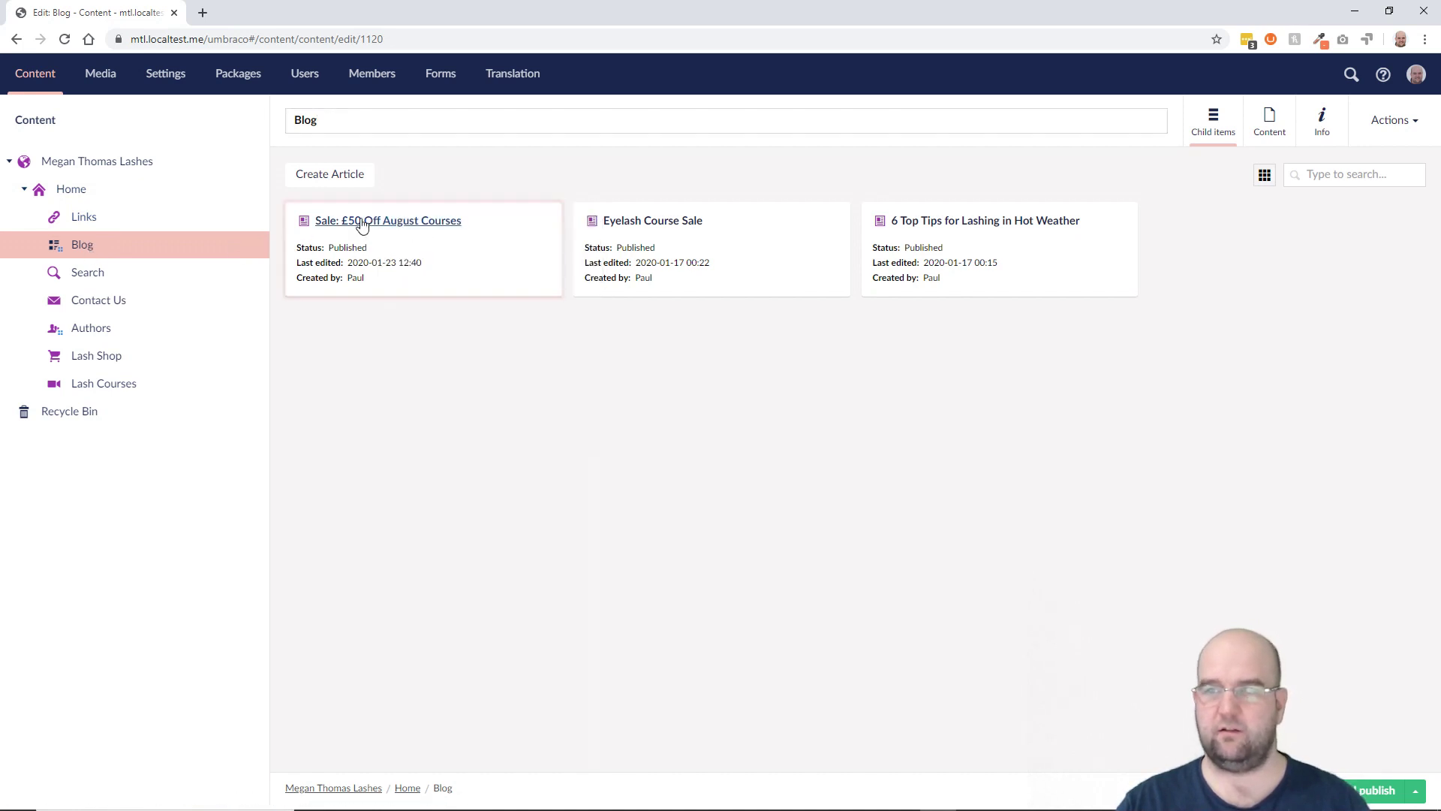
pyautogui.click(362, 225)
pyautogui.click(1401, 129)
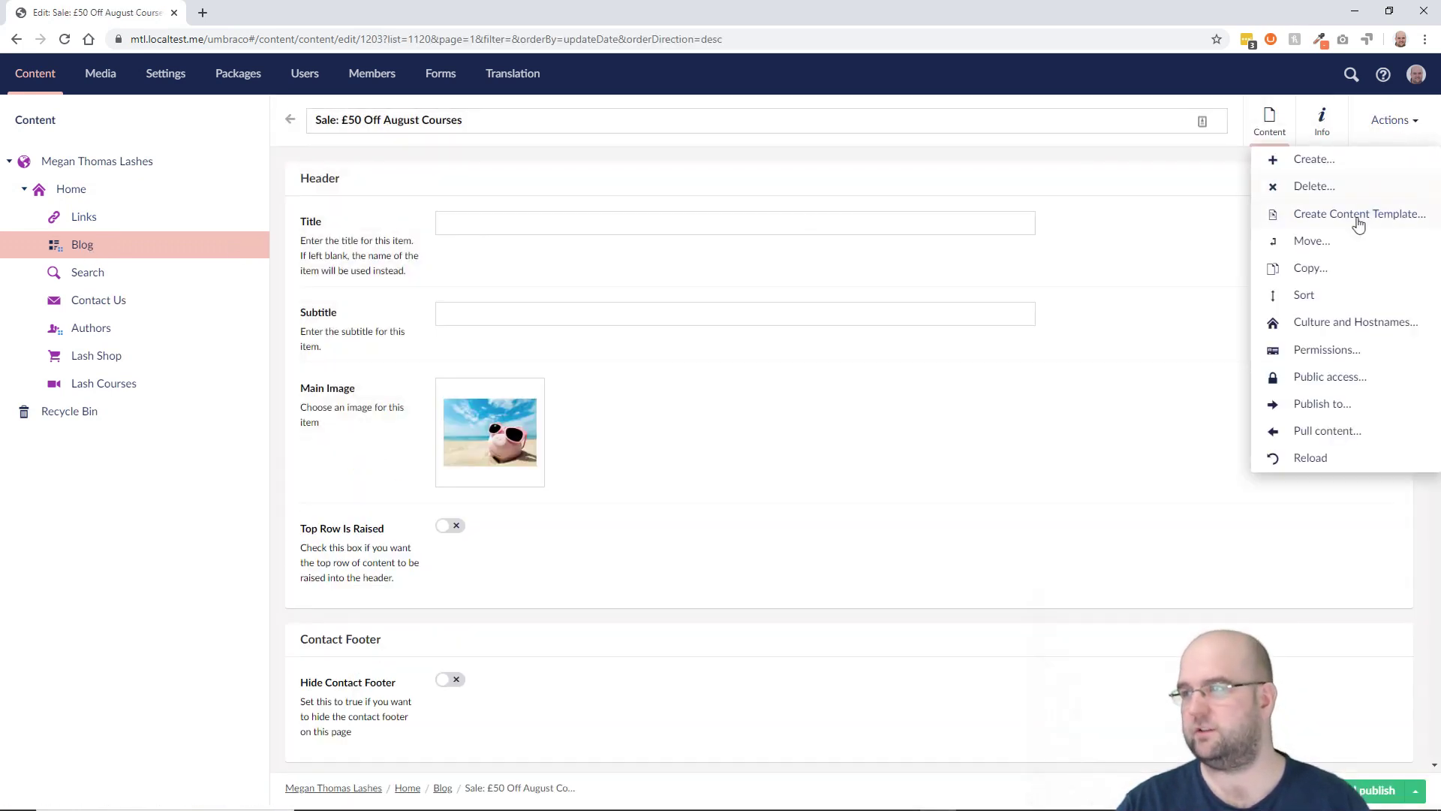
pyautogui.click(1322, 401)
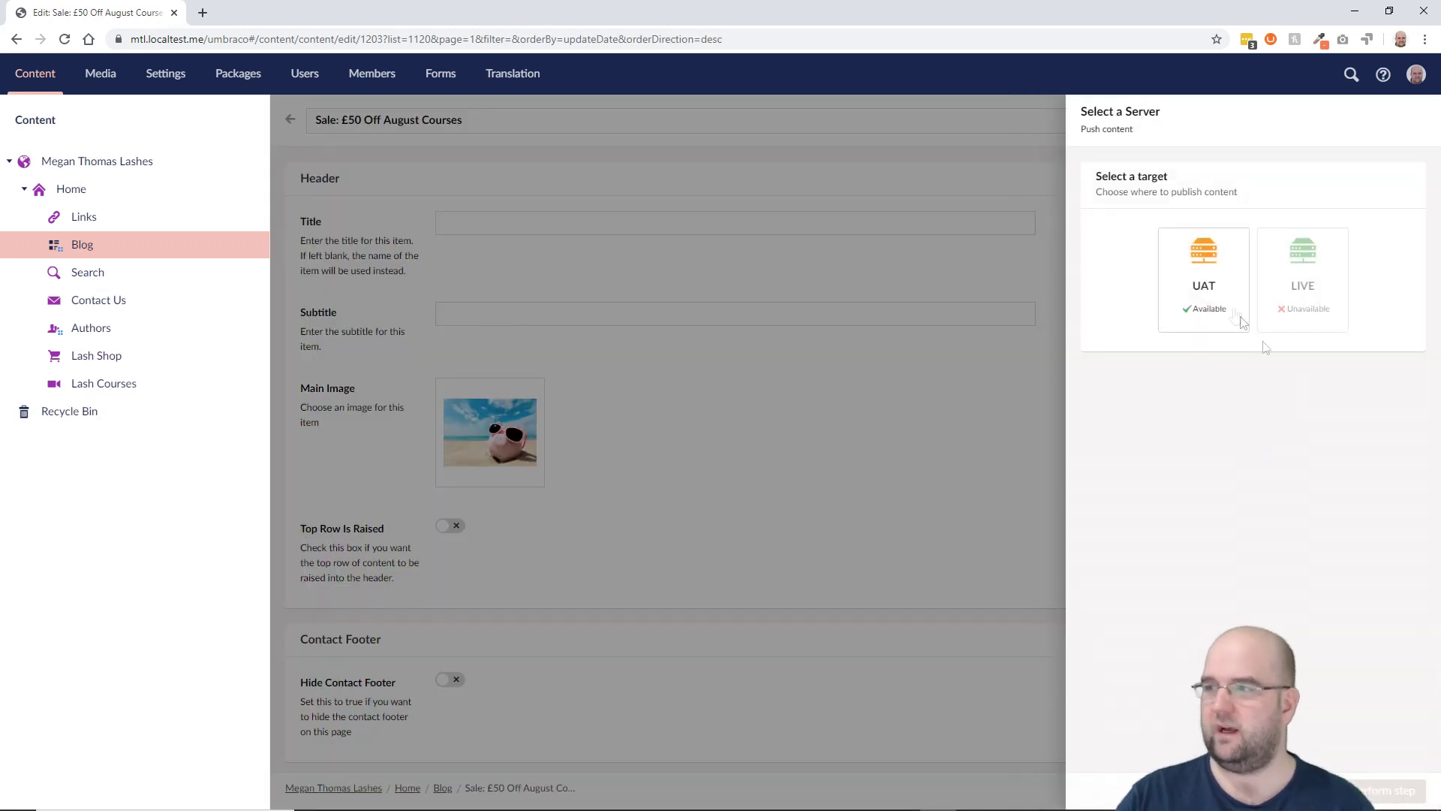
# Step: Target UAT, excluding descendants, dependencies, ancestors, linked pages and media
pyautogui.click(1218, 282)
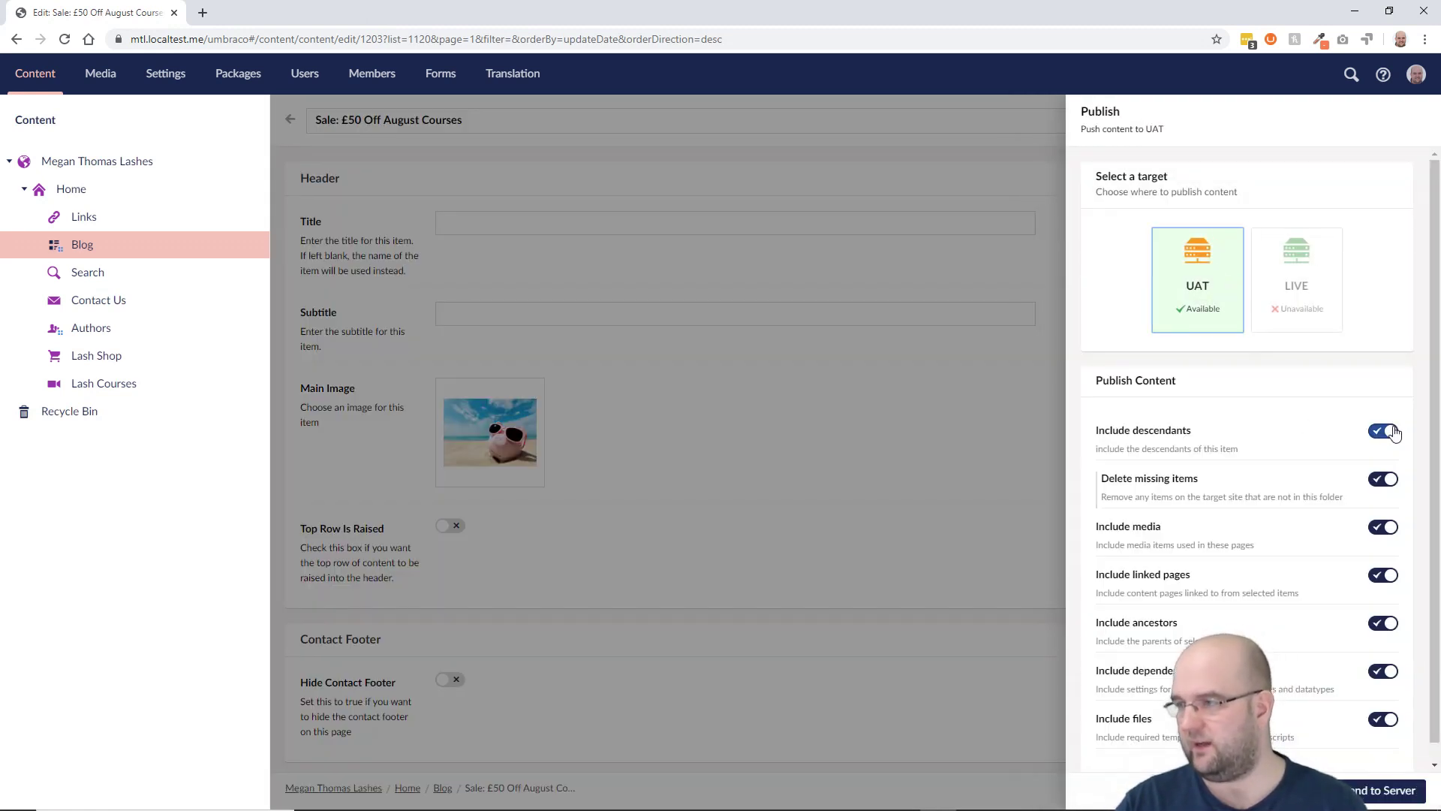
pyautogui.click(1390, 432)
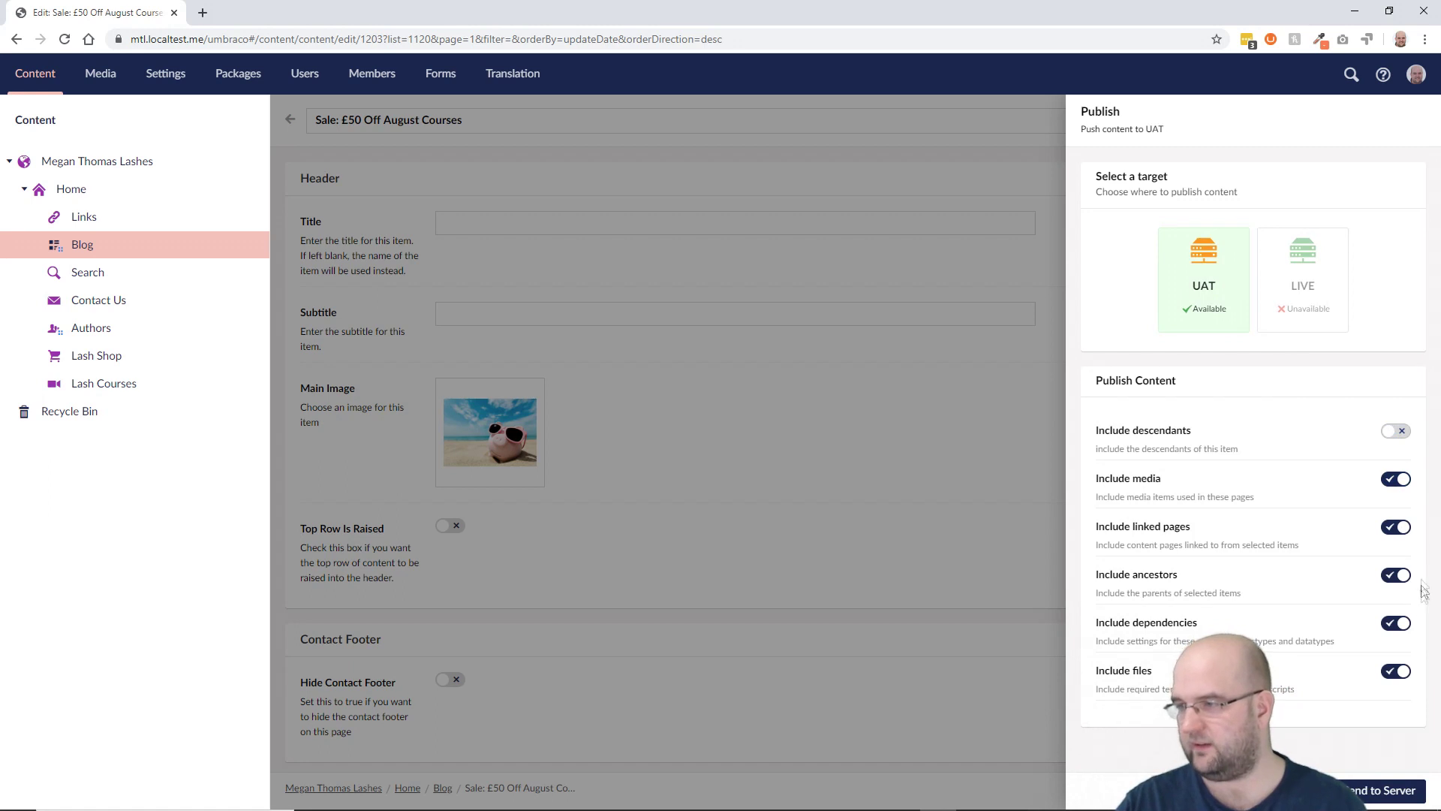
pyautogui.click(1390, 623)
pyautogui.click(1394, 575)
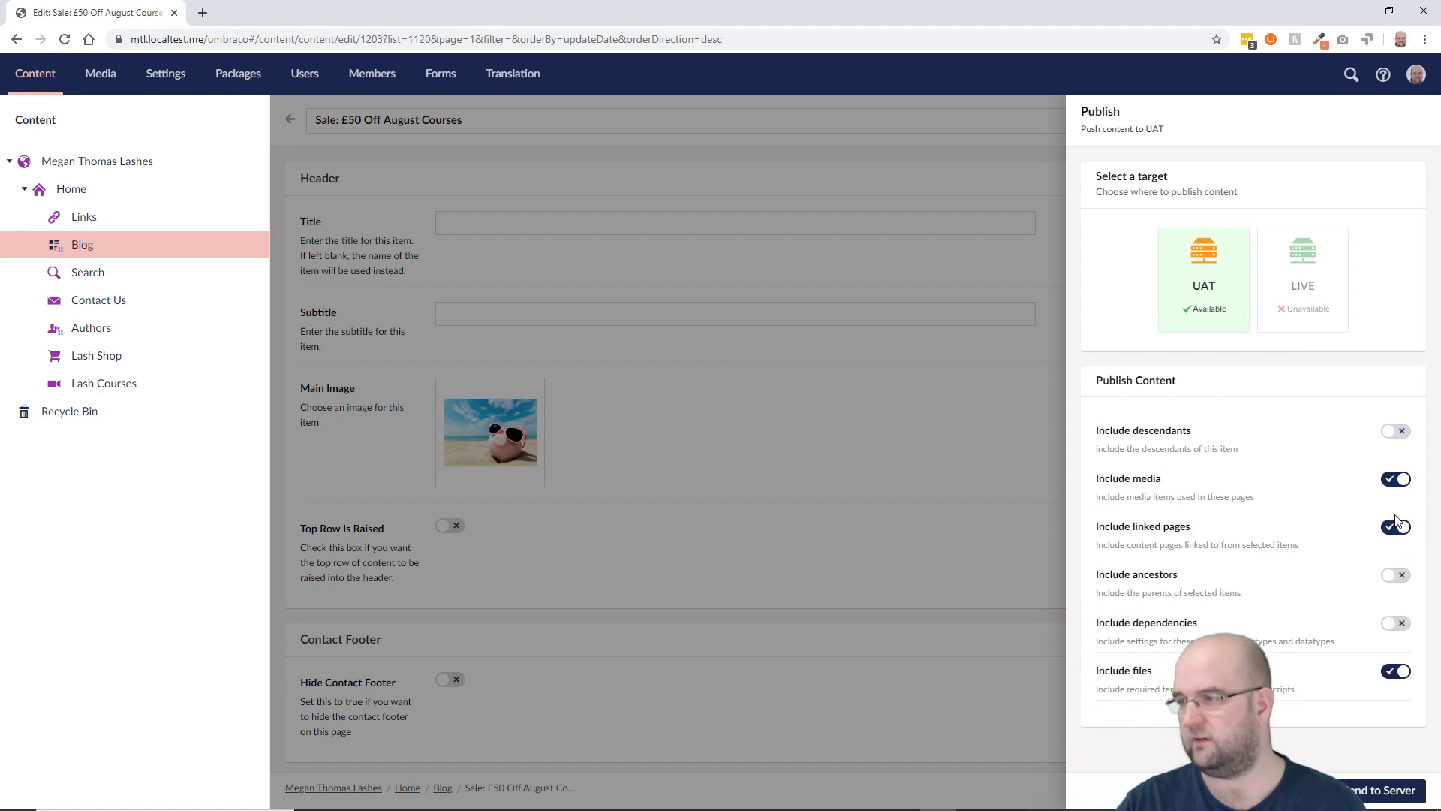
pyautogui.click(1395, 529)
pyautogui.click(1394, 480)
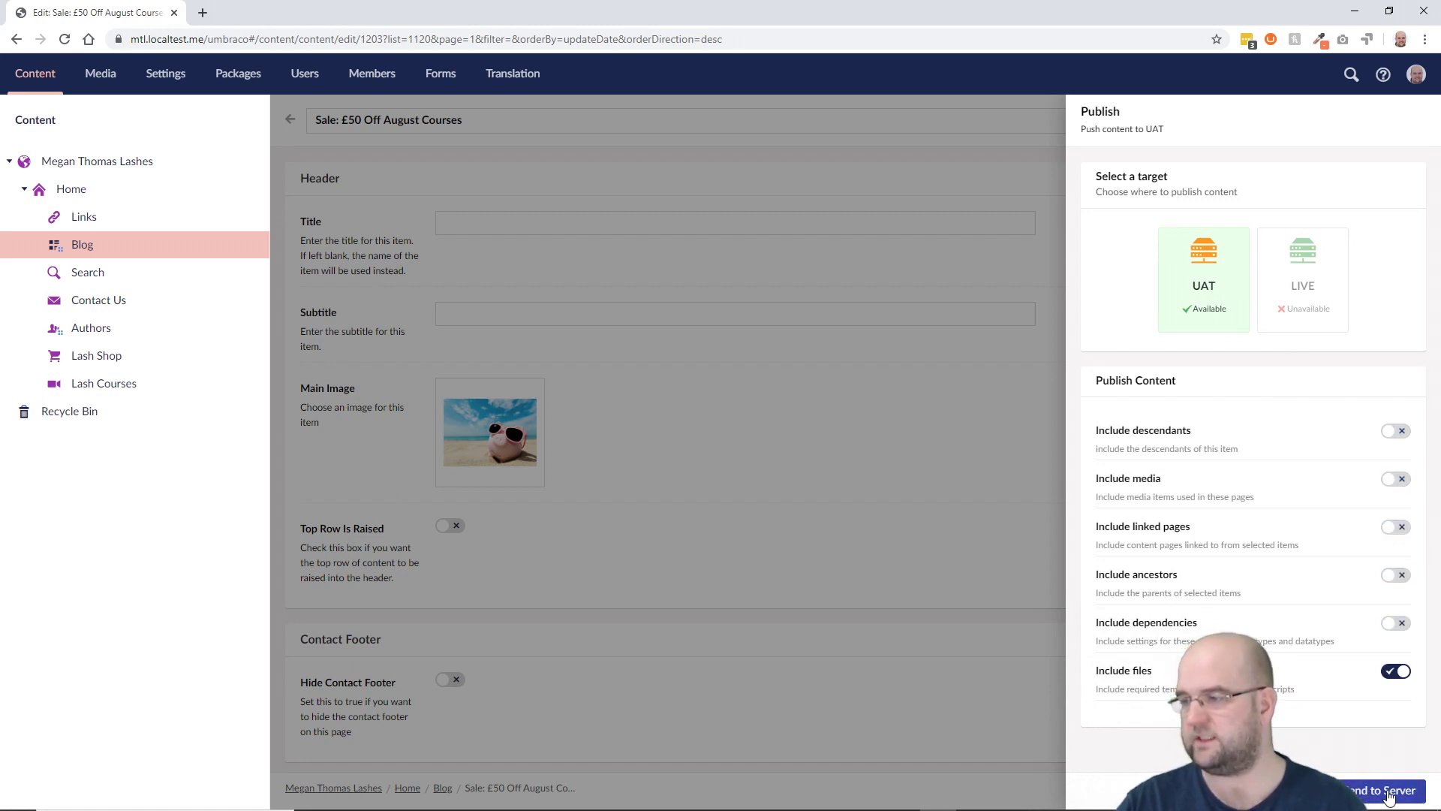
# Step: Send to the server, publish the one changed file, and close the results
pyautogui.click(1388, 794)
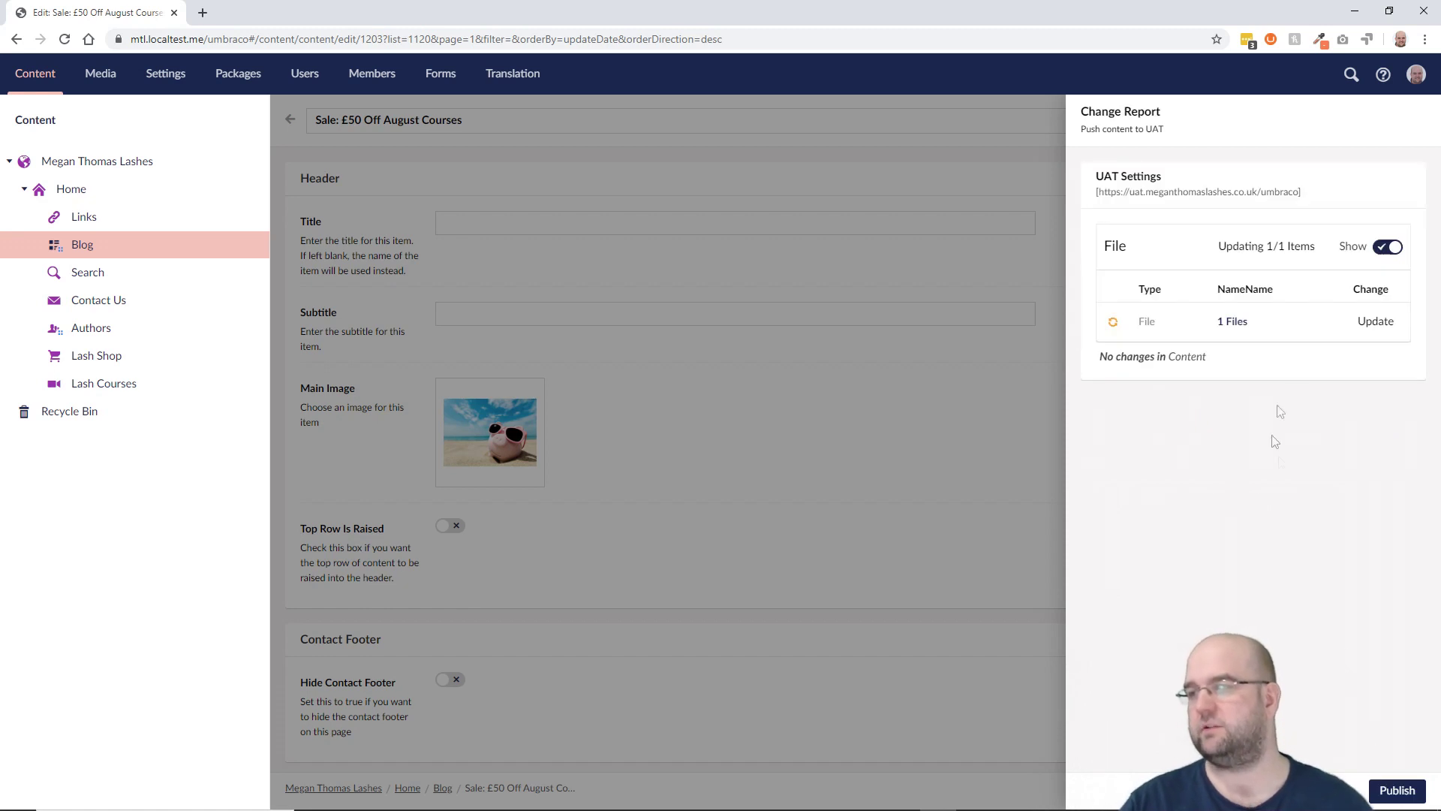
pyautogui.click(1402, 788)
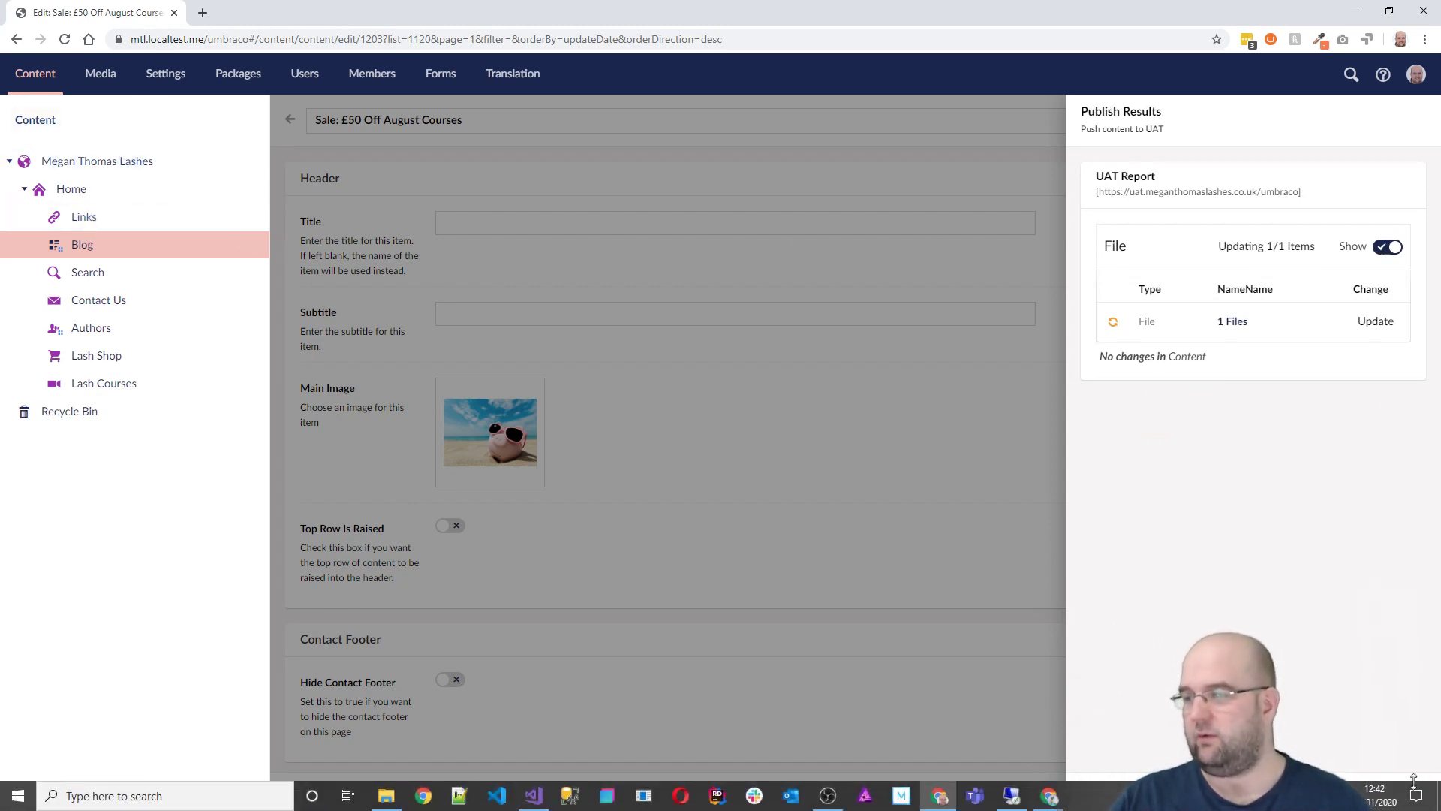
pyautogui.click(1393, 788)
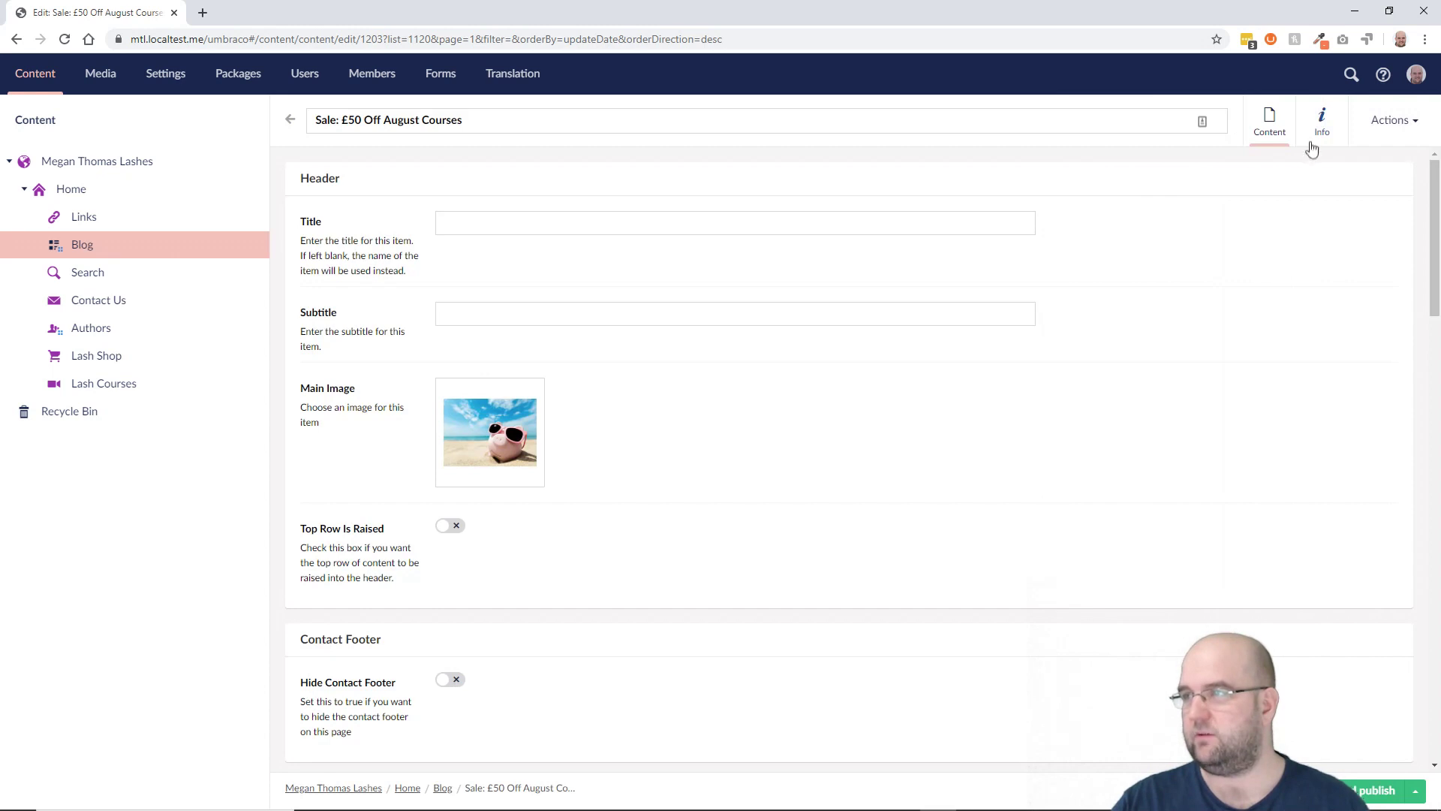
# Step: View the sale post on the local site, then open the same post on UAT via its Info tab
pyautogui.click(1312, 139)
pyautogui.click(523, 218)
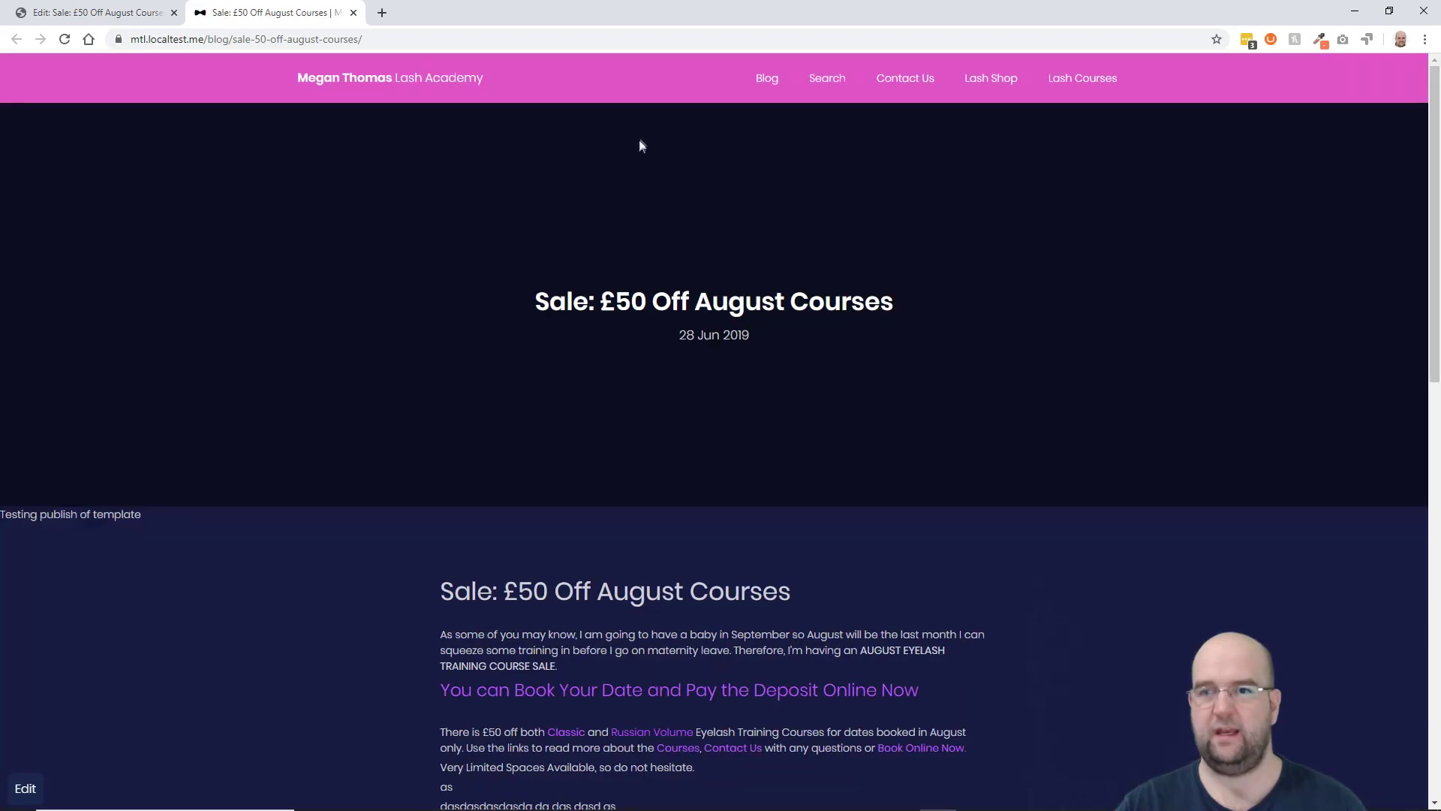
pyautogui.moveTo(111, 515); pyautogui.dragTo(4, 515)
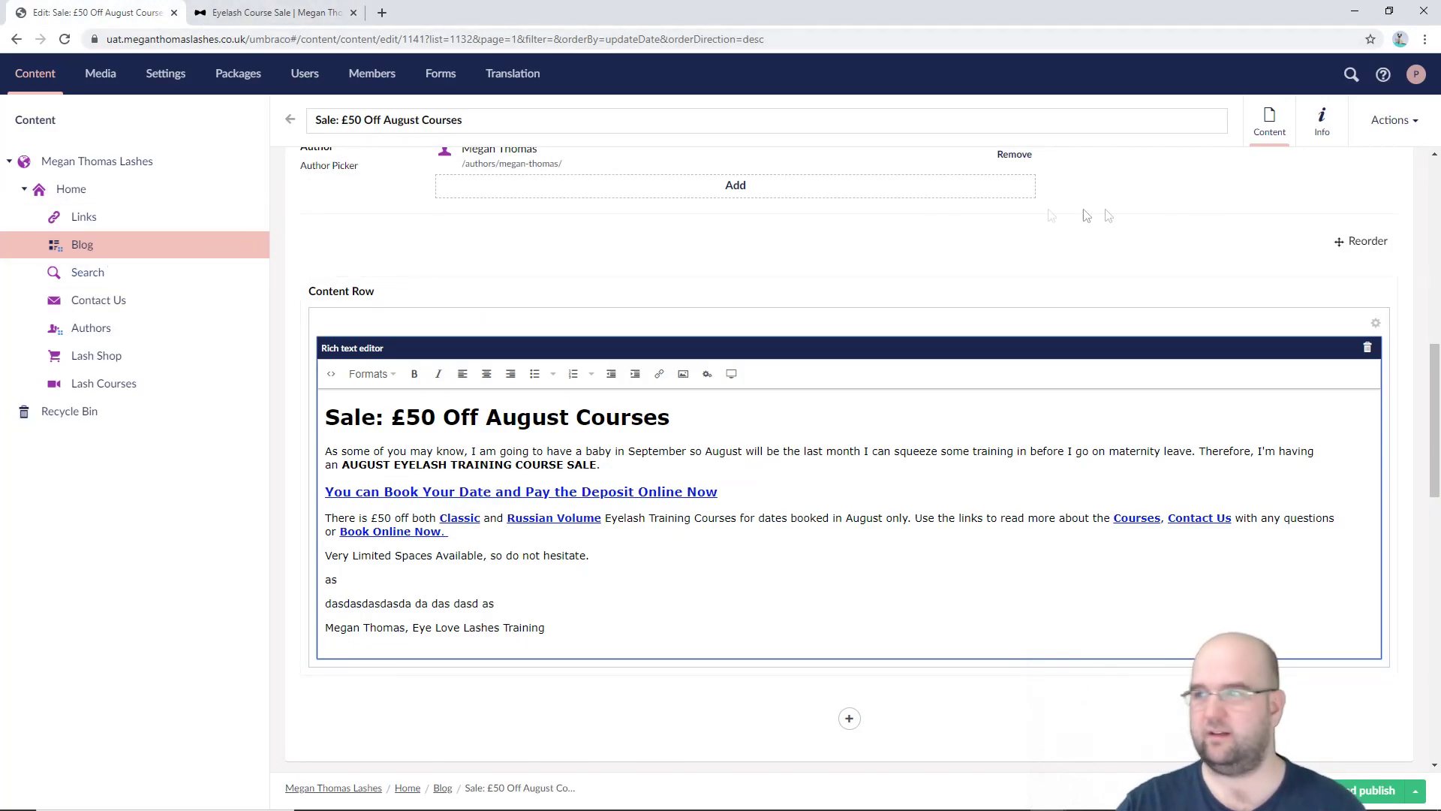
pyautogui.click(1315, 124)
pyautogui.click(513, 216)
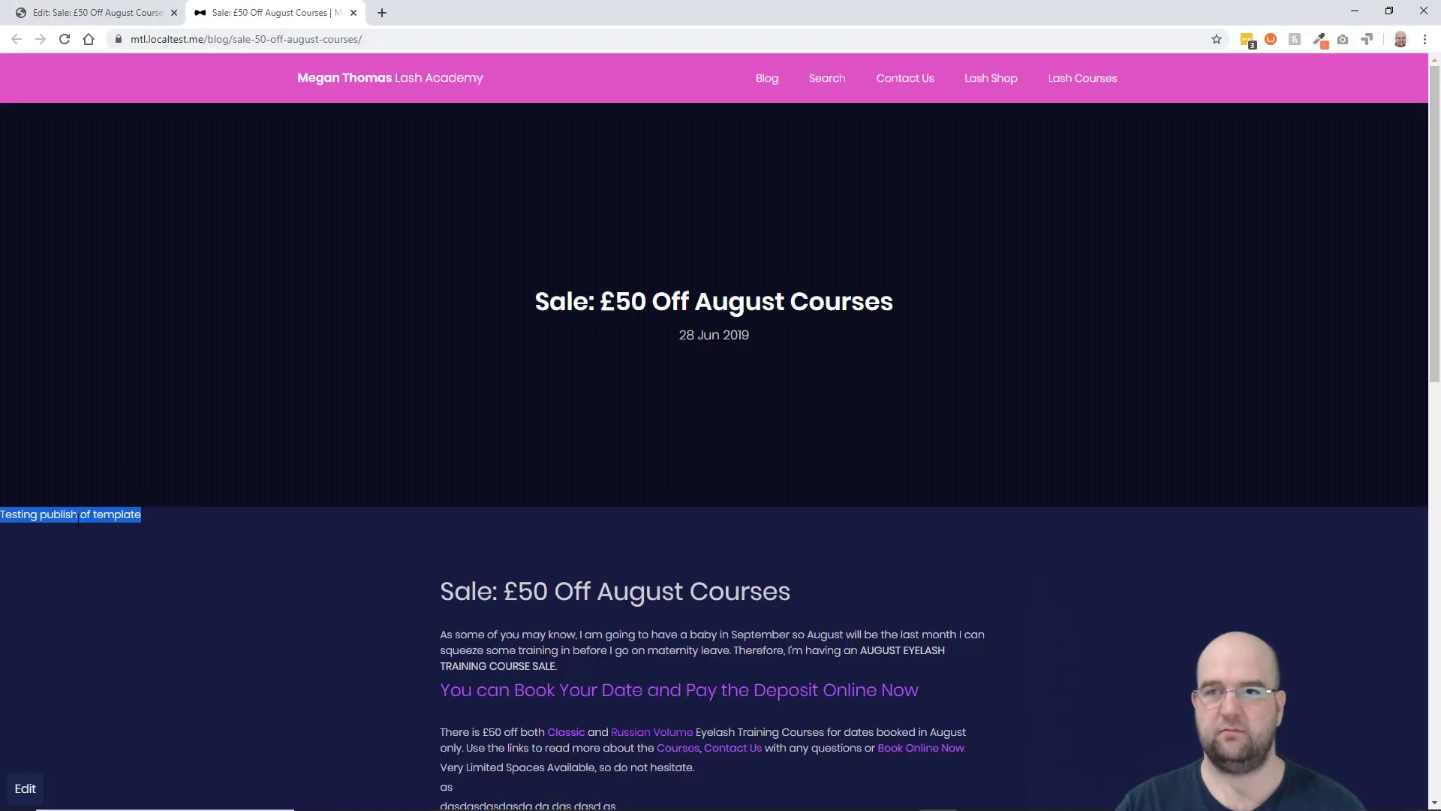
pyautogui.hotkey('alt', 'Tab')
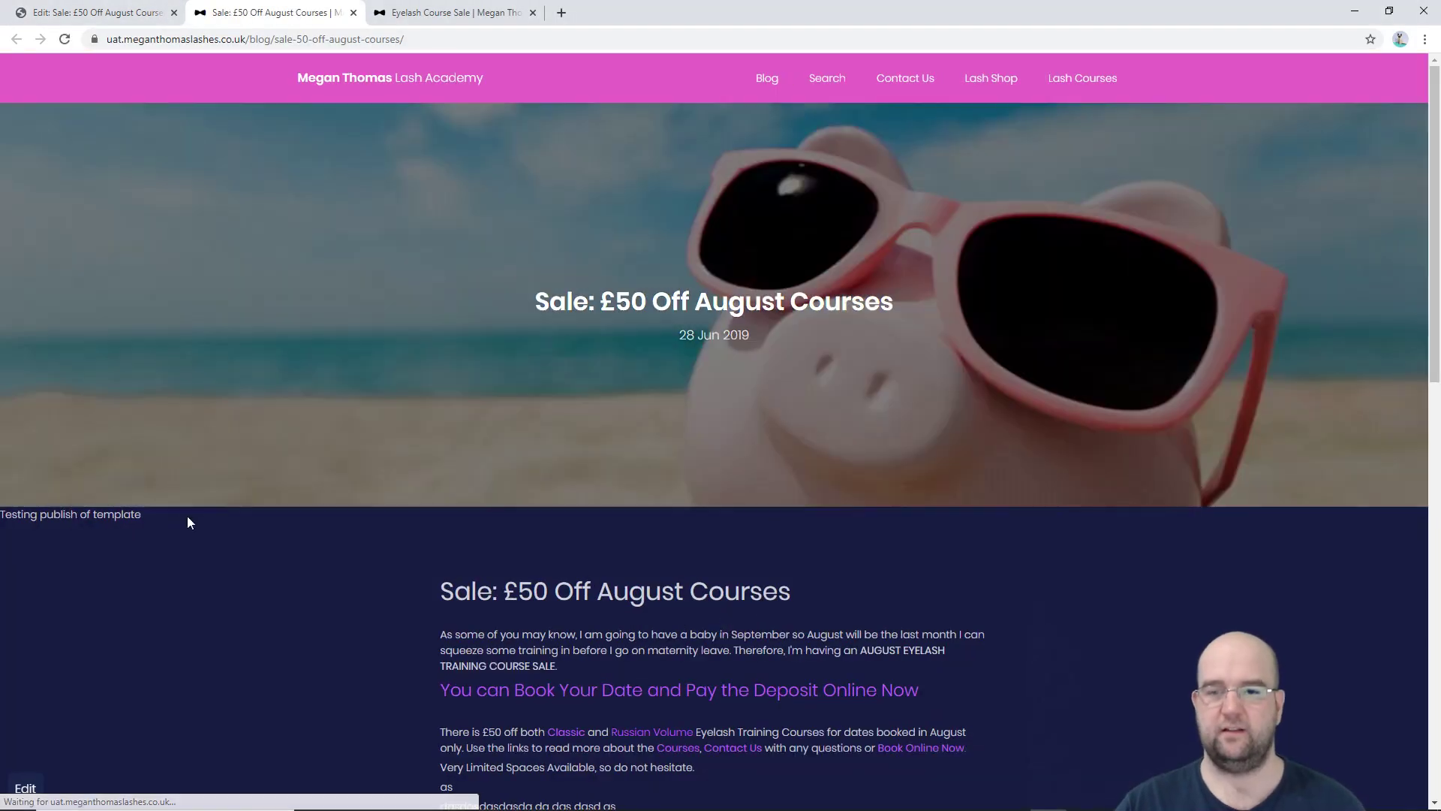
# Step: Highlight the 'Testing publish of template' line on the UAT post, then go back to its back office page
pyautogui.moveTo(187, 515); pyautogui.dragTo(17, 515)
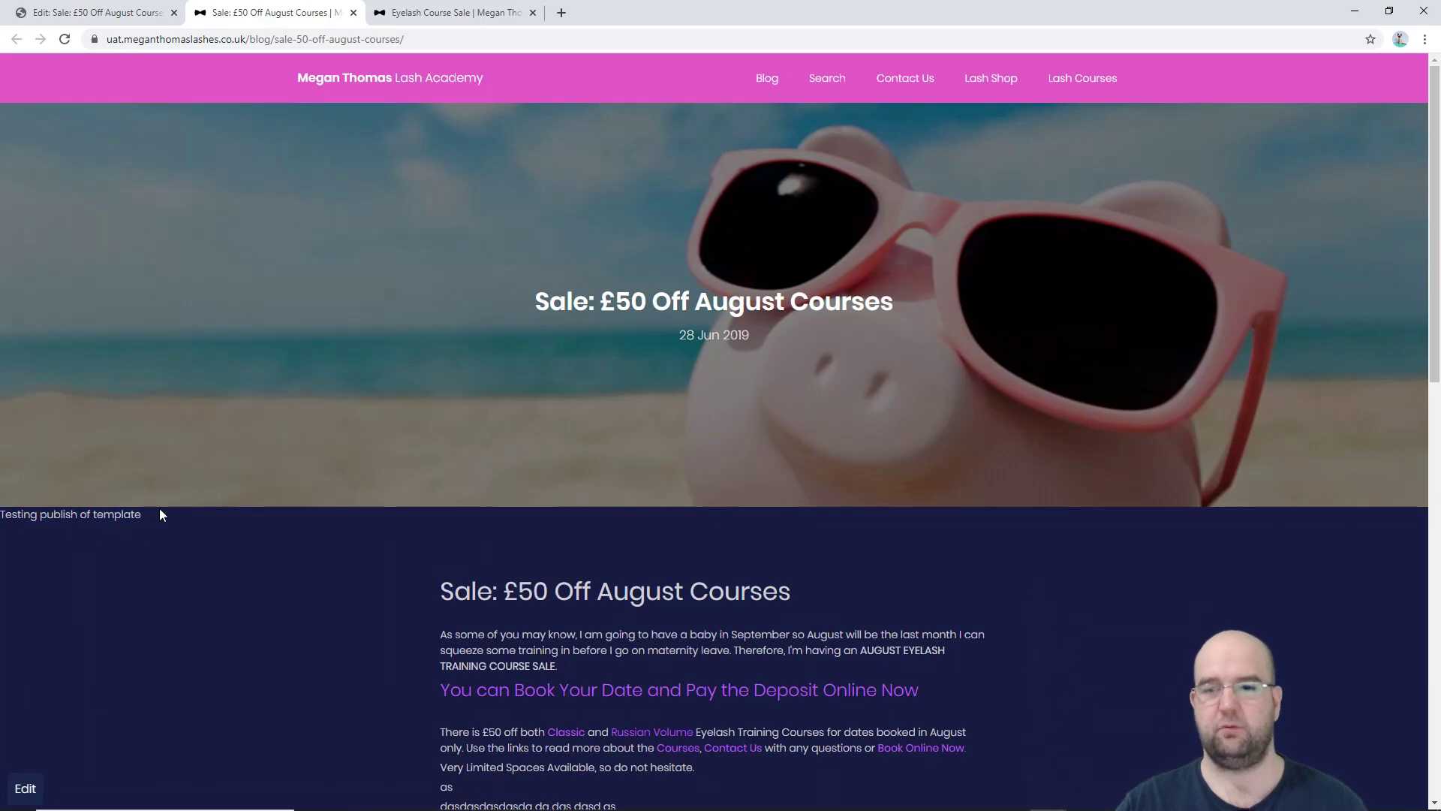
pyautogui.scroll(-6, 336, 532)
pyautogui.scroll(-4, 844, 545)
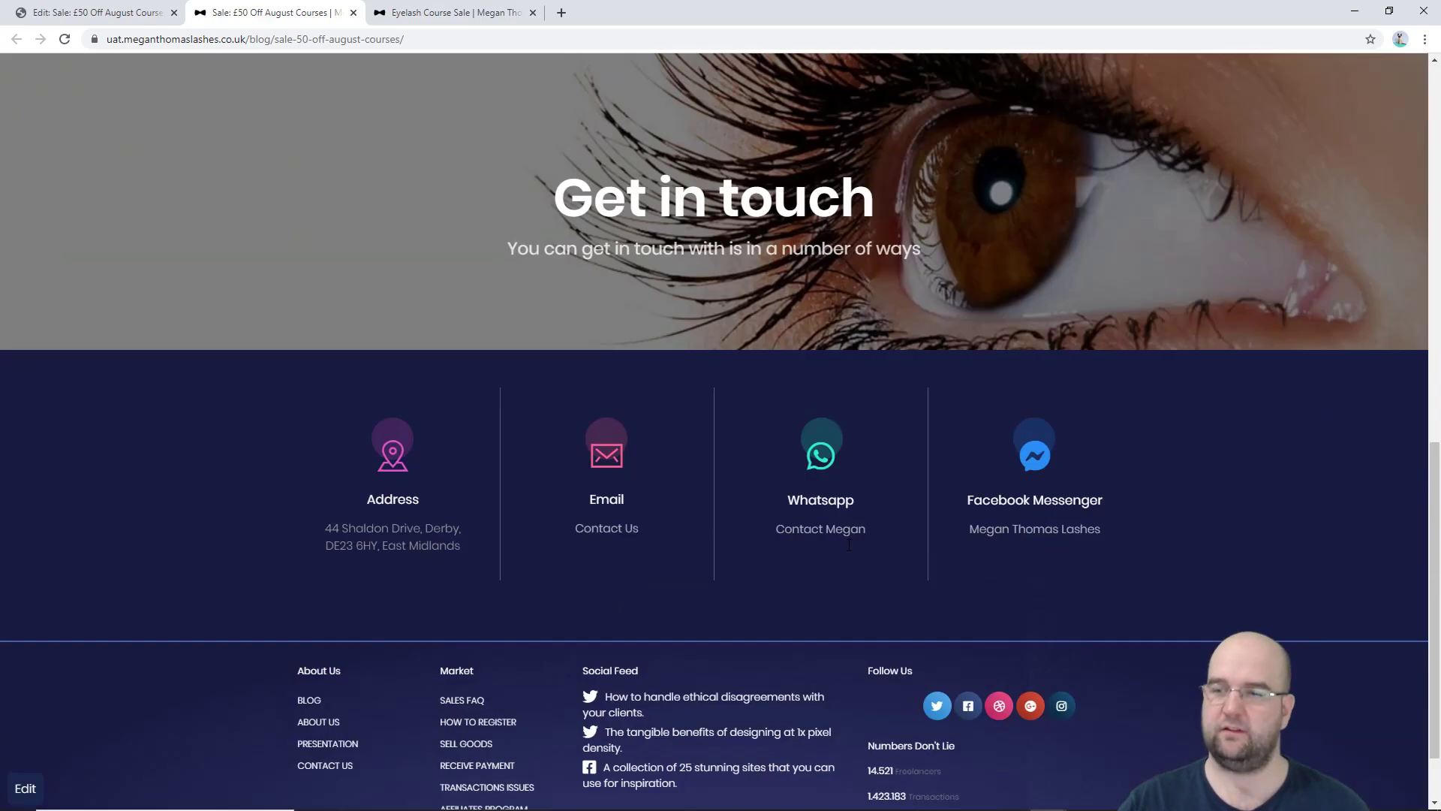
pyautogui.scroll(15, 843, 544)
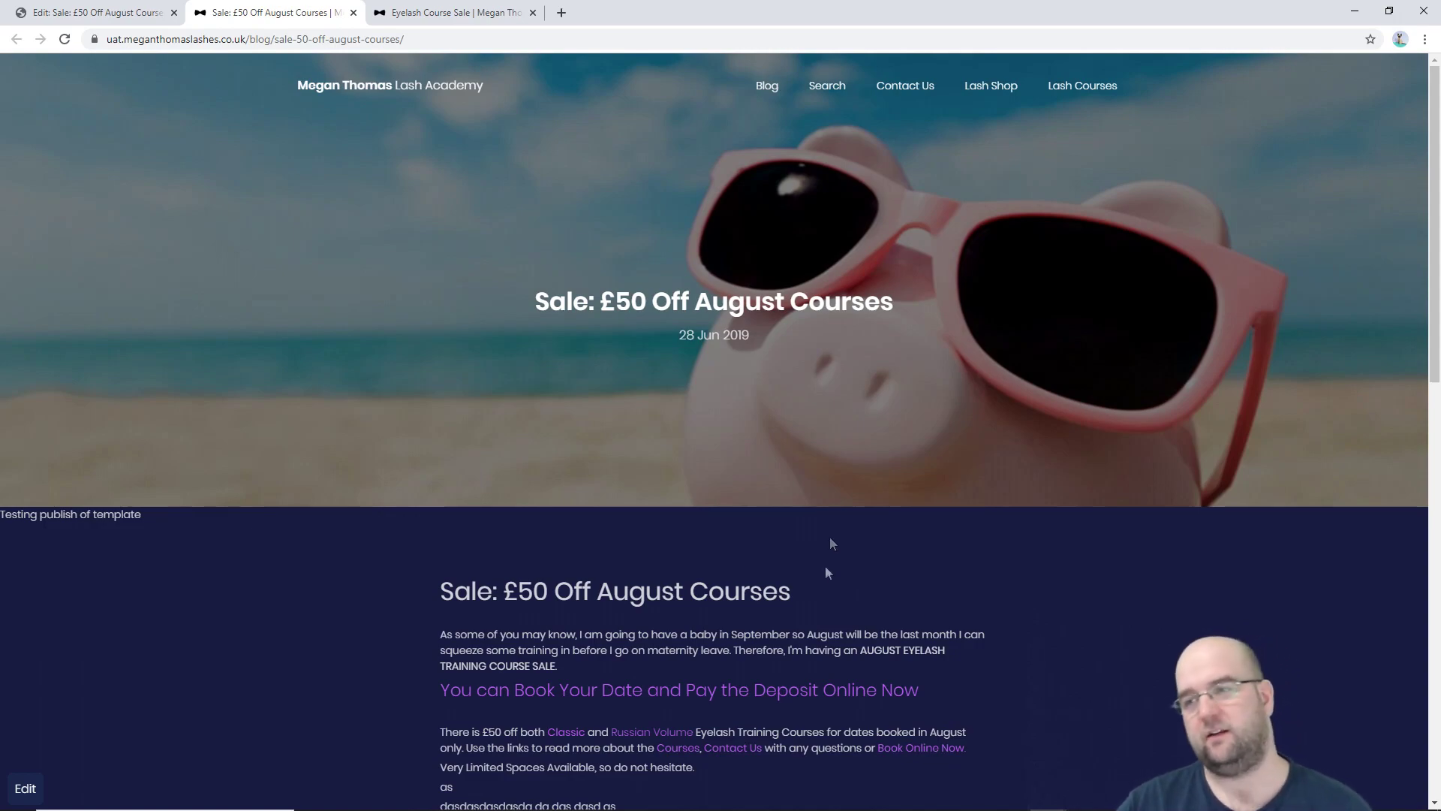
pyautogui.scroll(-10, 826, 535)
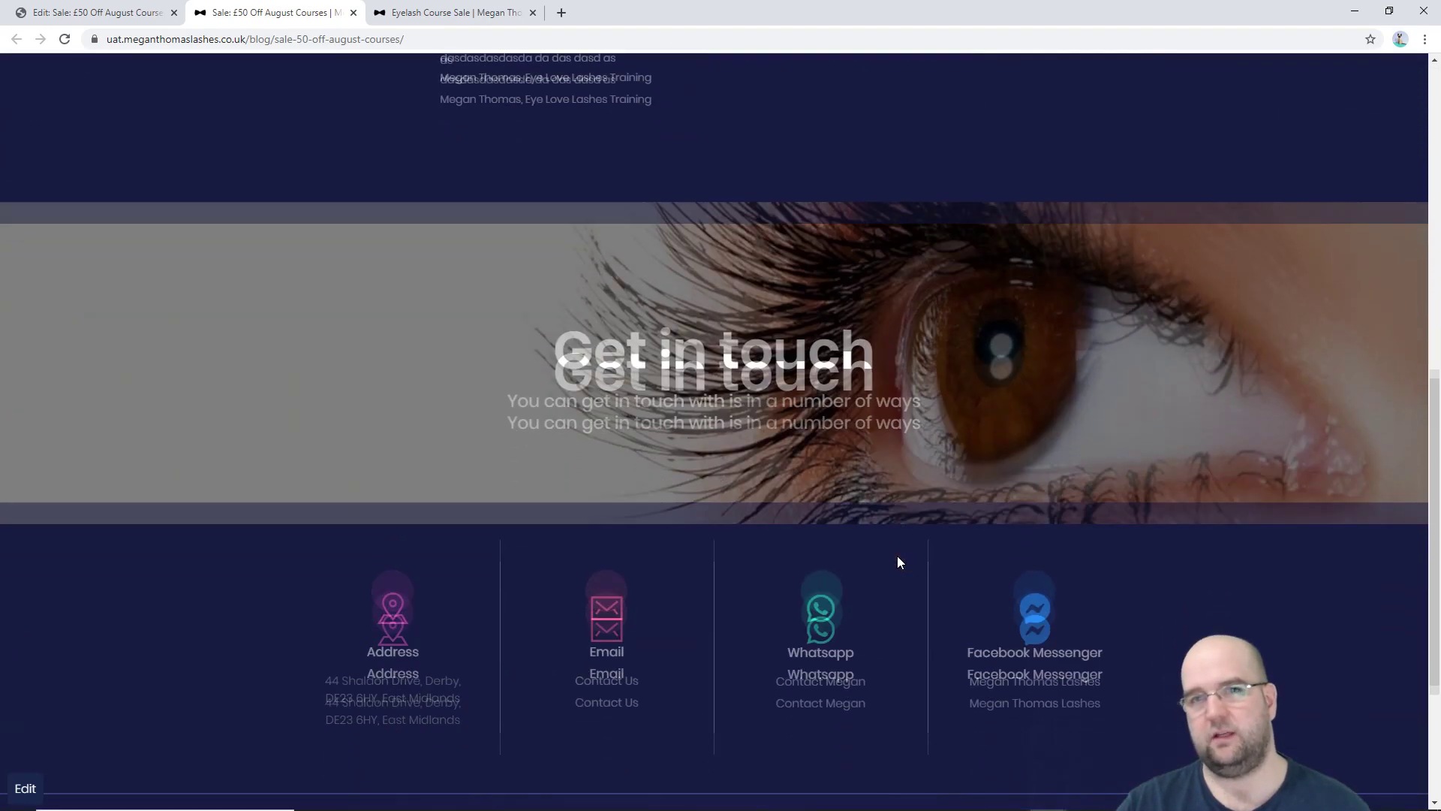
pyautogui.scroll(10, 898, 561)
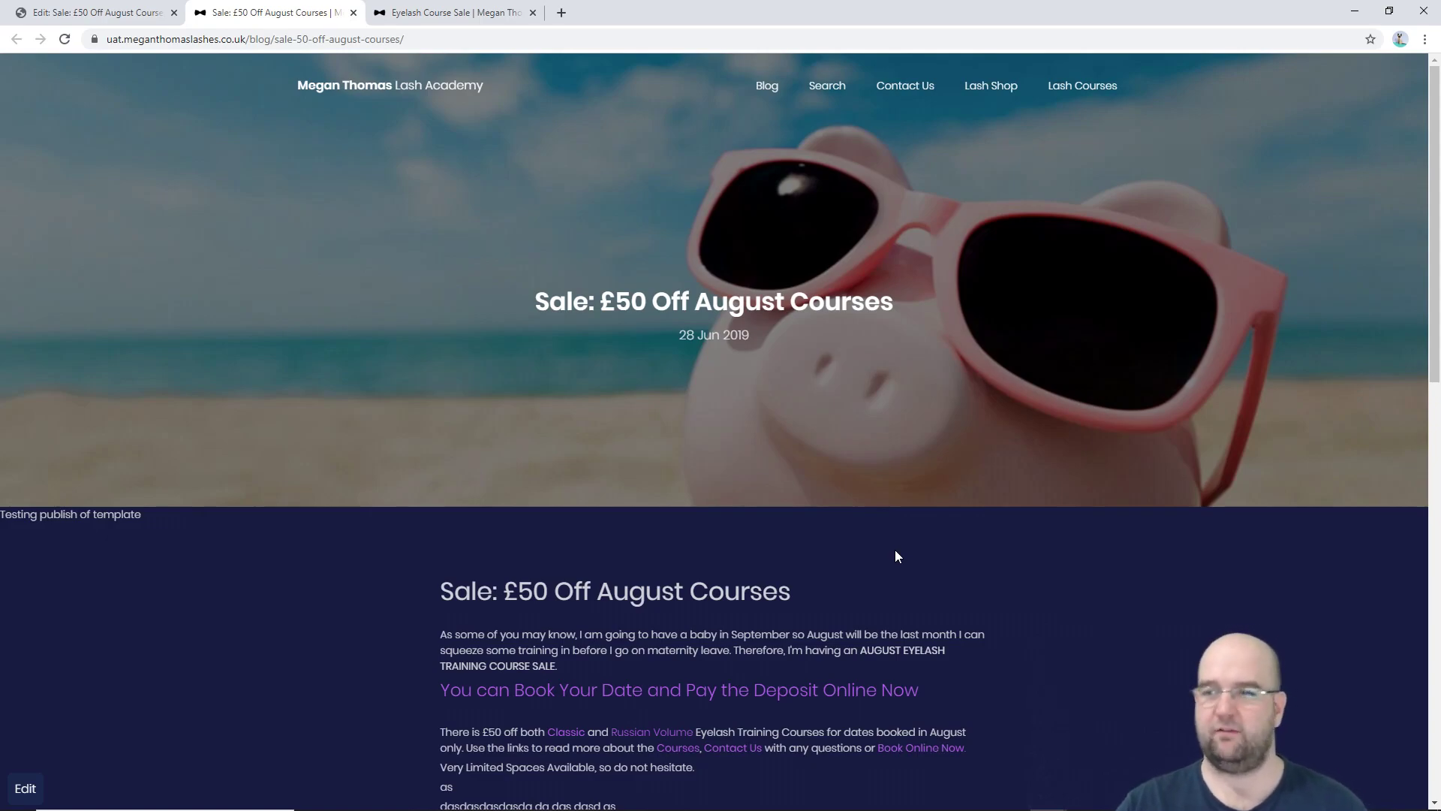
pyautogui.scroll(-10, 895, 550)
pyautogui.scroll(6, 885, 573)
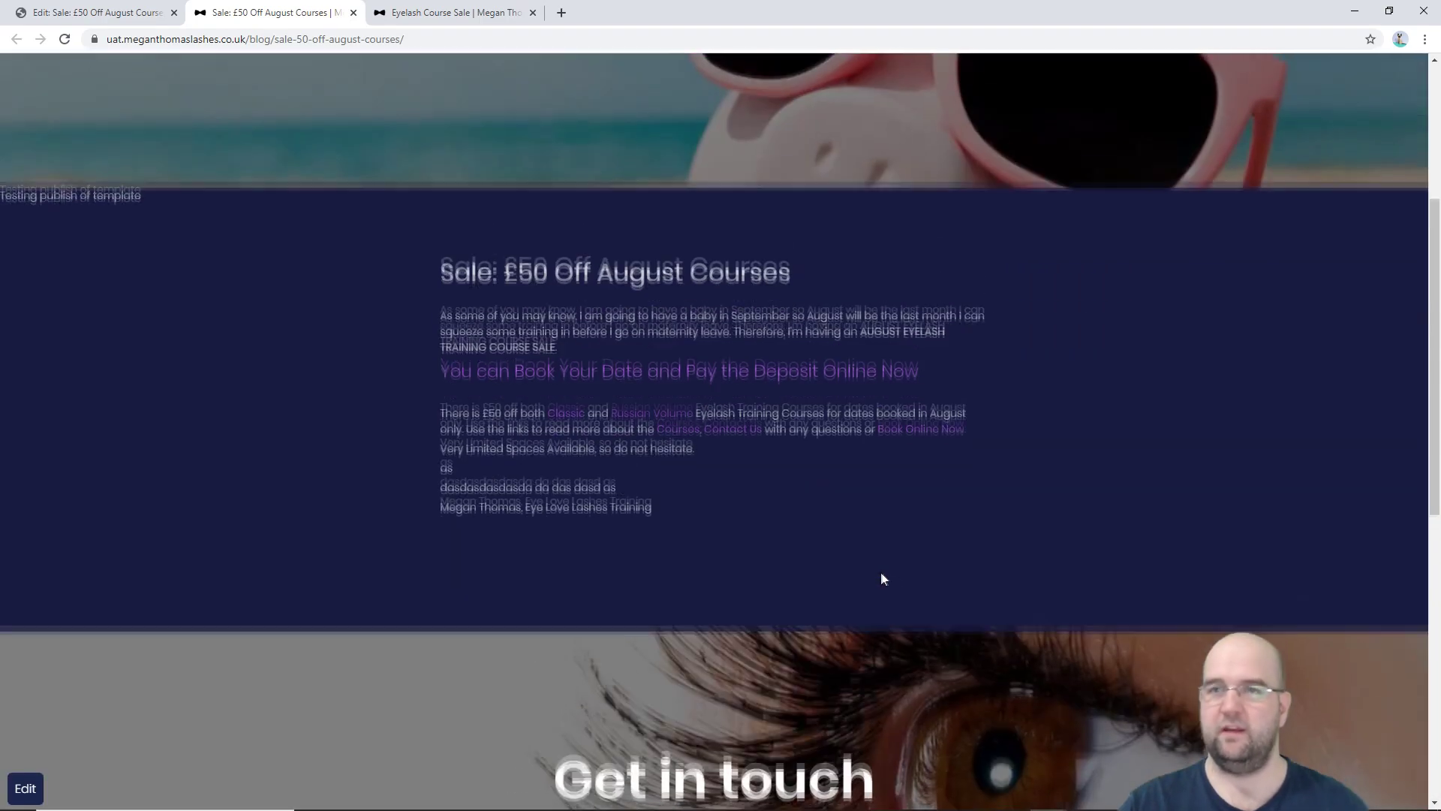
pyautogui.scroll(4, 882, 578)
pyautogui.click(98, 12)
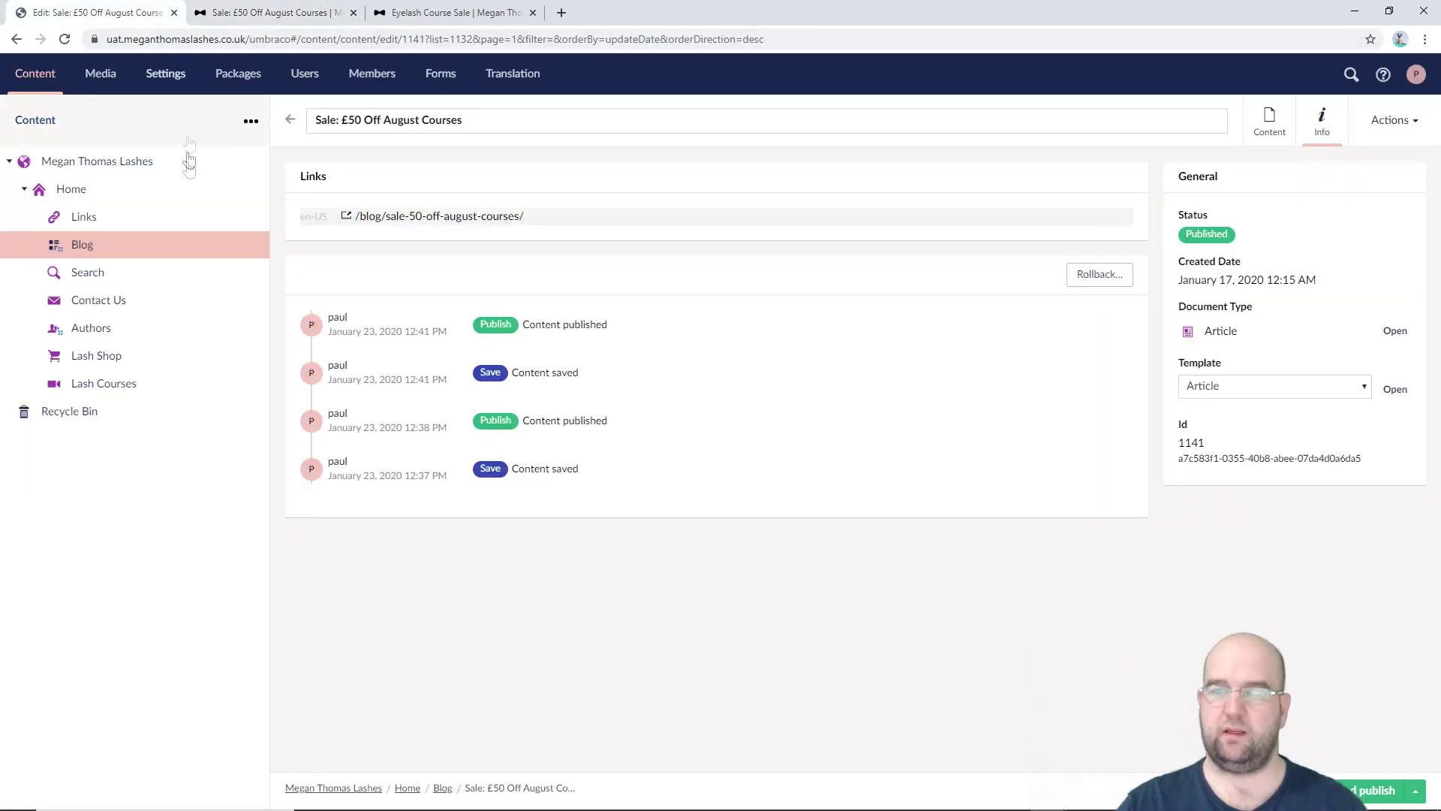
# Step: Open the UAT Home page down to its Cards Row, then bring up the uSync.Complete web page
pyautogui.click(85, 189)
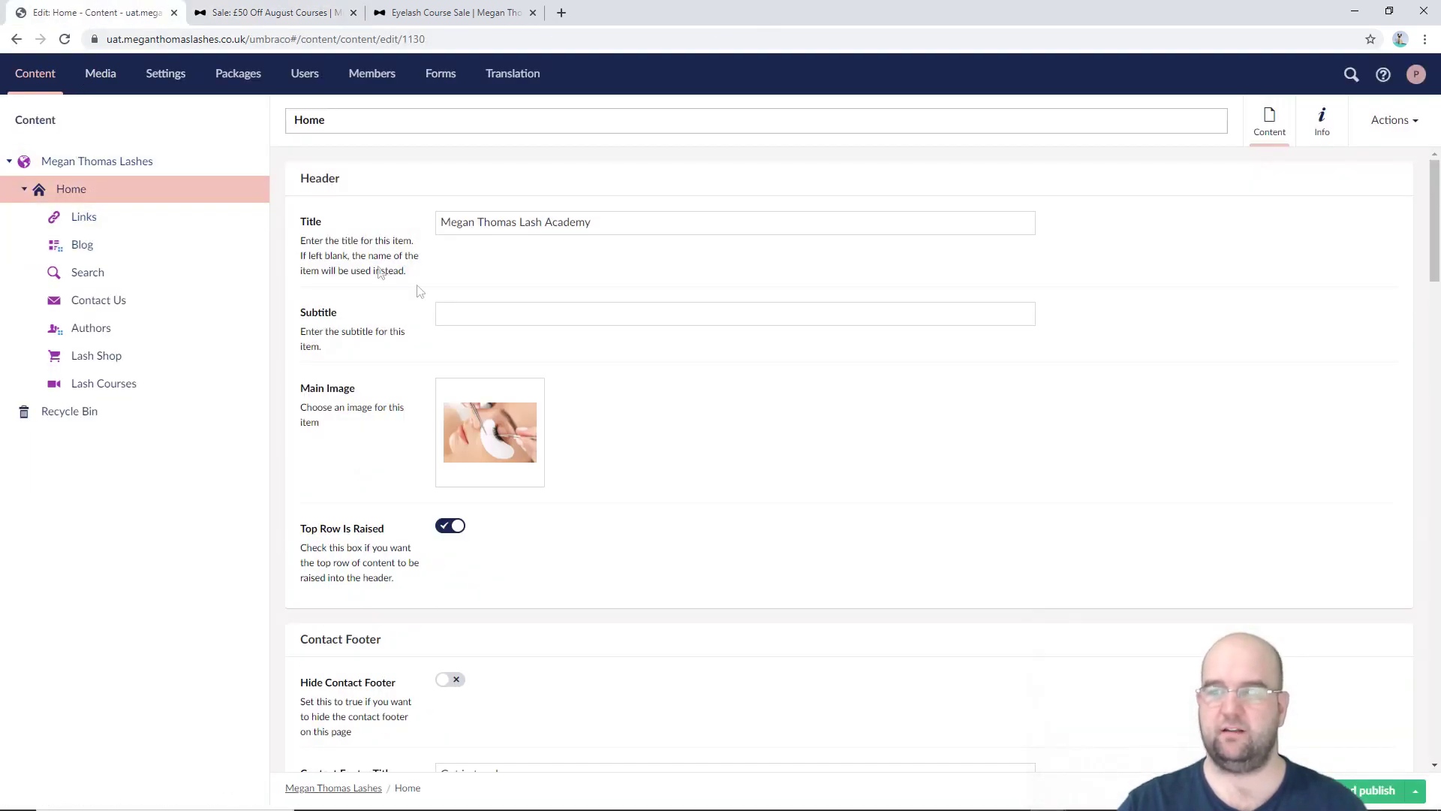
pyautogui.scroll(-14, 753, 460)
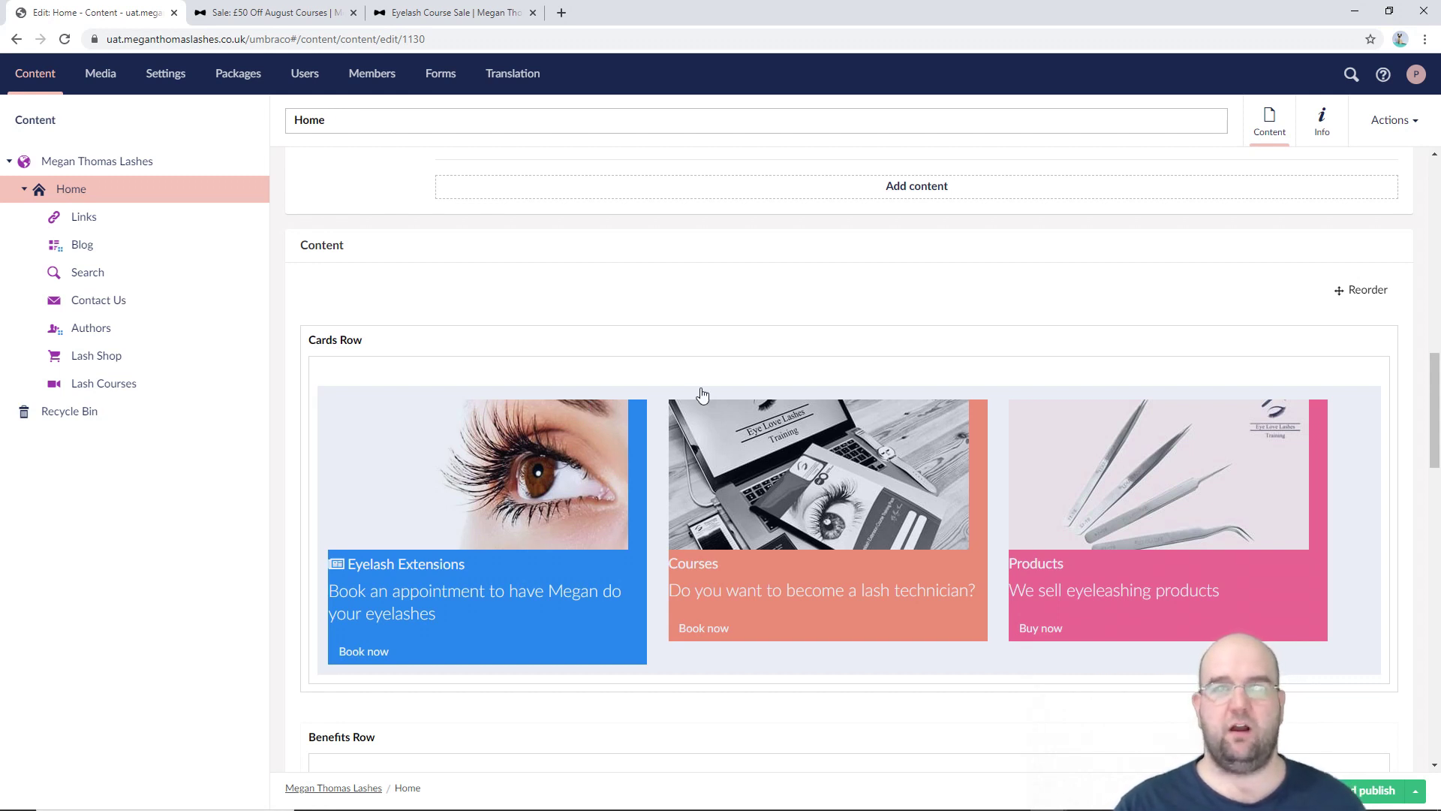
pyautogui.hotkey('ctrl', 'Tab')
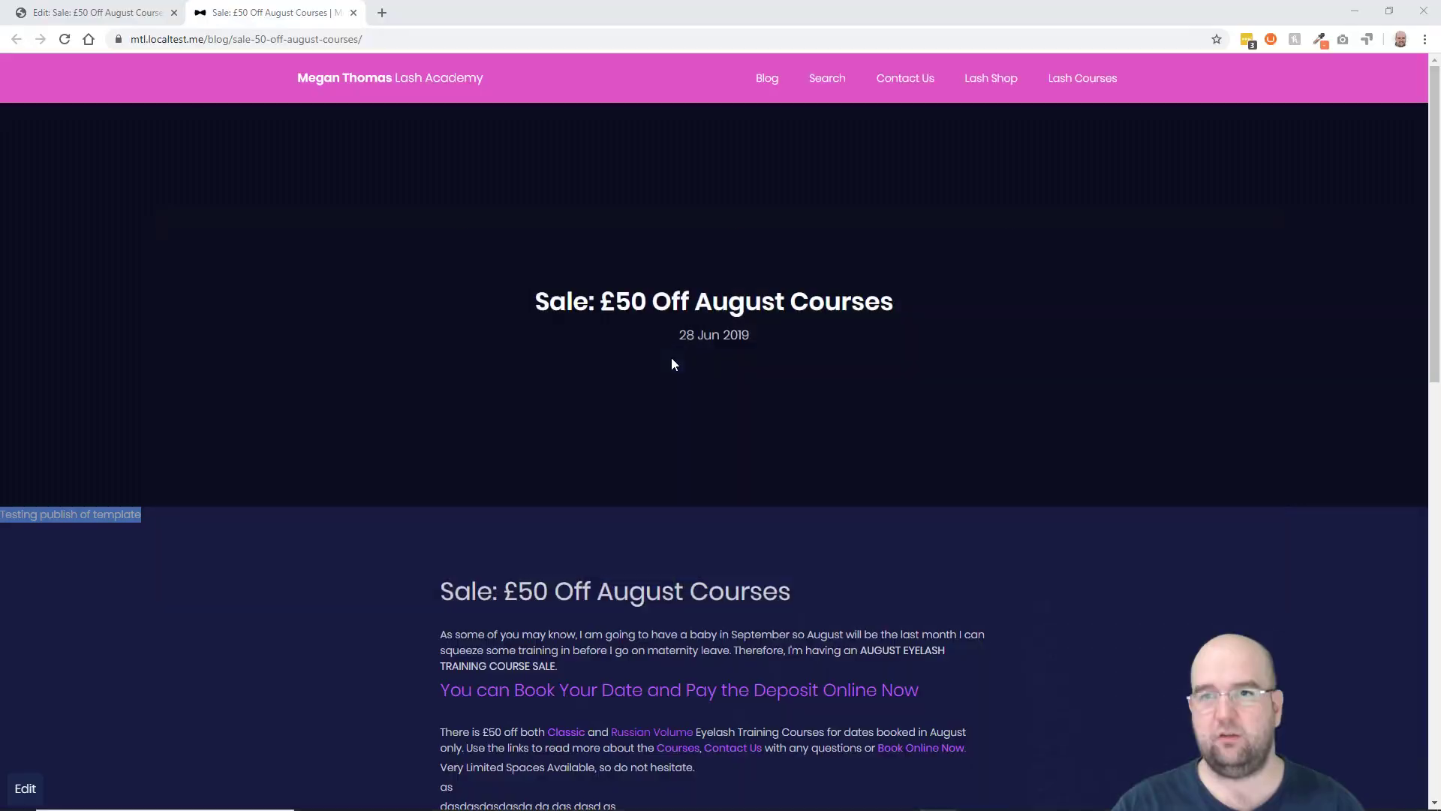
pyautogui.hotkey('ctrl', 'shift', 'Tab')
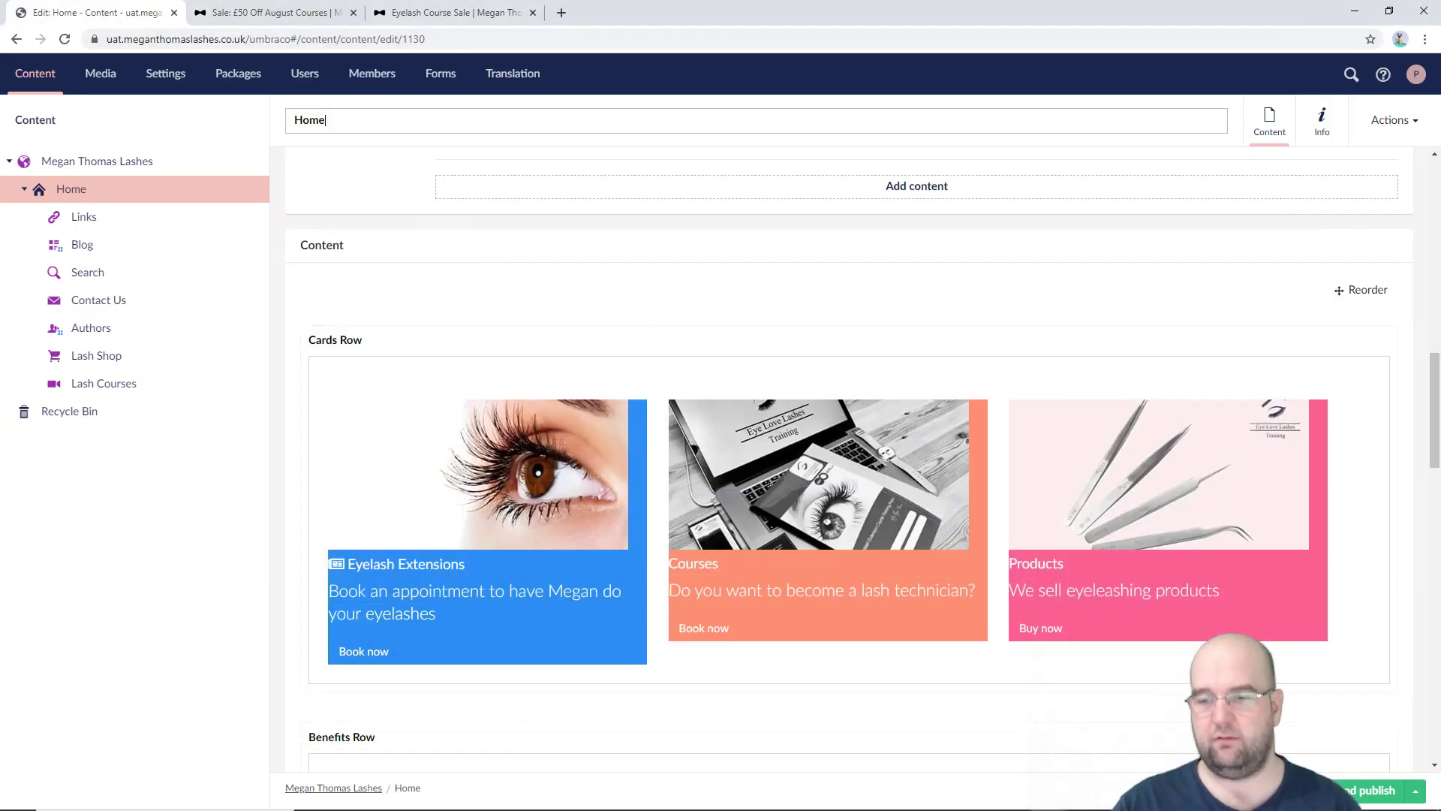
pyautogui.moveTo(938, 799)
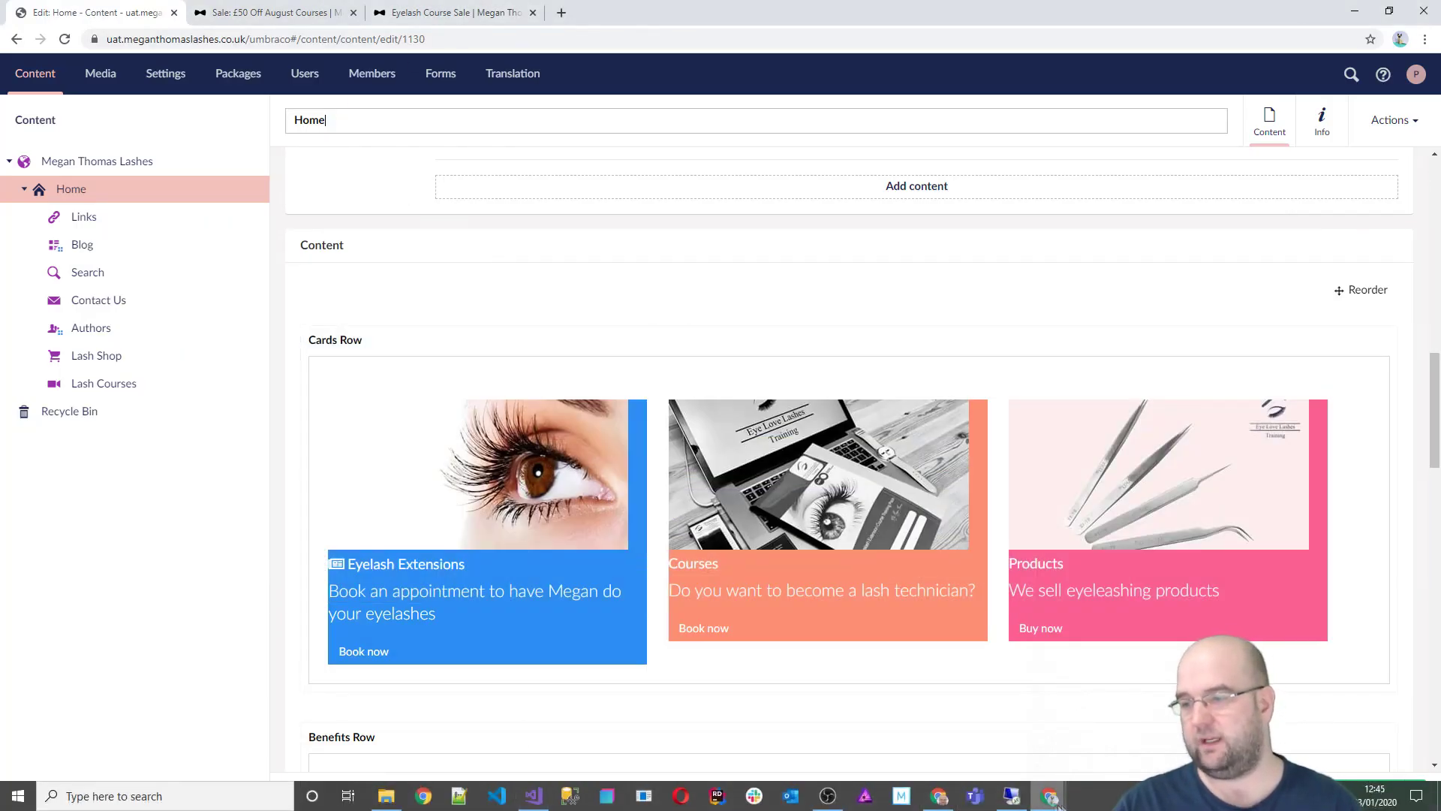
pyautogui.moveTo(1050, 796)
pyautogui.click(968, 732)
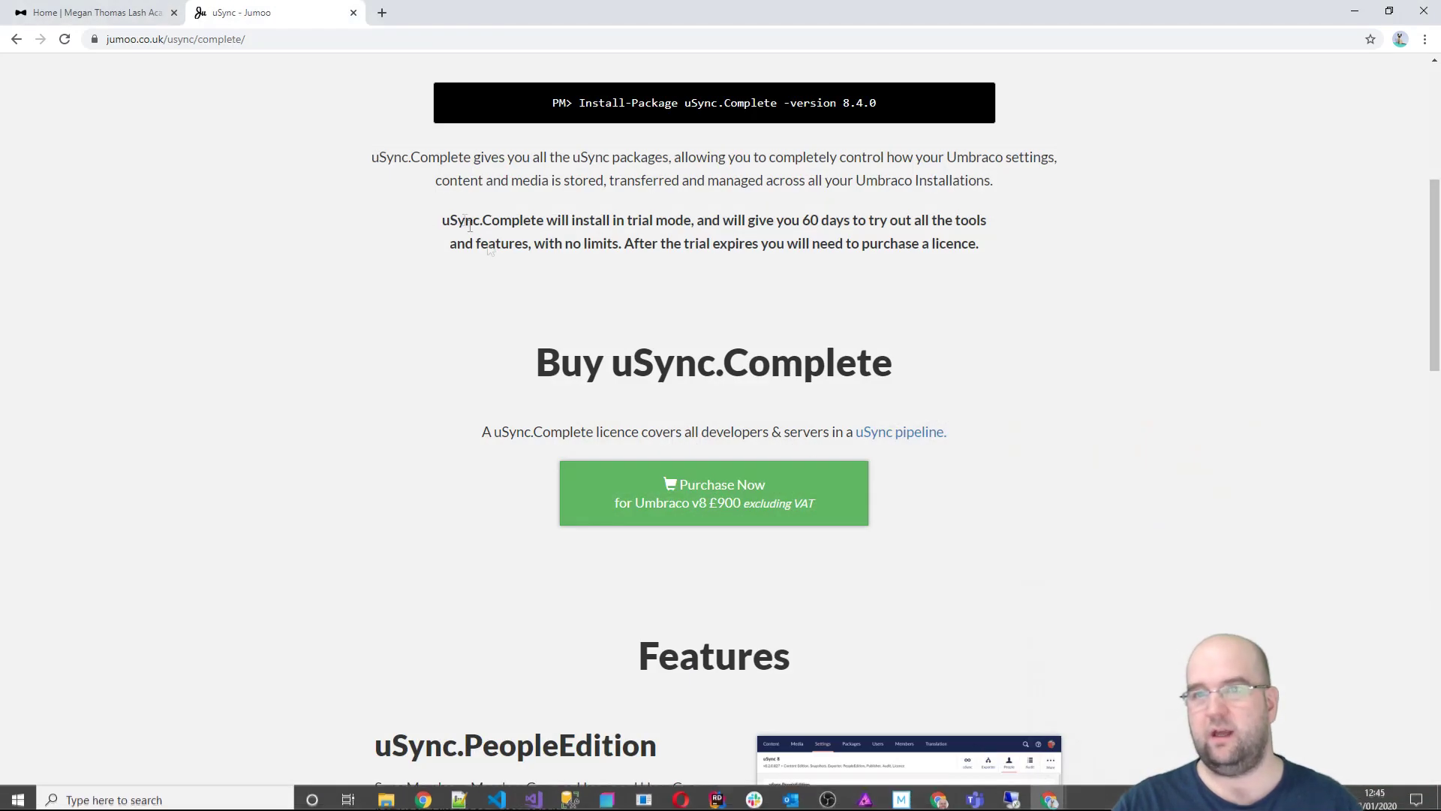
# Step: Open uSync.Complete on NuGet and select the 'Install-Package uSync.Complete -Version 8.4.2' command
pyautogui.scroll(5, 844, 431)
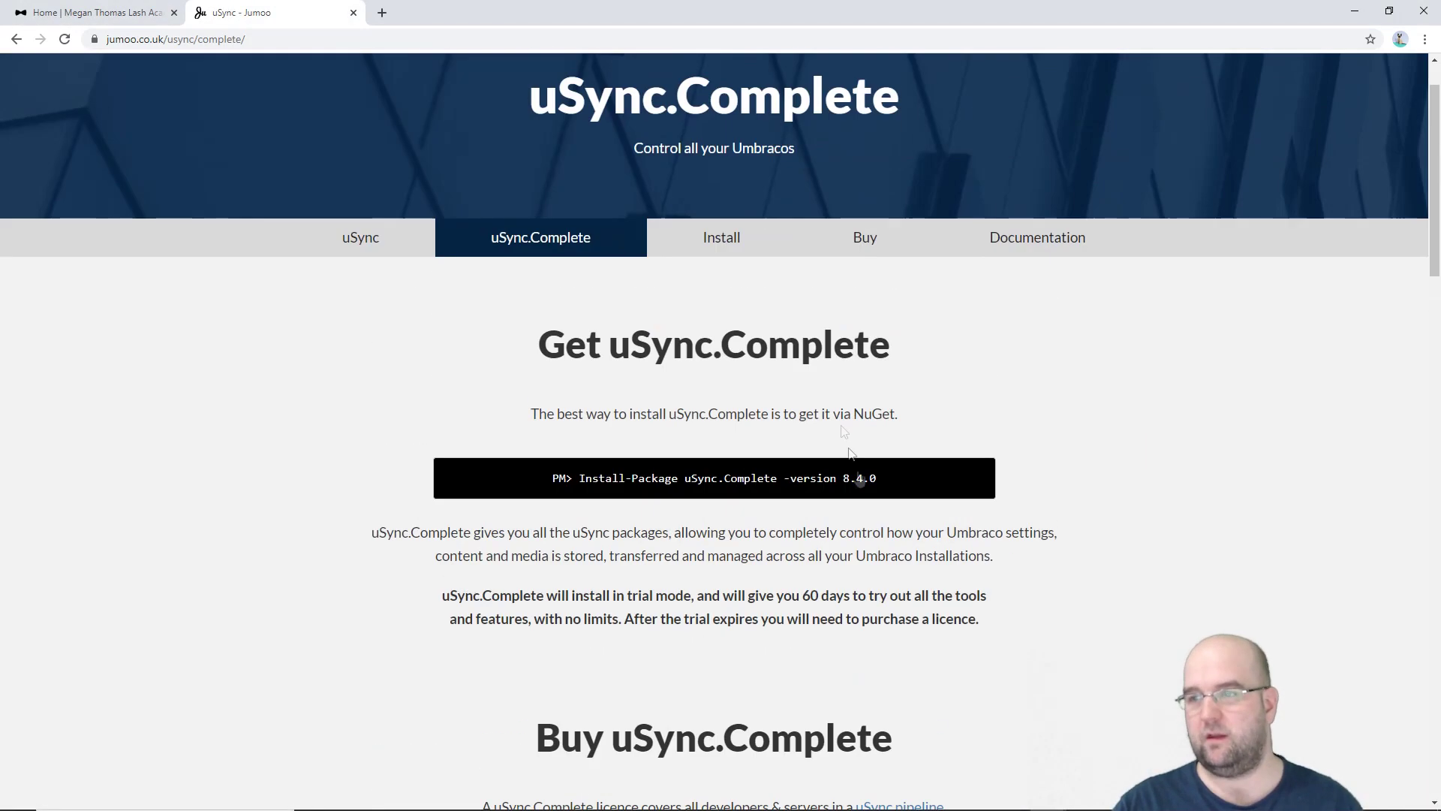
pyautogui.click(876, 484)
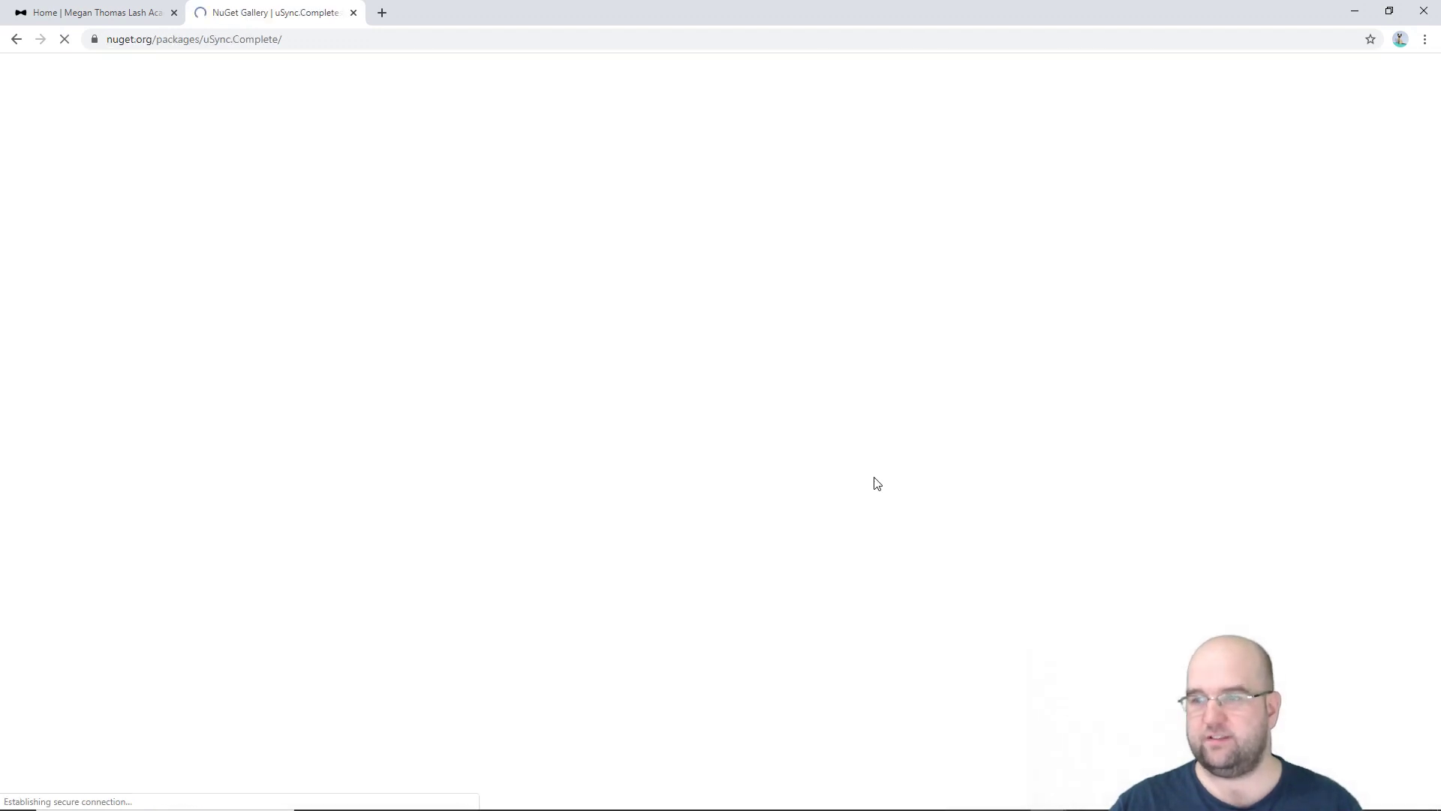
pyautogui.tripleClick(647, 287)
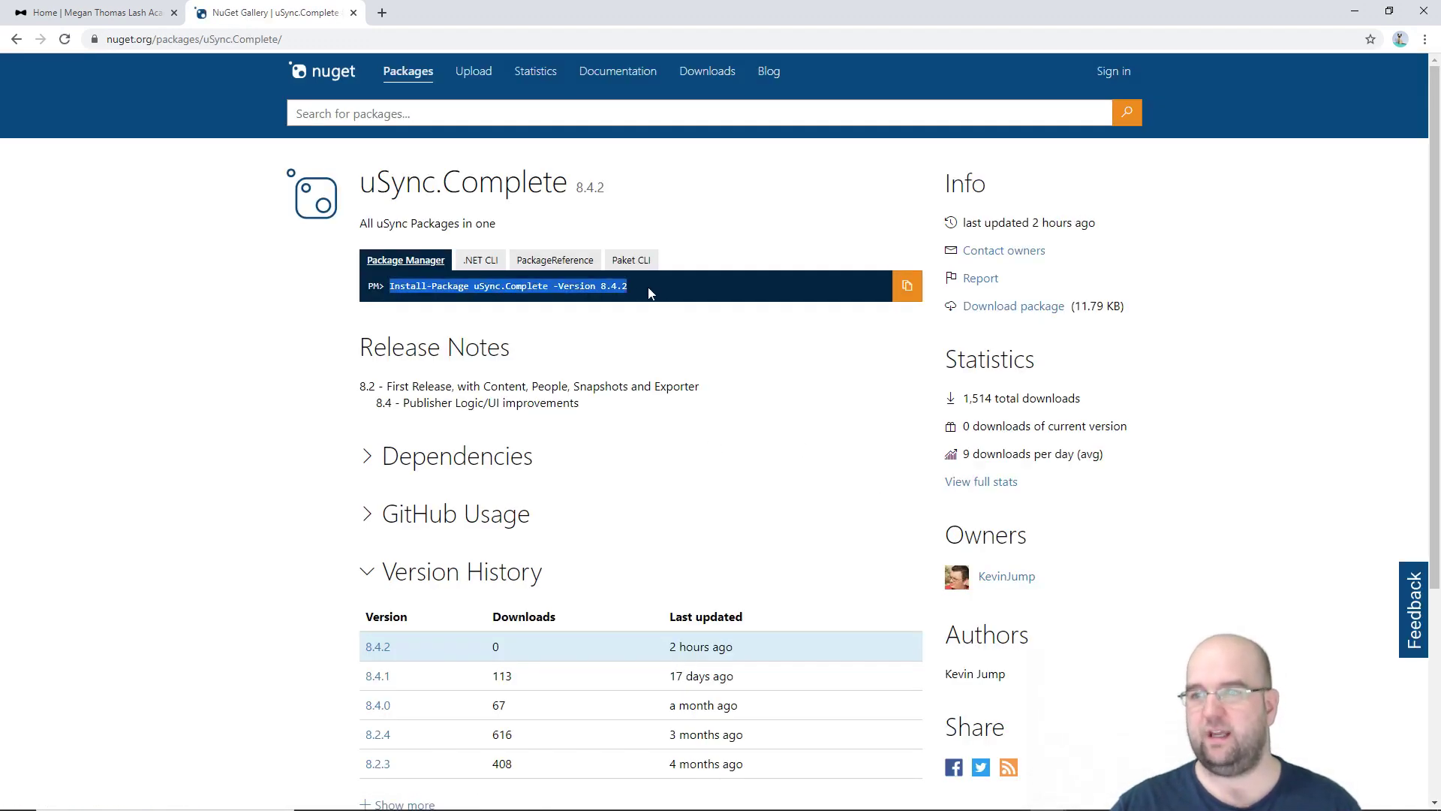
pyautogui.click(681, 298)
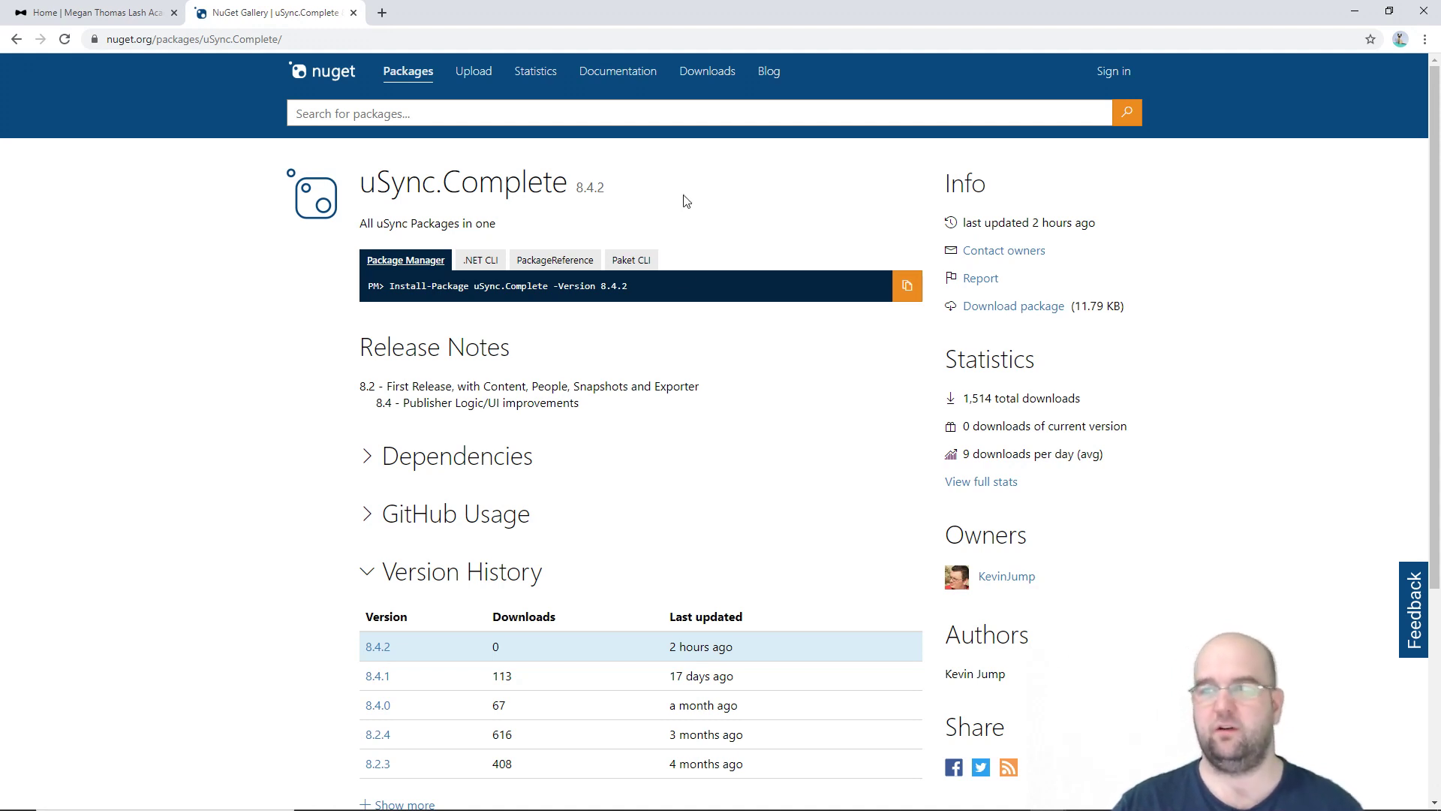
pyautogui.tripleClick(651, 294)
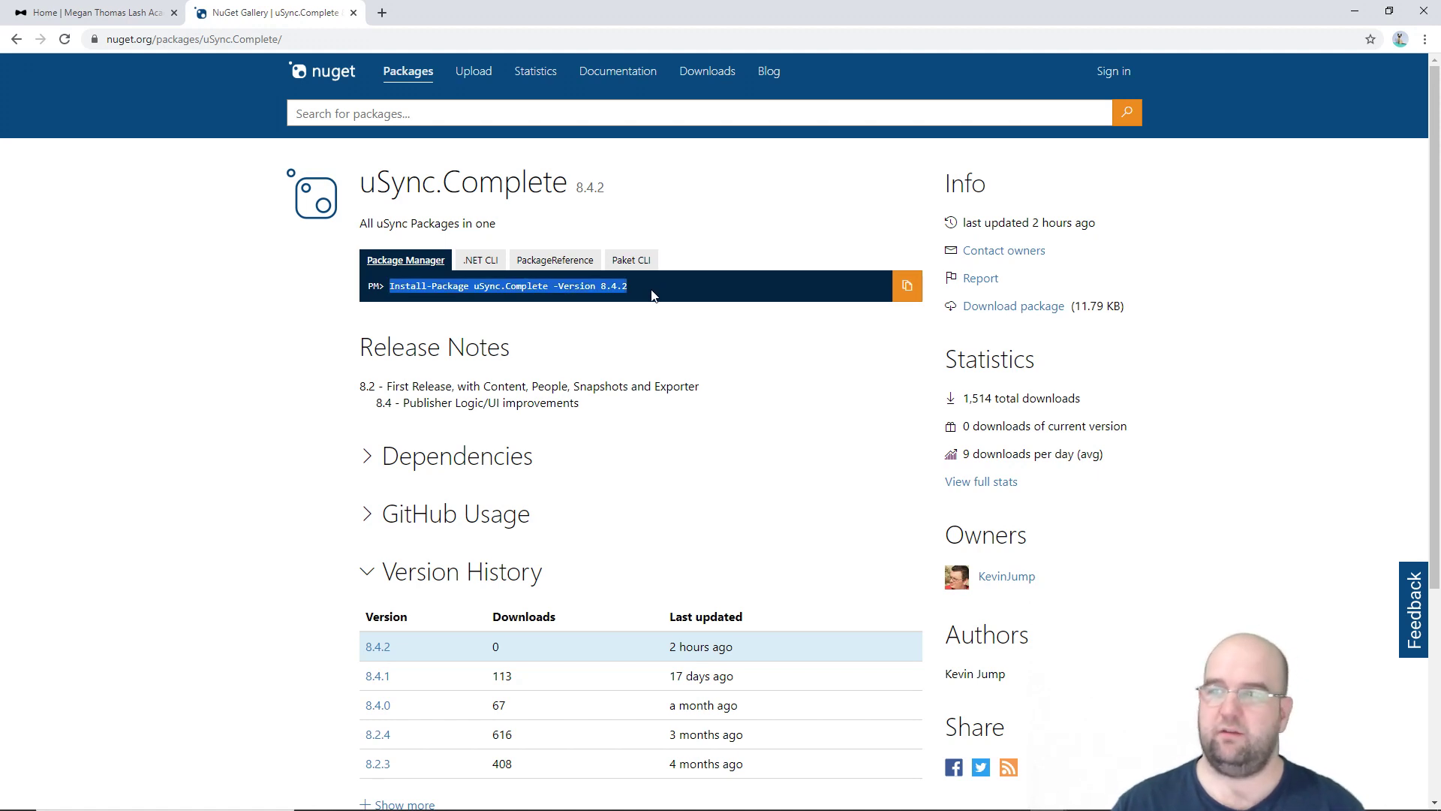